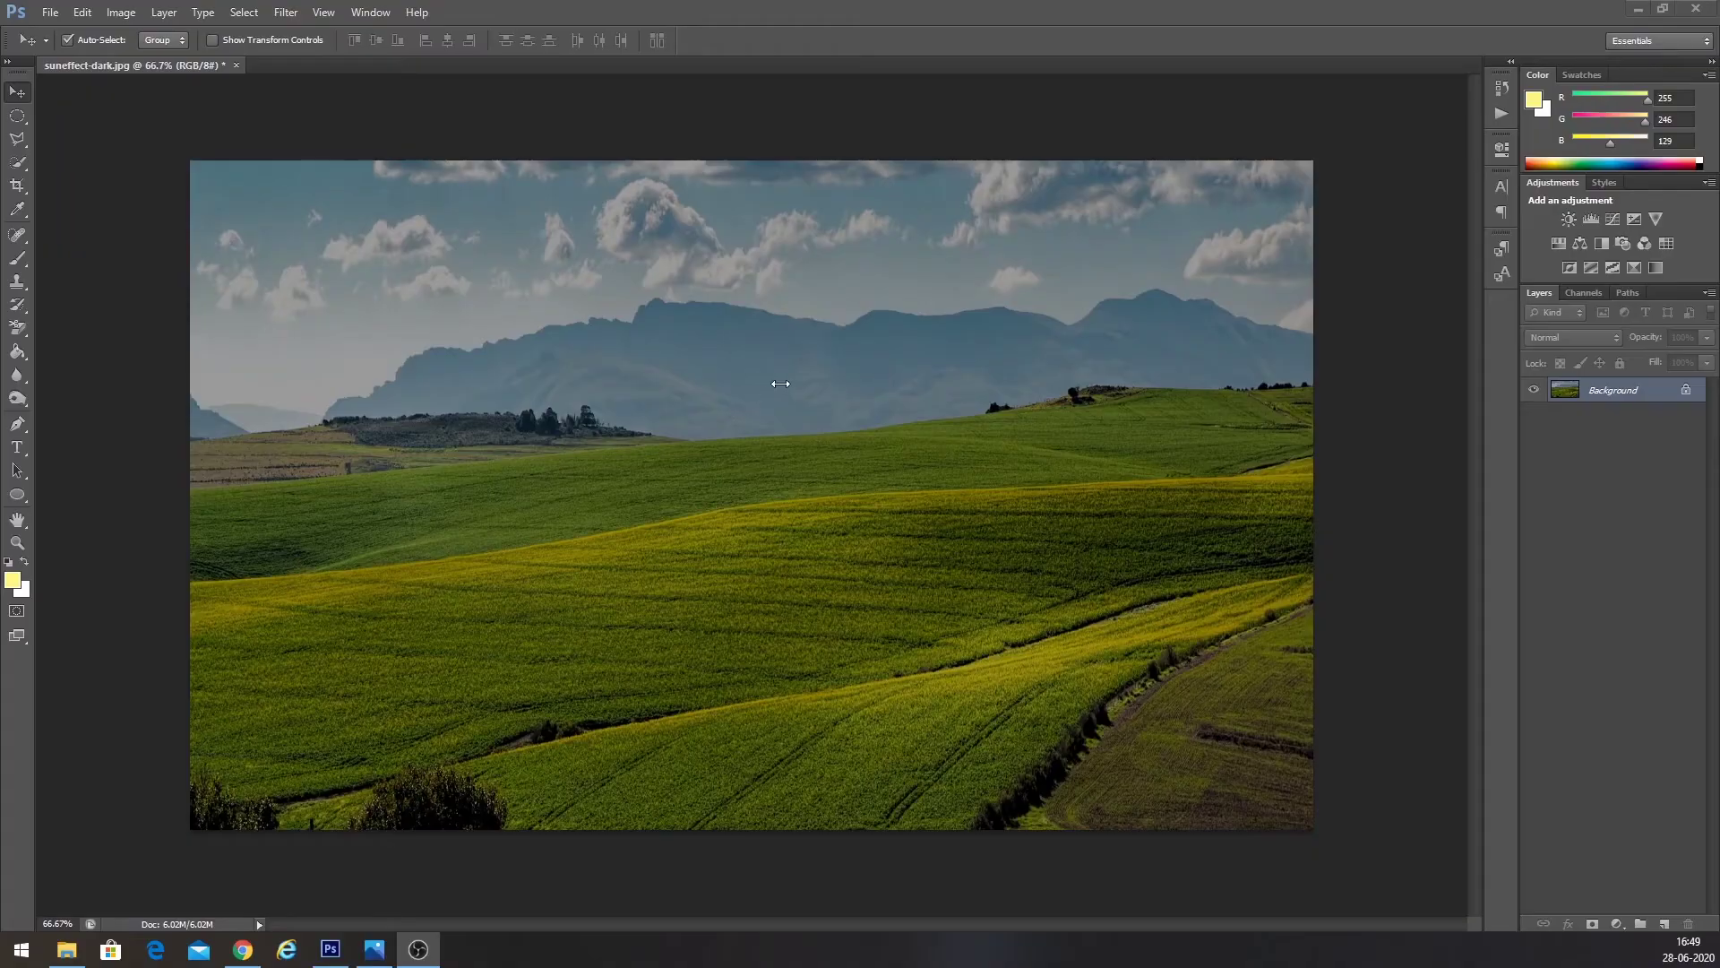
- Reset the foreground and background colours to default black and white, and add a Gradient fill layer with Radial style
click(16, 97)
click(9, 562)
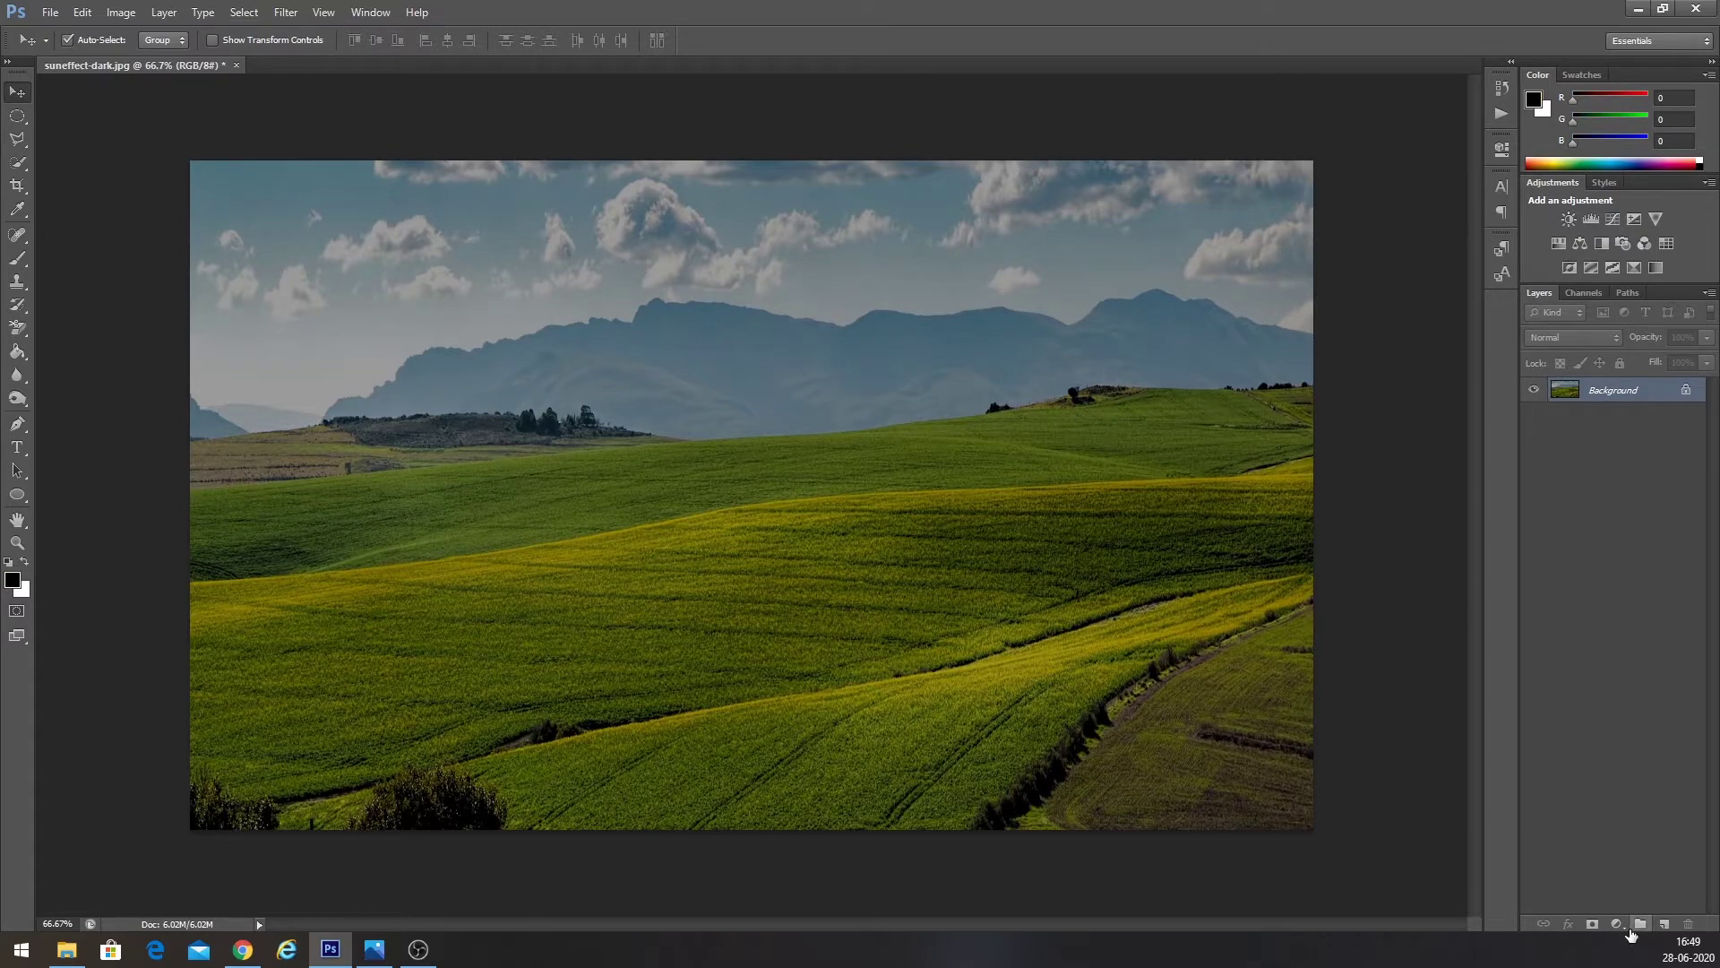
click(1620, 928)
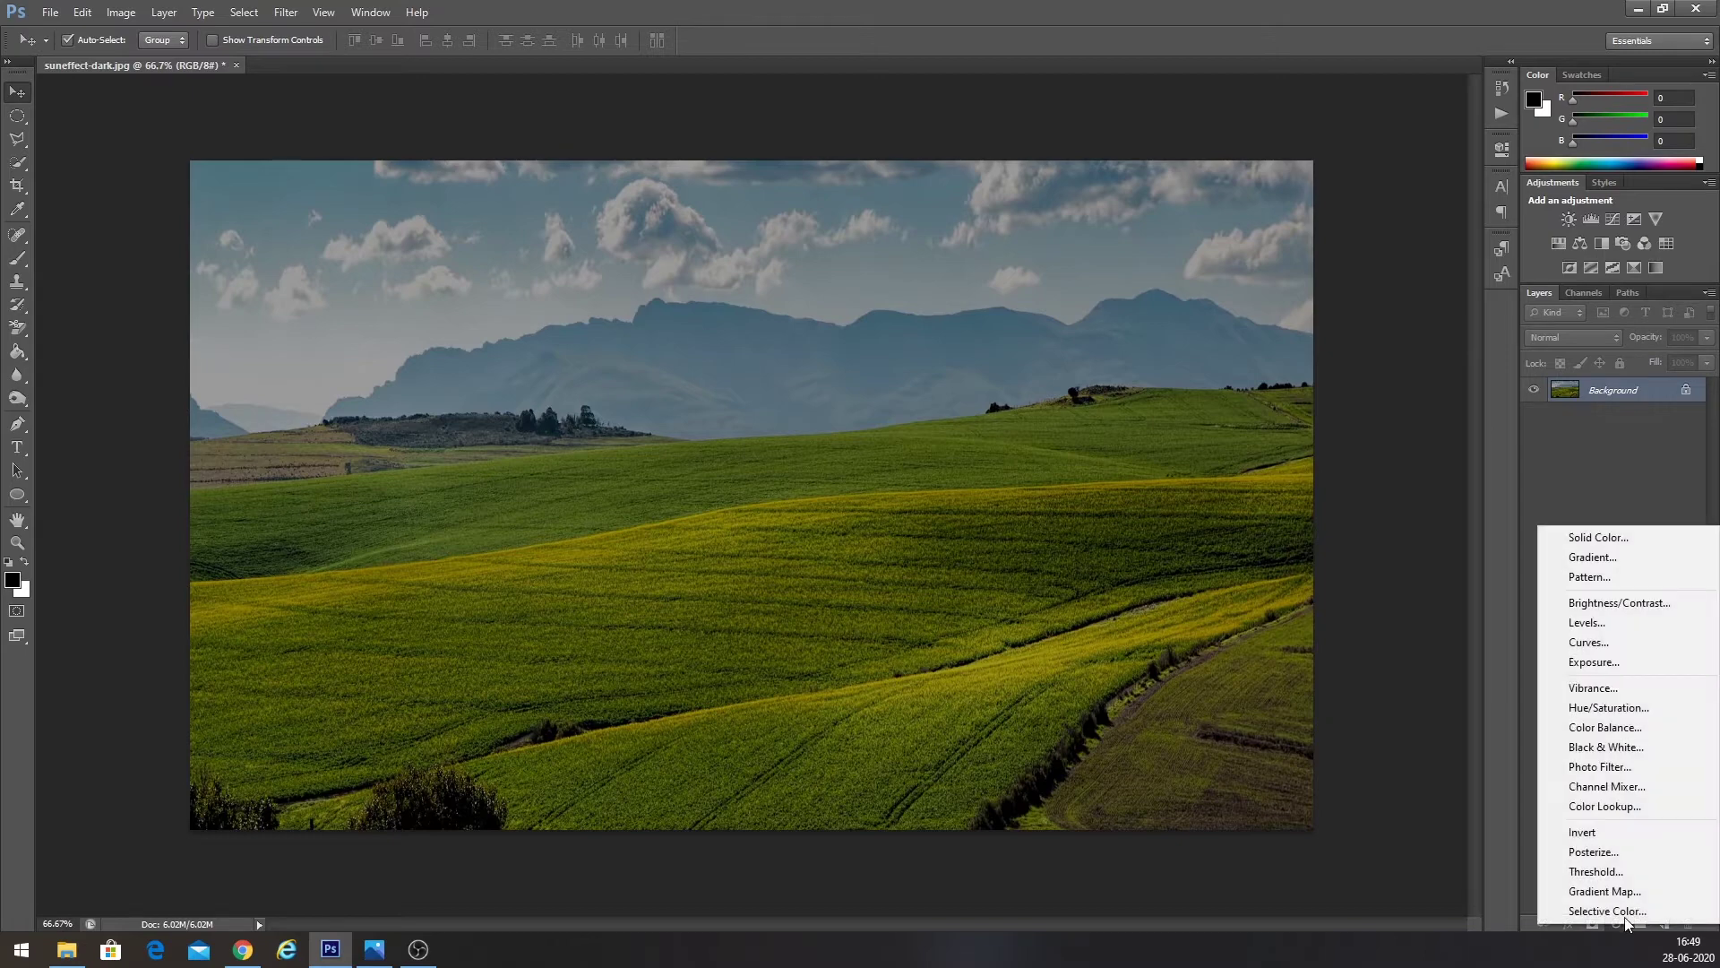
click(1609, 558)
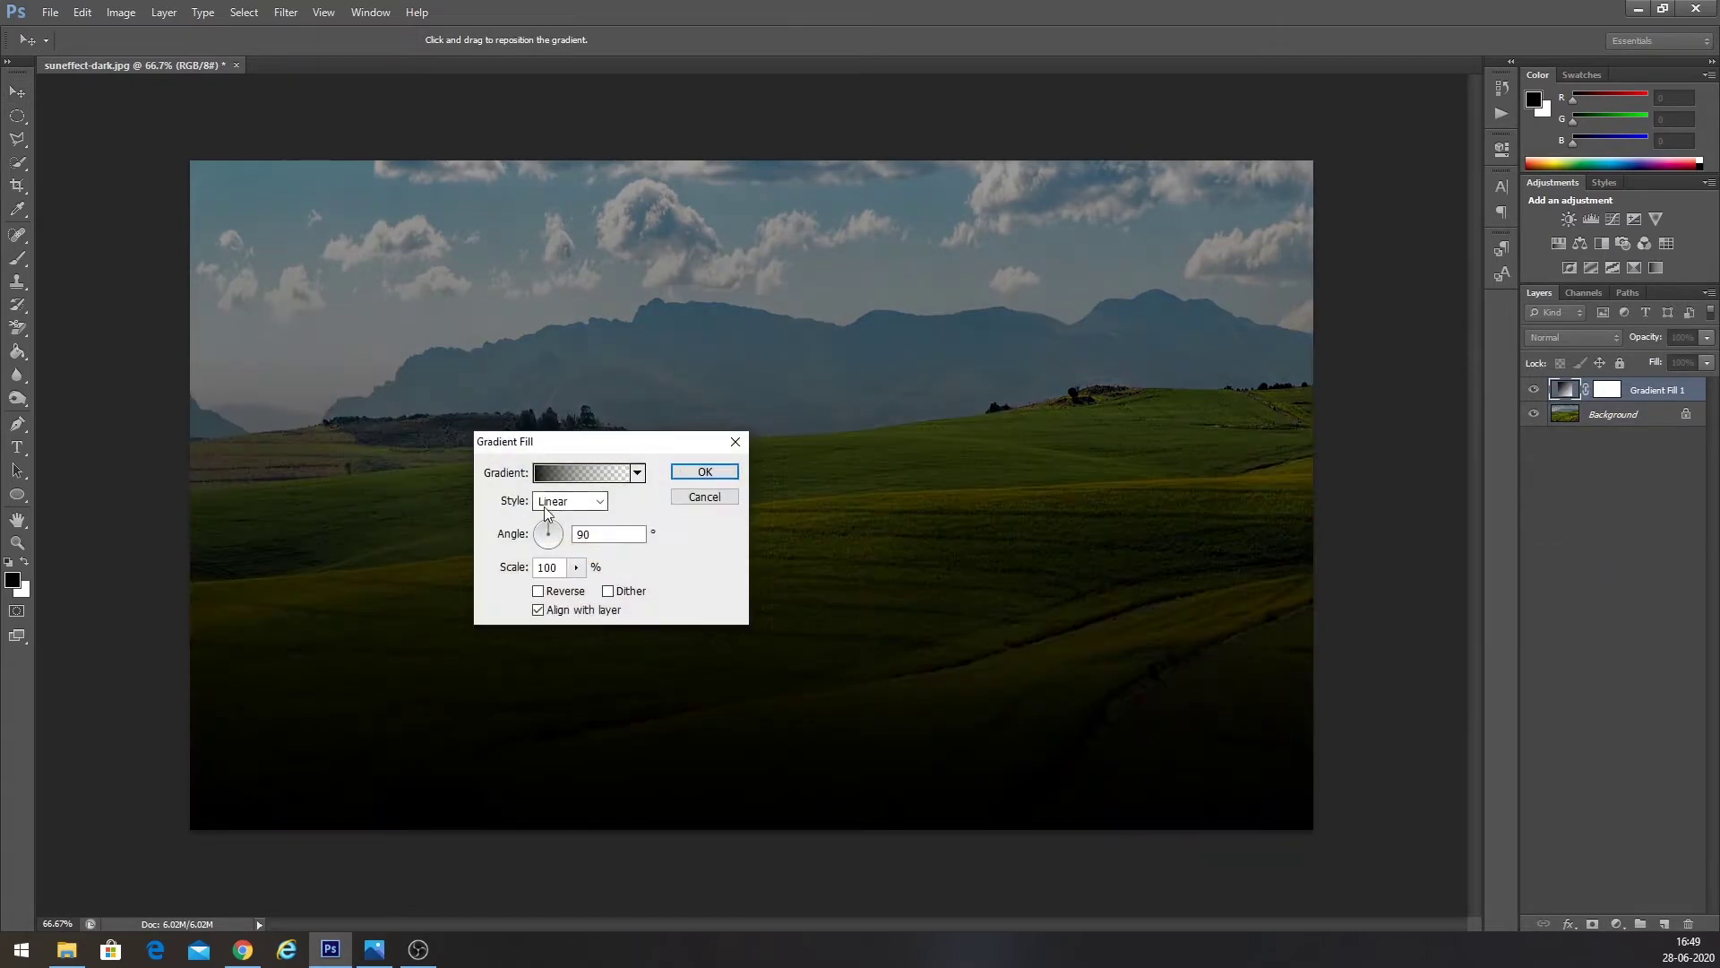
click(552, 507)
click(550, 533)
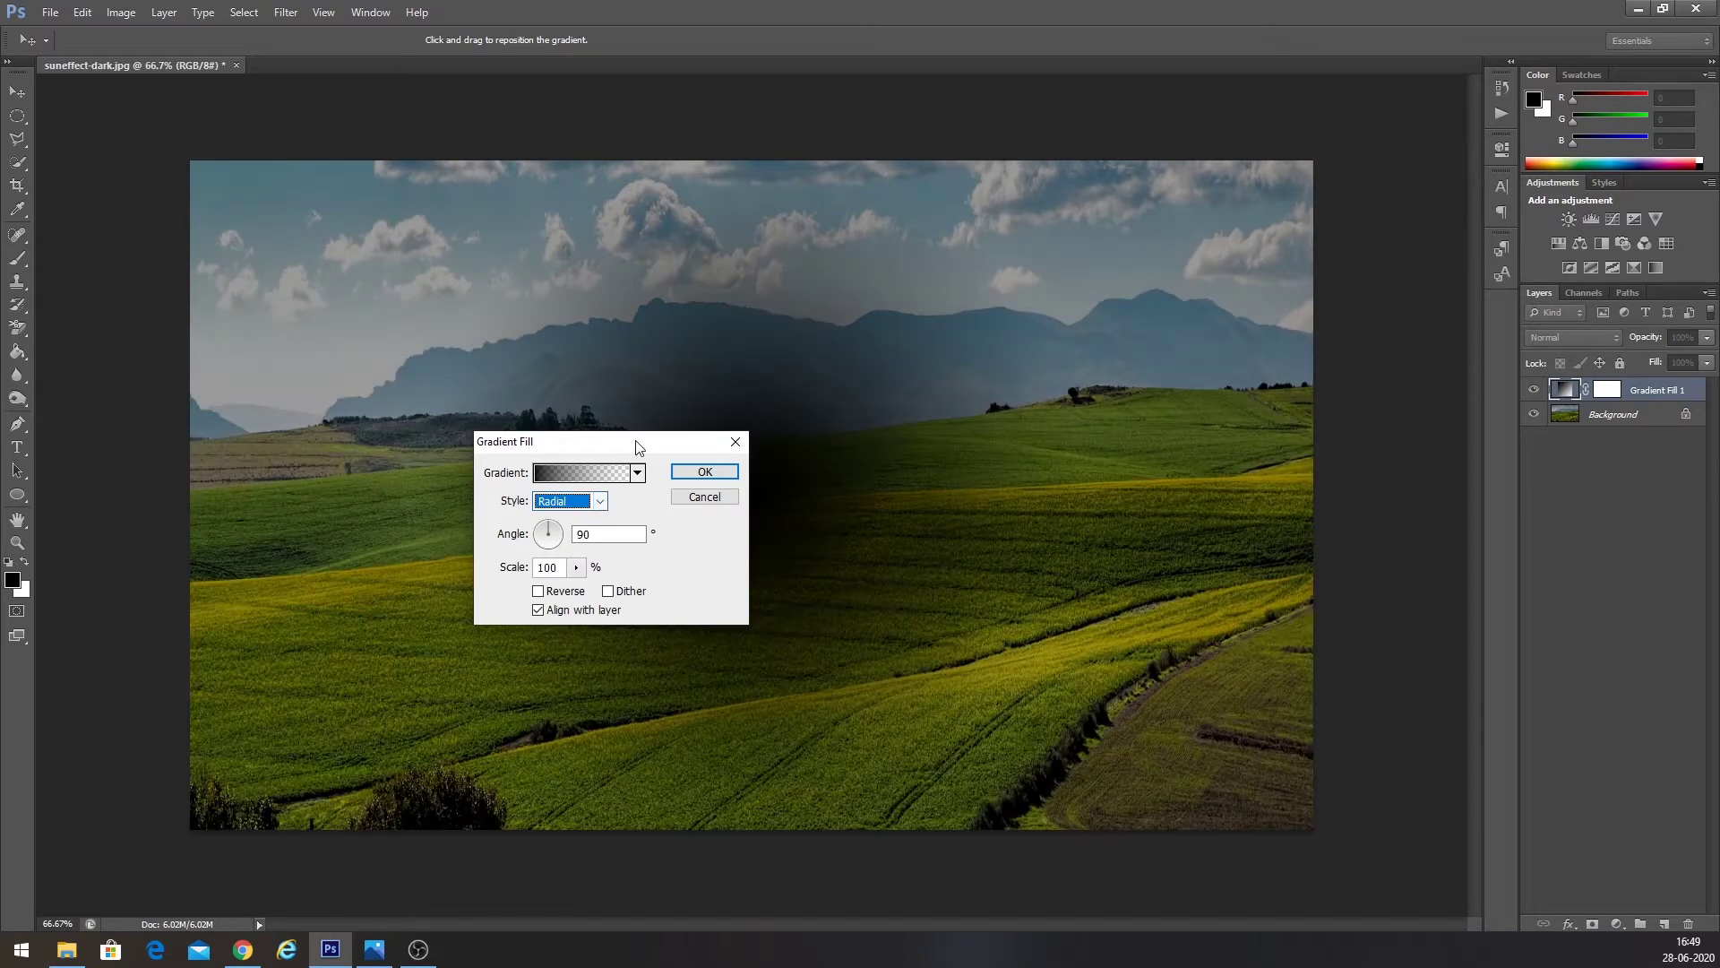
- Edit the fill's gradient and set its starting colour stop to golden yellow, ffd800
click(603, 479)
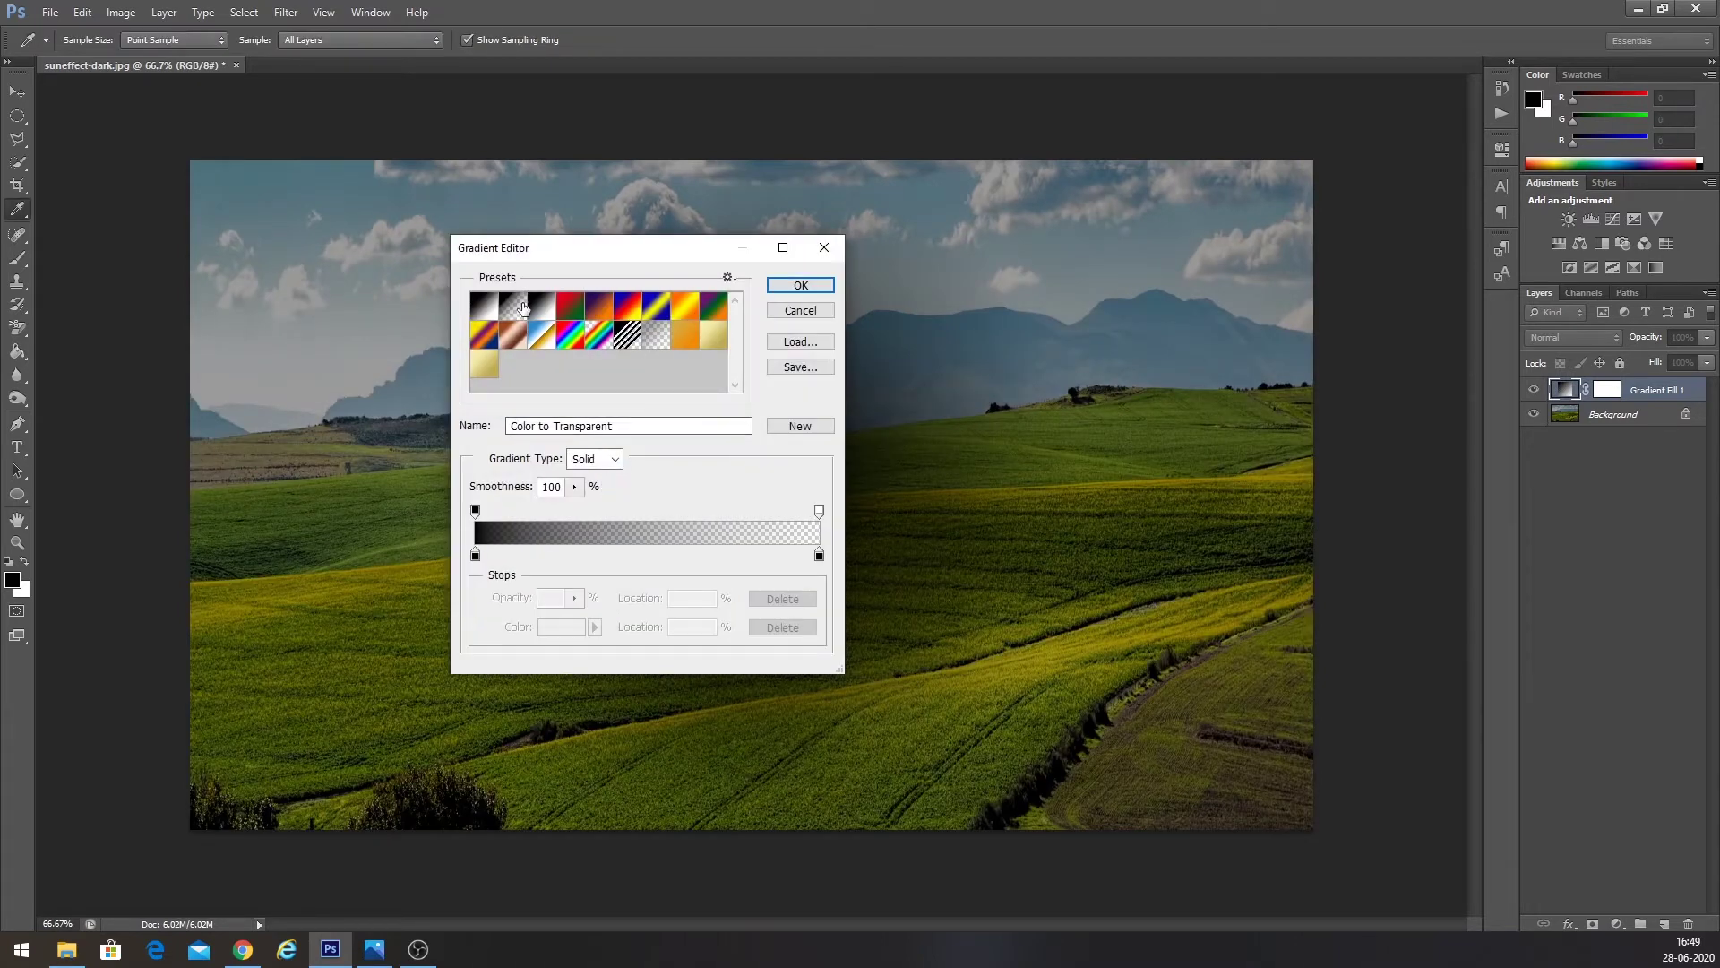
click(476, 556)
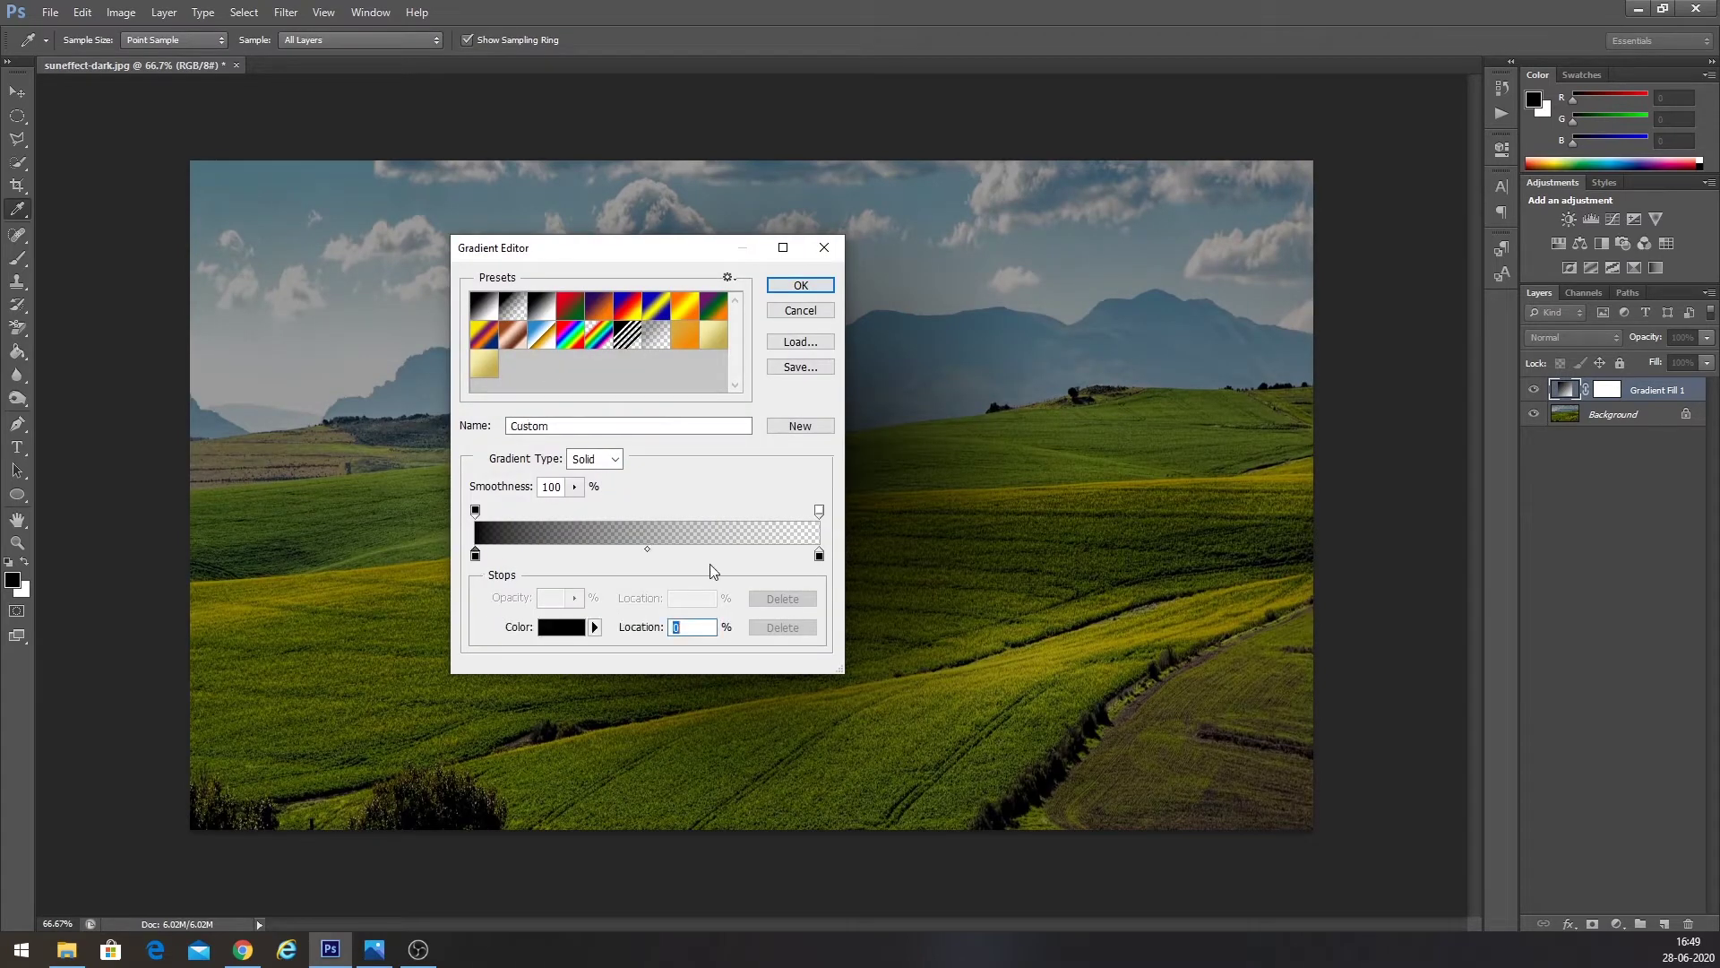
click(818, 556)
click(476, 556)
click(561, 627)
click(1120, 401)
drag(1147, 624, 1148, 601)
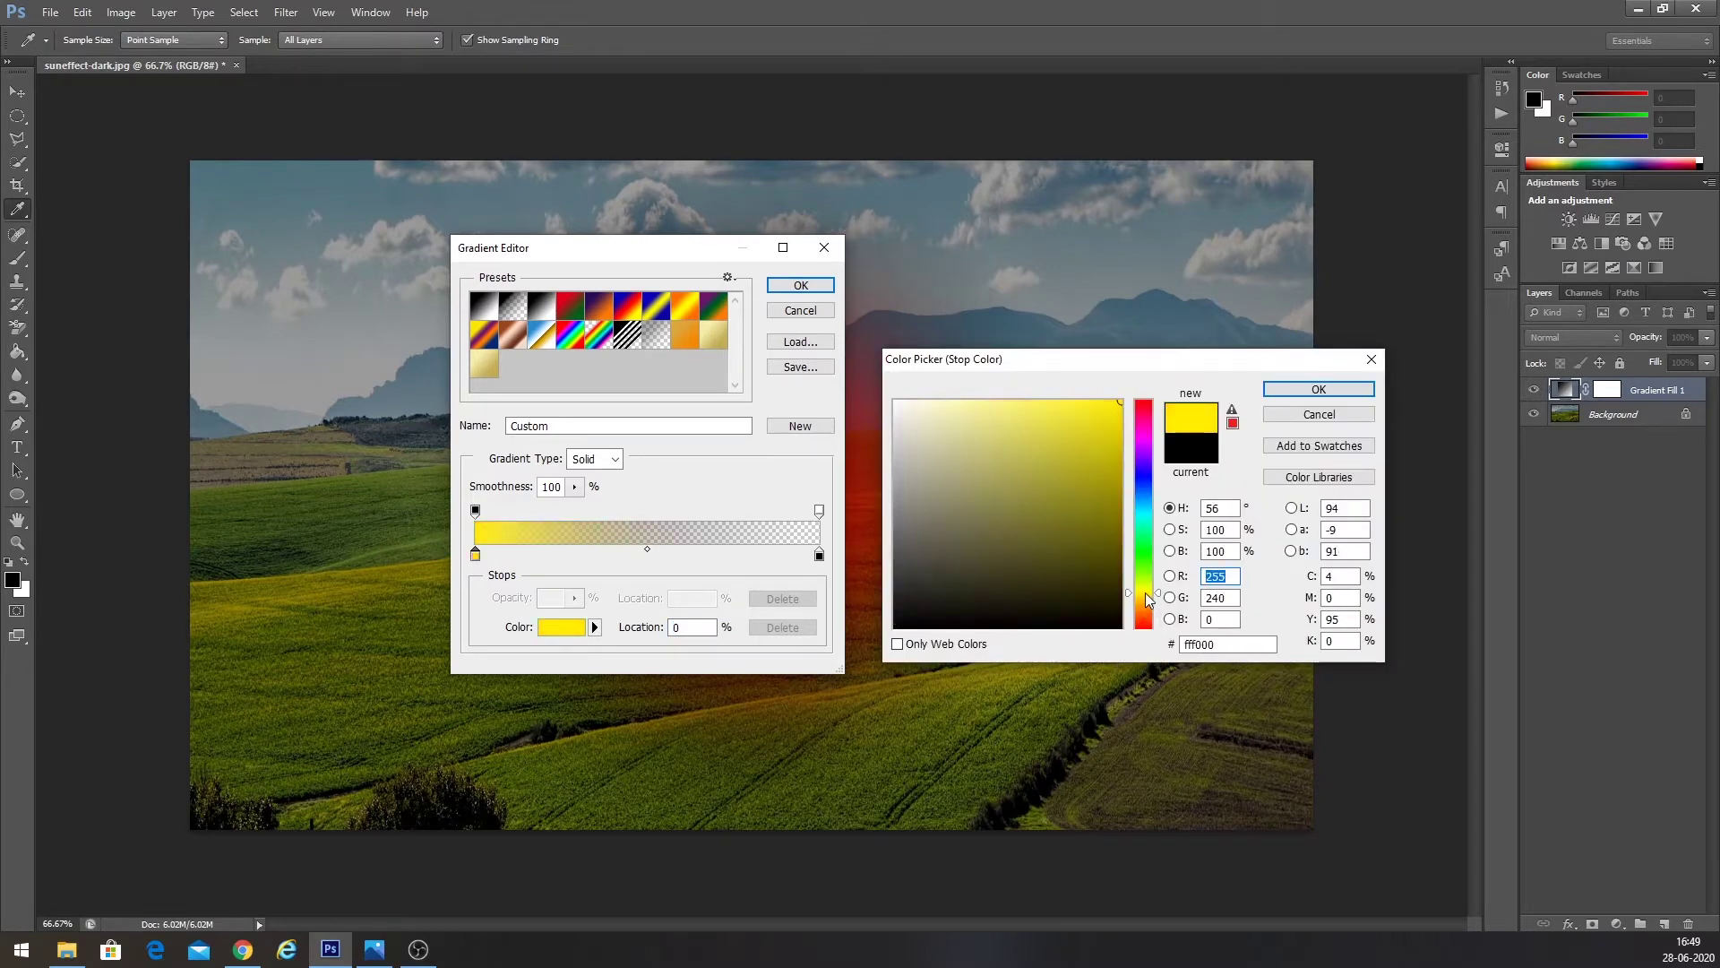
click(1153, 591)
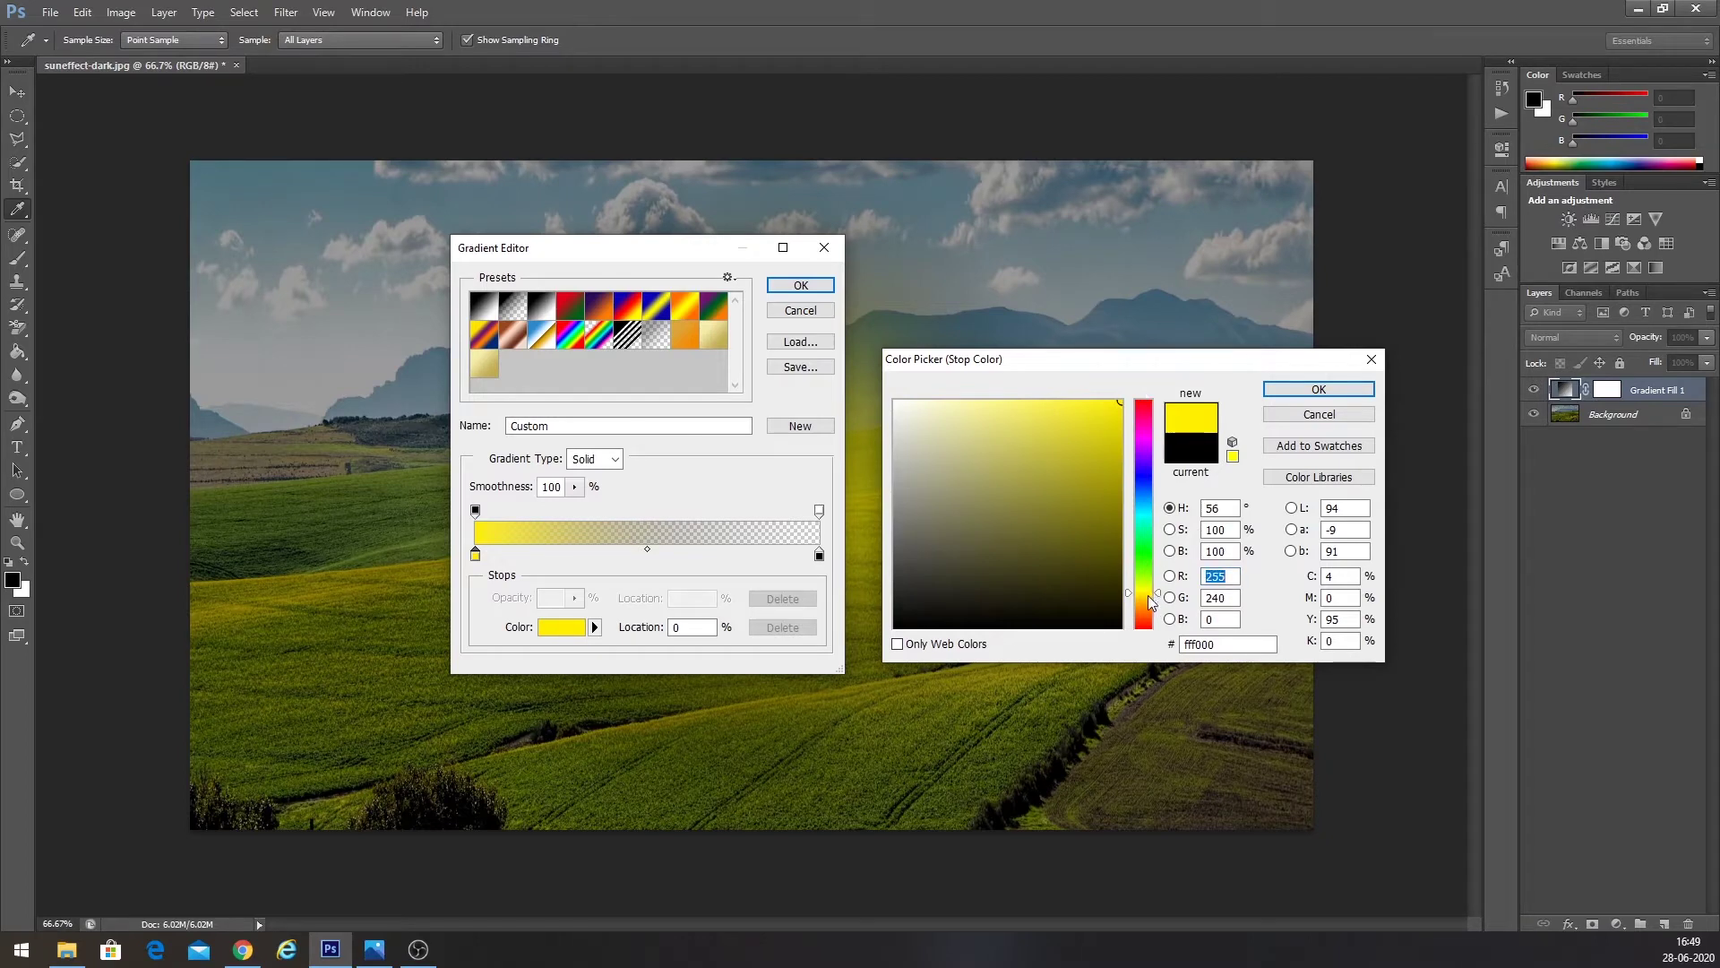
drag(1148, 594, 1148, 598)
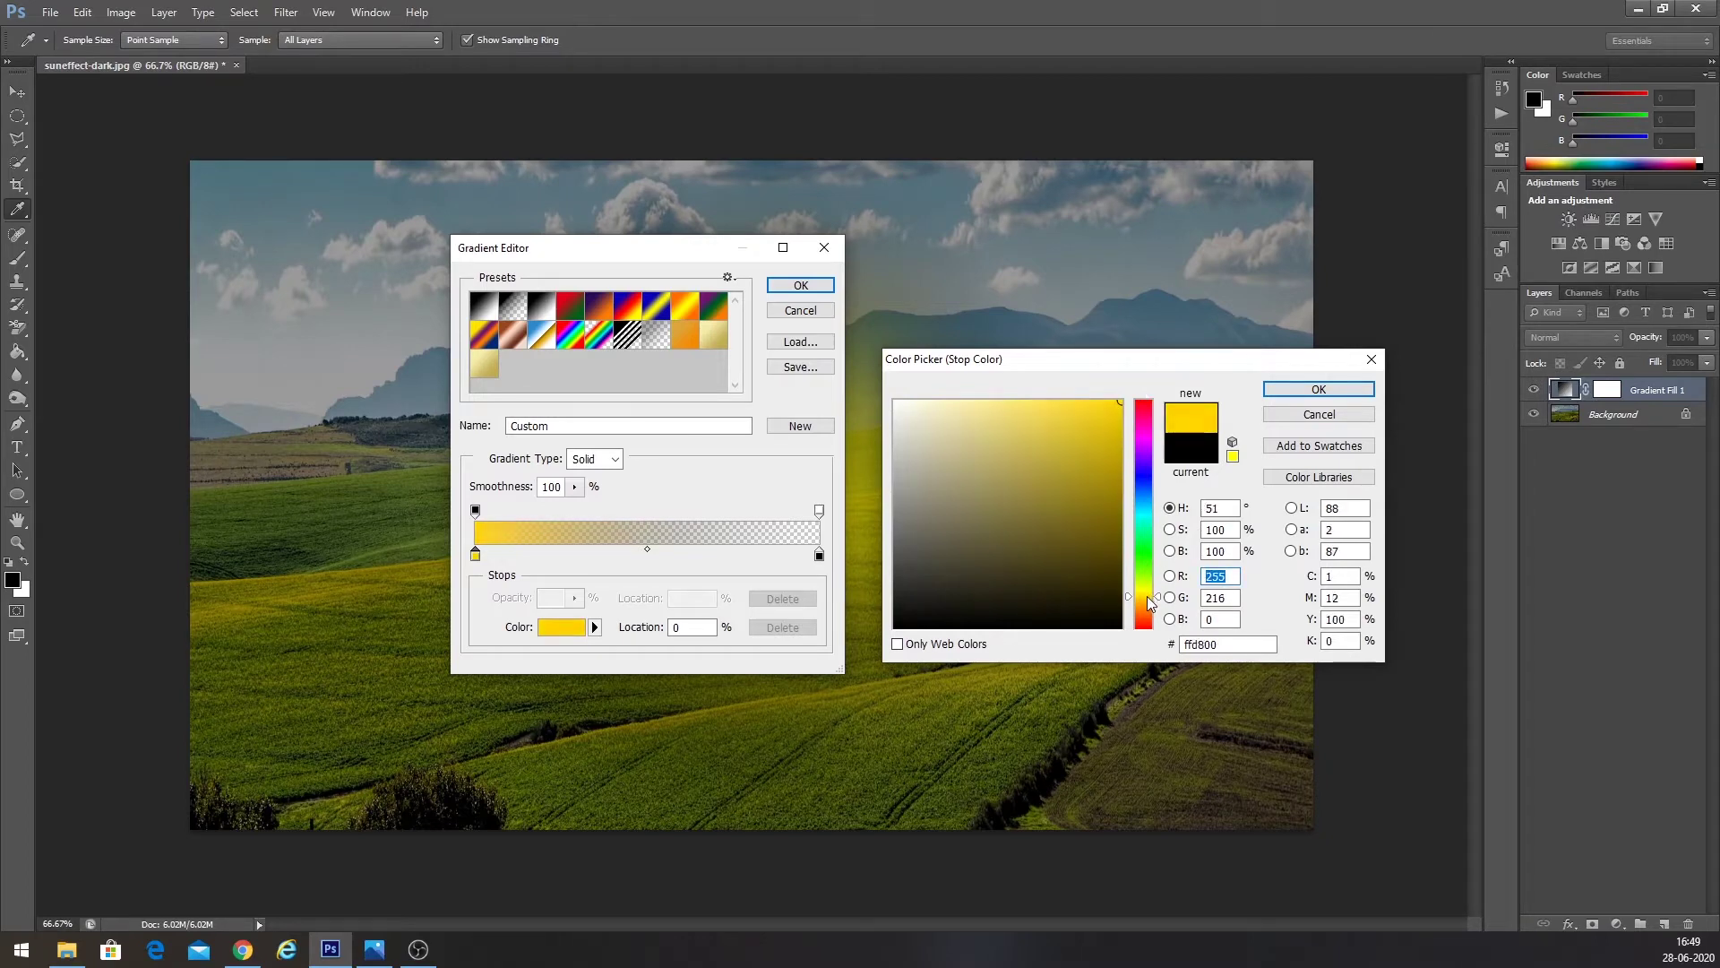
click(1314, 388)
- Set the gradient's end colour stop to a bright orange-red and accept the edited gradient
click(819, 556)
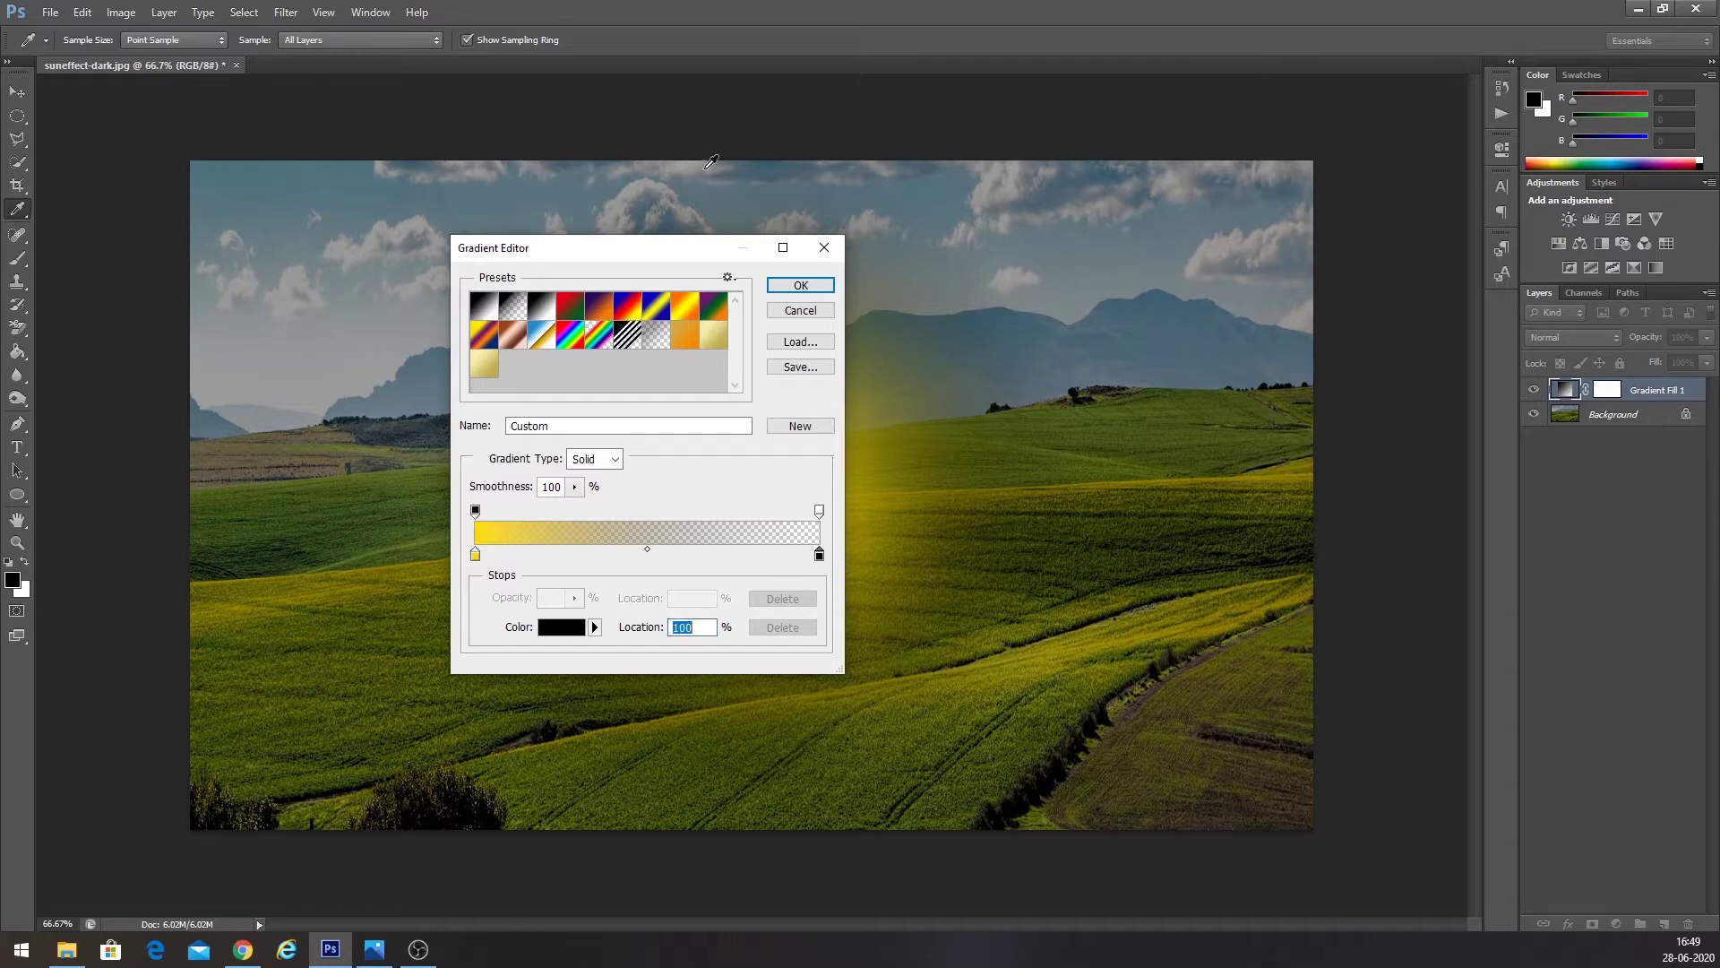
click(571, 631)
drag(1075, 433, 1178, 370)
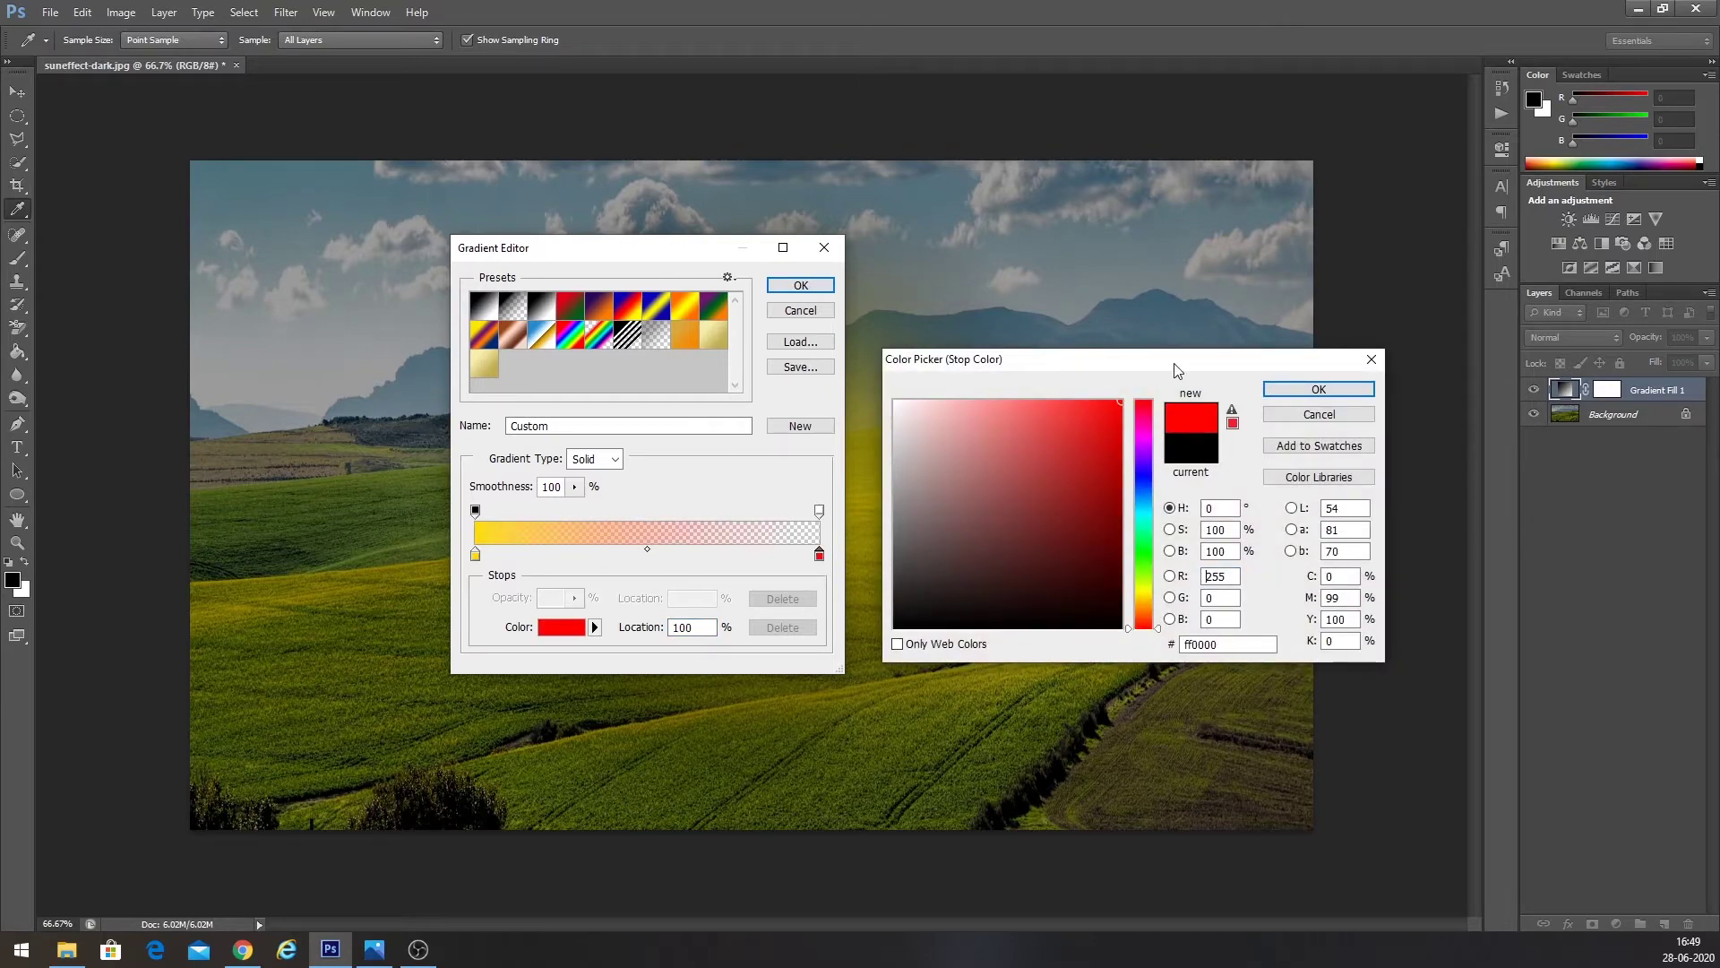
drag(1144, 627, 1144, 622)
click(1304, 397)
click(800, 285)
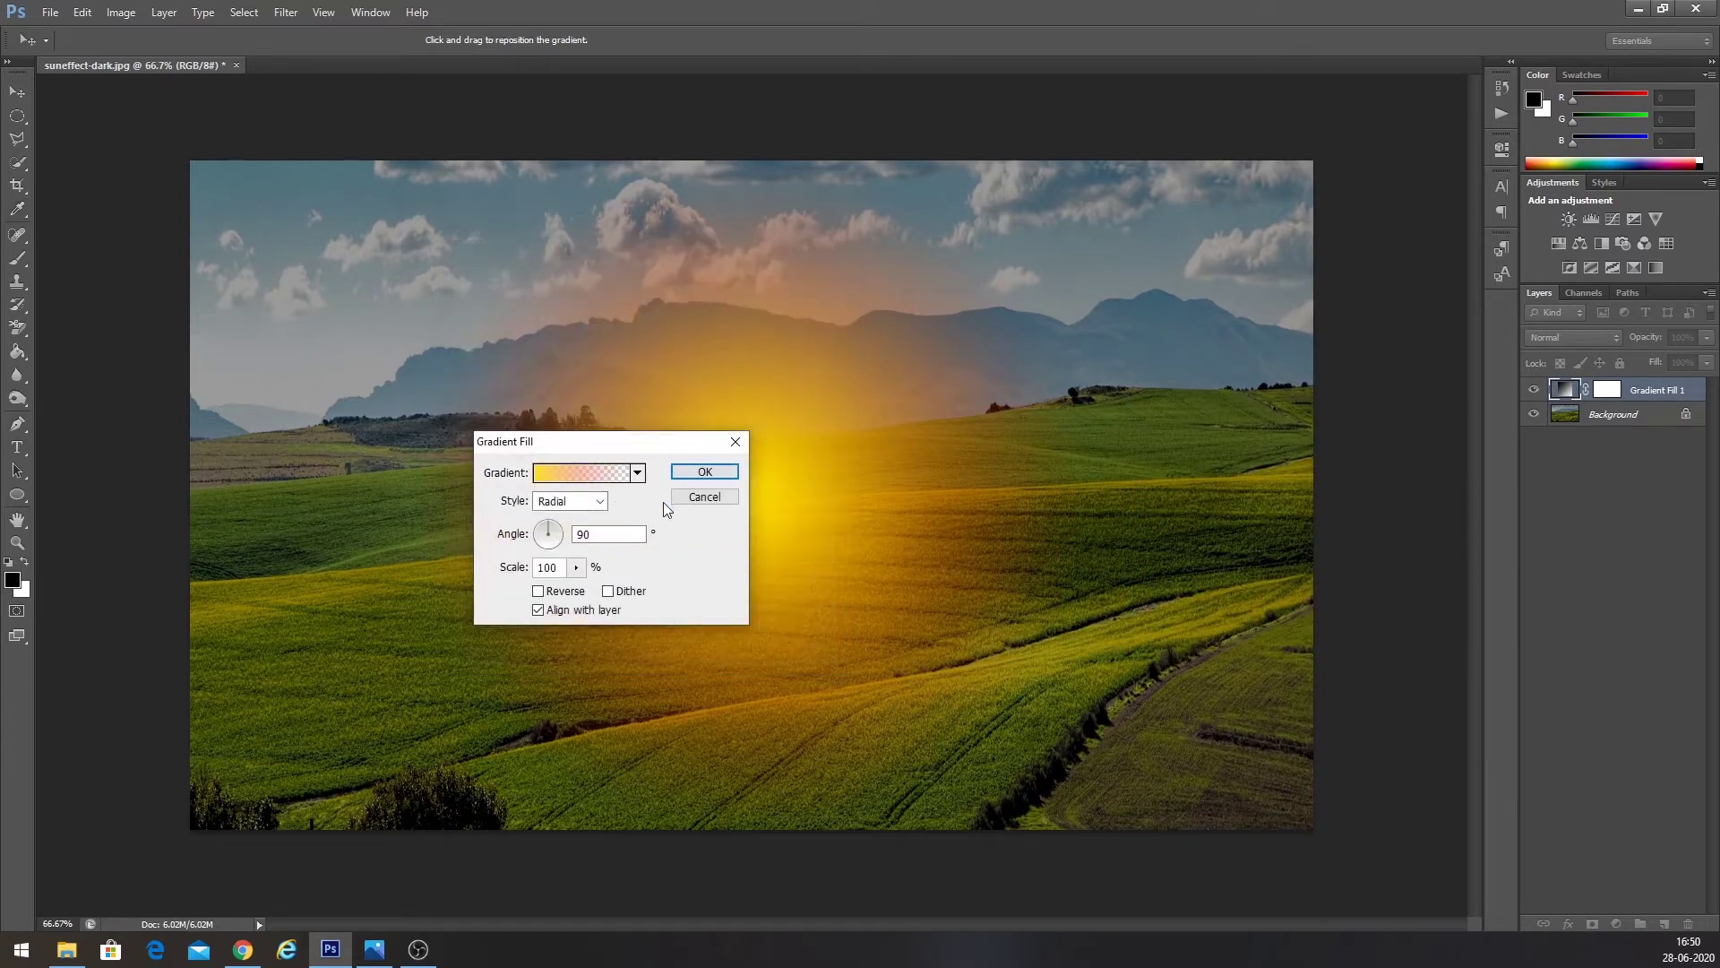
- Reposition the radial glow over the dip between the two distant mountains and set its scale to 21%
drag(547, 453, 352, 467)
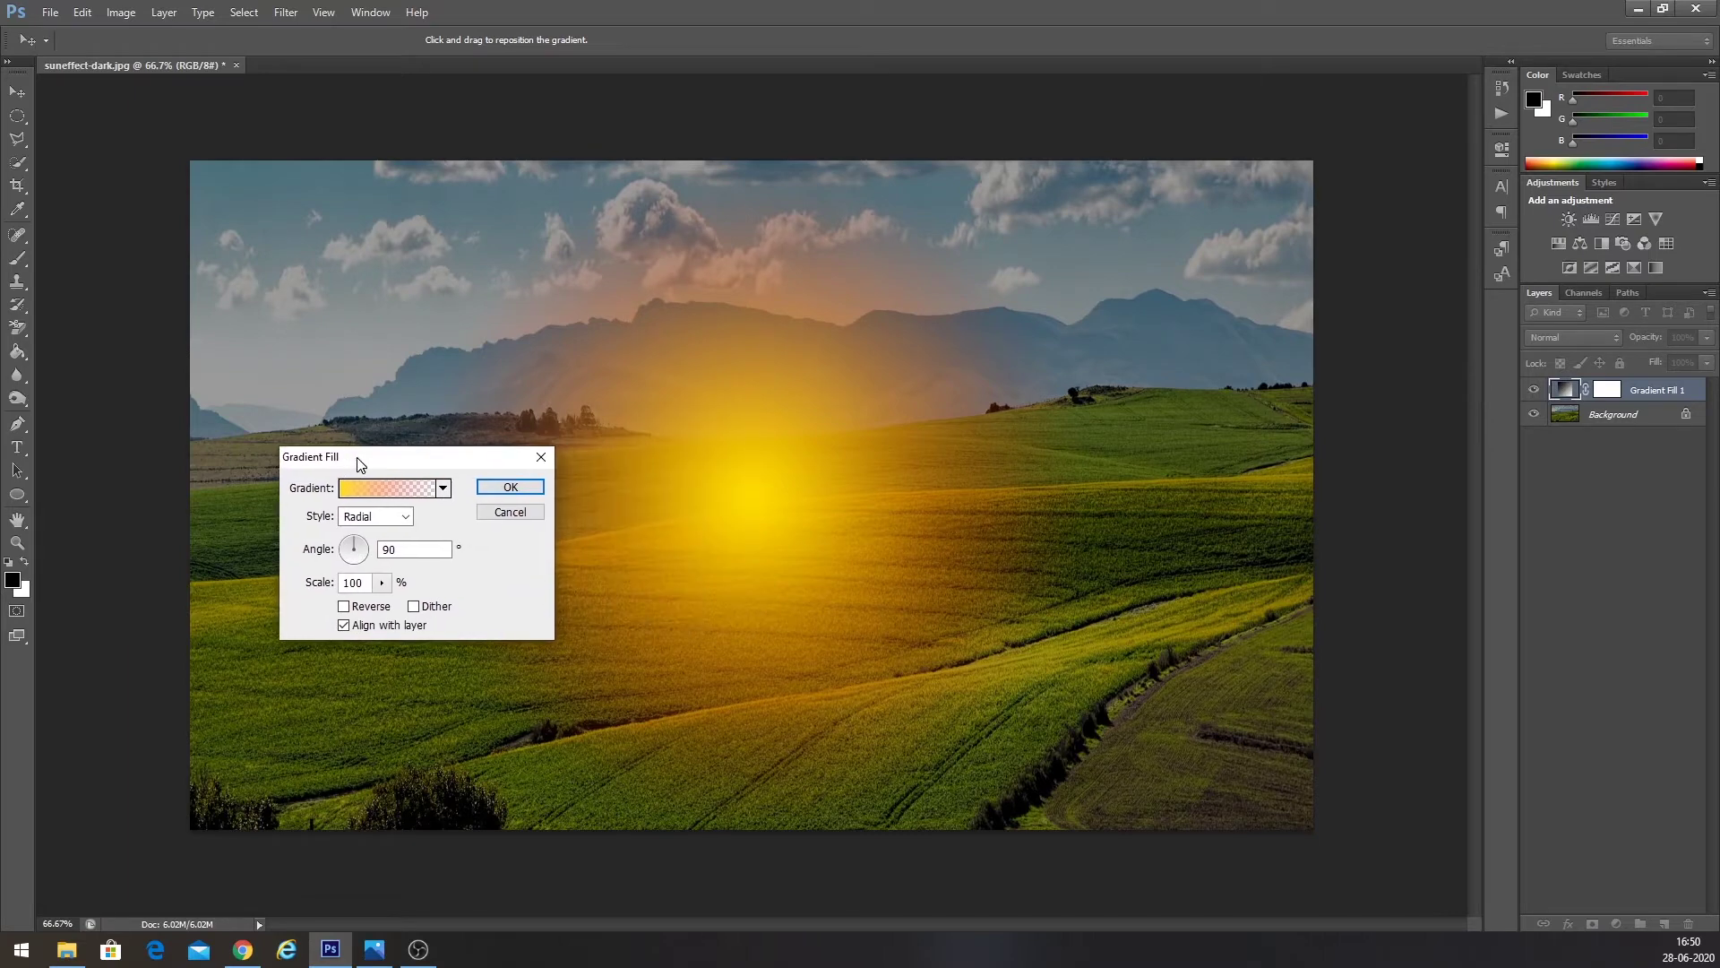
drag(732, 547, 621, 343)
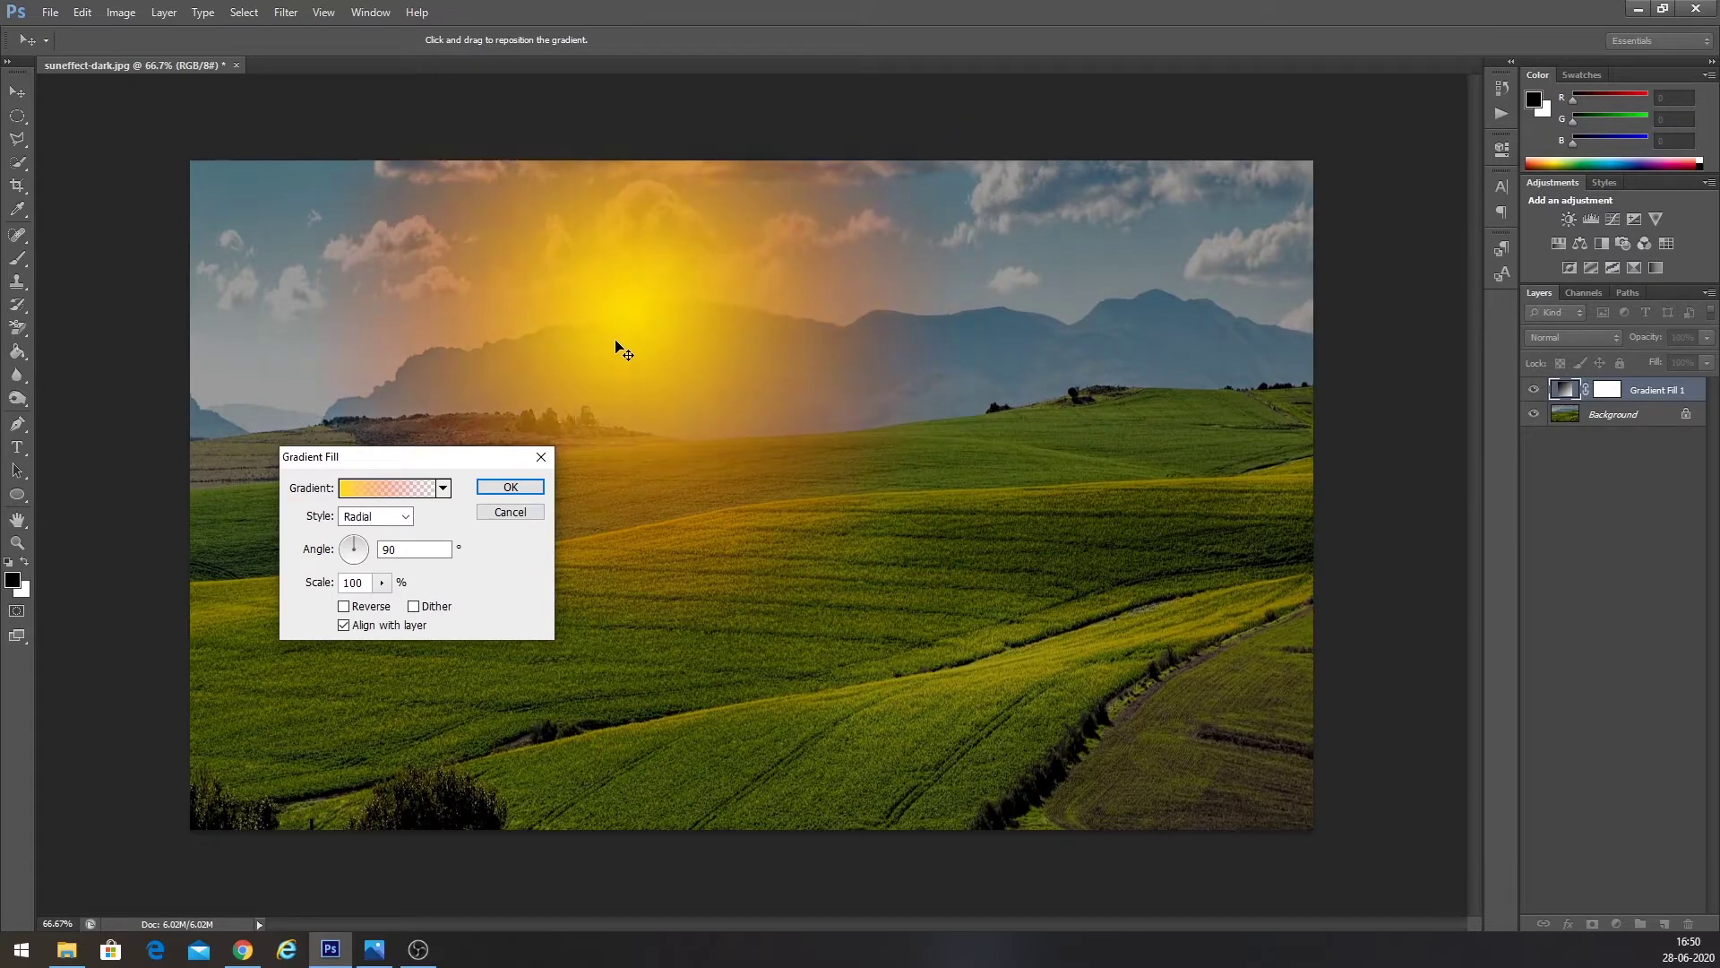
drag(621, 343, 1067, 345)
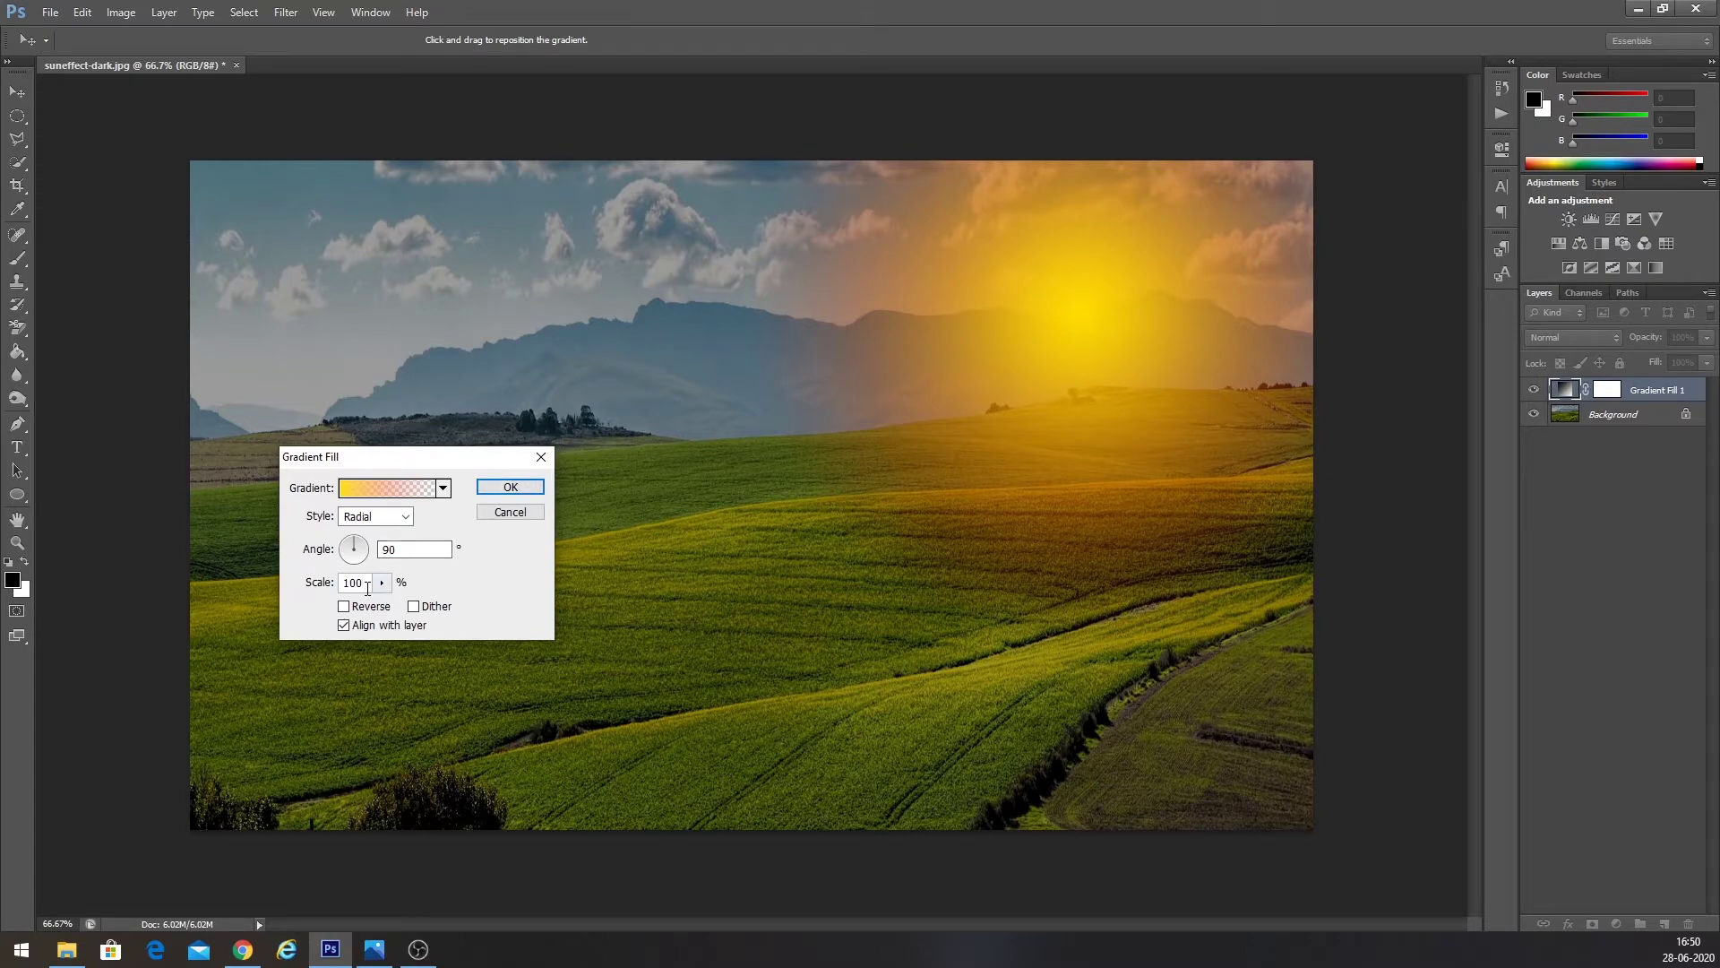
click(382, 582)
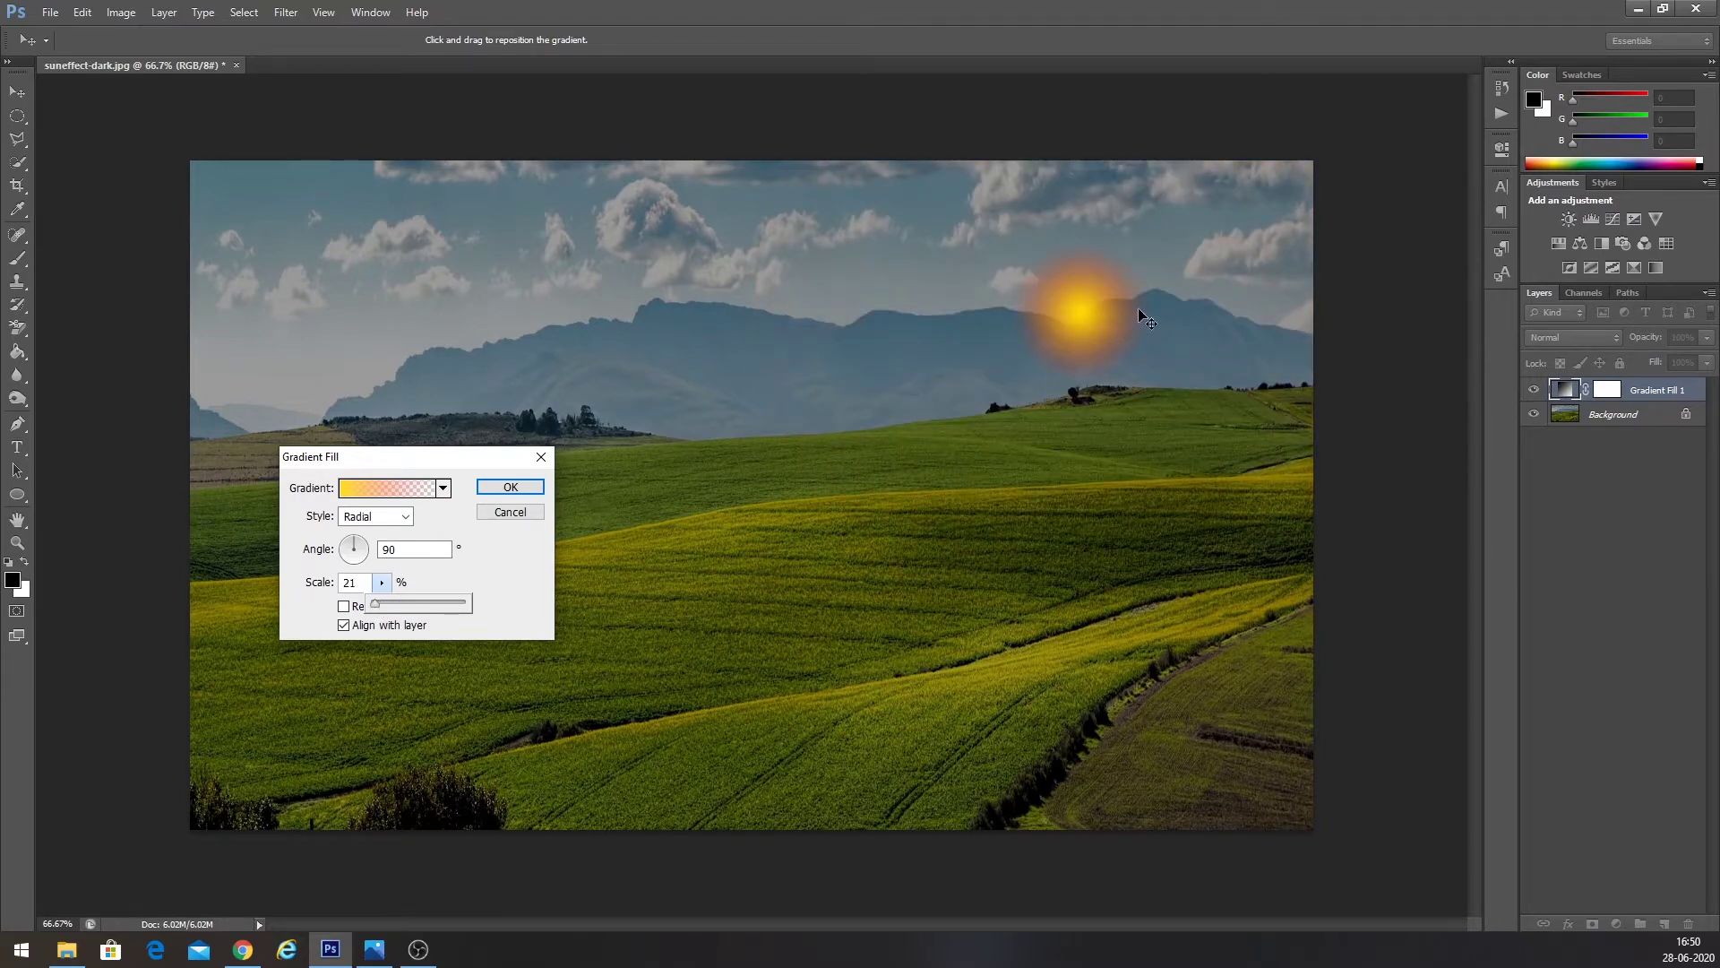
drag(1091, 315, 1081, 328)
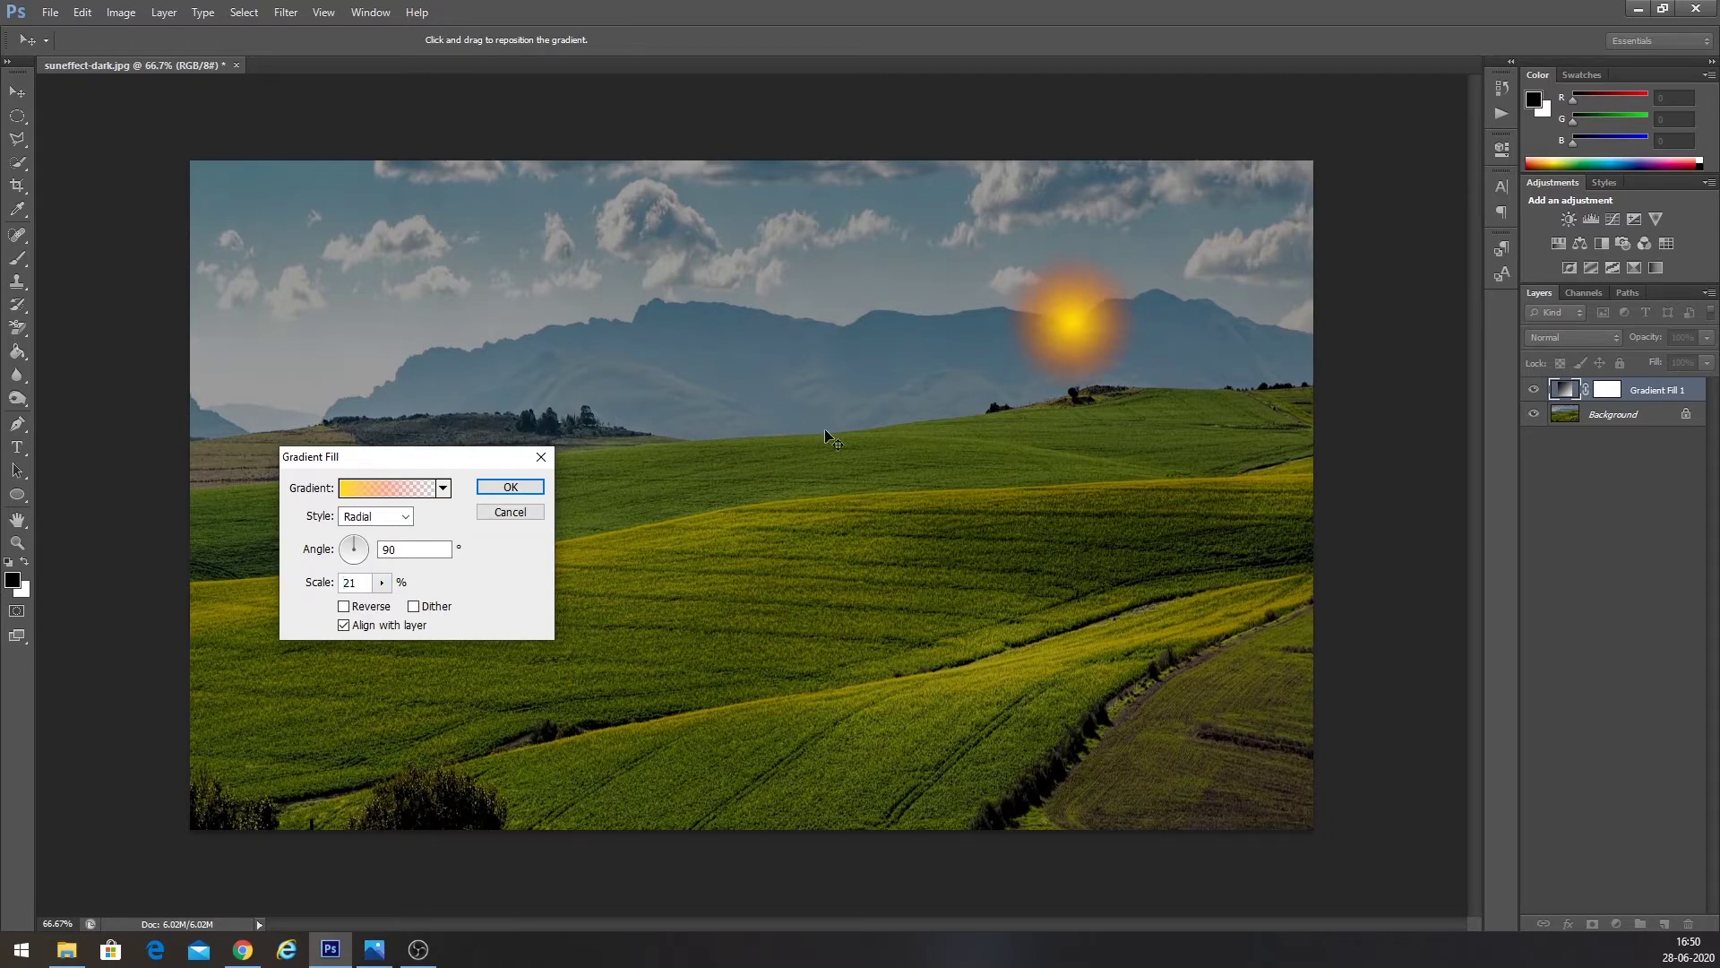
click(507, 487)
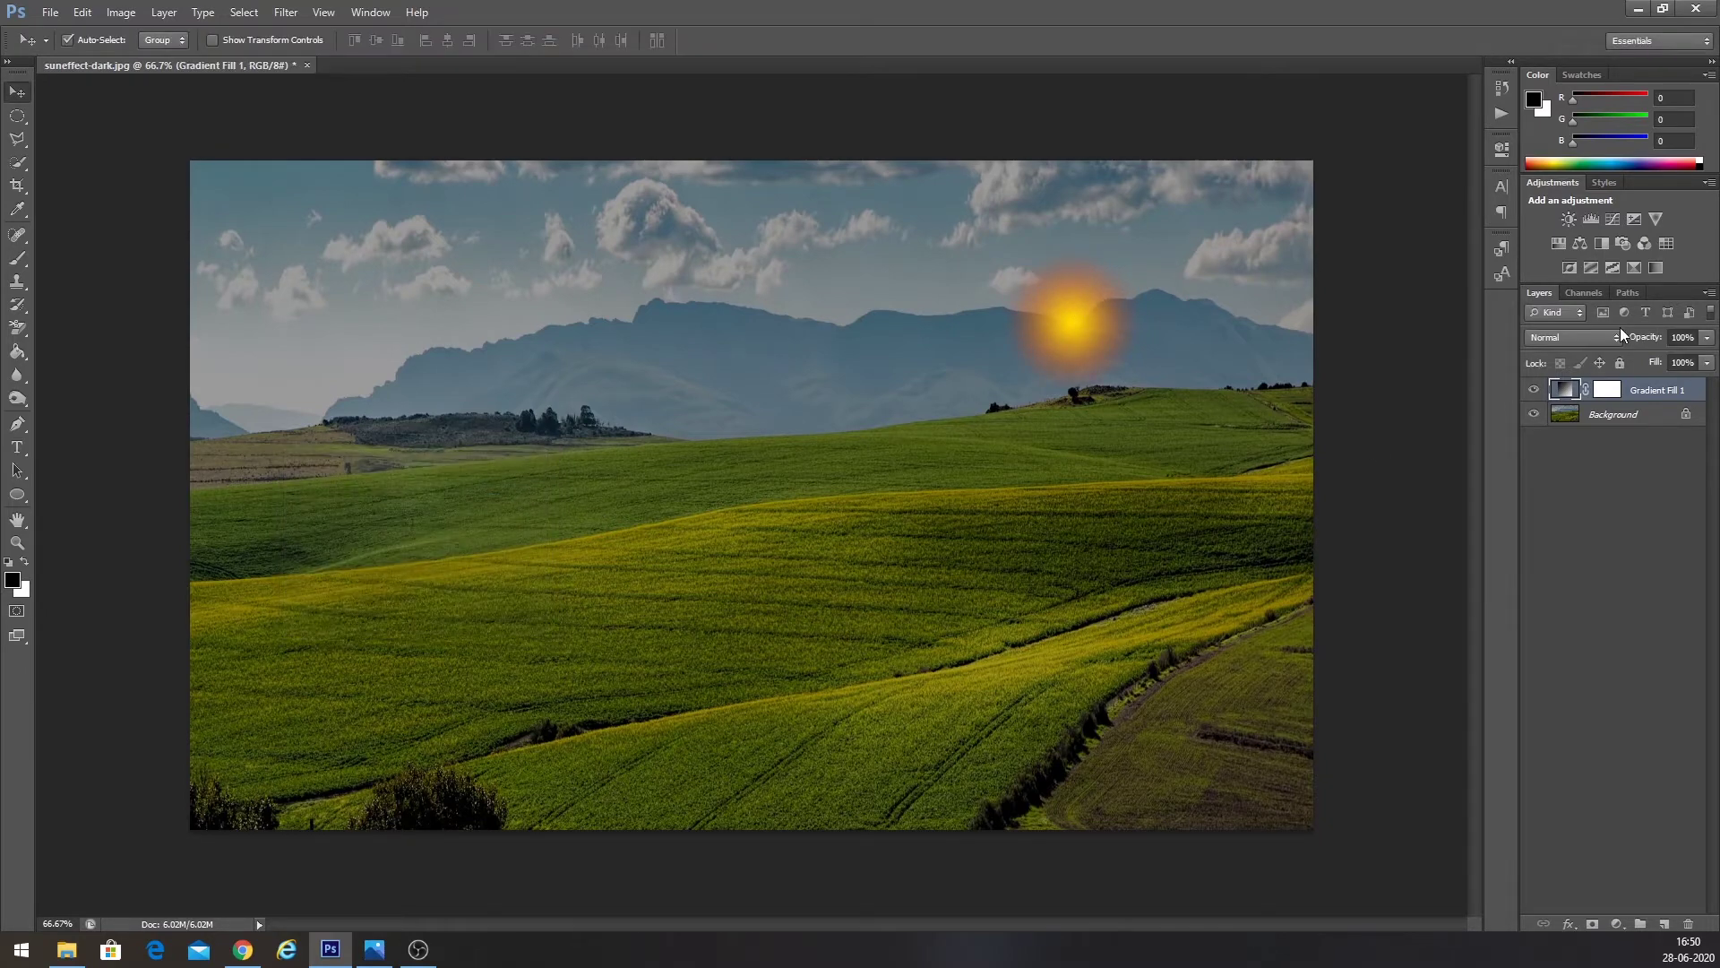
- Set the gradient fill layer's blend mode to Color Dodge and nudge the sun slightly upward along the mountain ridge
click(1618, 336)
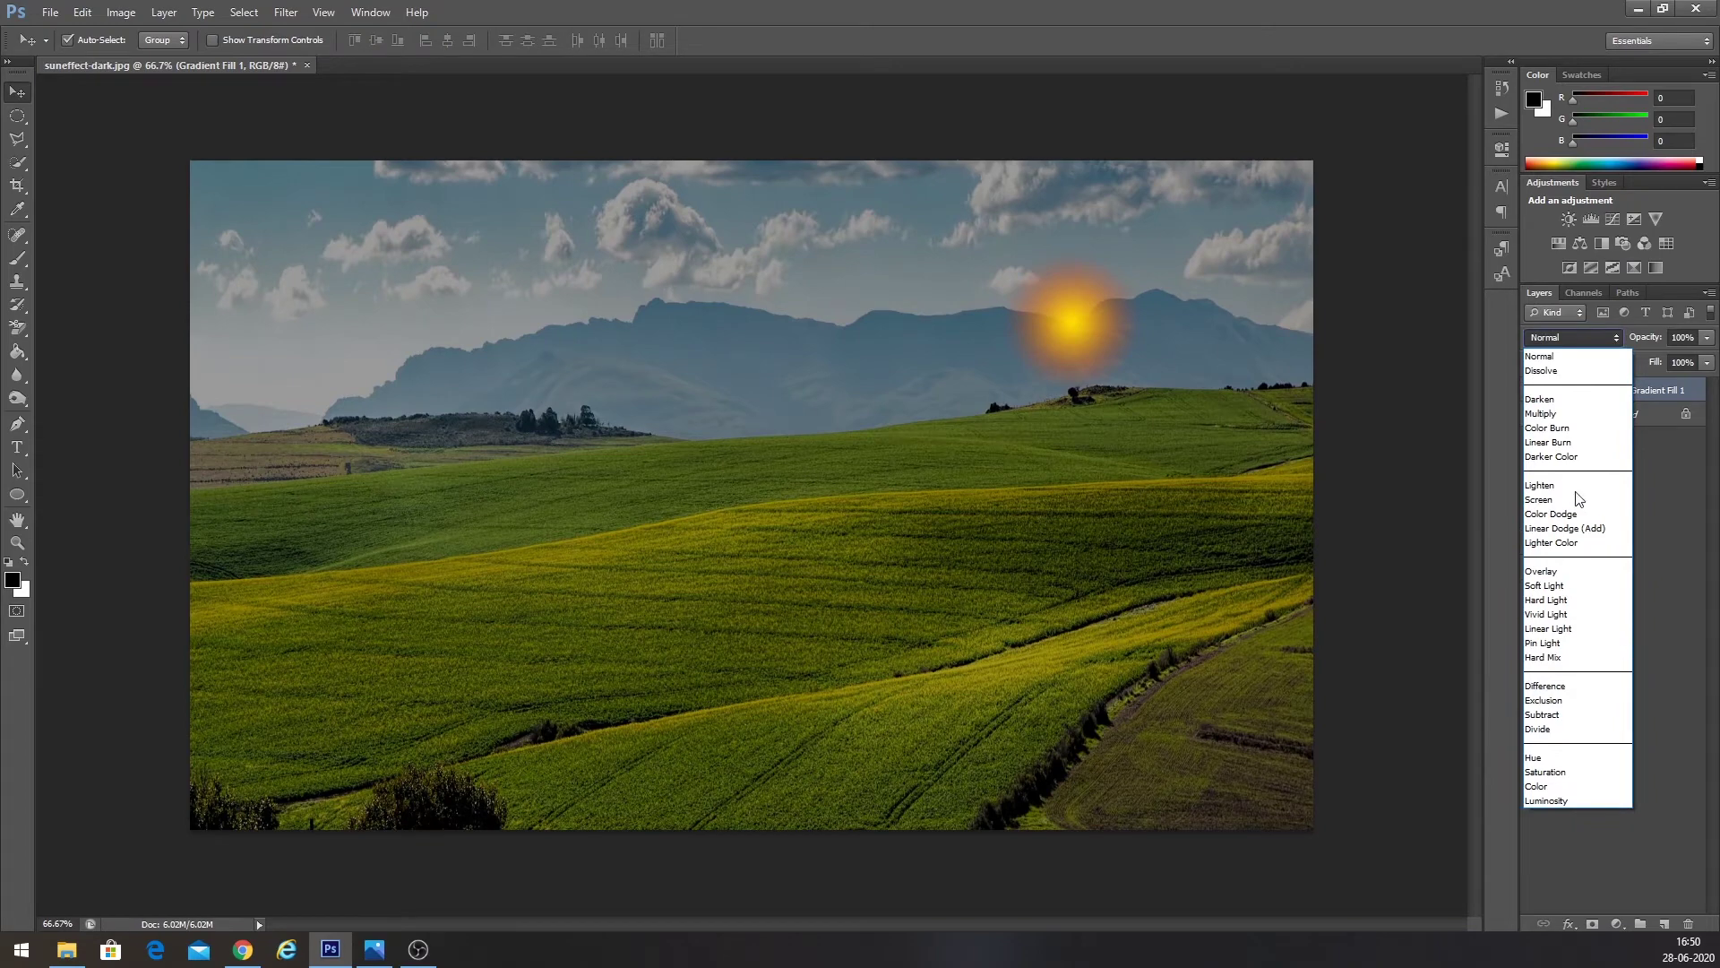
click(1568, 514)
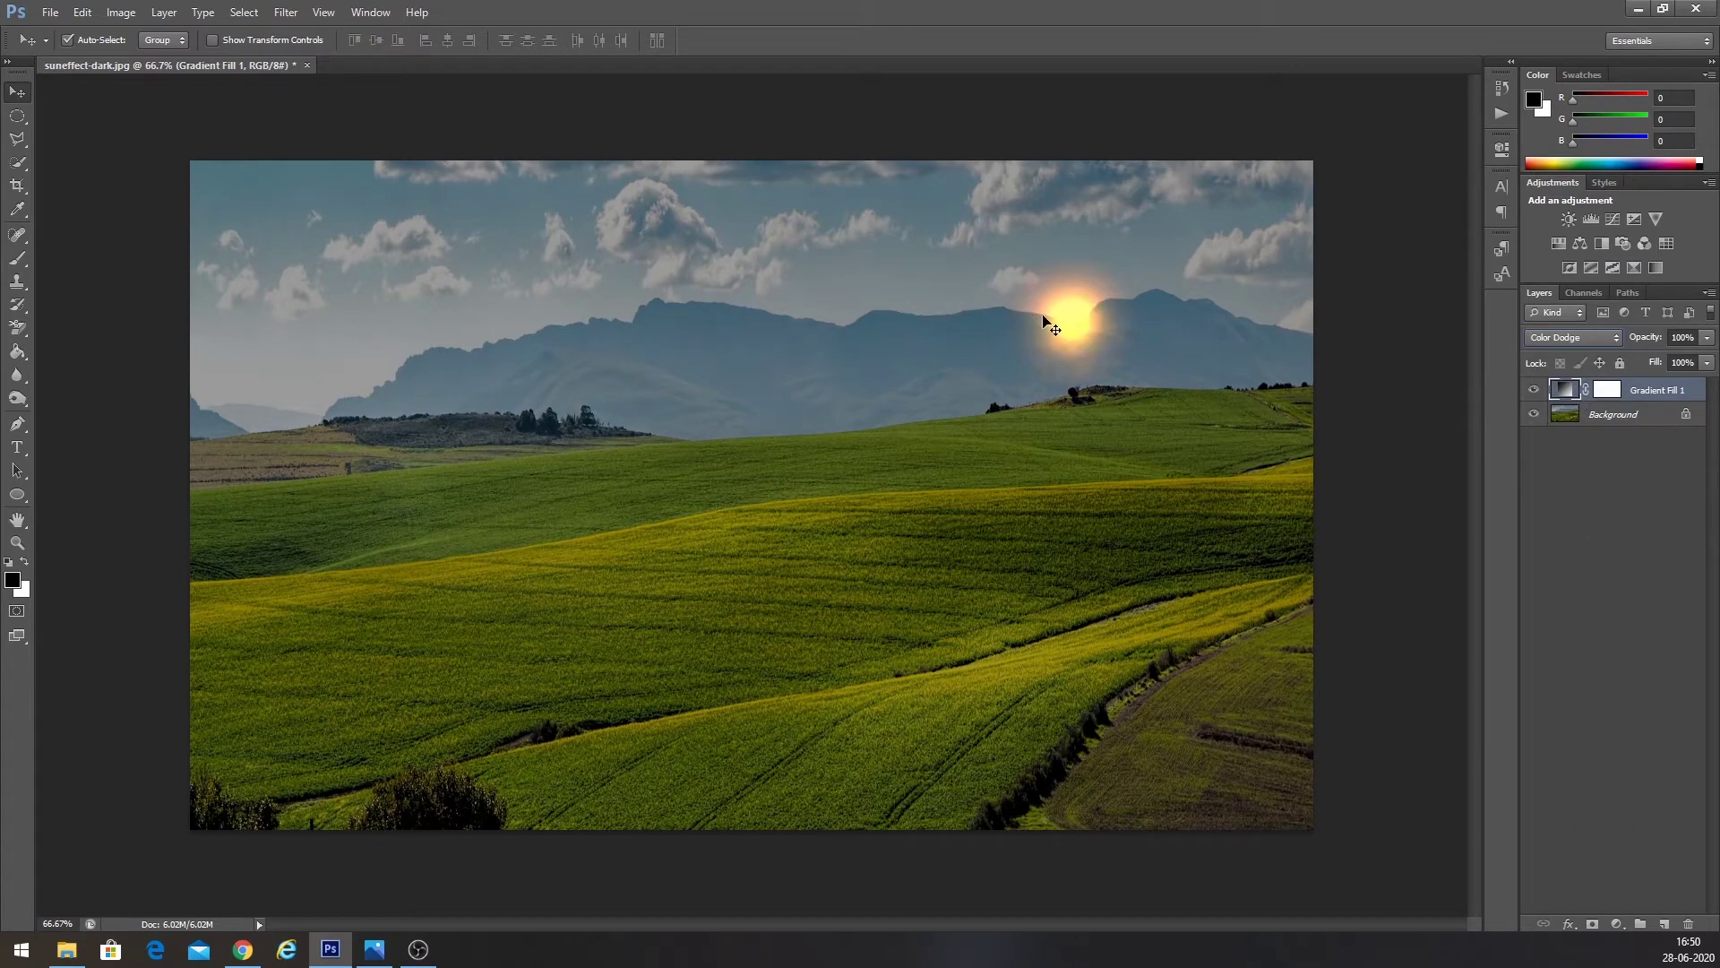
double_click(1565, 389)
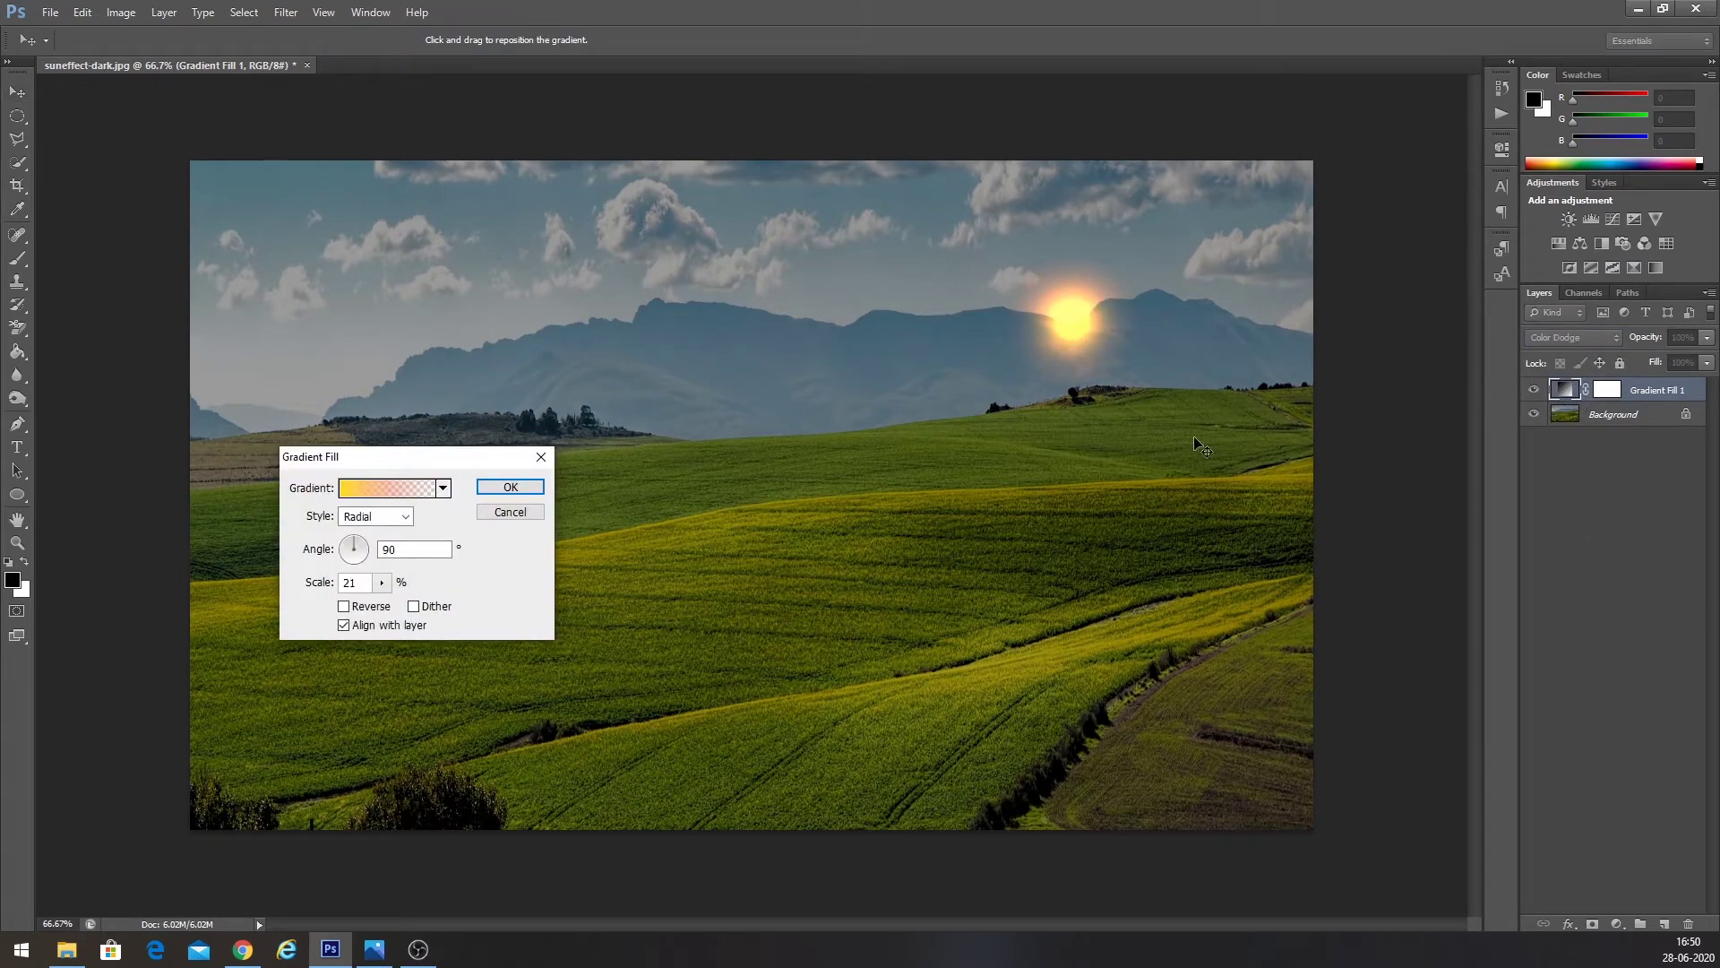
drag(1066, 324, 1069, 315)
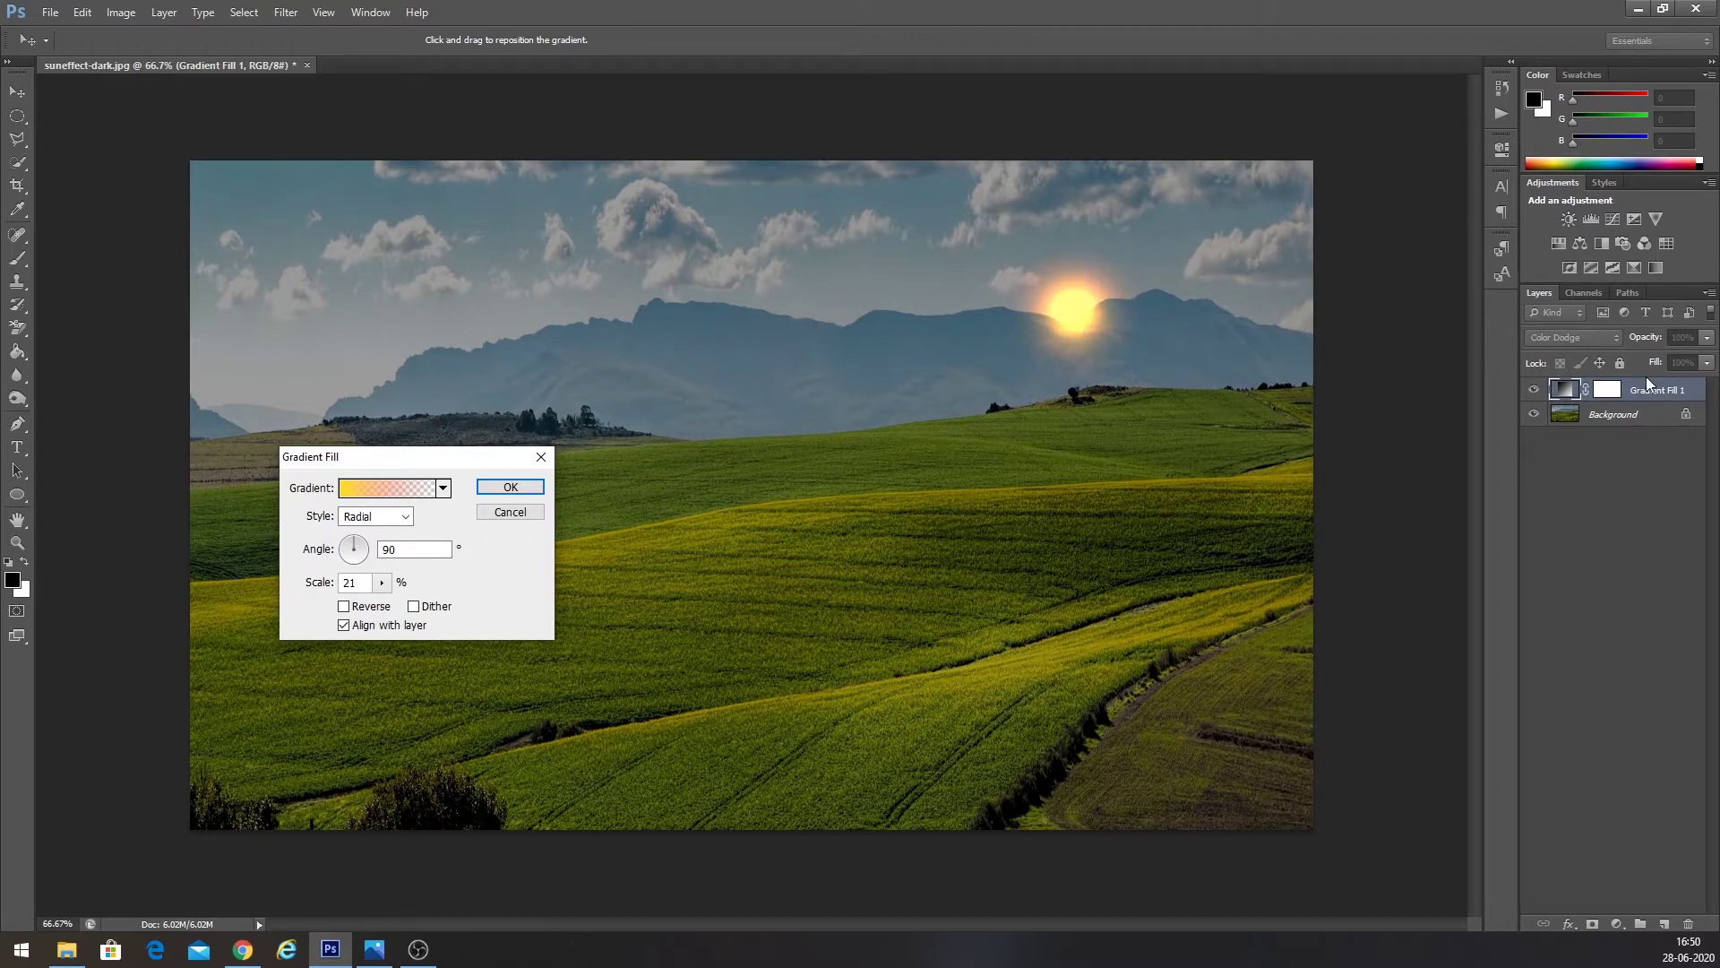
click(511, 486)
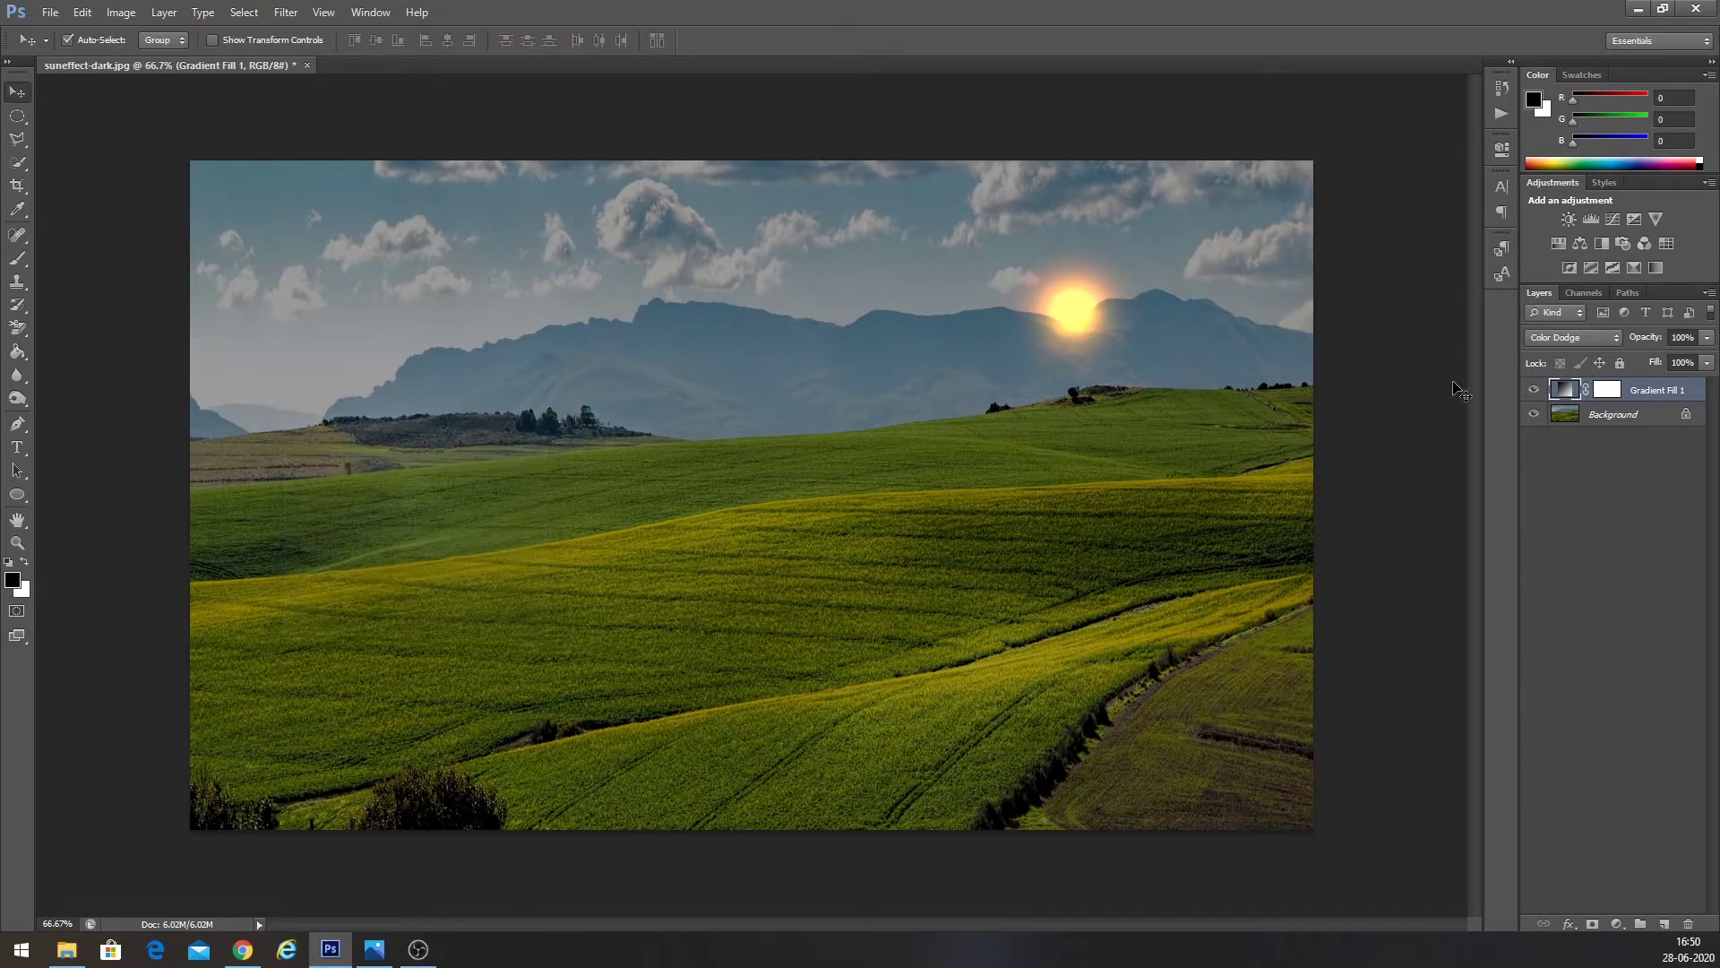
- Reduce the gradient fill layer's Fill to 83%
drag(1705, 366, 1694, 387)
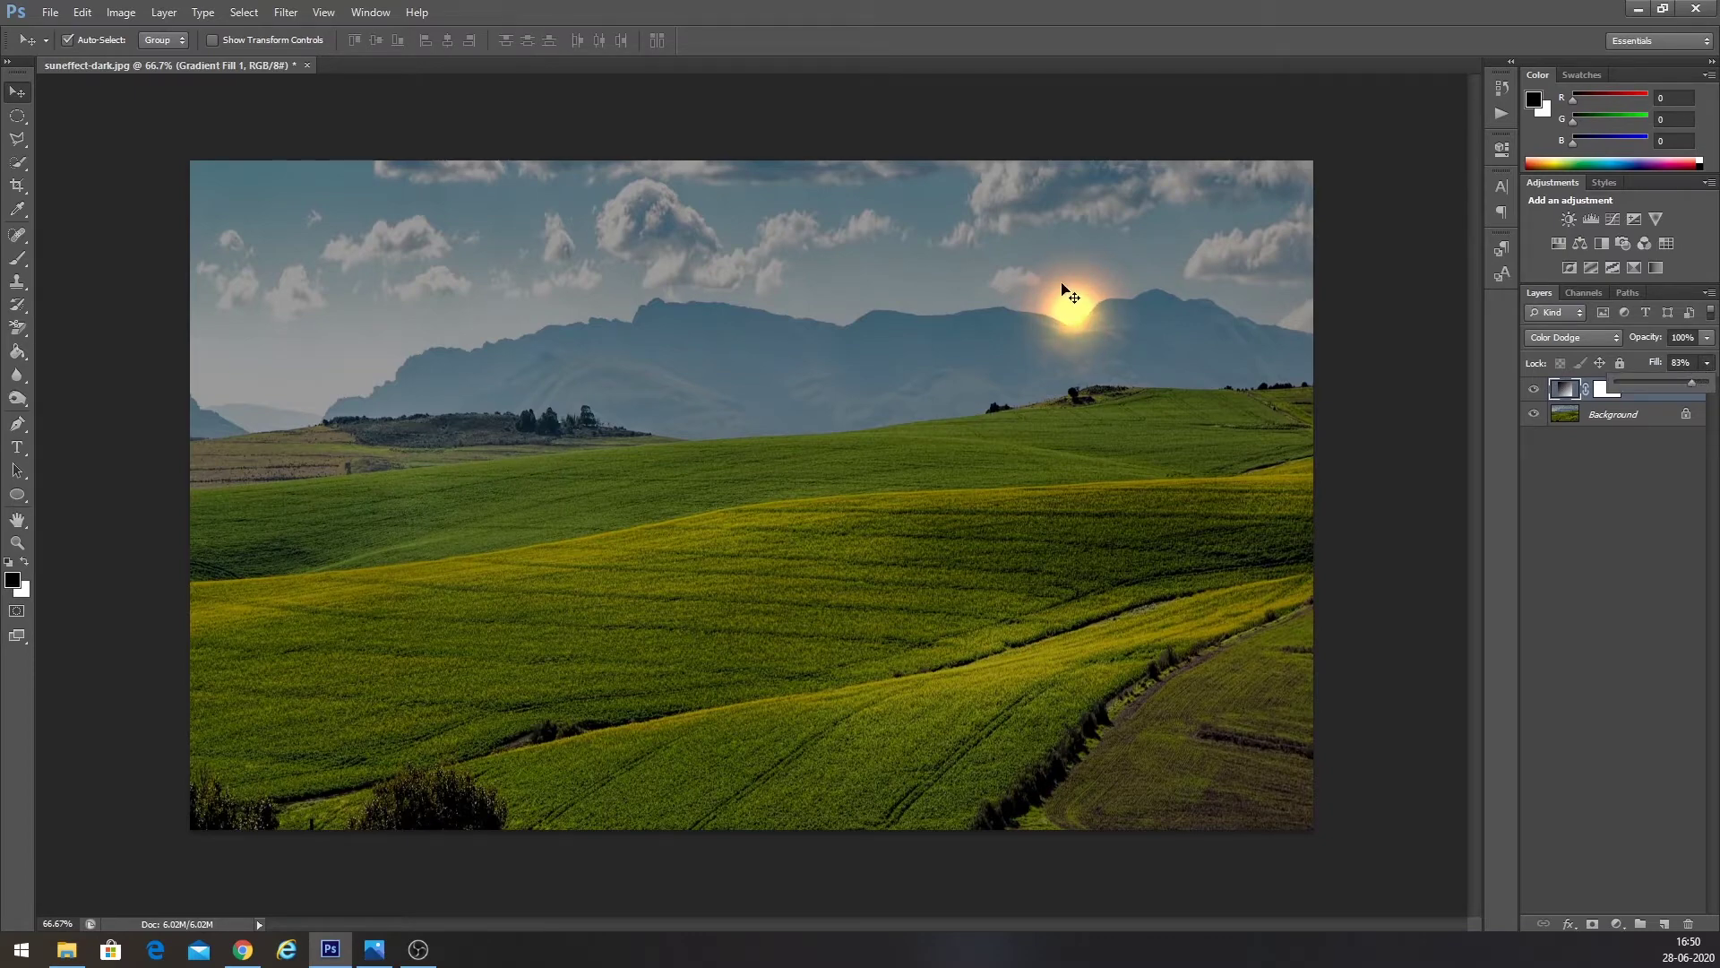
click(1629, 544)
click(1629, 544)
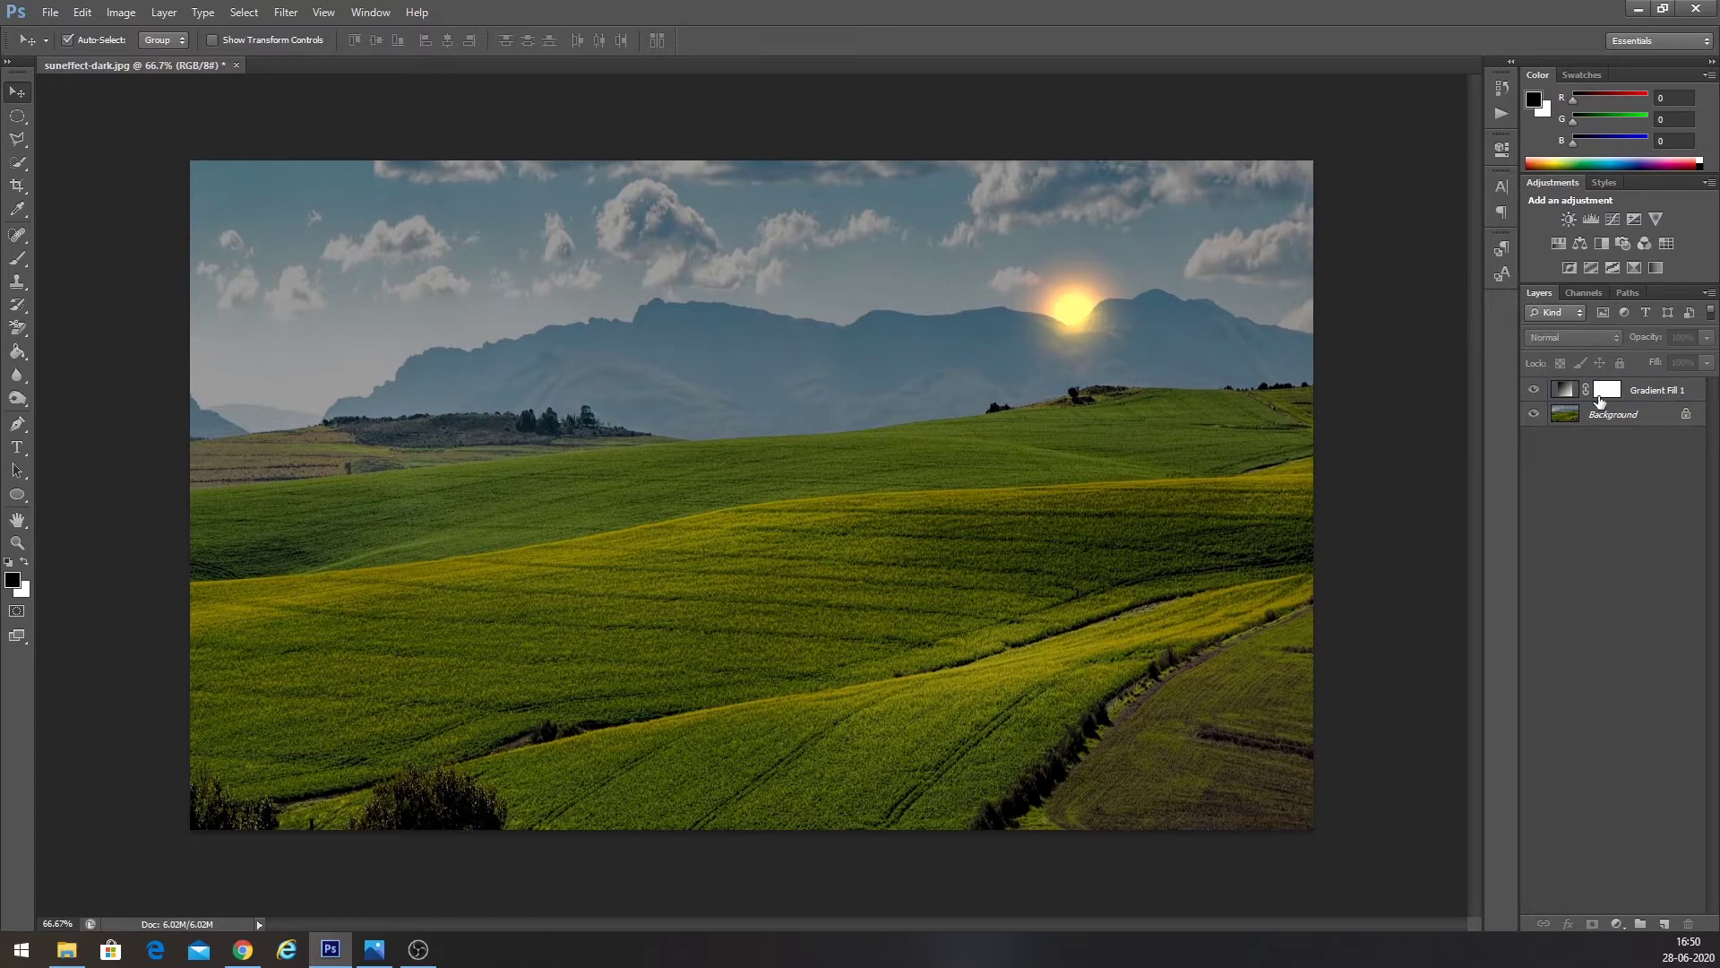
- Duplicate the gradient fill layer and set the copy's blend mode to Screen
click(1635, 399)
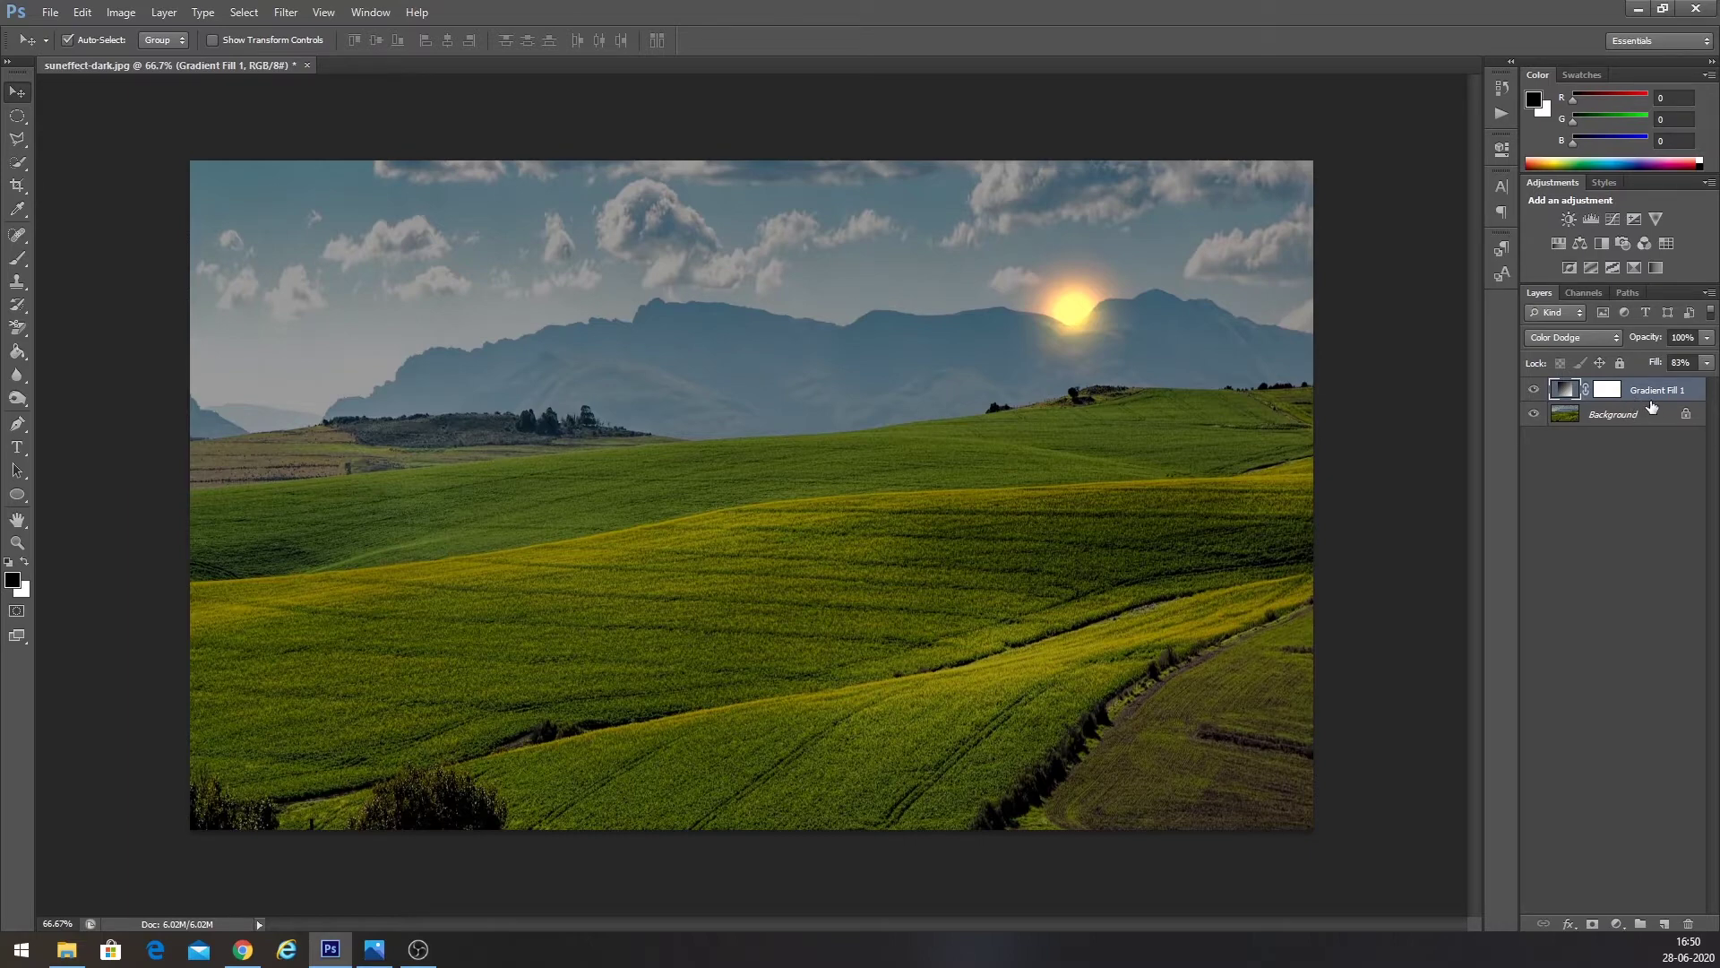
key(ctrl+j)
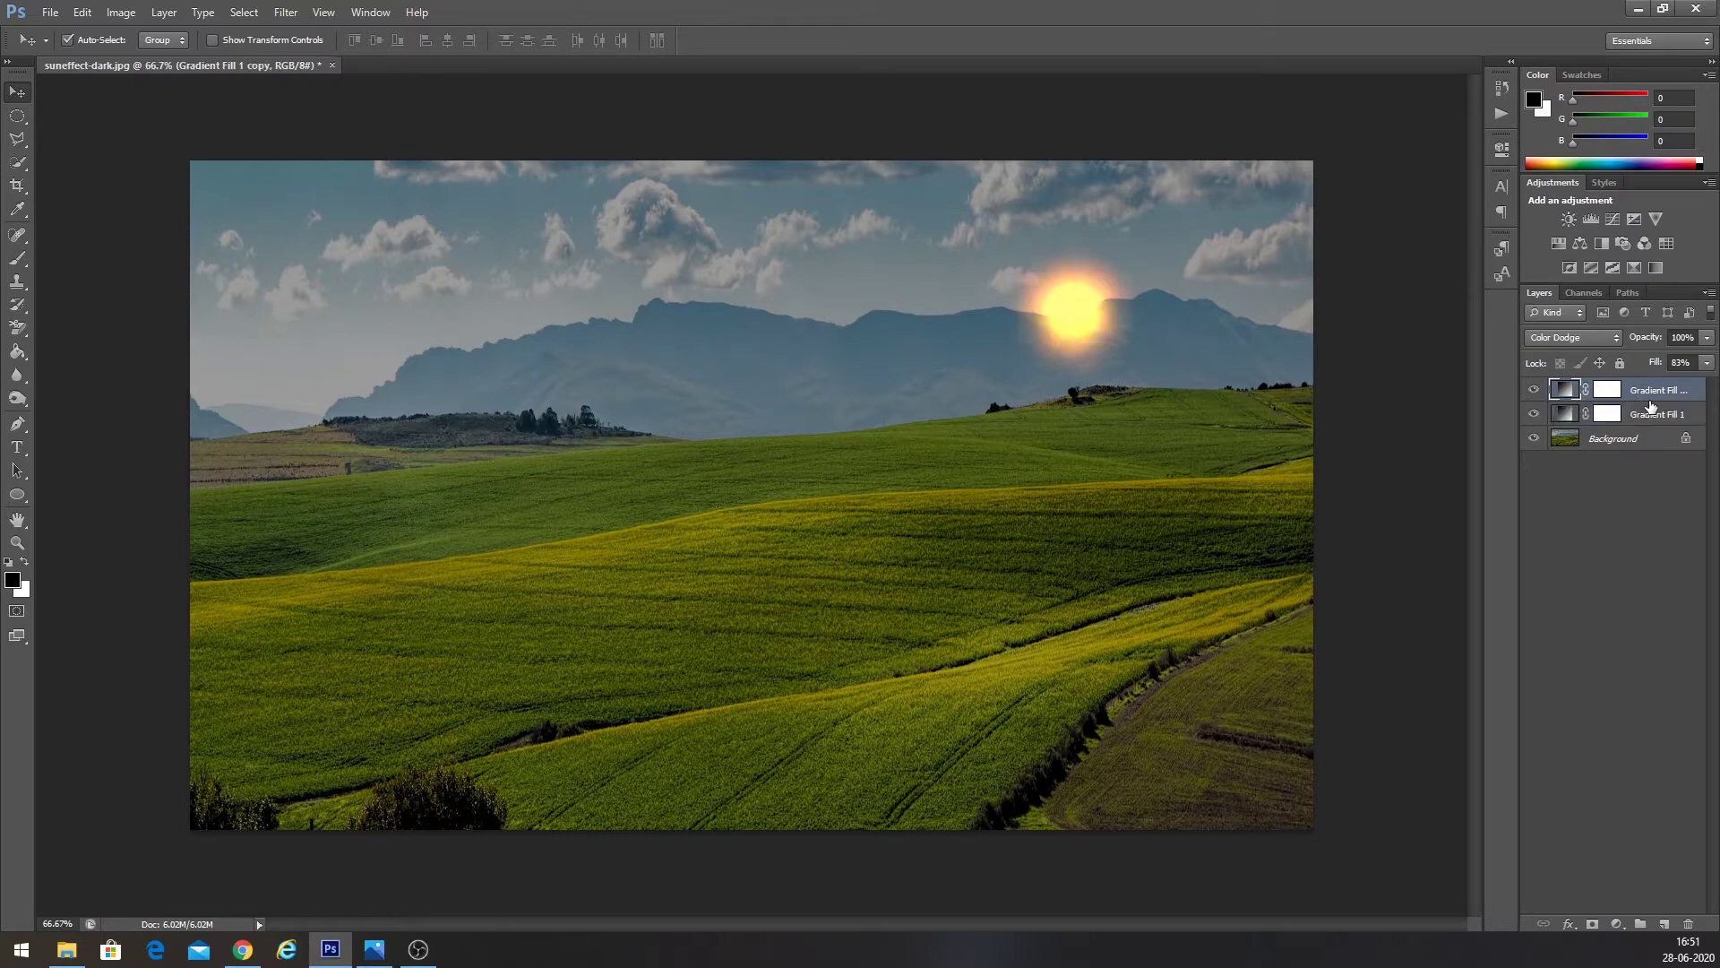
click(1568, 339)
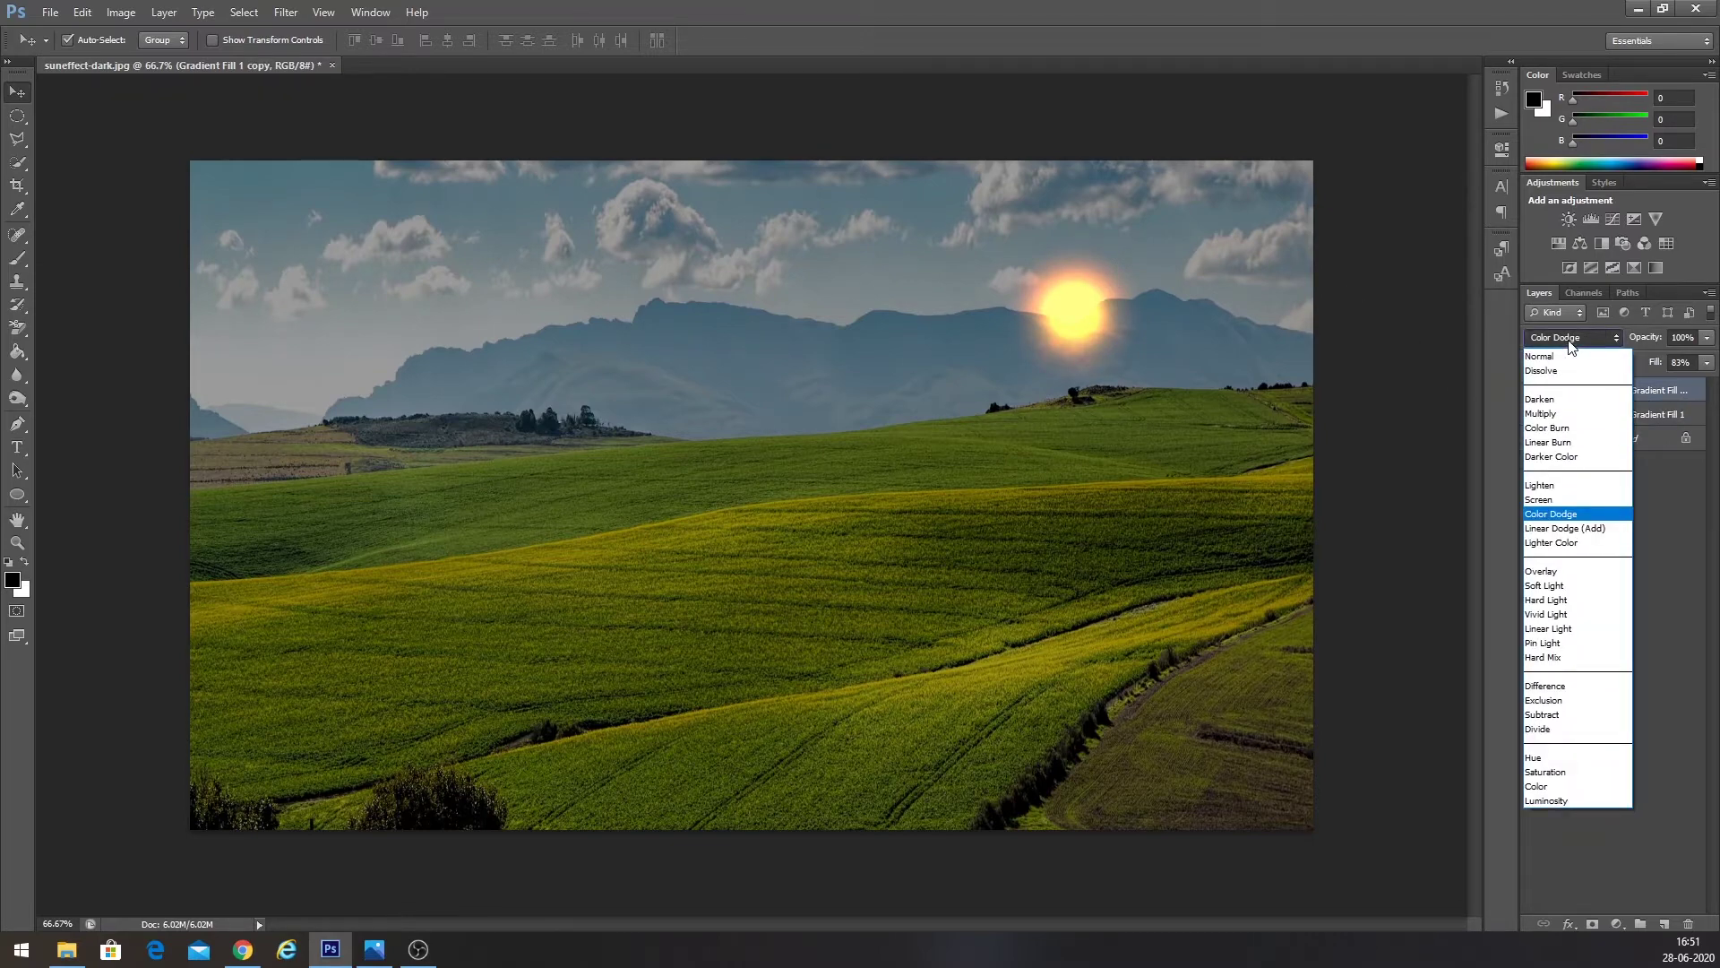
click(1562, 501)
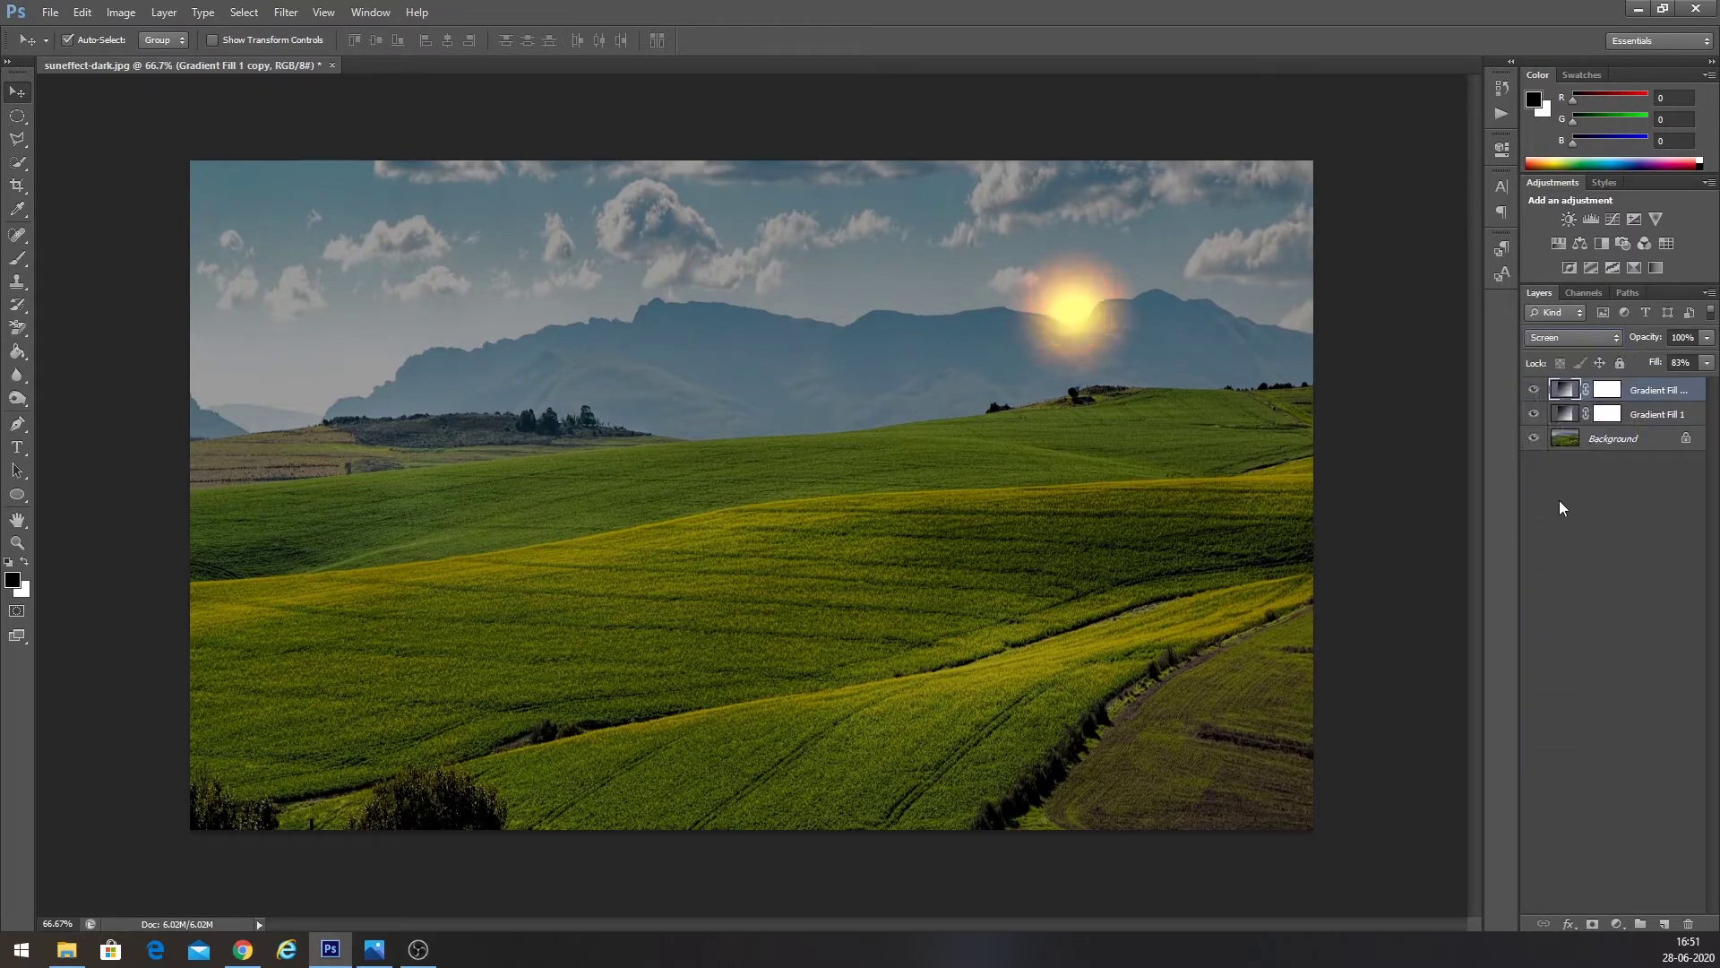
- Enlarge the duplicated gradient fill's scale to 94% to spread the glow across the landscape
double_click(1570, 390)
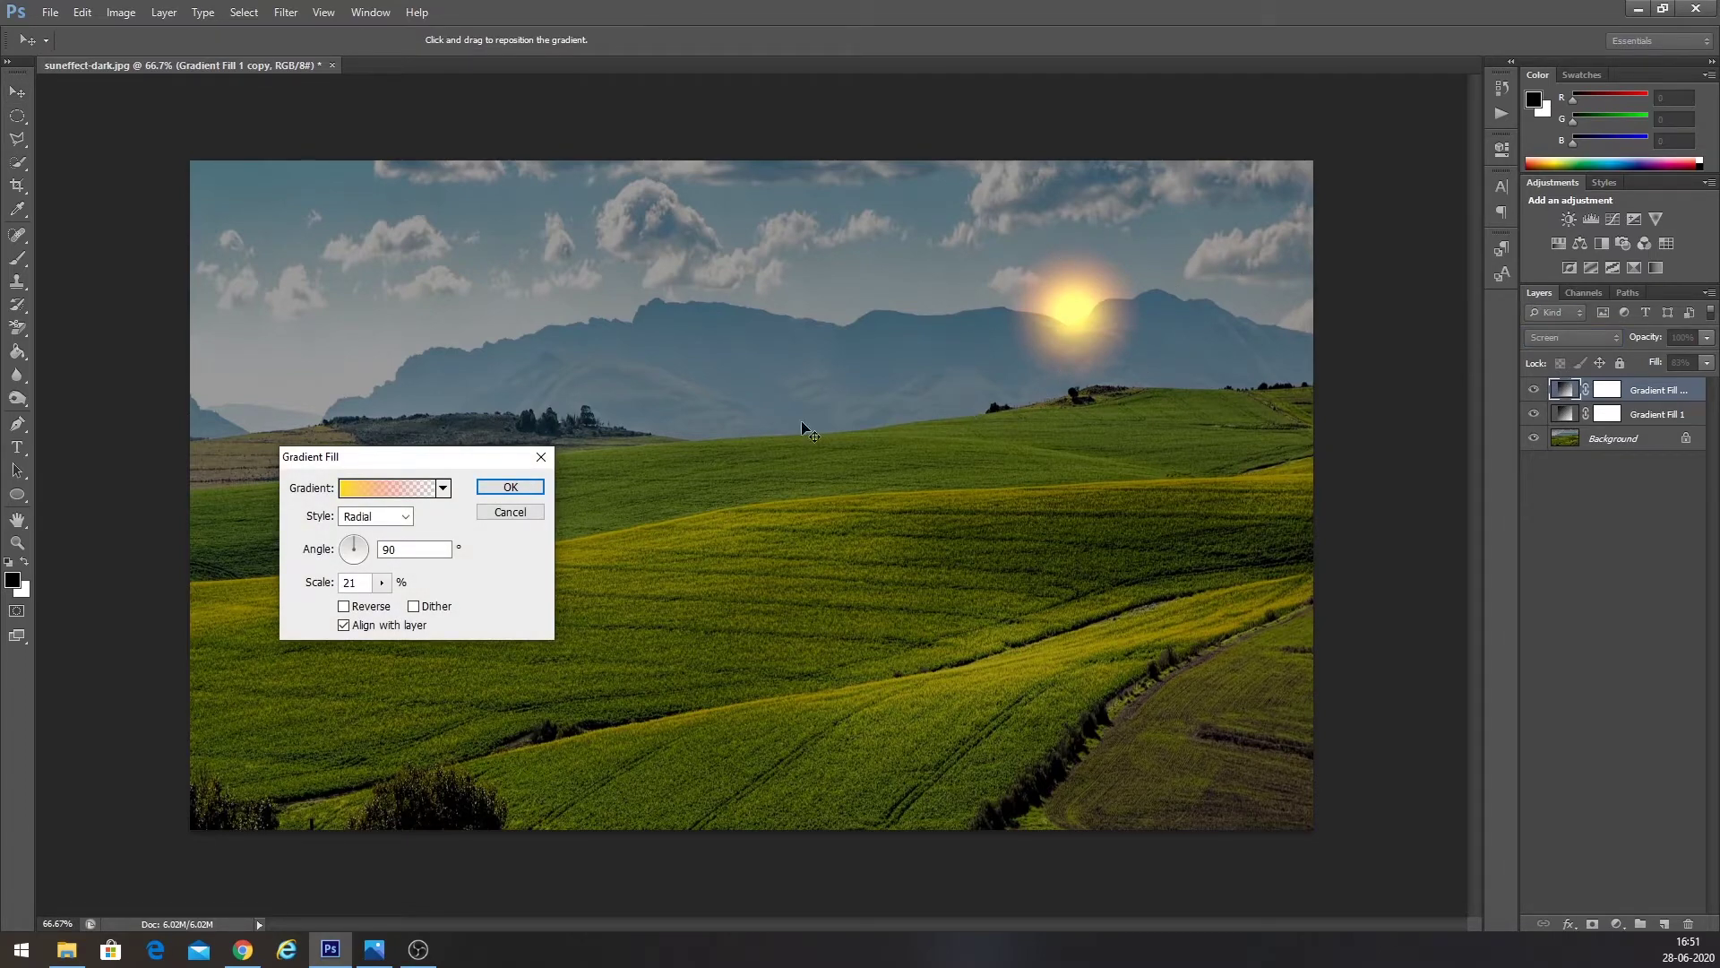
drag(455, 456, 460, 309)
click(387, 436)
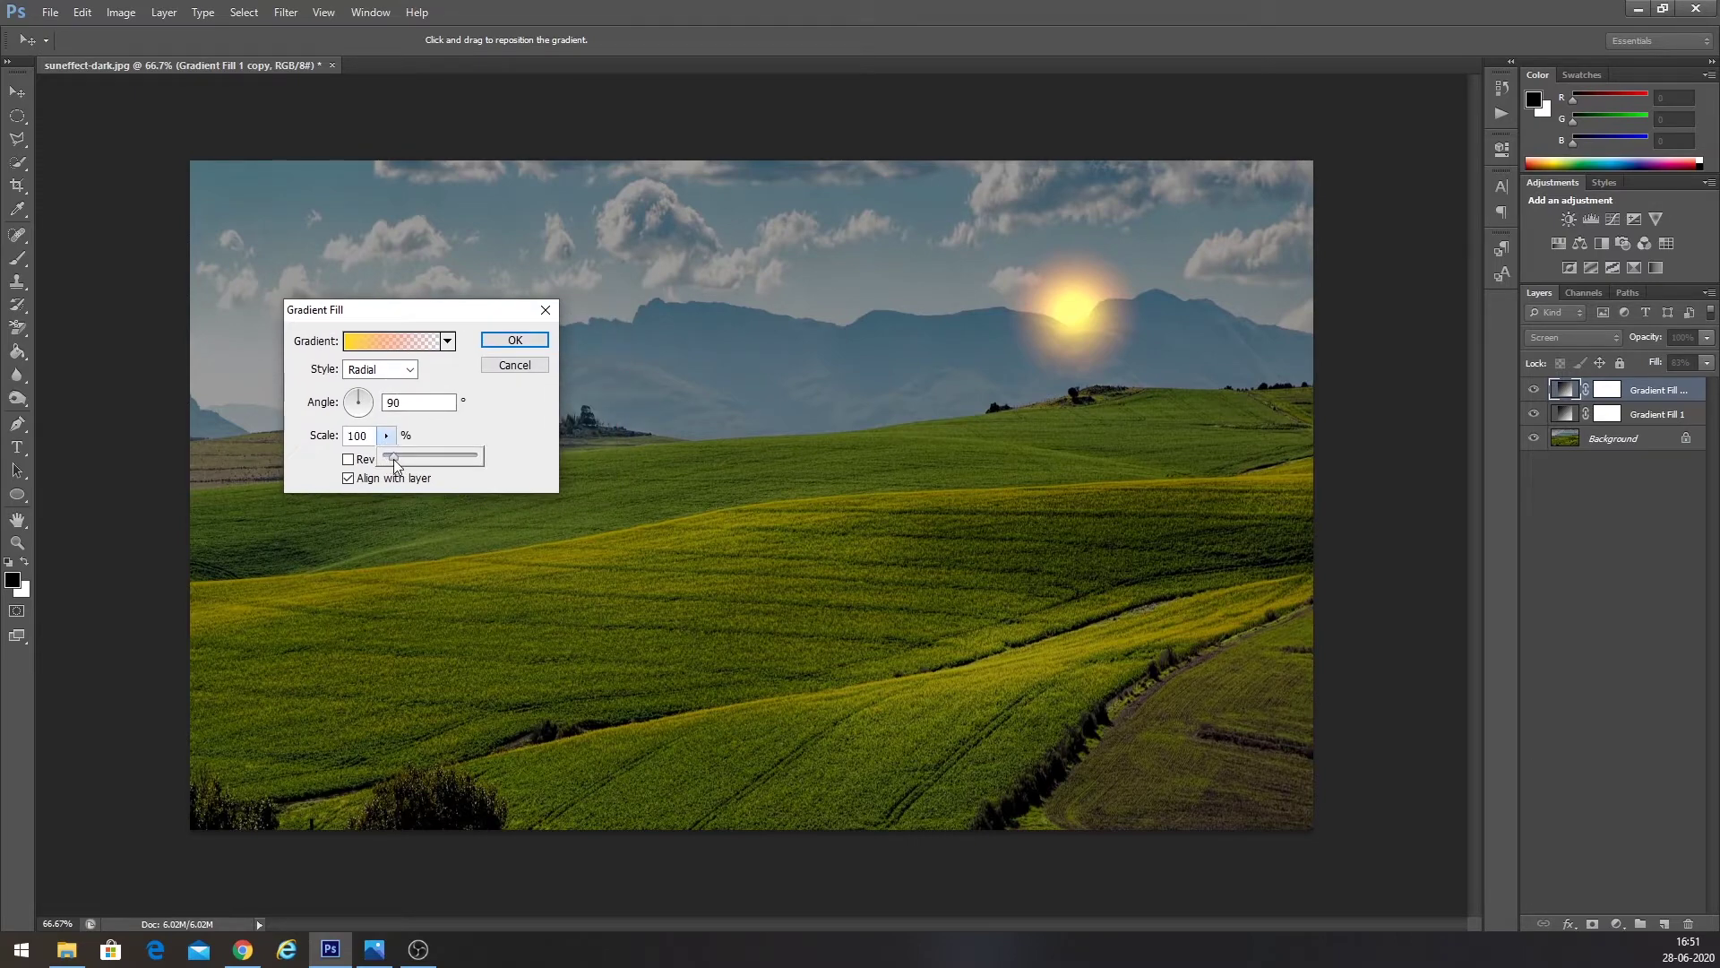
drag(391, 459, 398, 464)
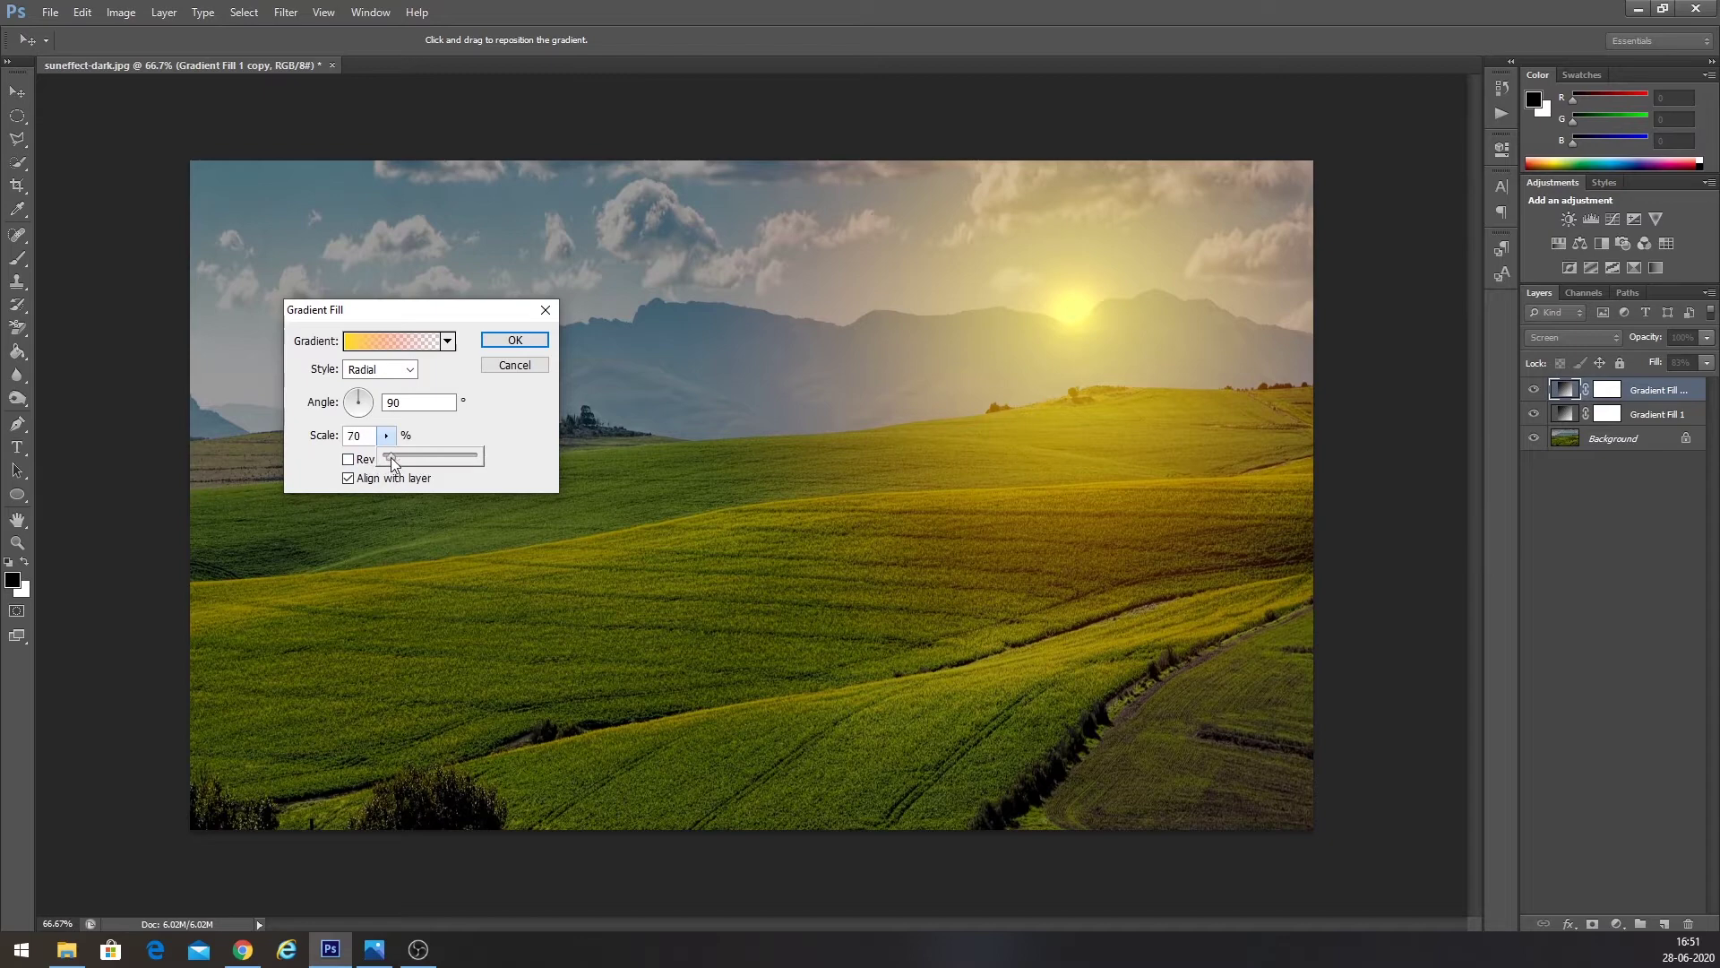
click(364, 440)
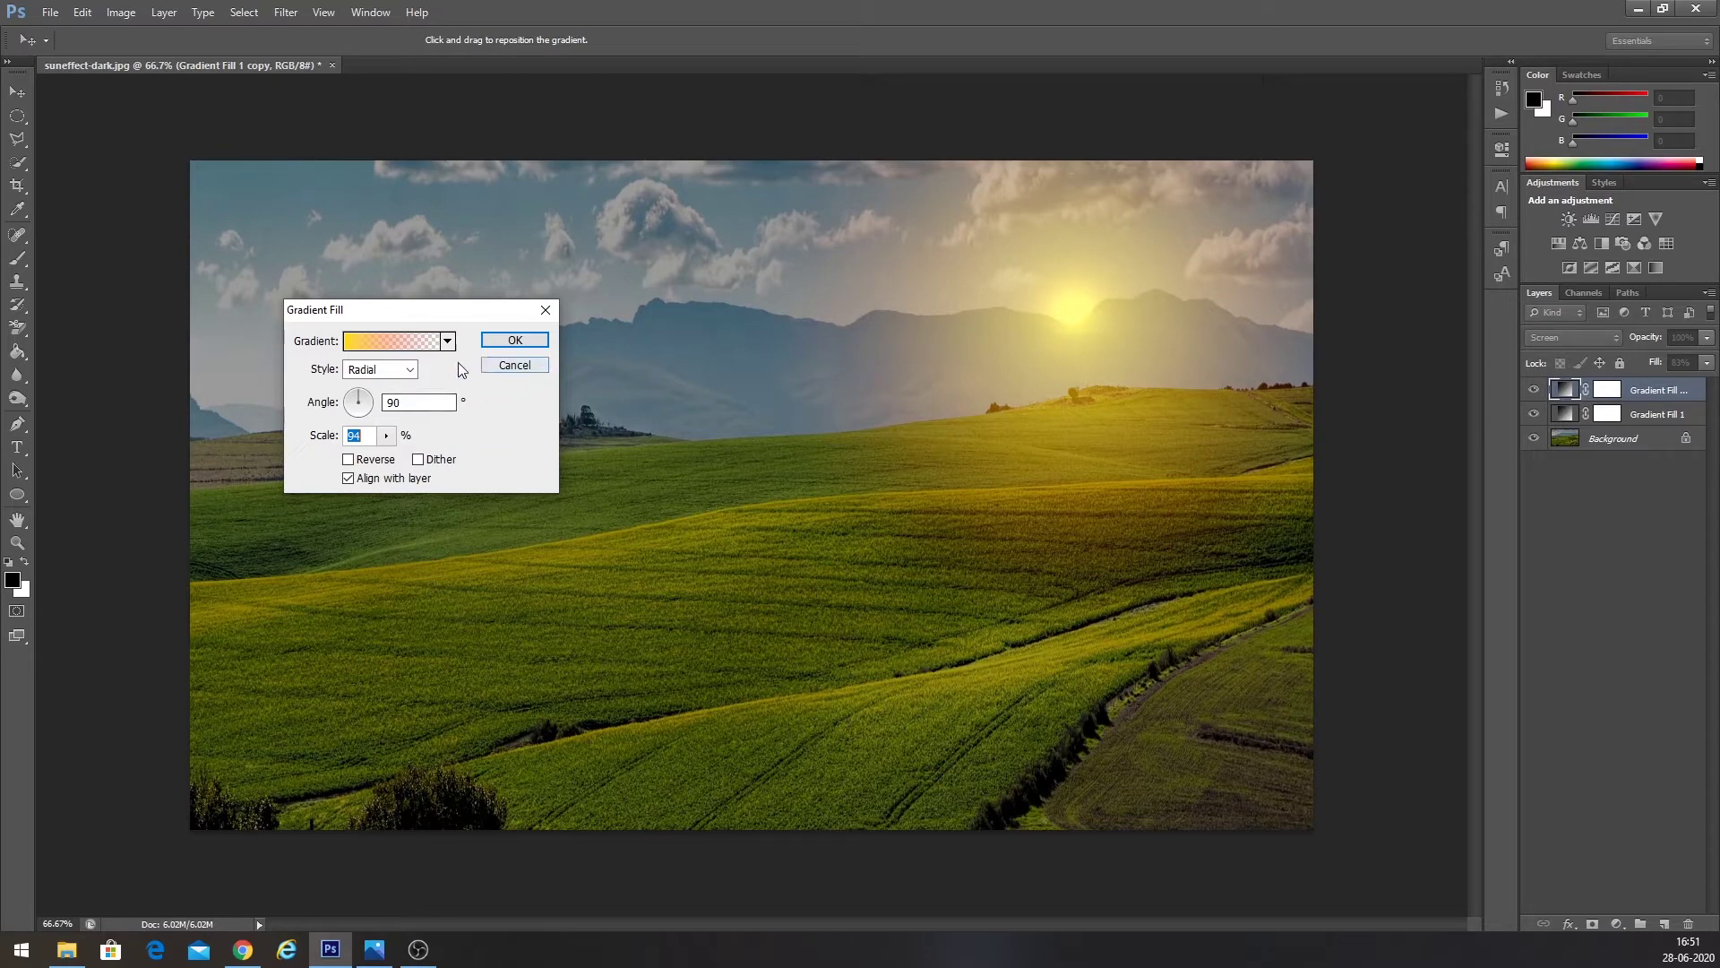
click(392, 340)
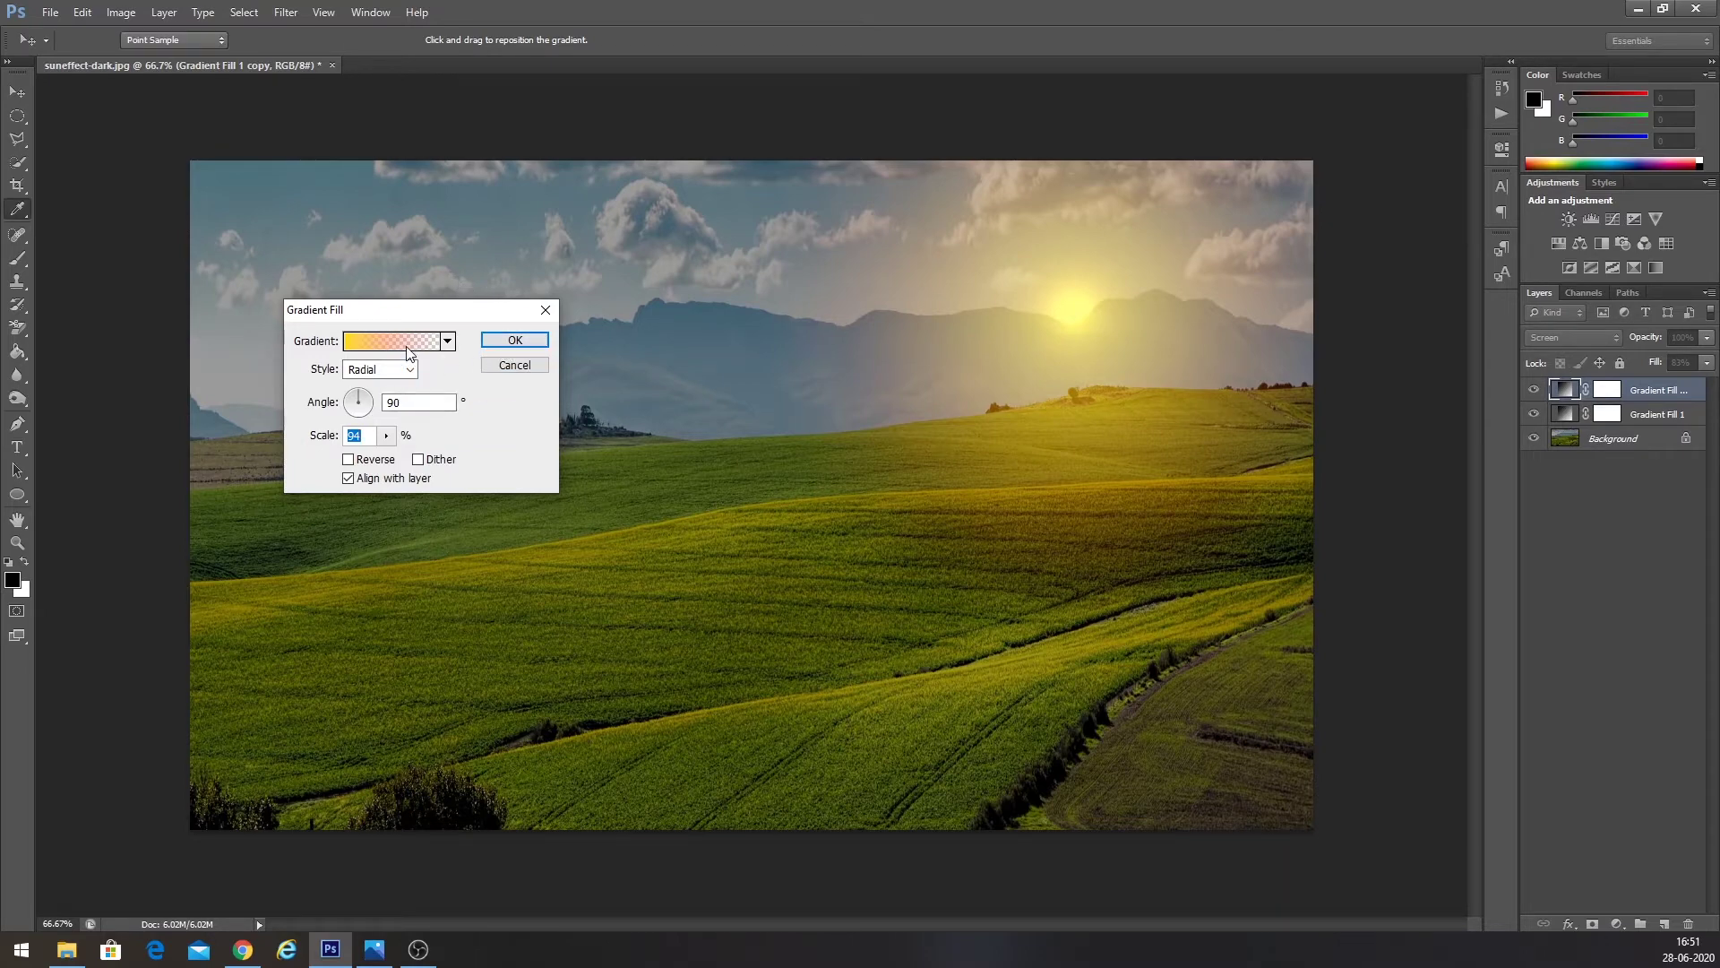
click(819, 556)
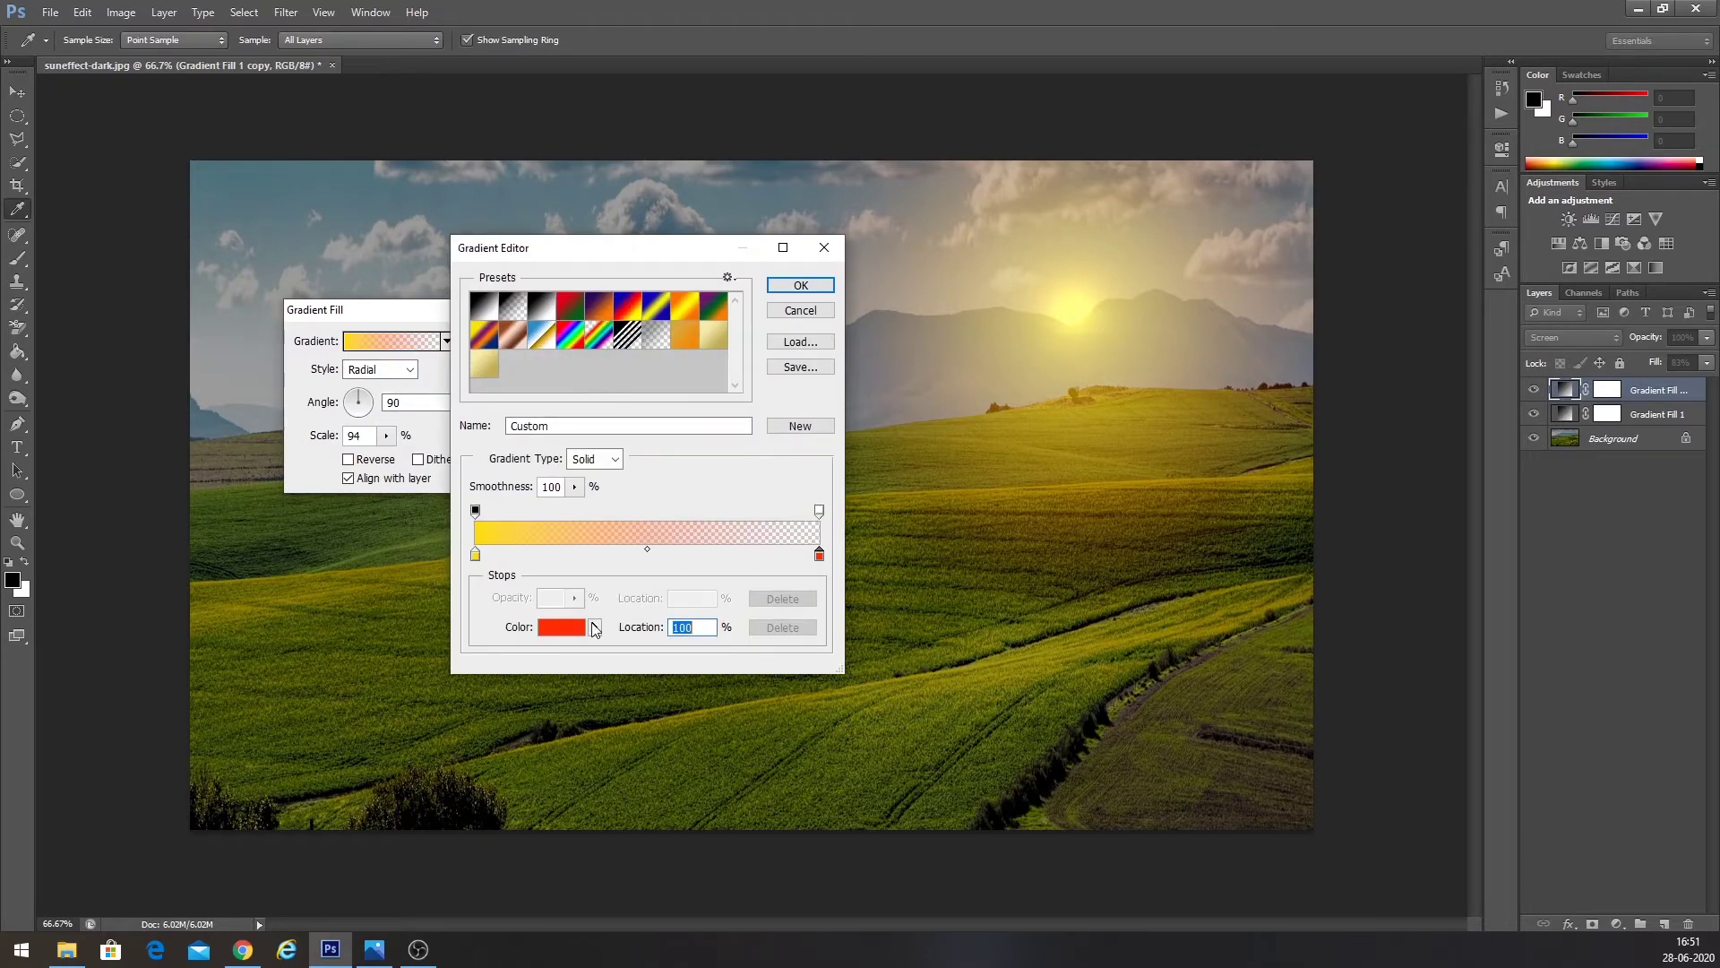
click(548, 628)
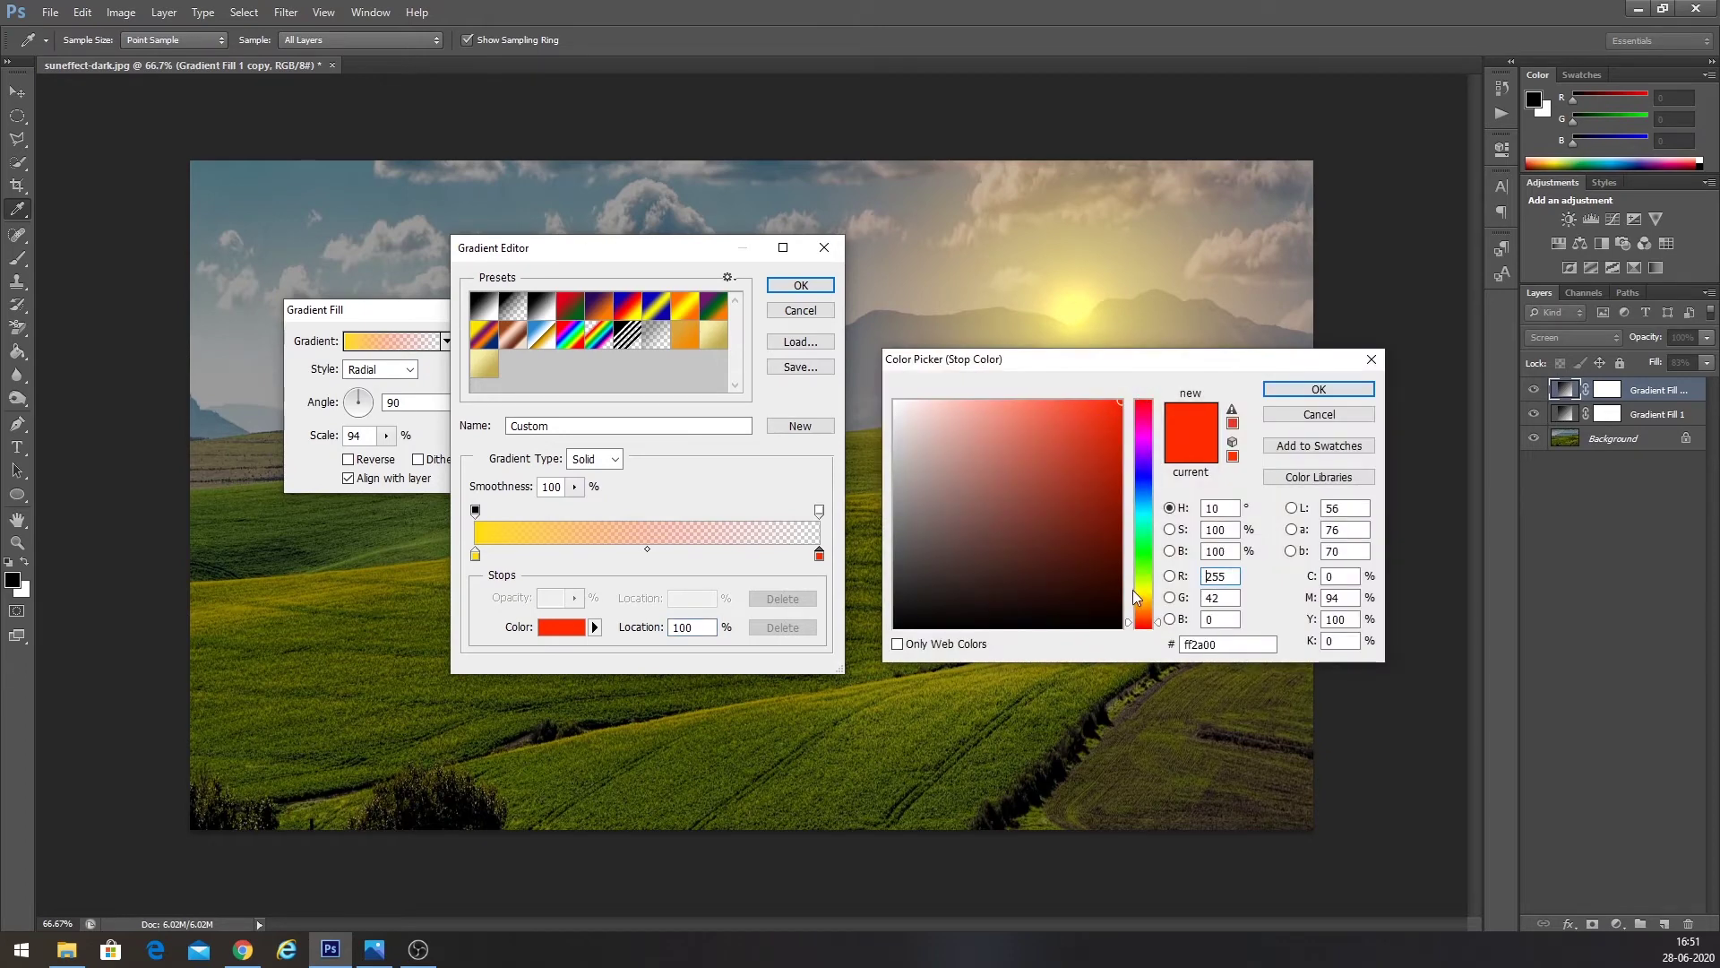
click(1121, 431)
drag(1161, 359, 721, 358)
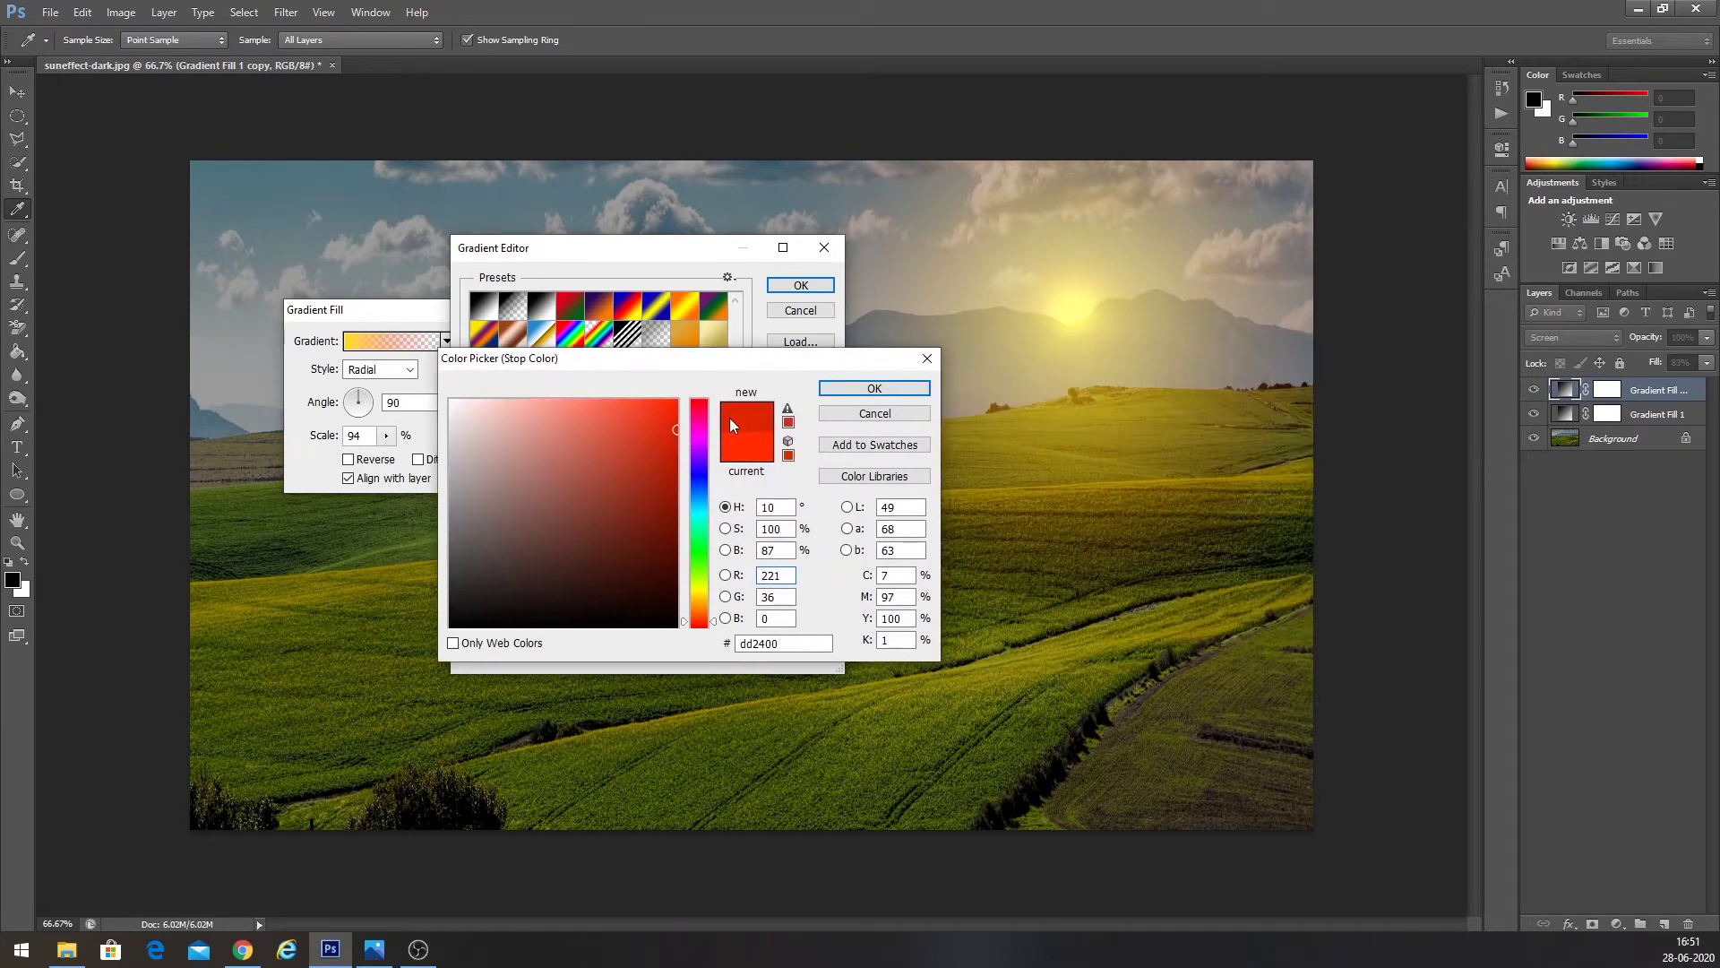
drag(671, 439, 688, 437)
click(875, 388)
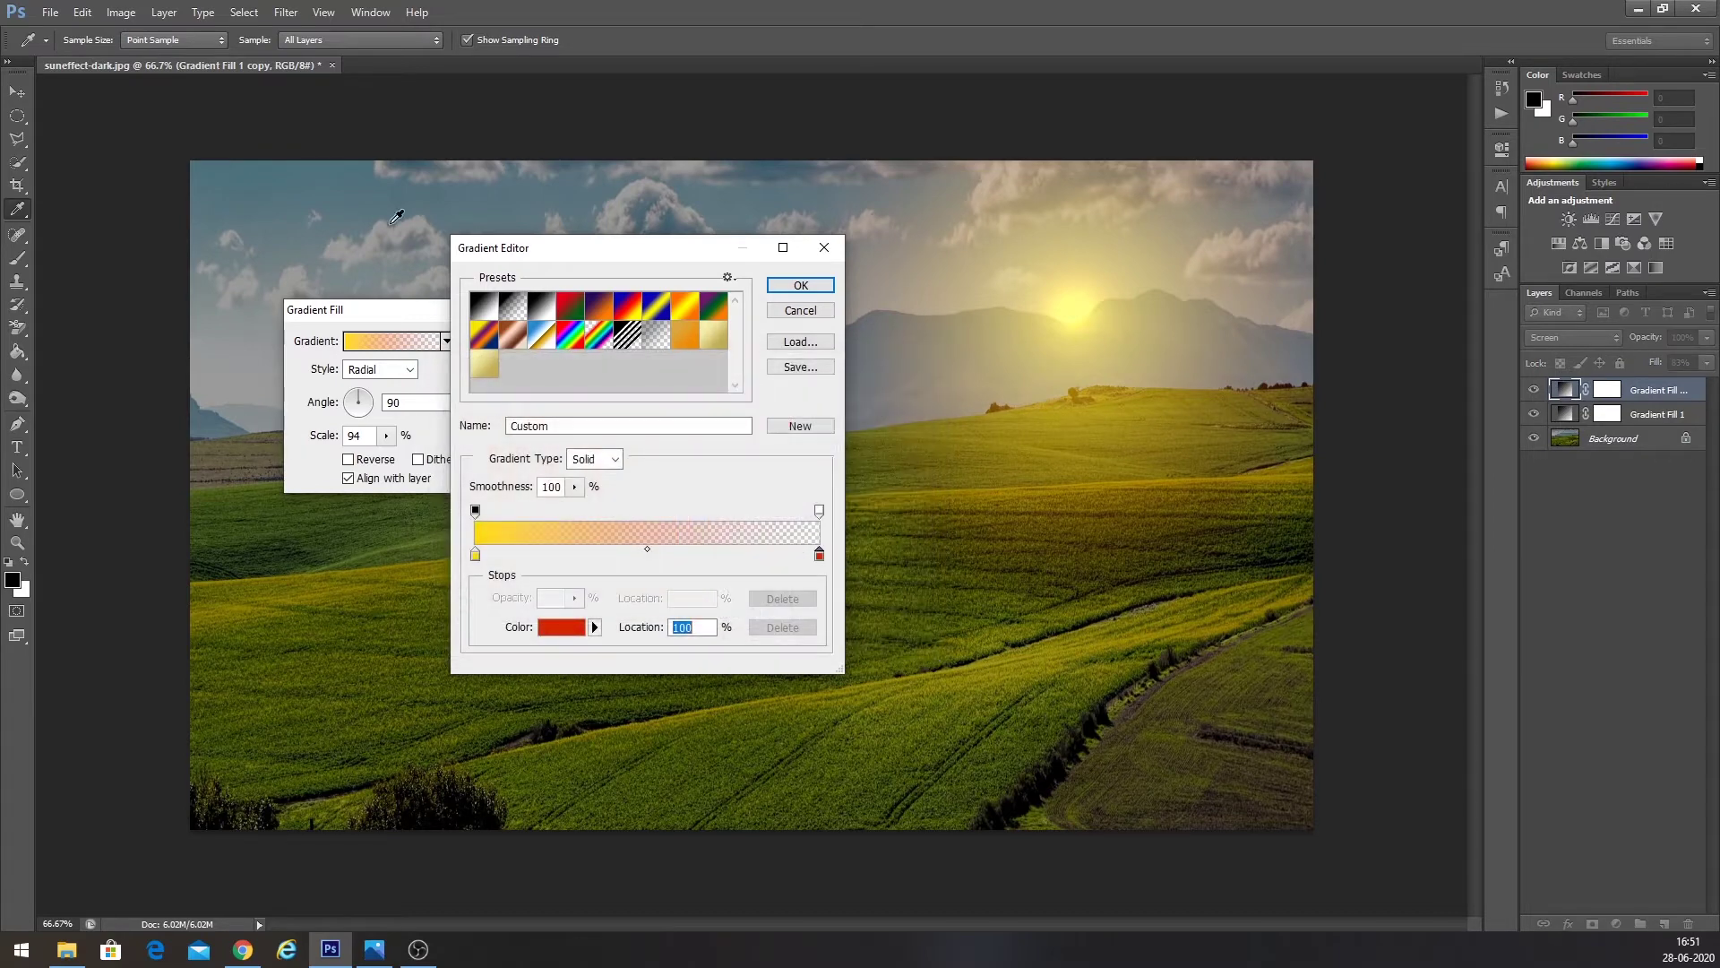
click(830, 252)
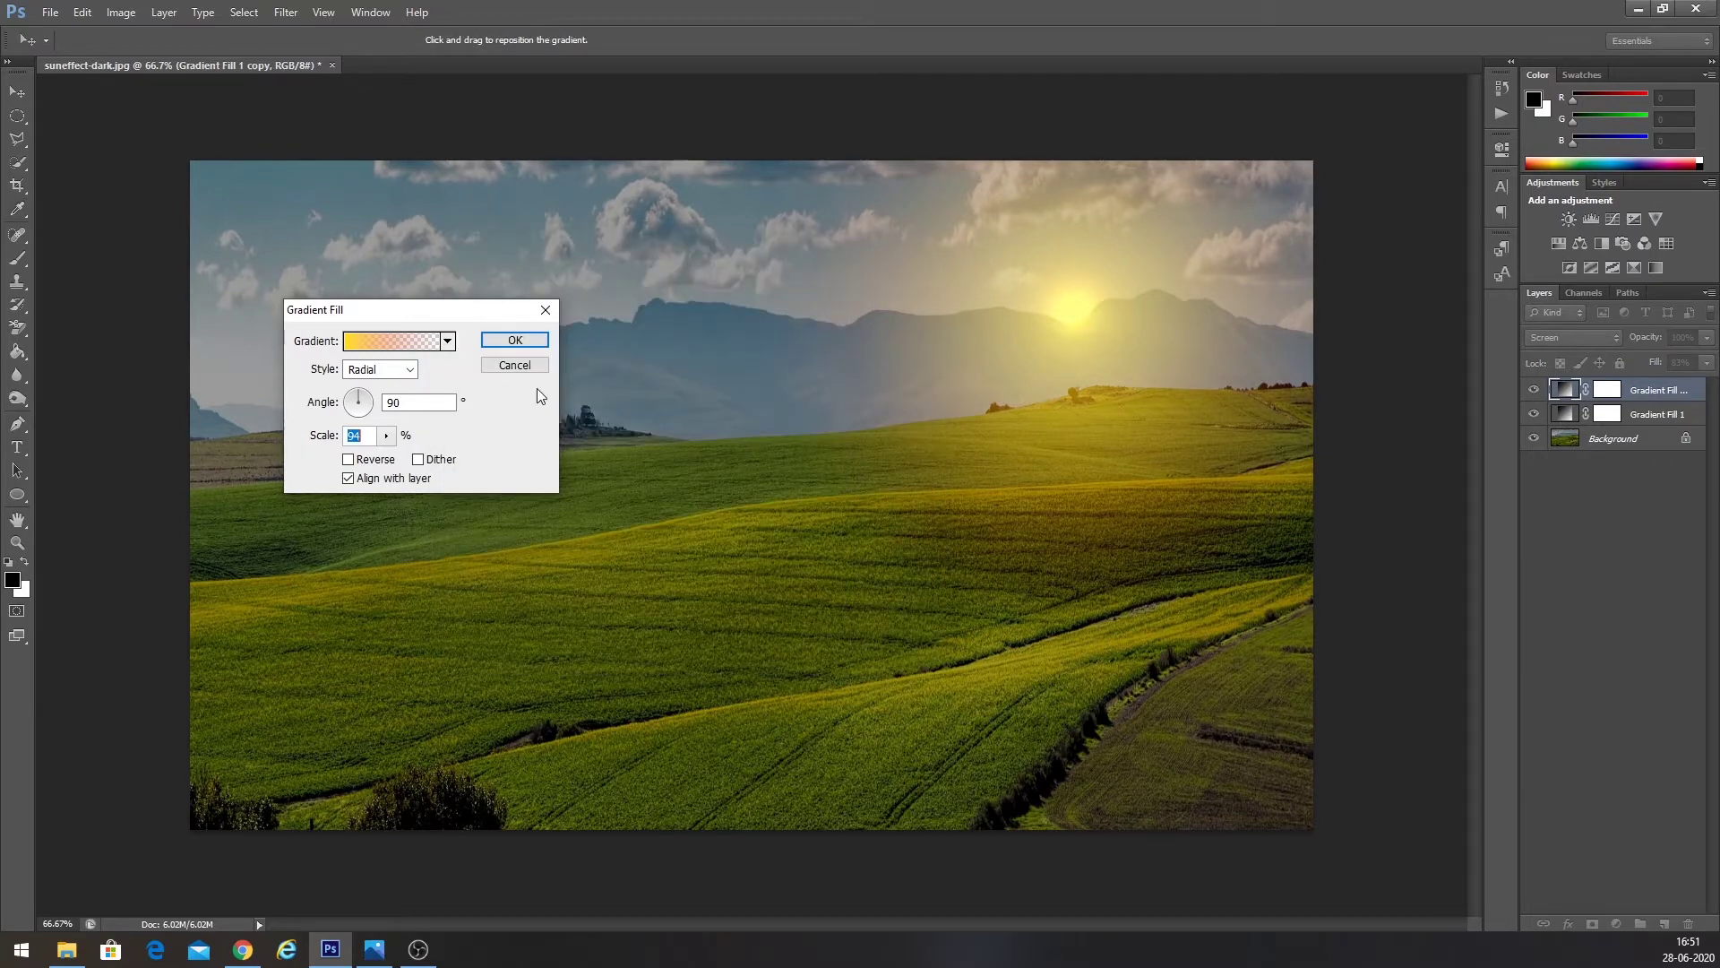
- Apply the duplicated gradient fill's settings and switch to the Move tool
click(515, 338)
key(v)
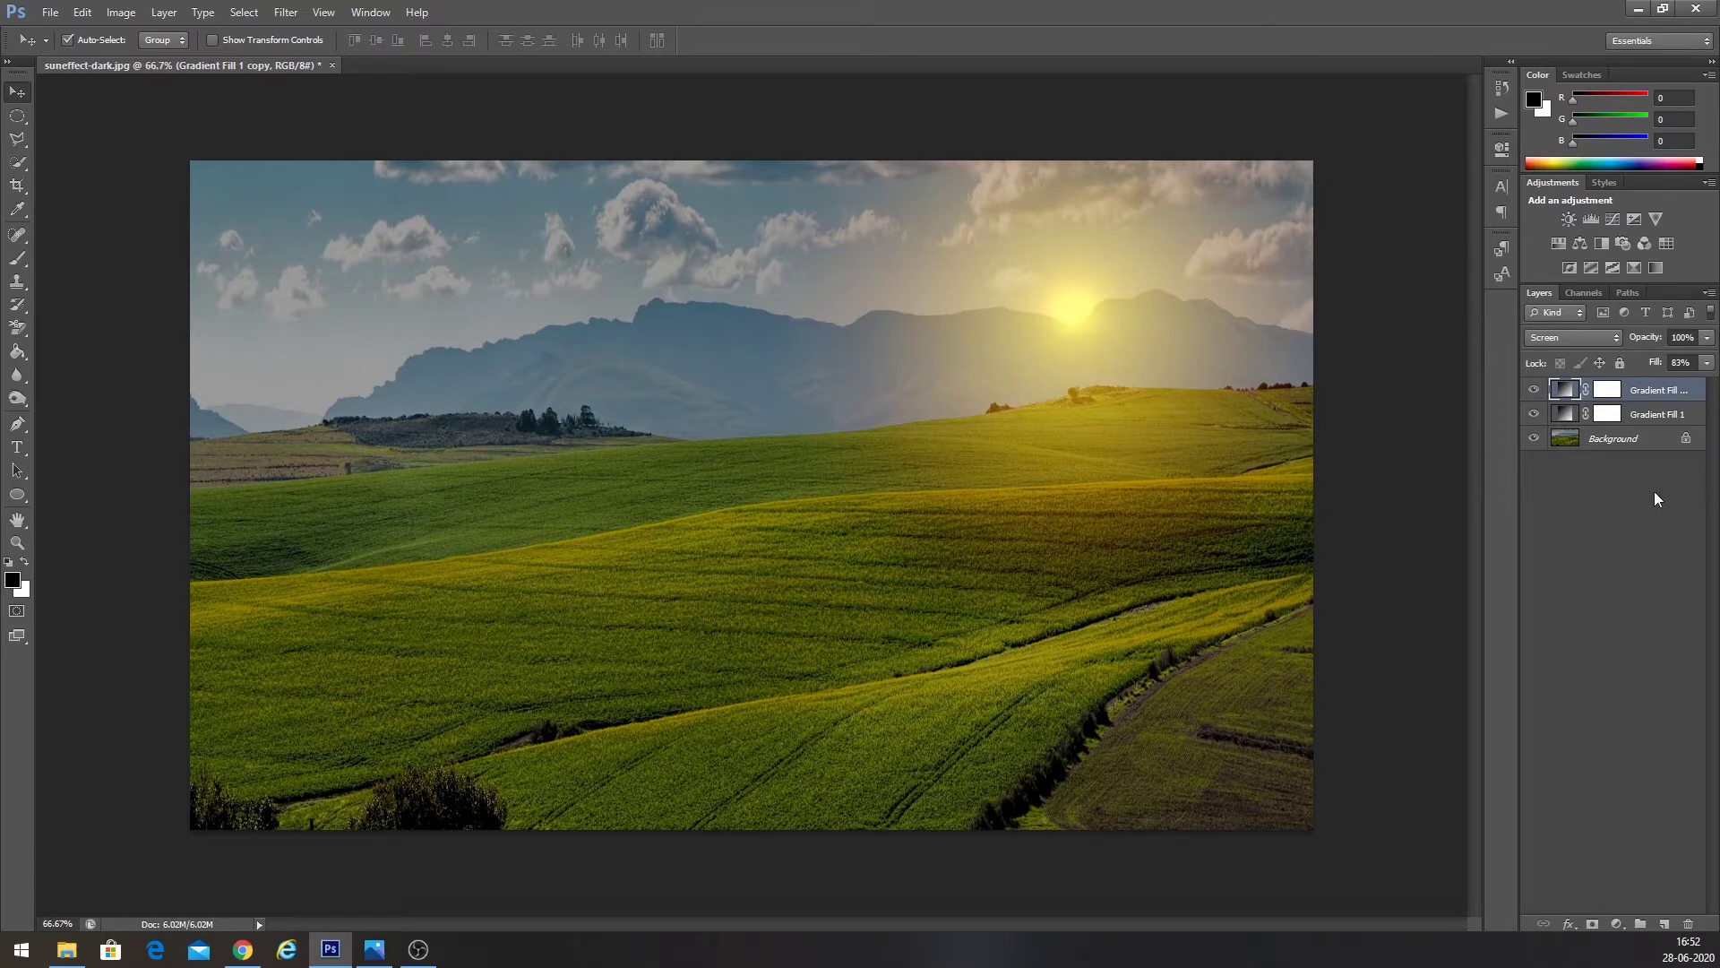
- Add a Curves adjustment layer above the gradient fills and raise the RGB curve steeply to brighten the whole landscape
click(1620, 927)
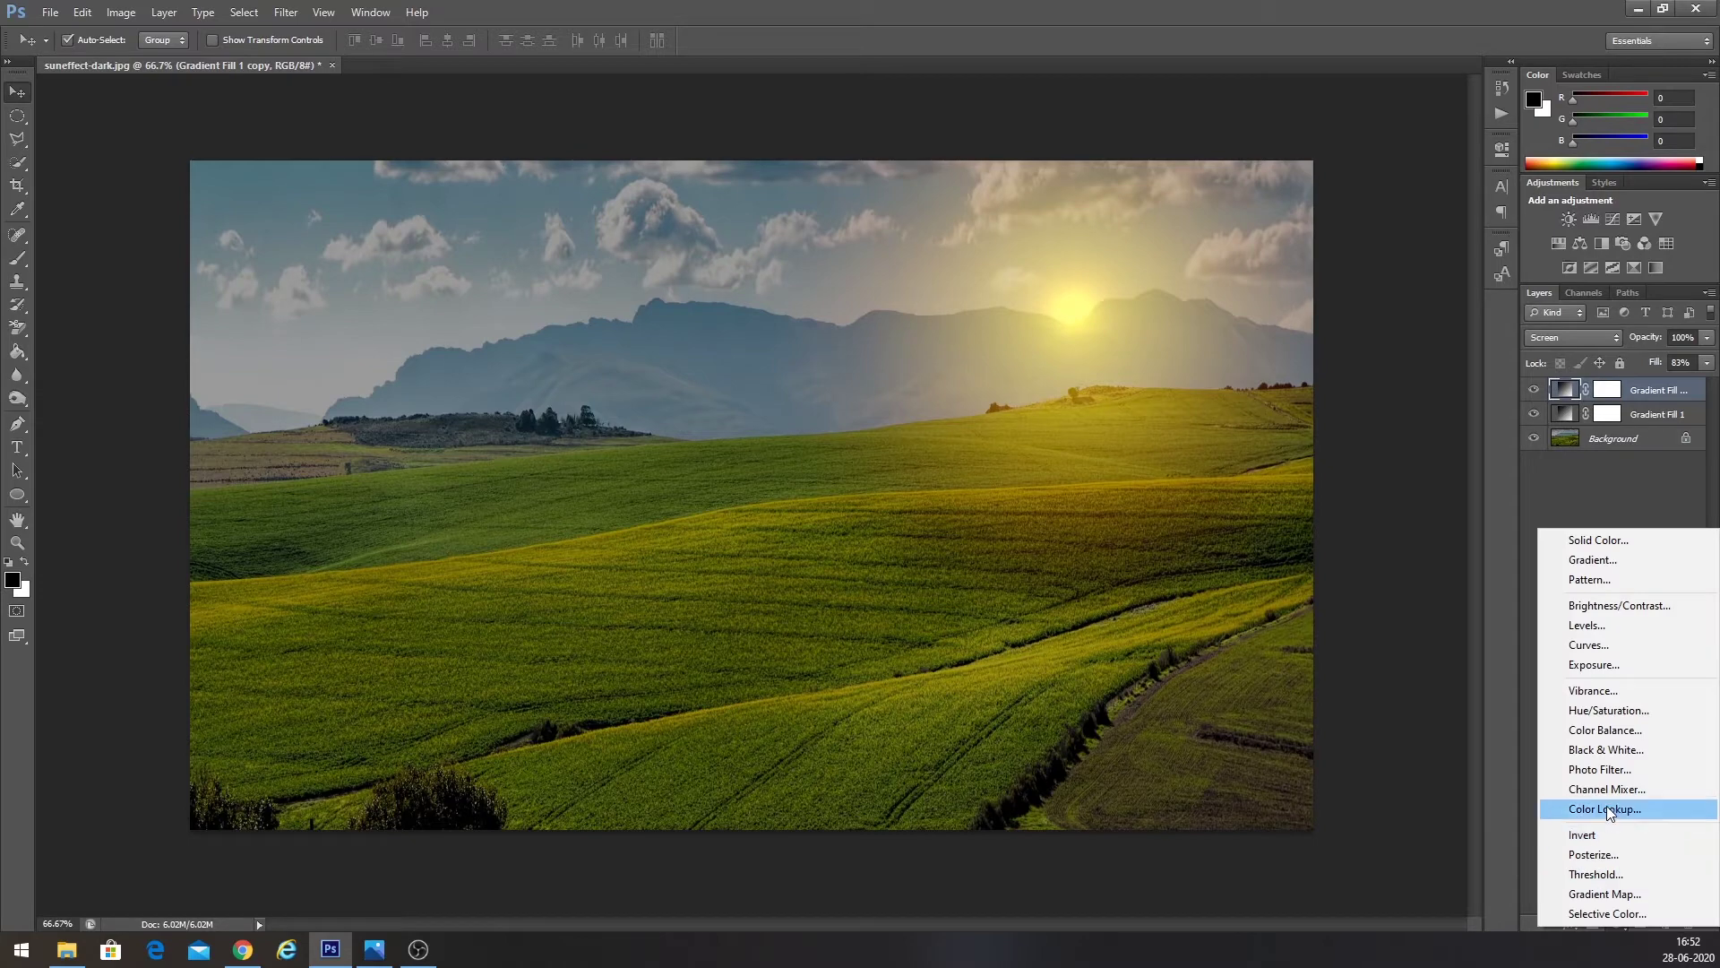
click(1606, 647)
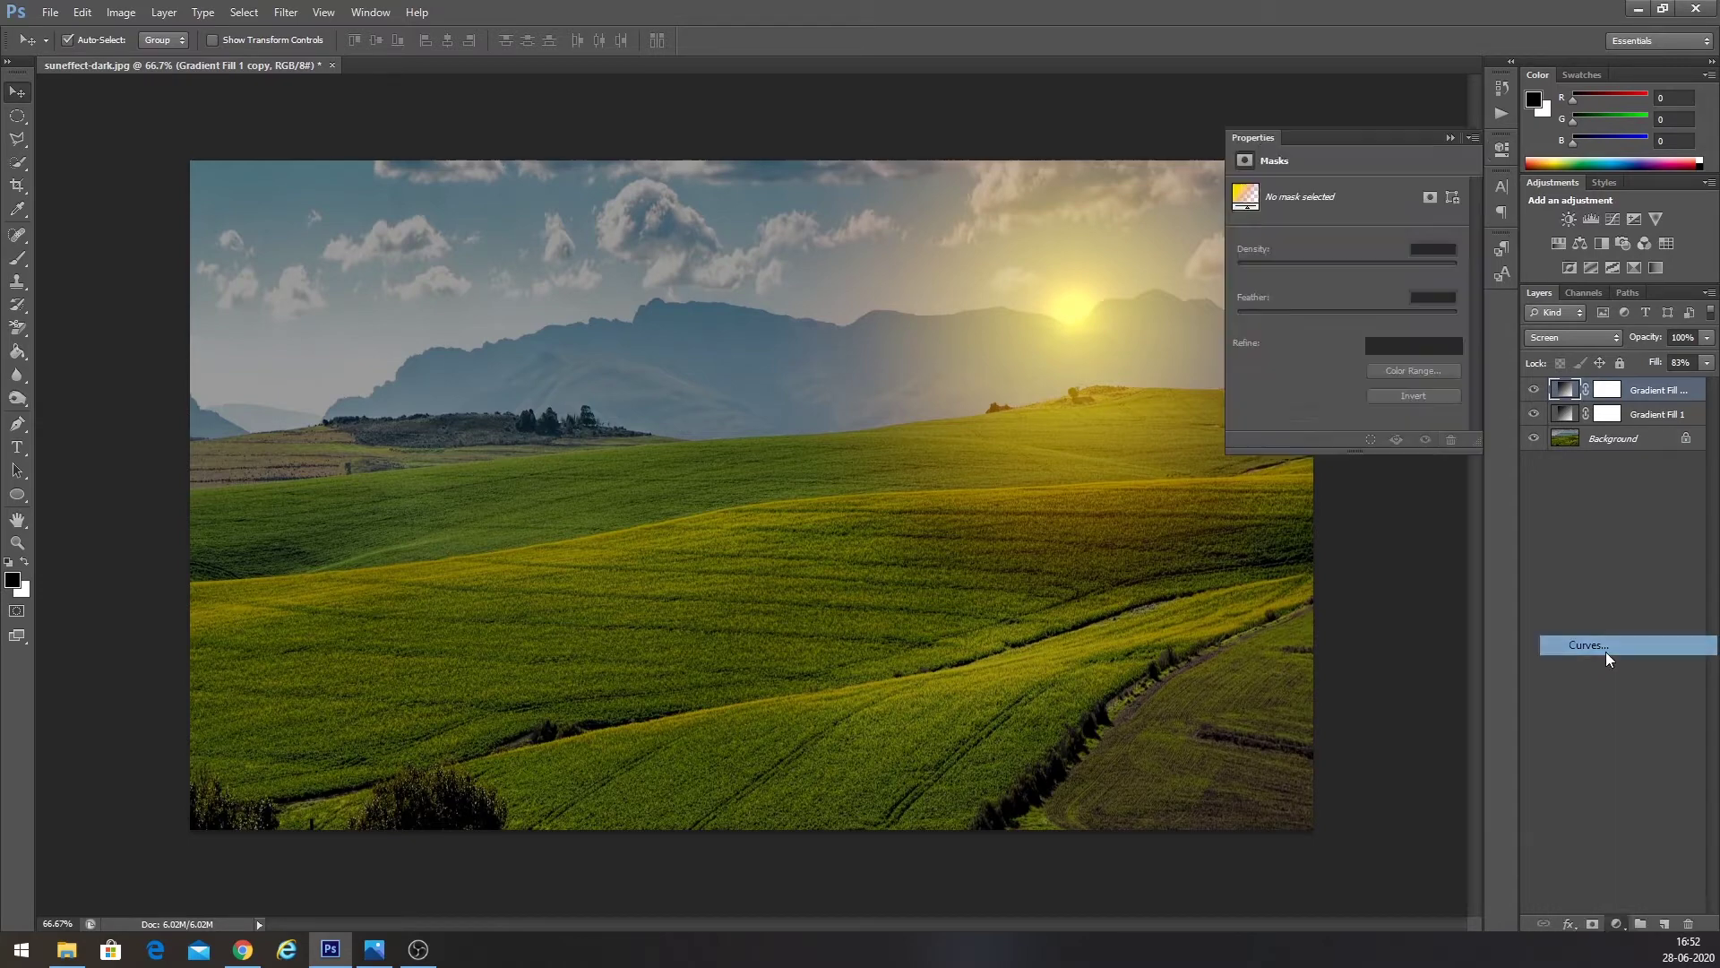
drag(1378, 308, 1341, 269)
- Lower the highlight endpoint of the Blue channel curve to about a third of its height for a yellow tint
click(1340, 215)
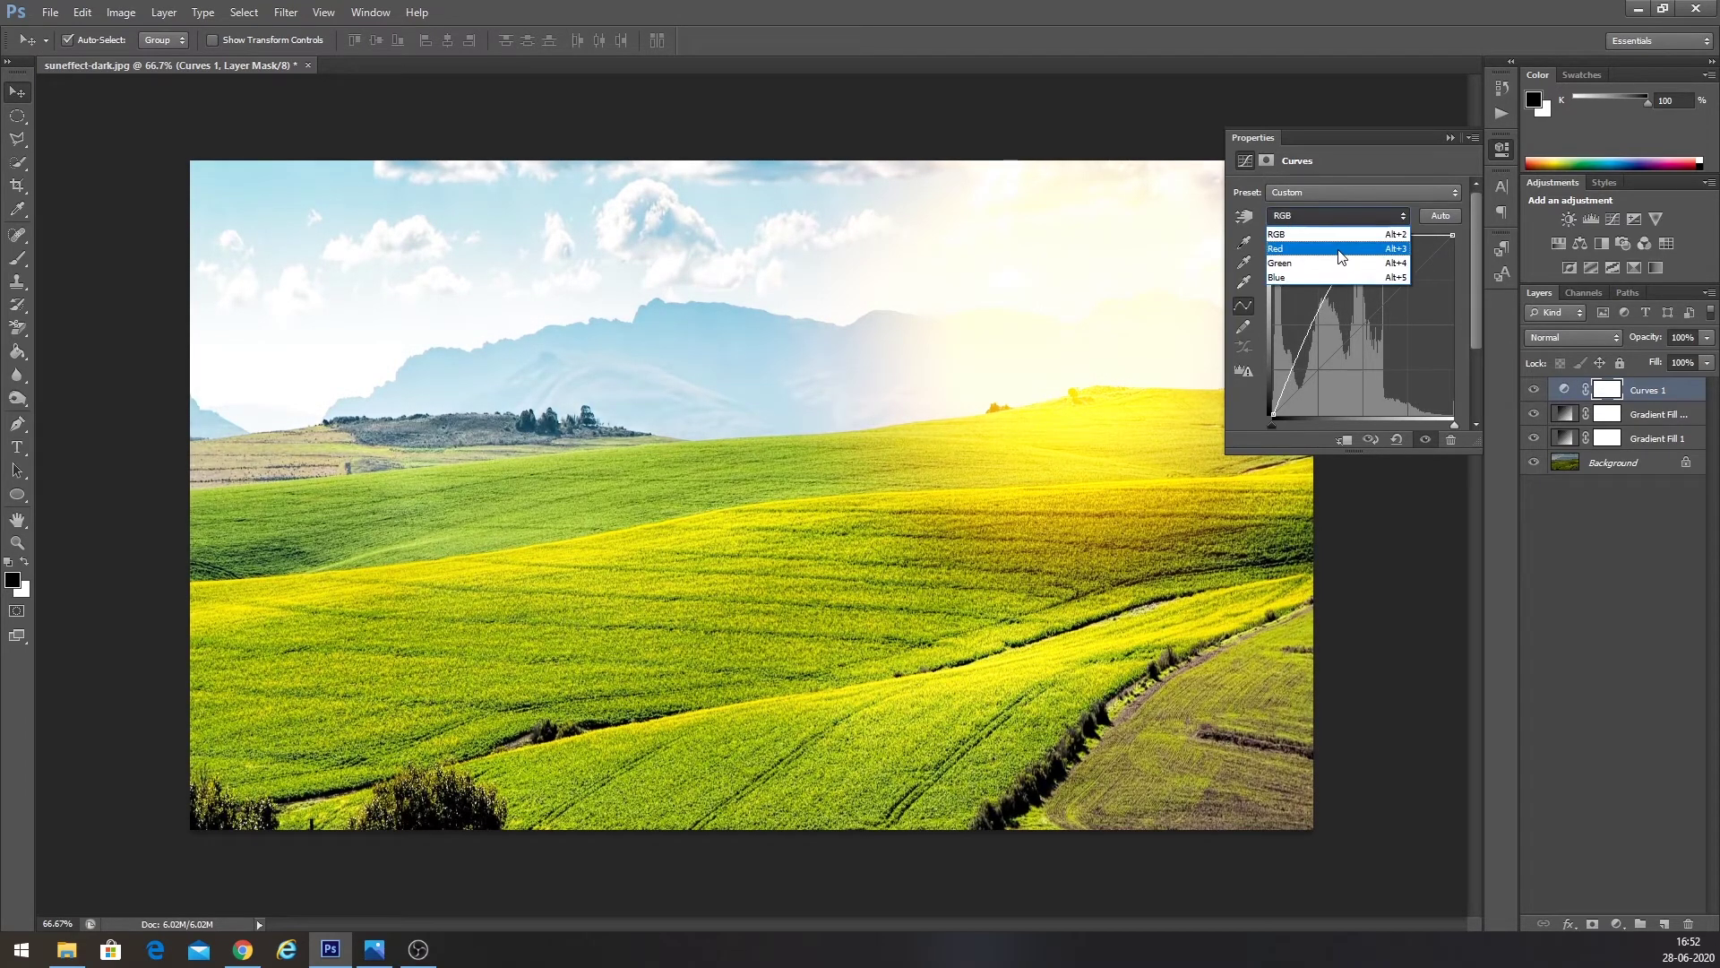
click(1348, 262)
click(1316, 219)
click(1335, 271)
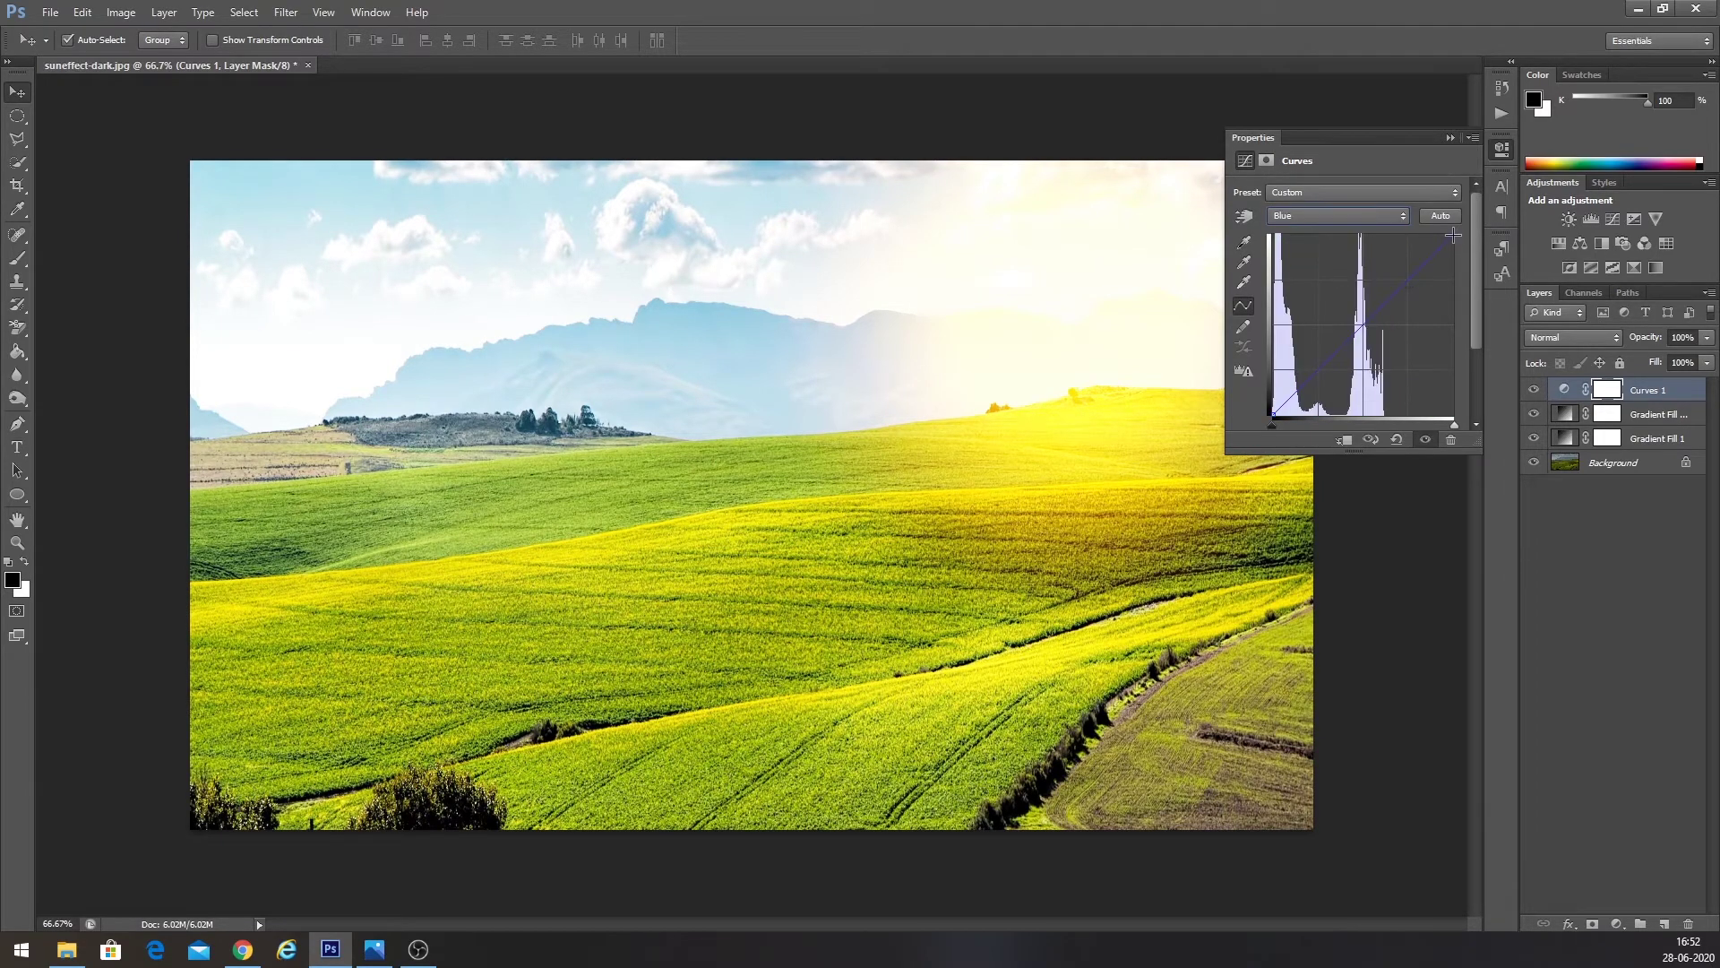
drag(1453, 234, 1467, 357)
- Lower the highlight endpoint of the Green channel curve to about half its height for a warm orange tint
click(1313, 224)
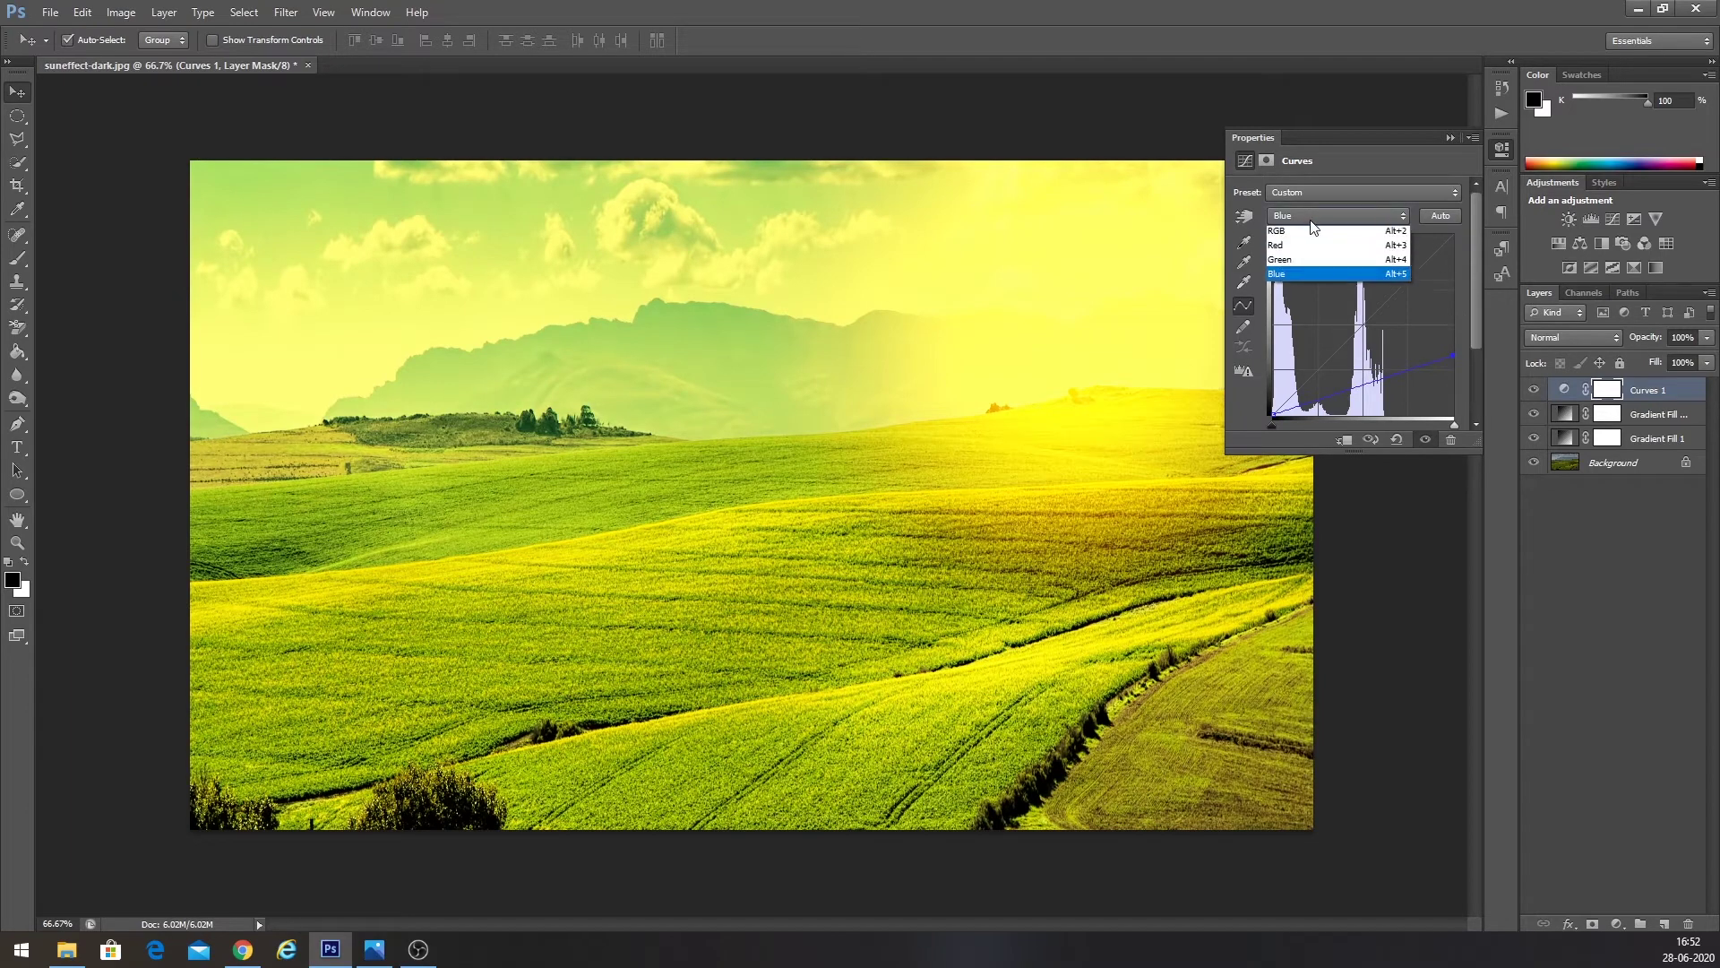
click(1364, 258)
drag(1465, 235, 1465, 259)
drag(1467, 274, 1471, 327)
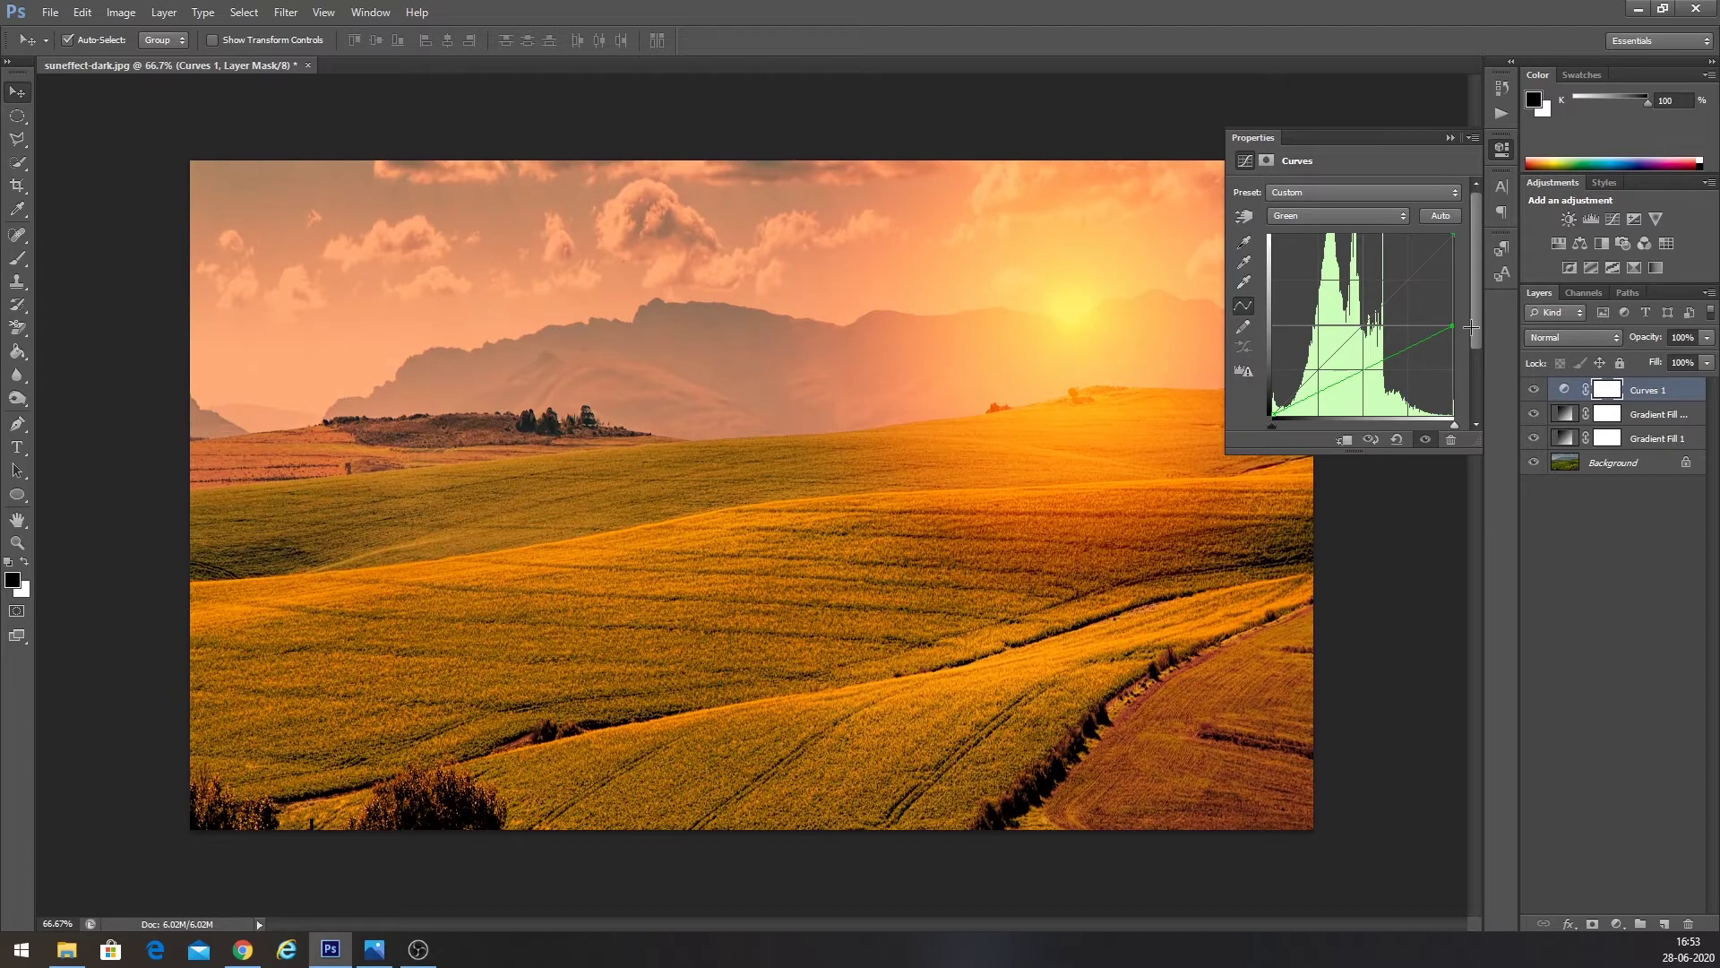
drag(1454, 326, 1472, 327)
- Pull the highlight endpoints of the Blue and Green channel curves slightly lower to deepen the orange tint
click(1362, 216)
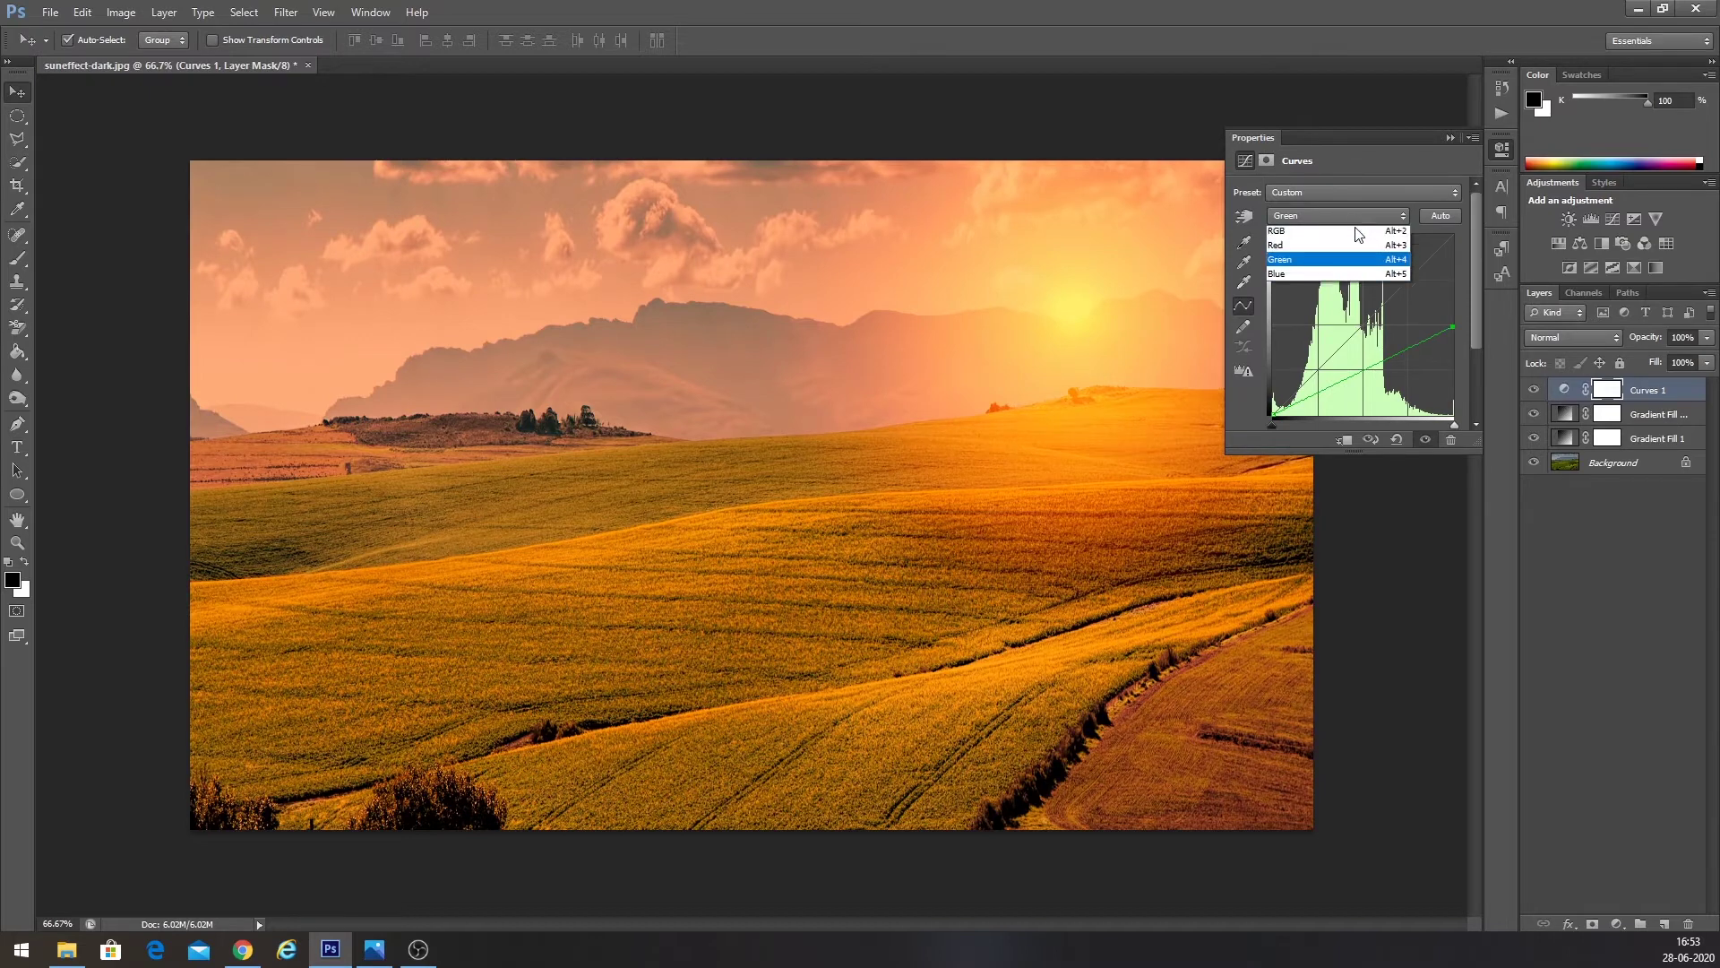
click(1346, 271)
drag(1460, 352, 1468, 369)
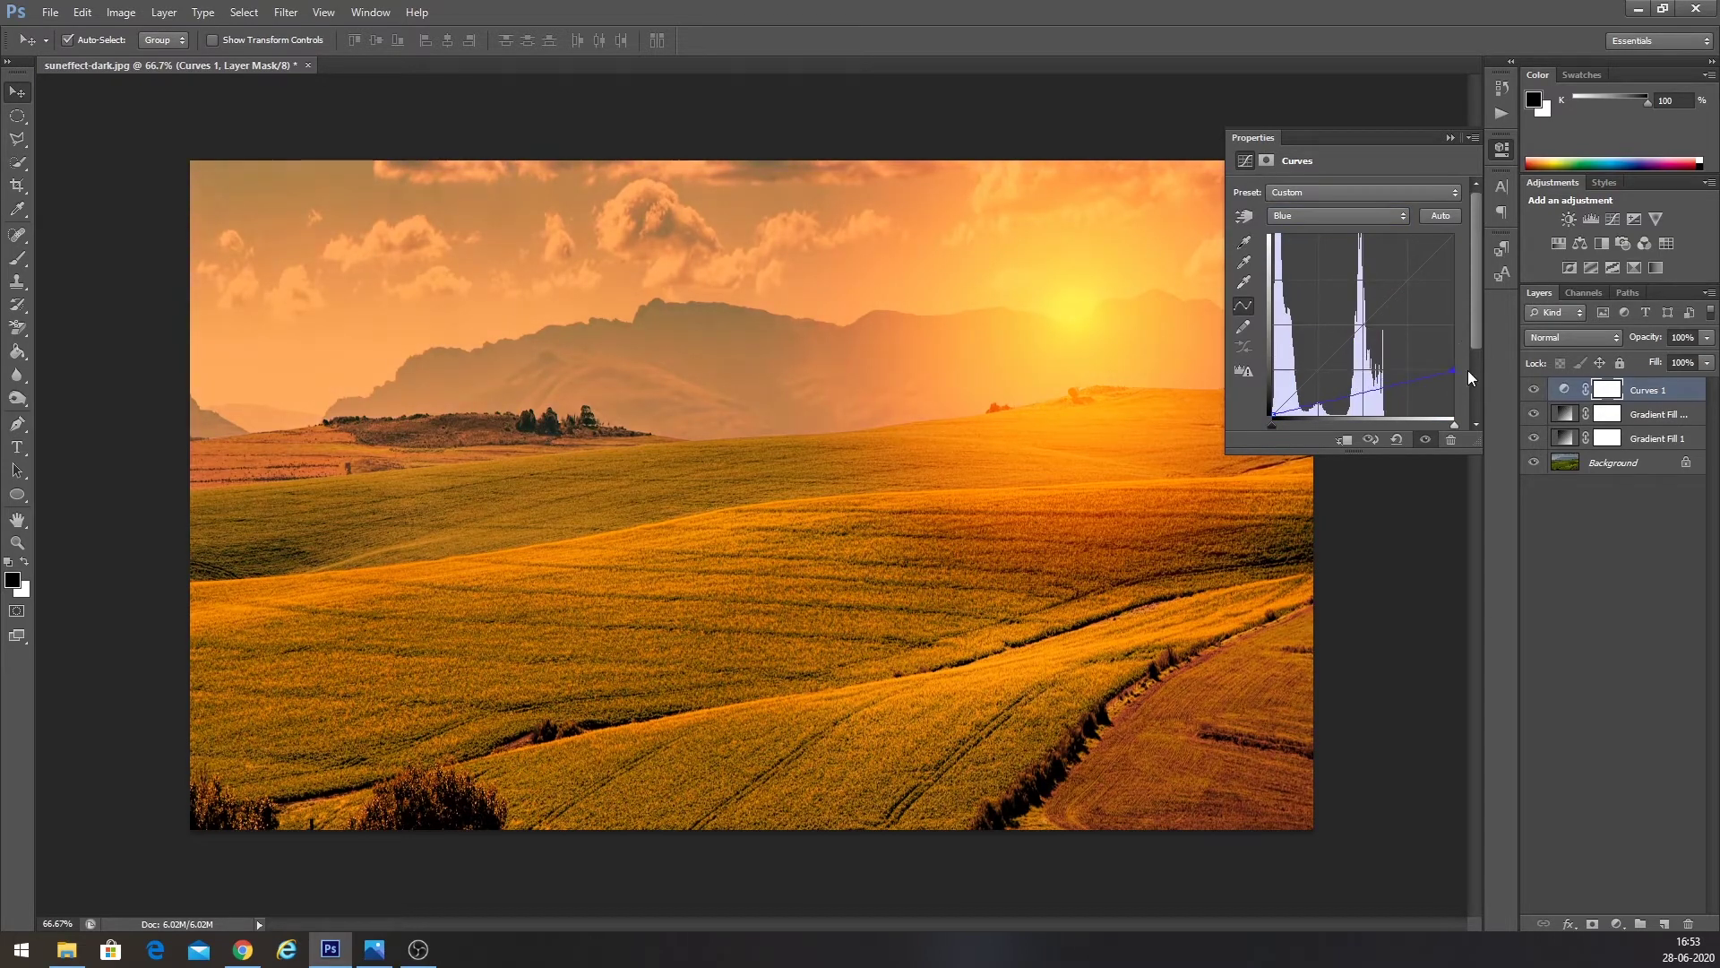
click(1369, 222)
click(1344, 255)
drag(1460, 325, 1470, 336)
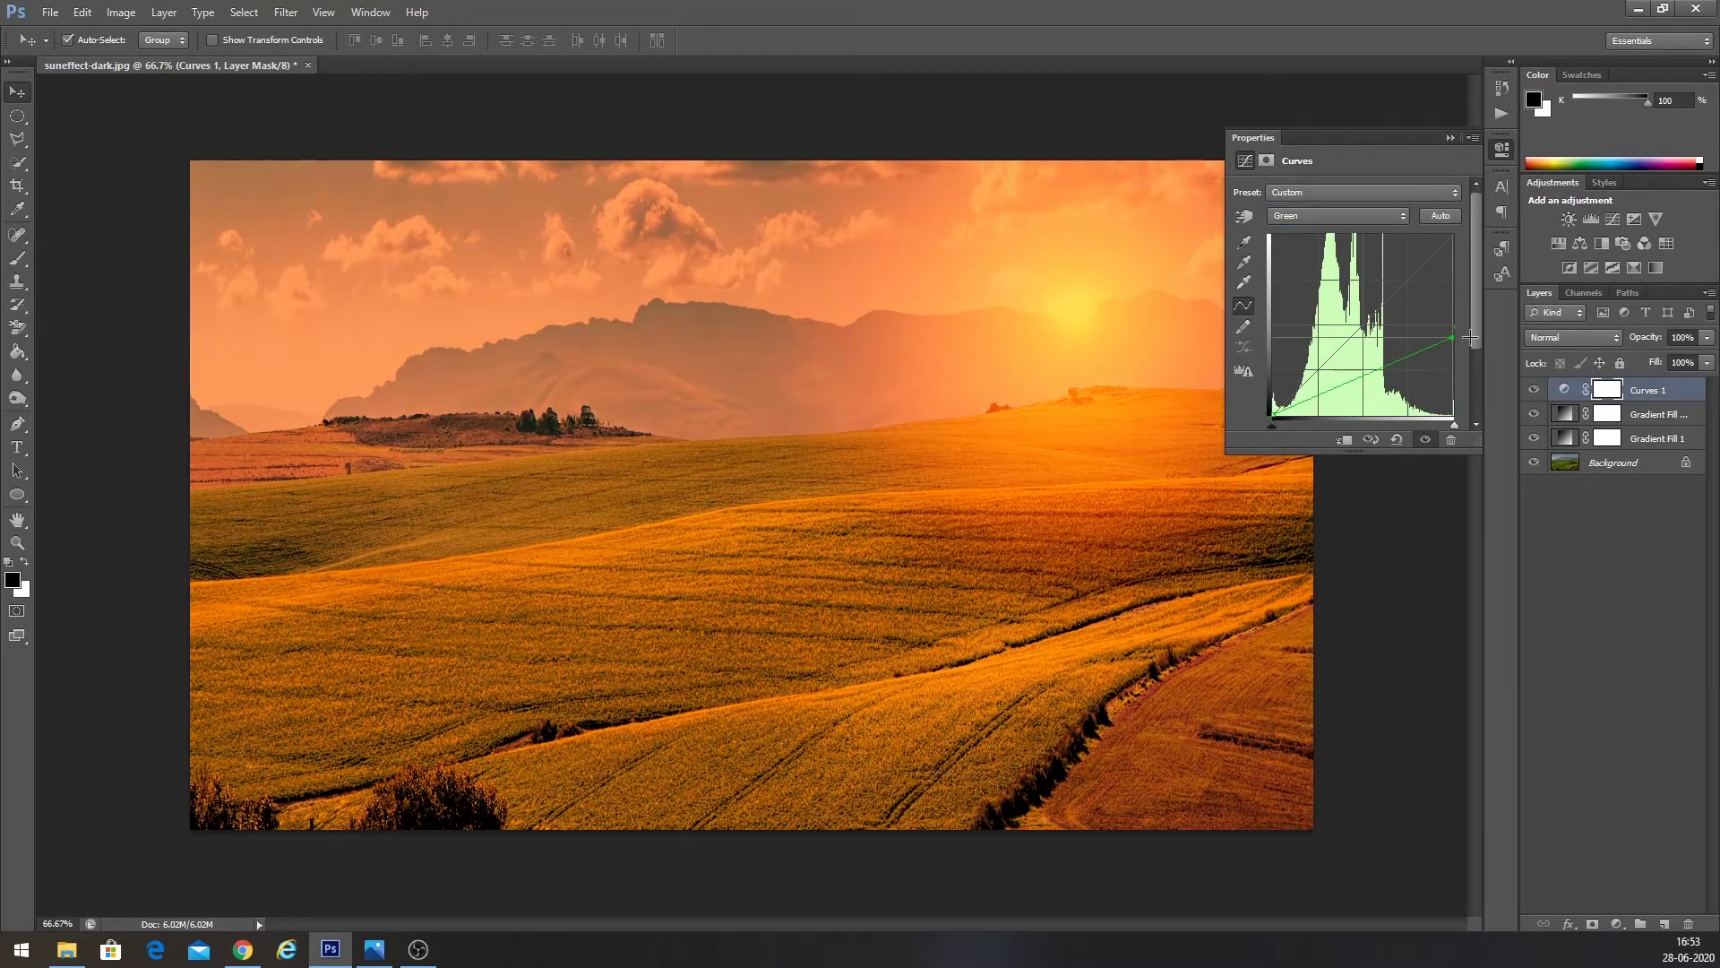
- Fine-tune the RGB curve's upper point, add a point in the shadows, and close the Curves settings
click(1384, 216)
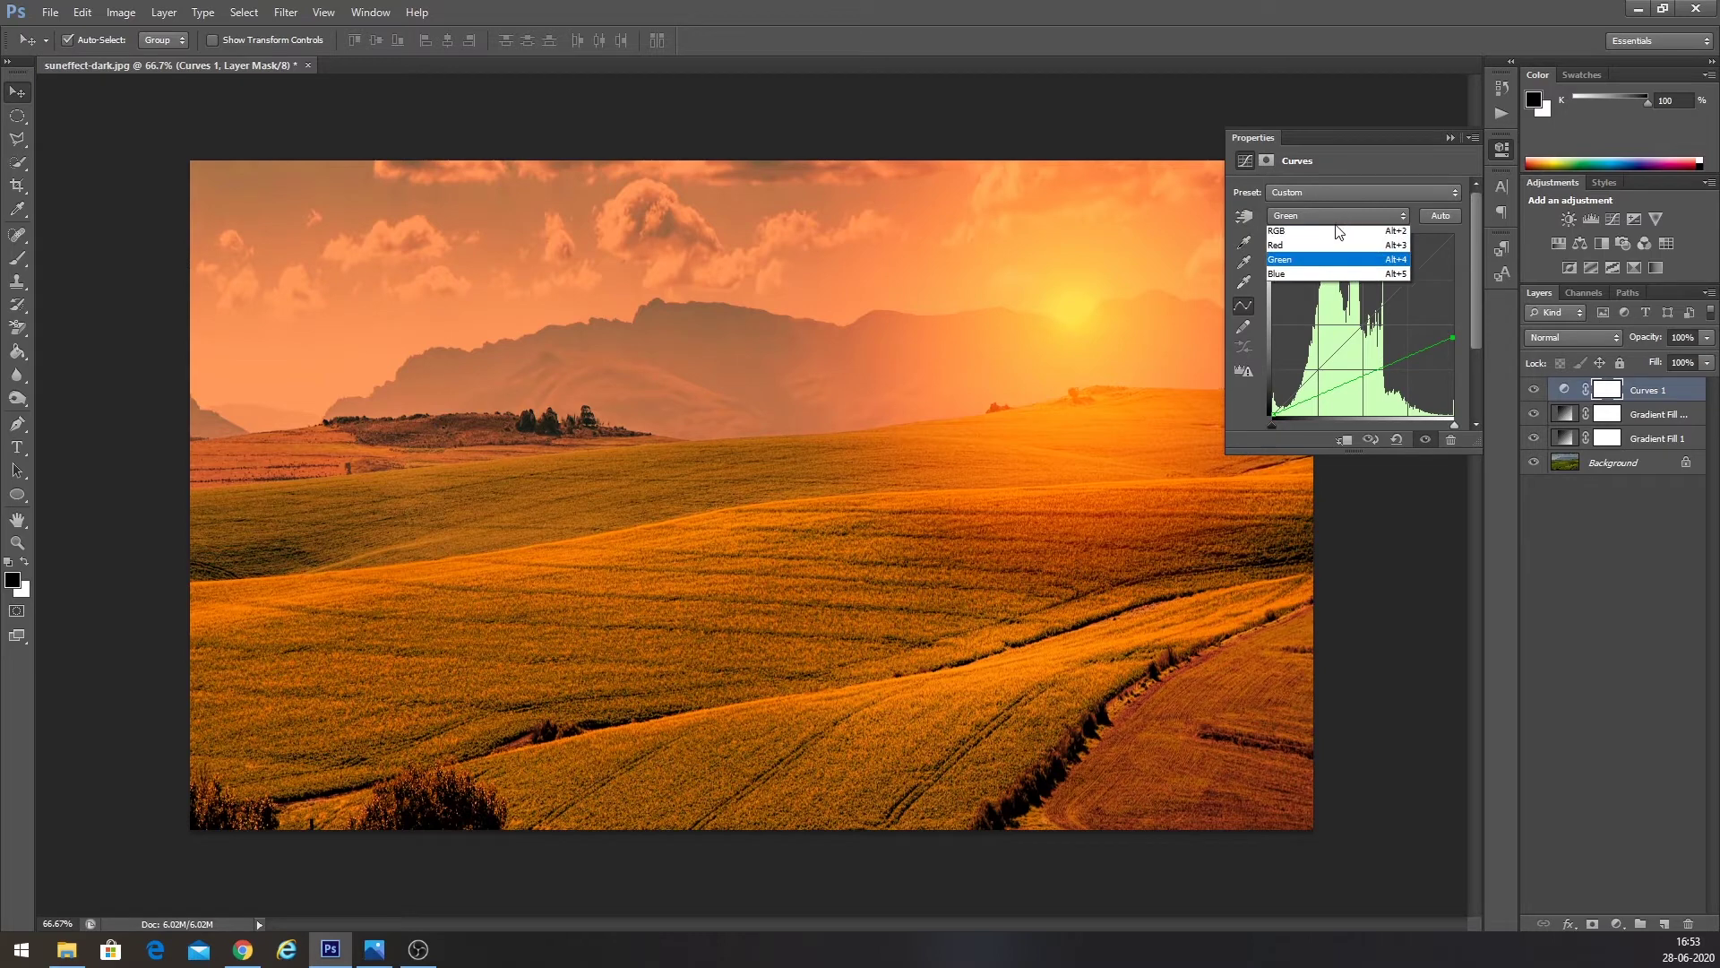
click(1317, 233)
drag(1343, 271, 1335, 267)
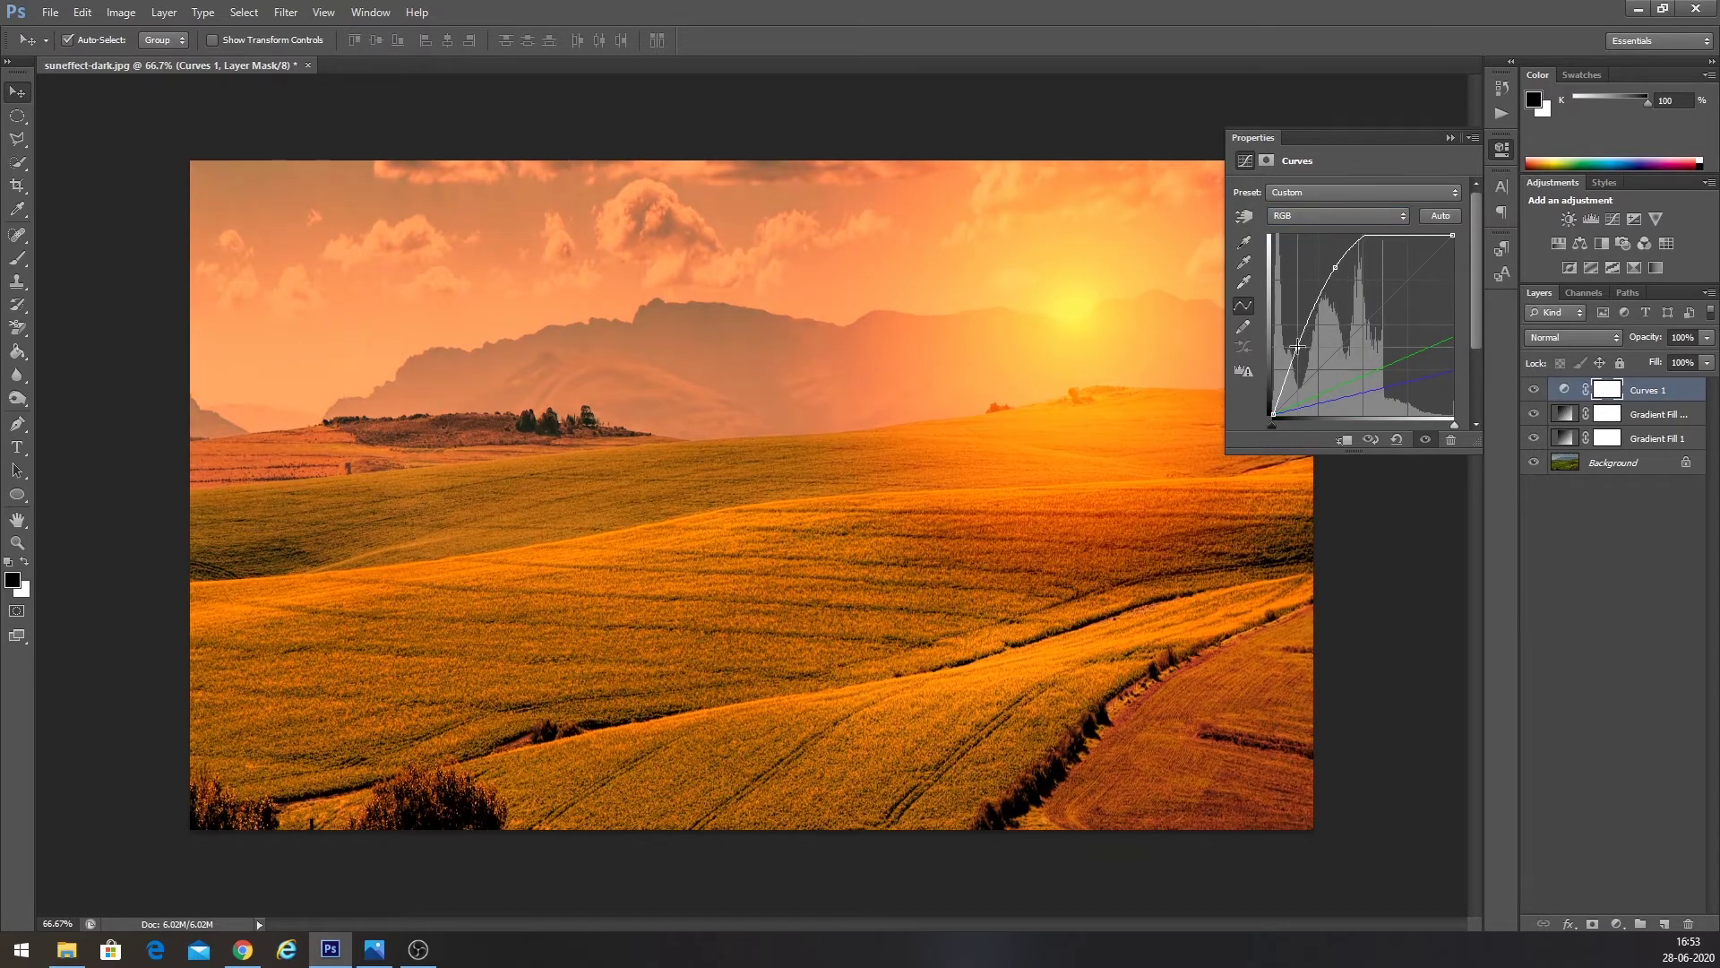
drag(1298, 345, 1299, 346)
click(1449, 139)
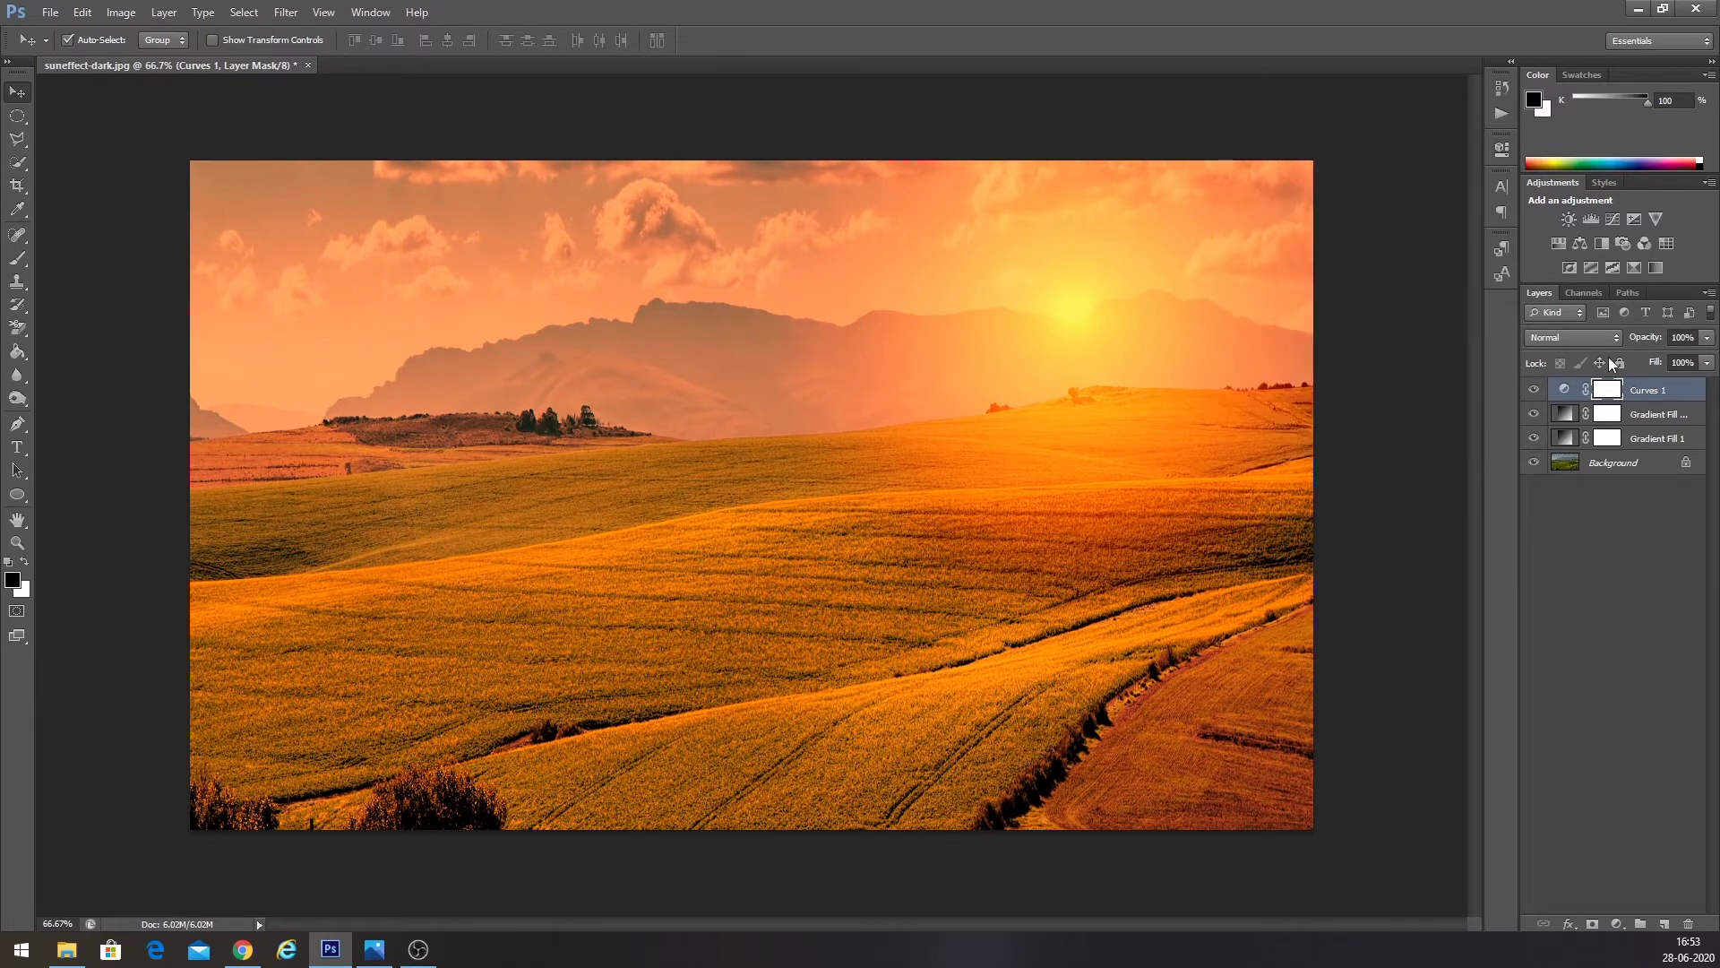
- Invert the Curves layer mask to black to hide the orange adjustment
click(1638, 391)
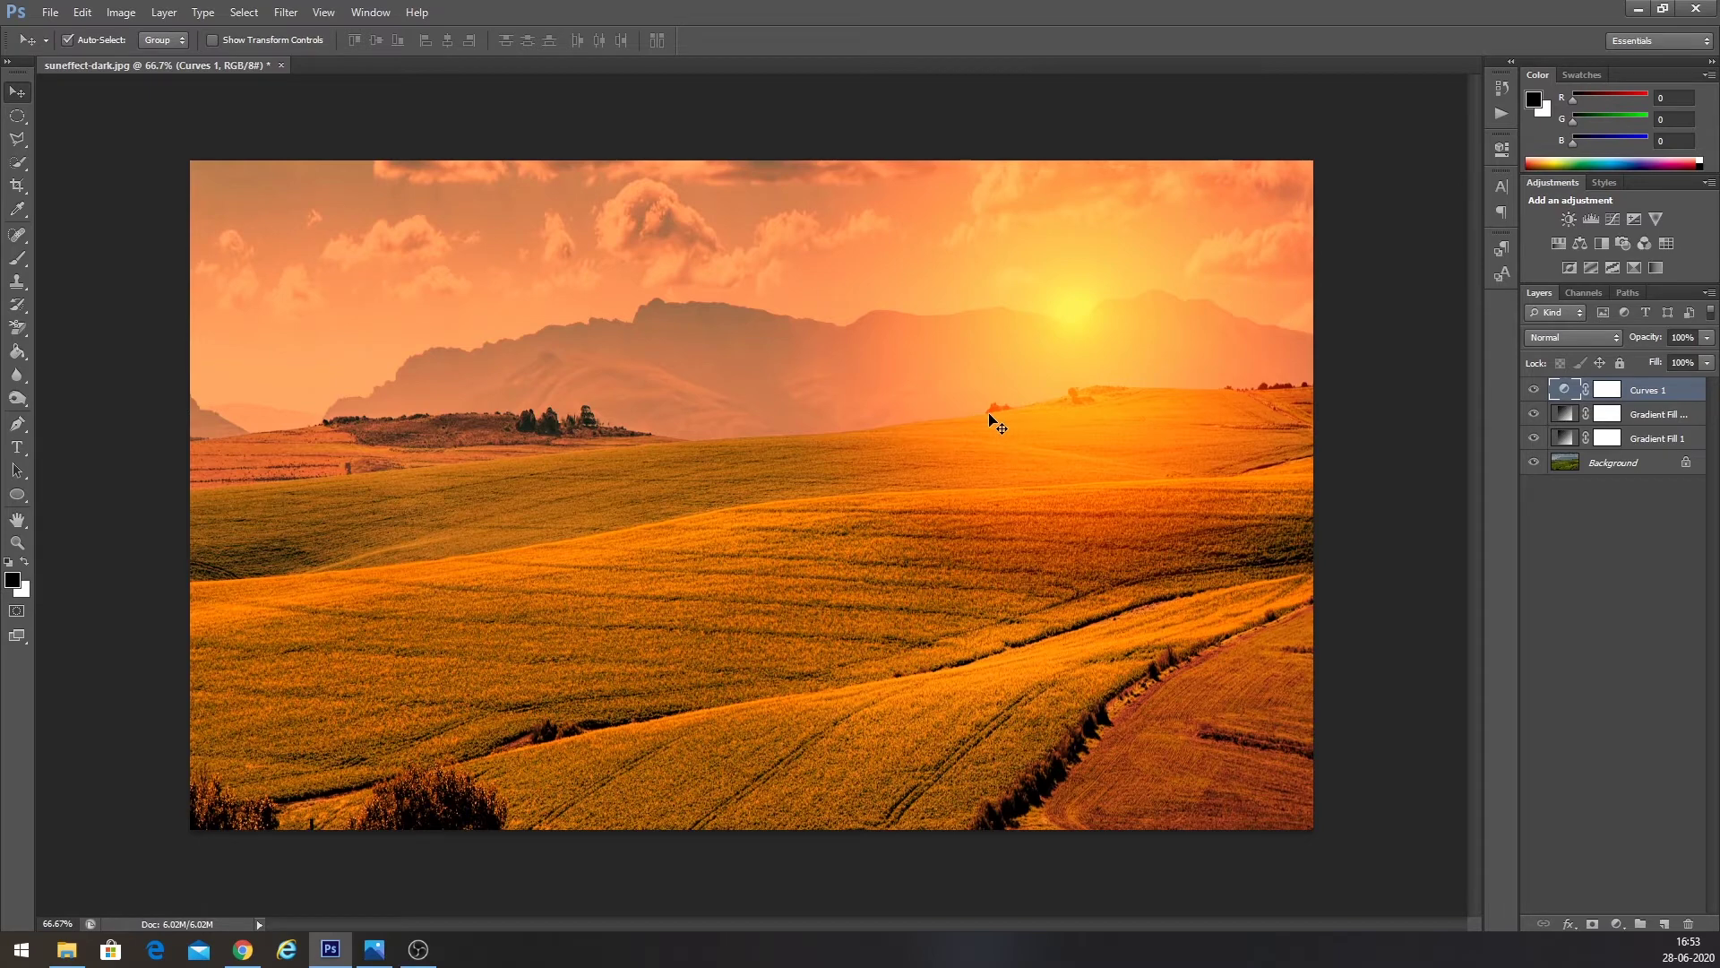
click(1618, 394)
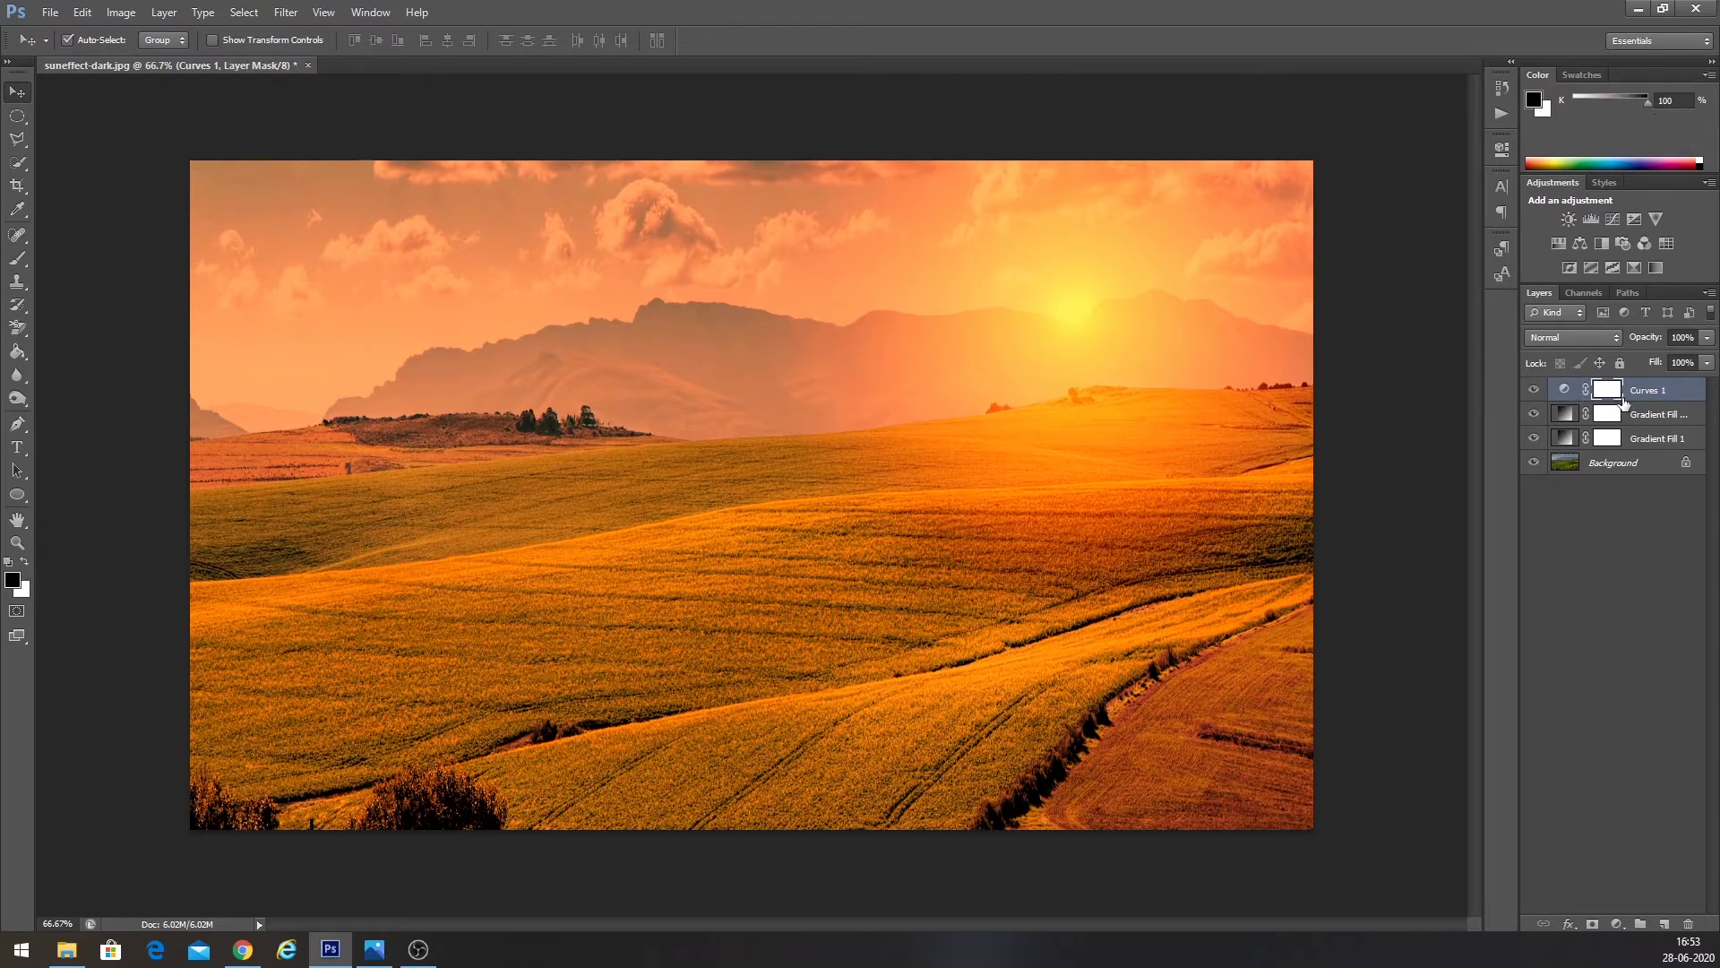
key(ctrl+i)
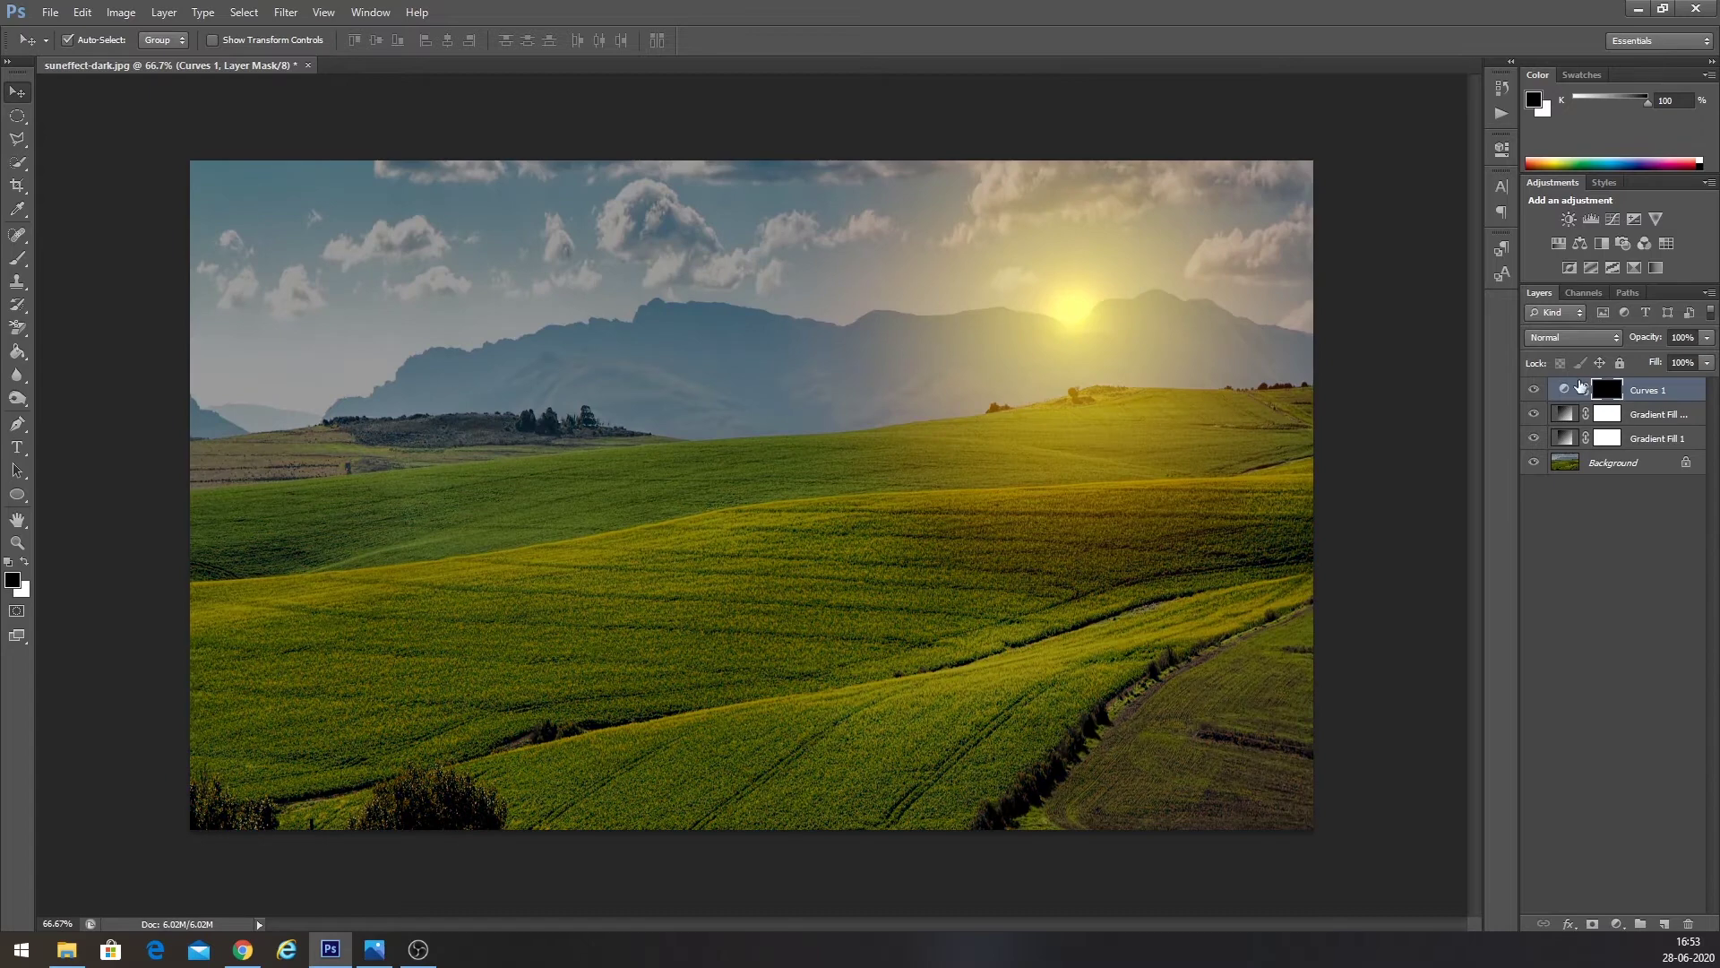
- Activate the Brush tool and set its flow to 53%
key(b)
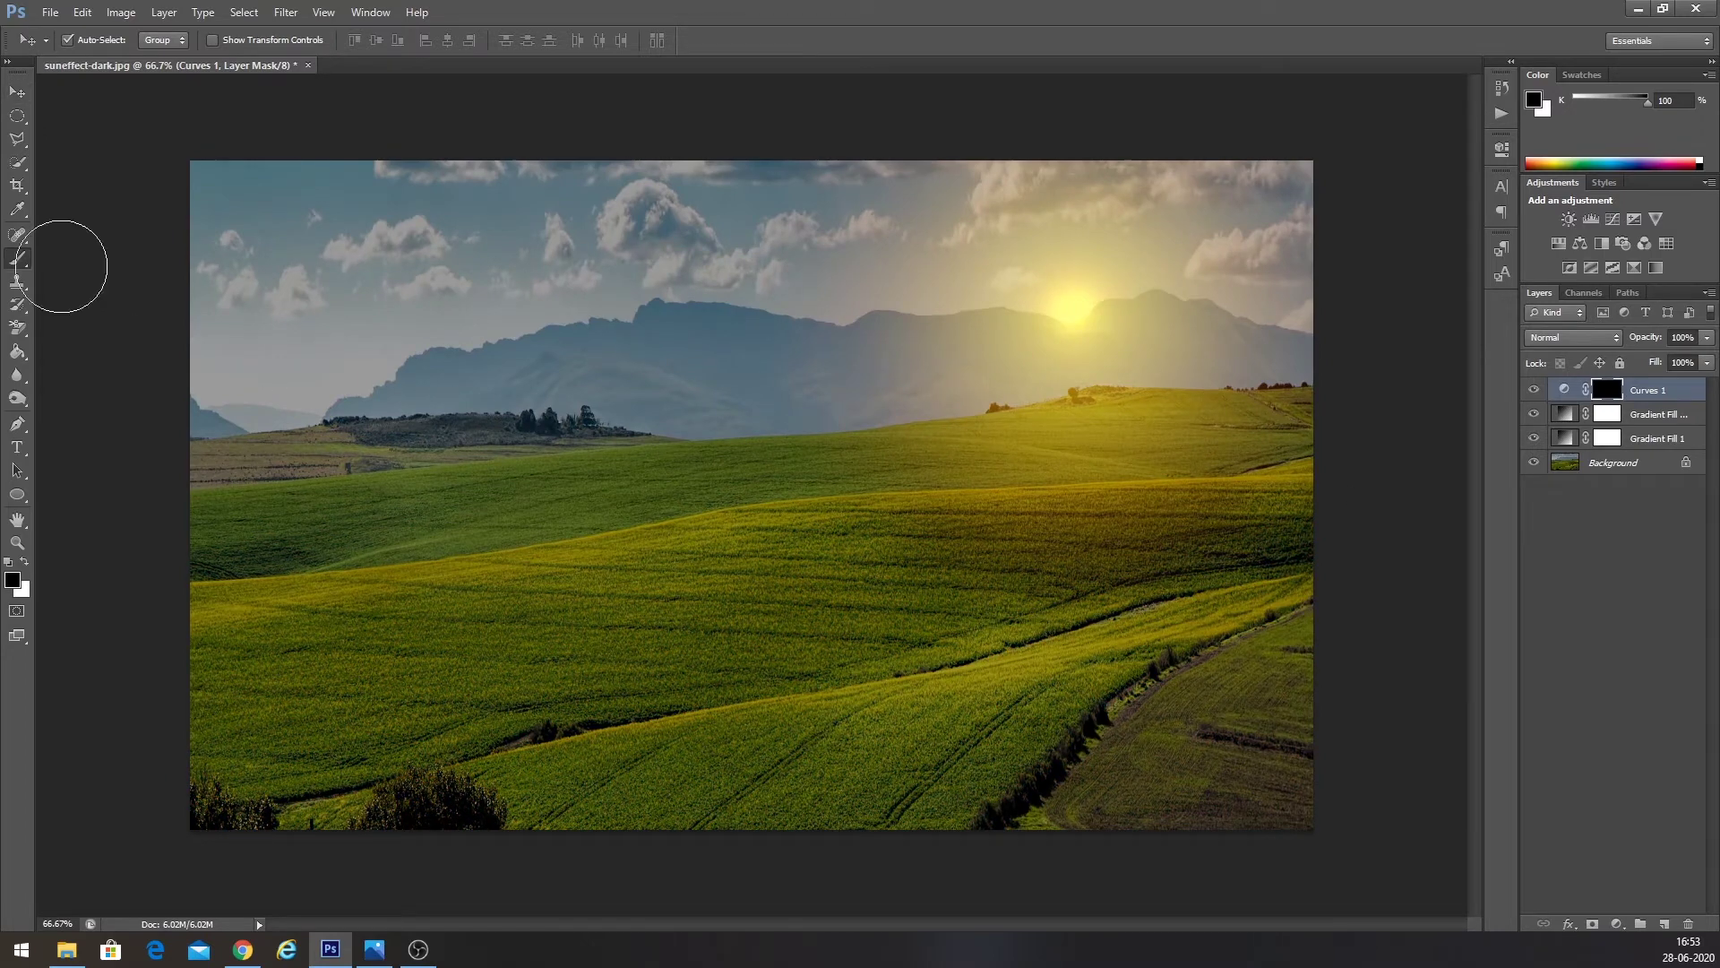
right_click(19, 261)
click(769, 3)
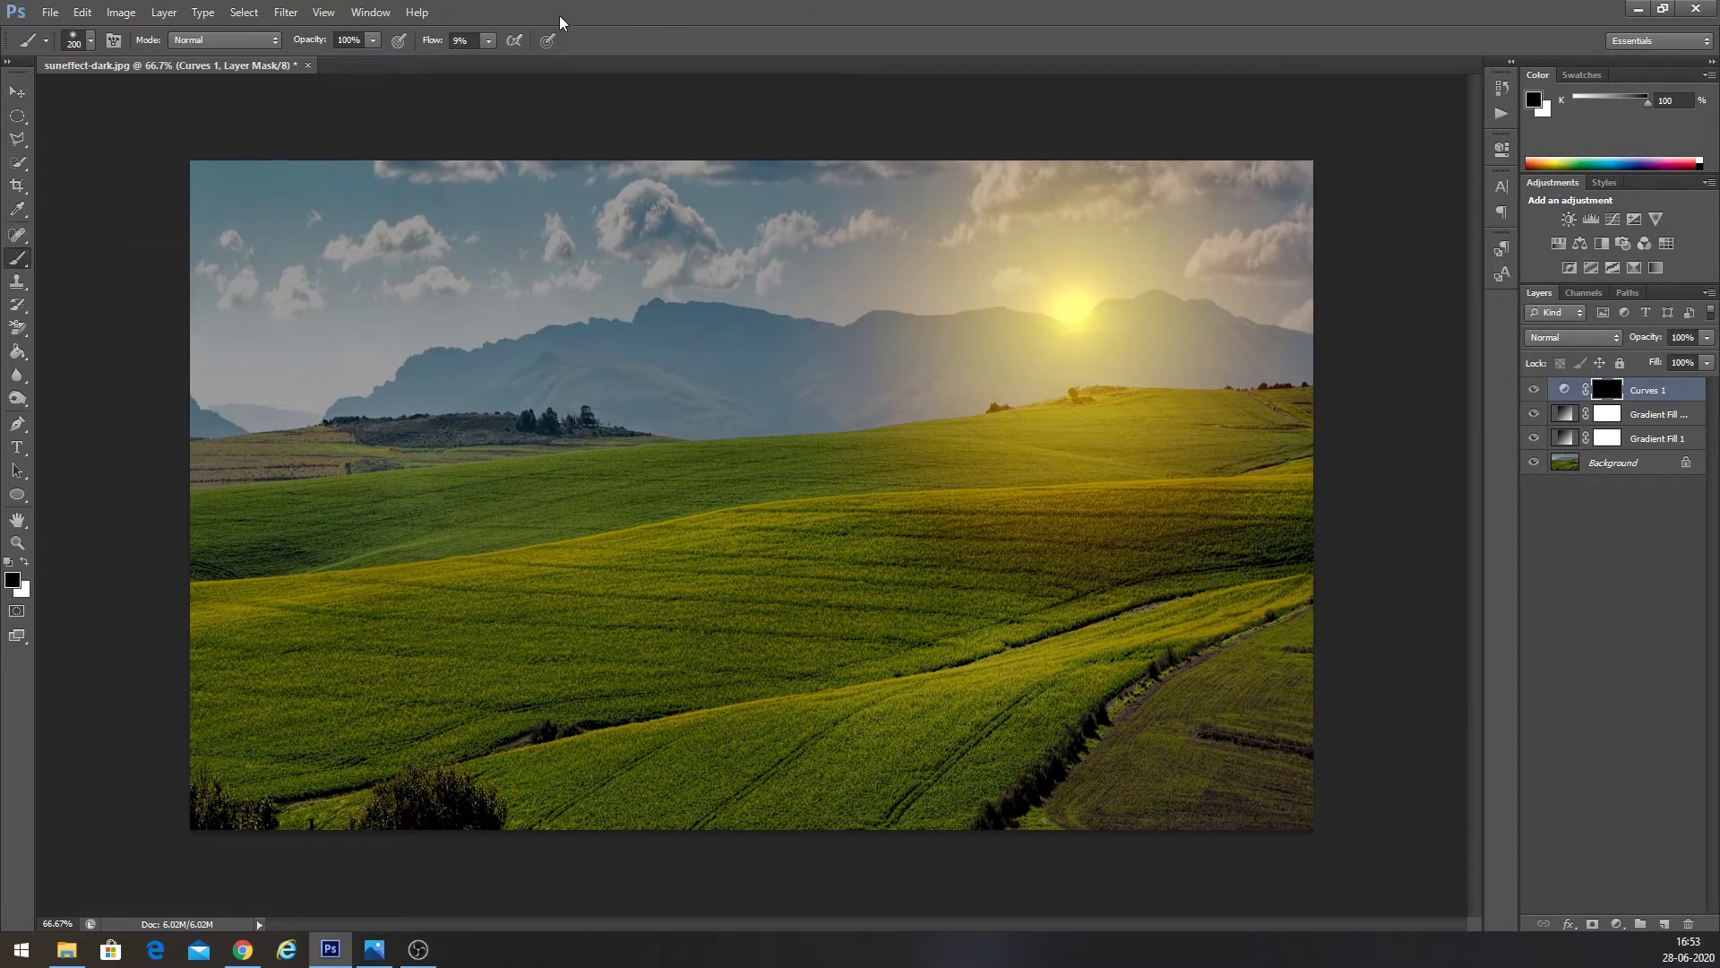
click(487, 42)
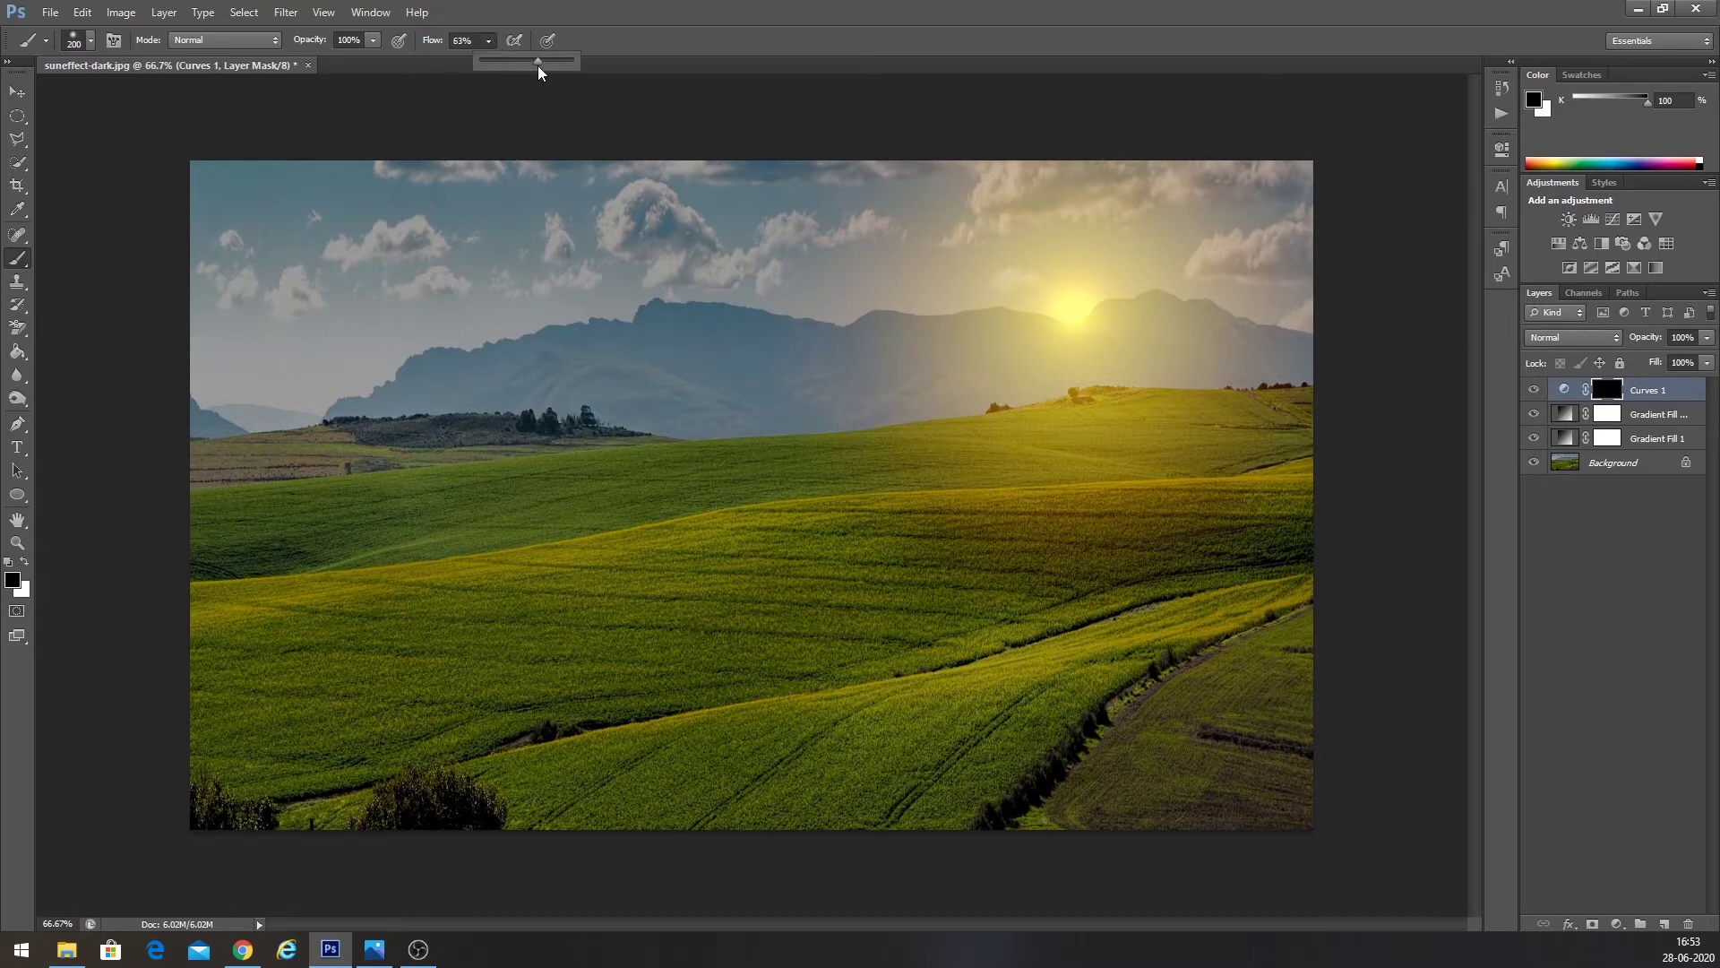
click(997, 7)
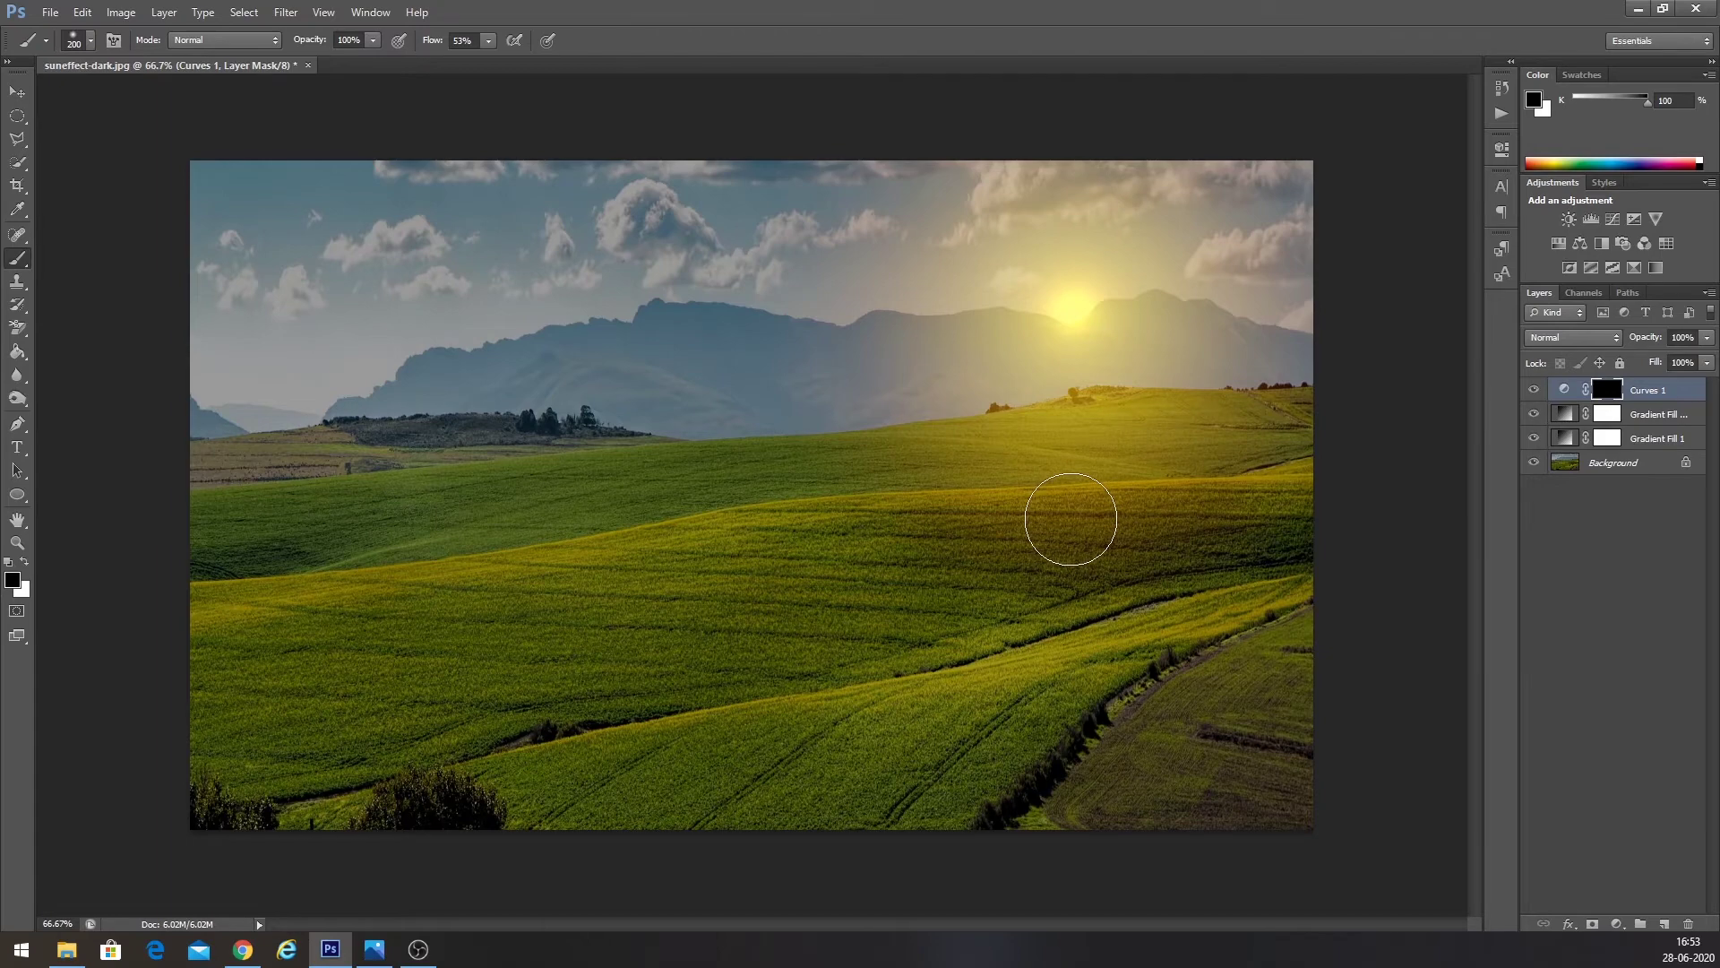
- Paint white on the Curves mask over the central field, starting with a 700 px brush and reducing its size
click(1629, 398)
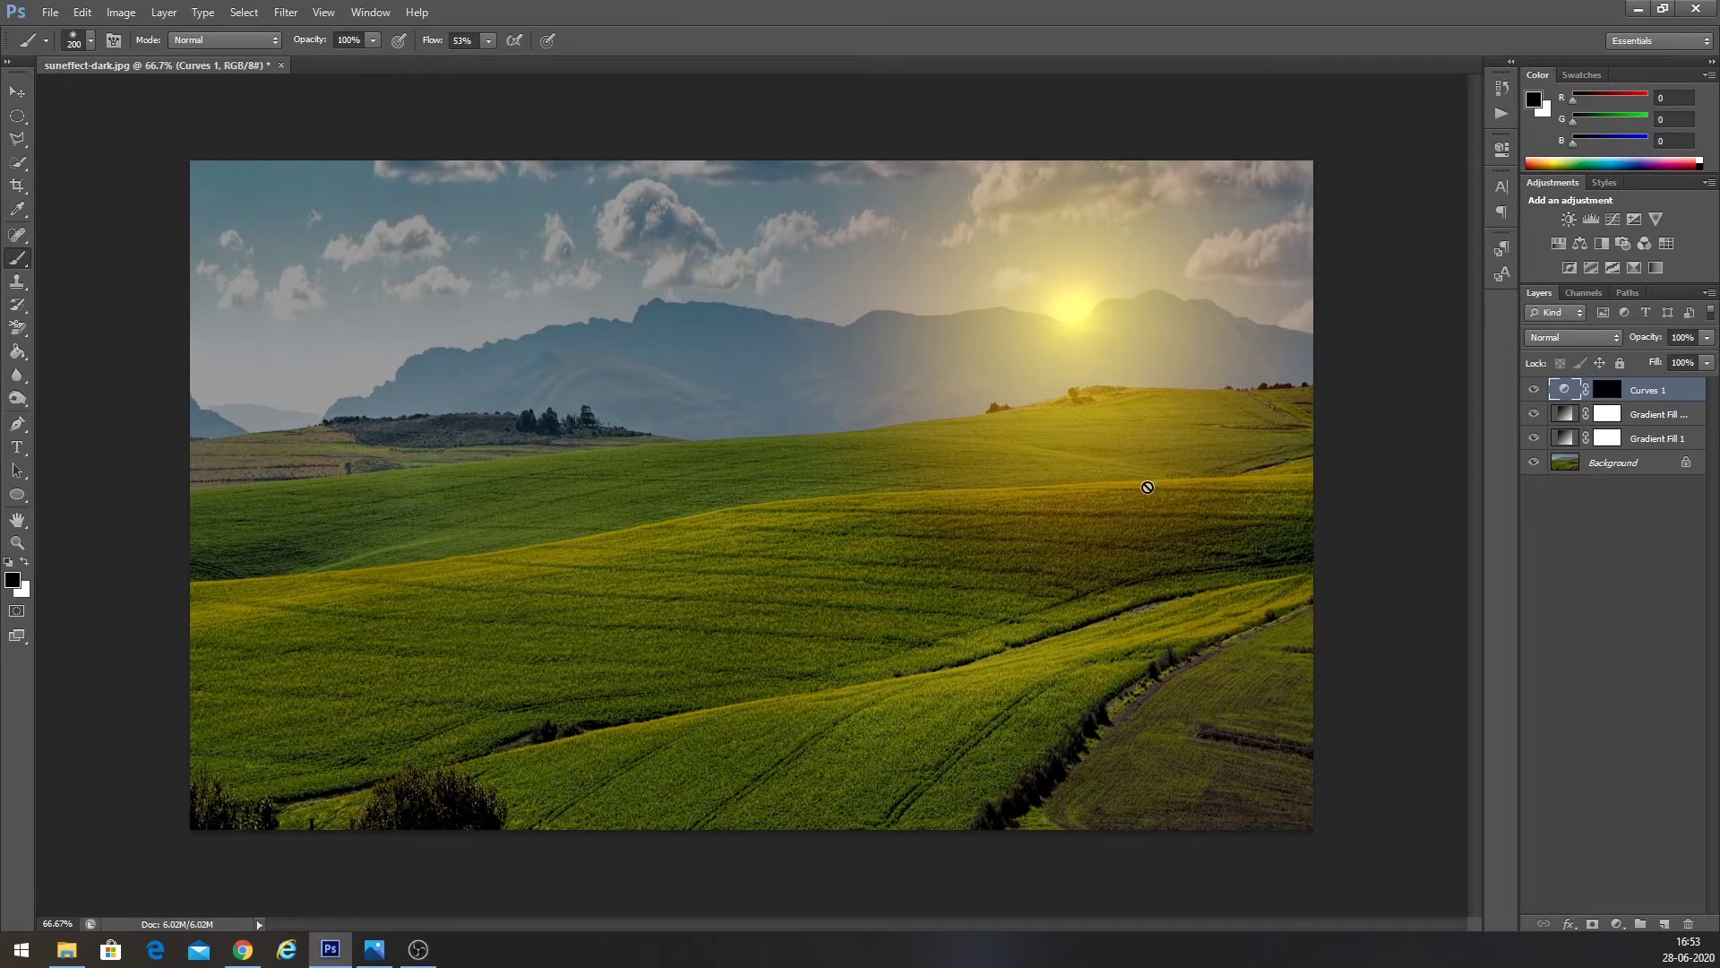
click(1606, 392)
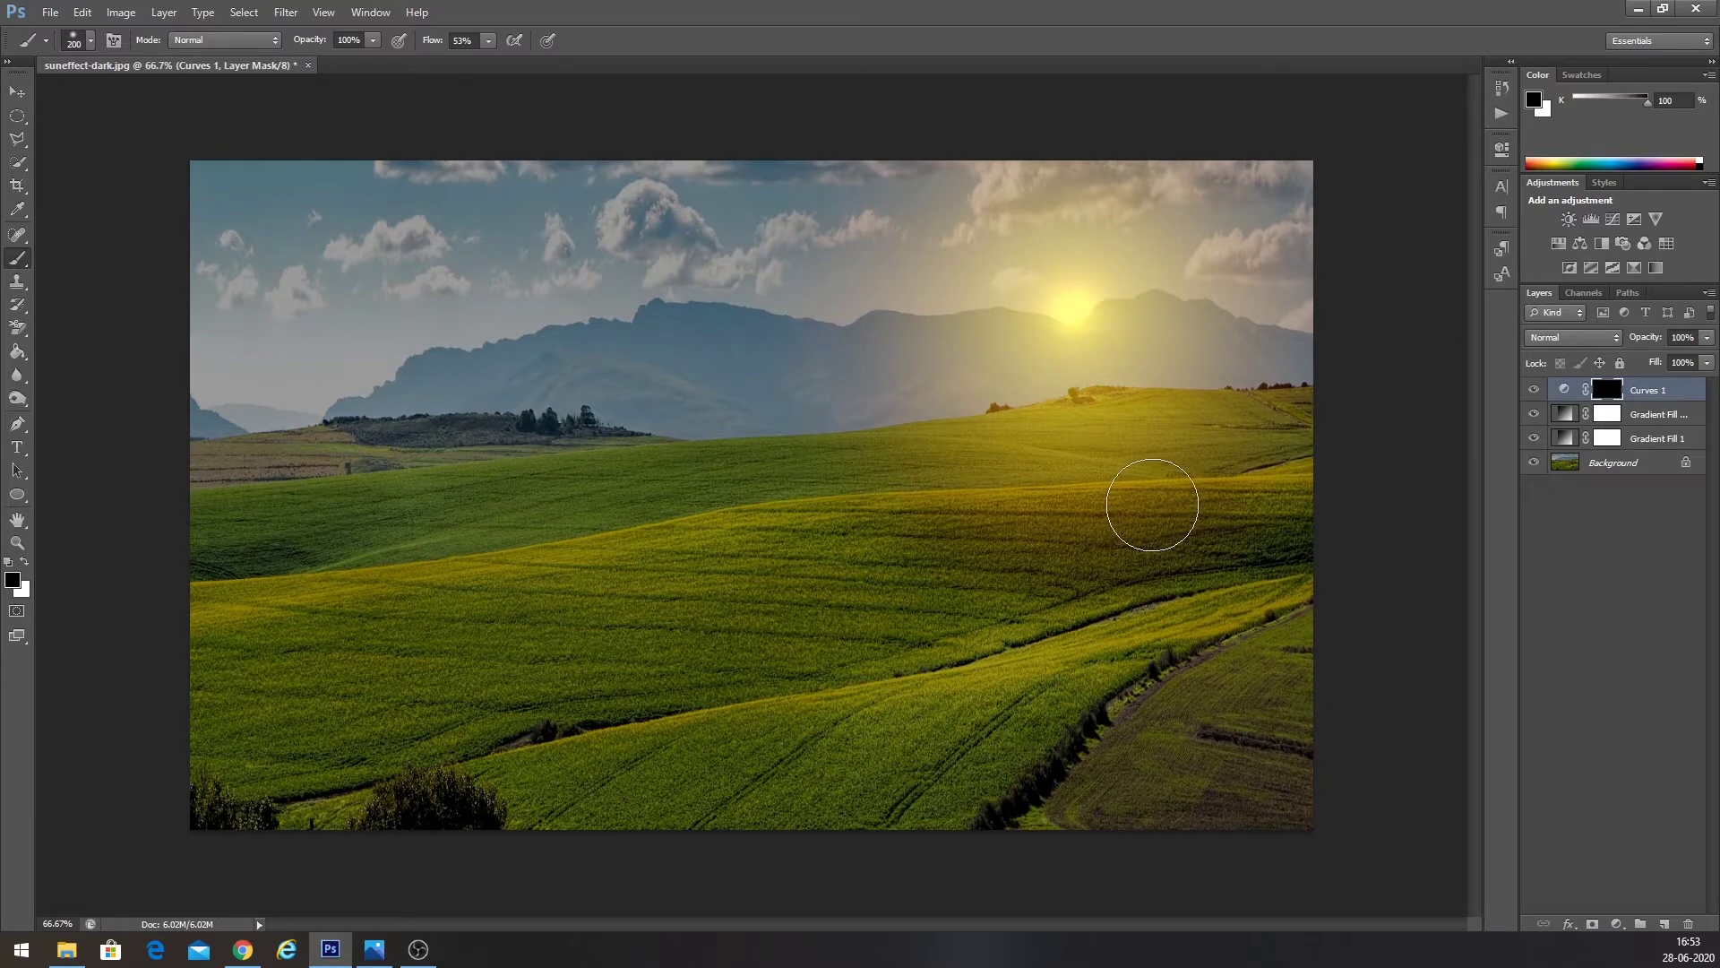
key(bracketright)
key(bracketright)
key(bracketright)
key(bracketright)
key(bracketright)
key(bracketright)
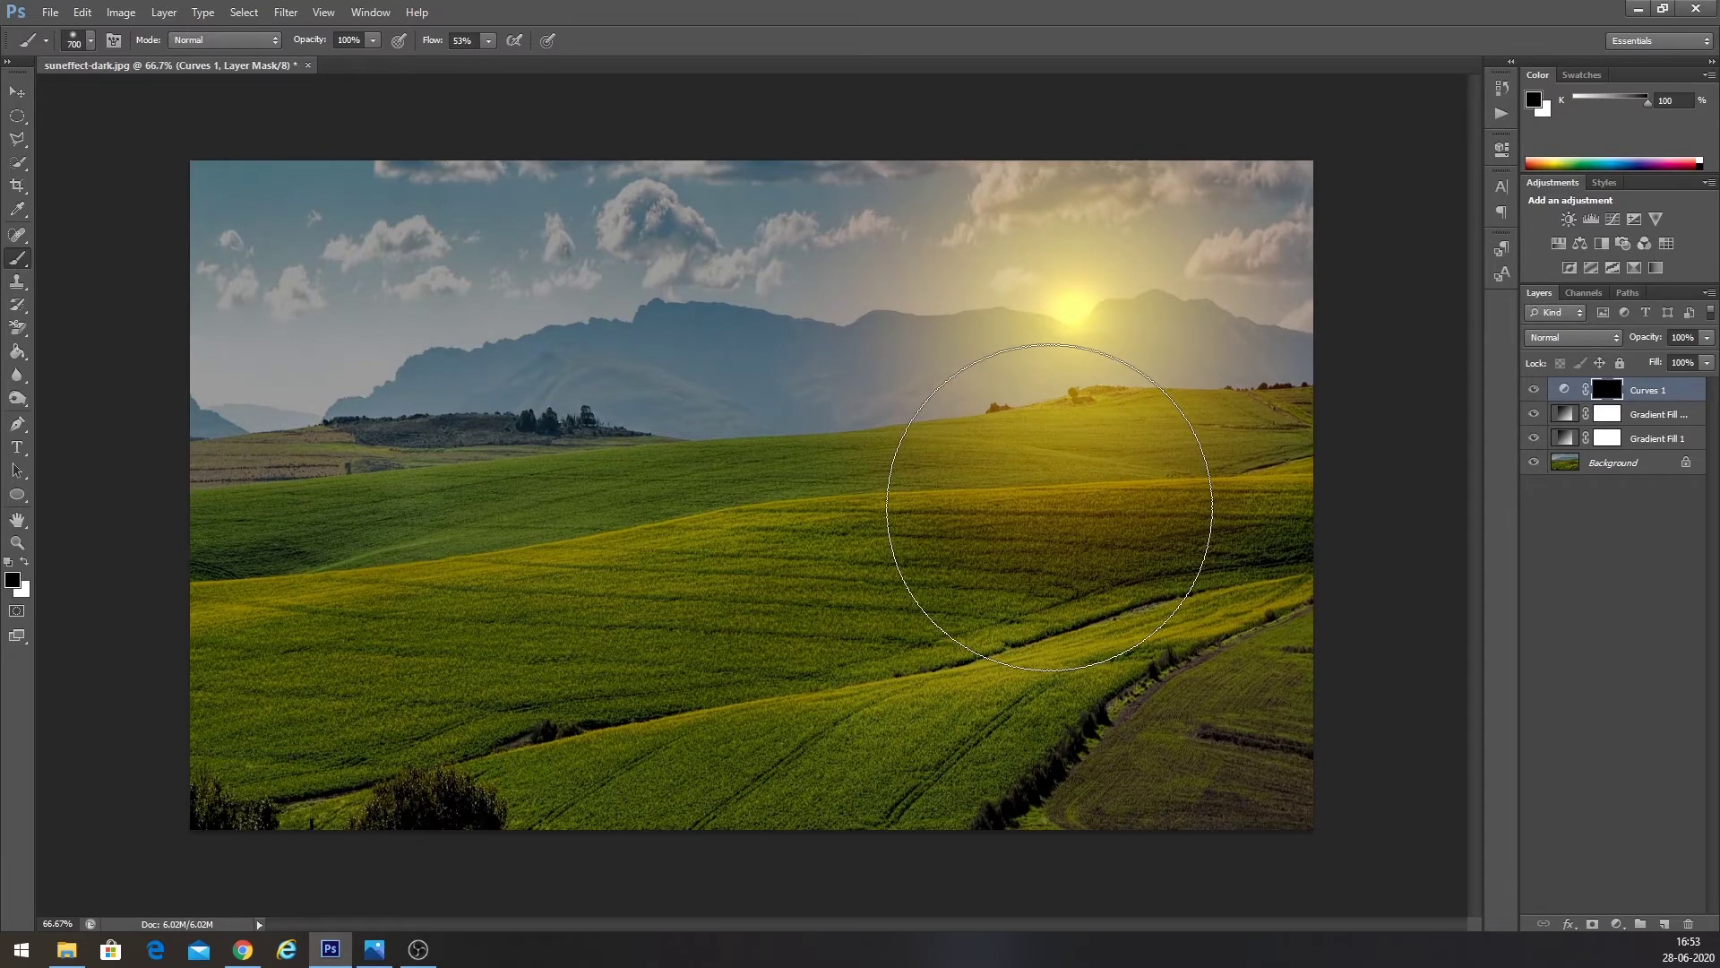
click(24, 563)
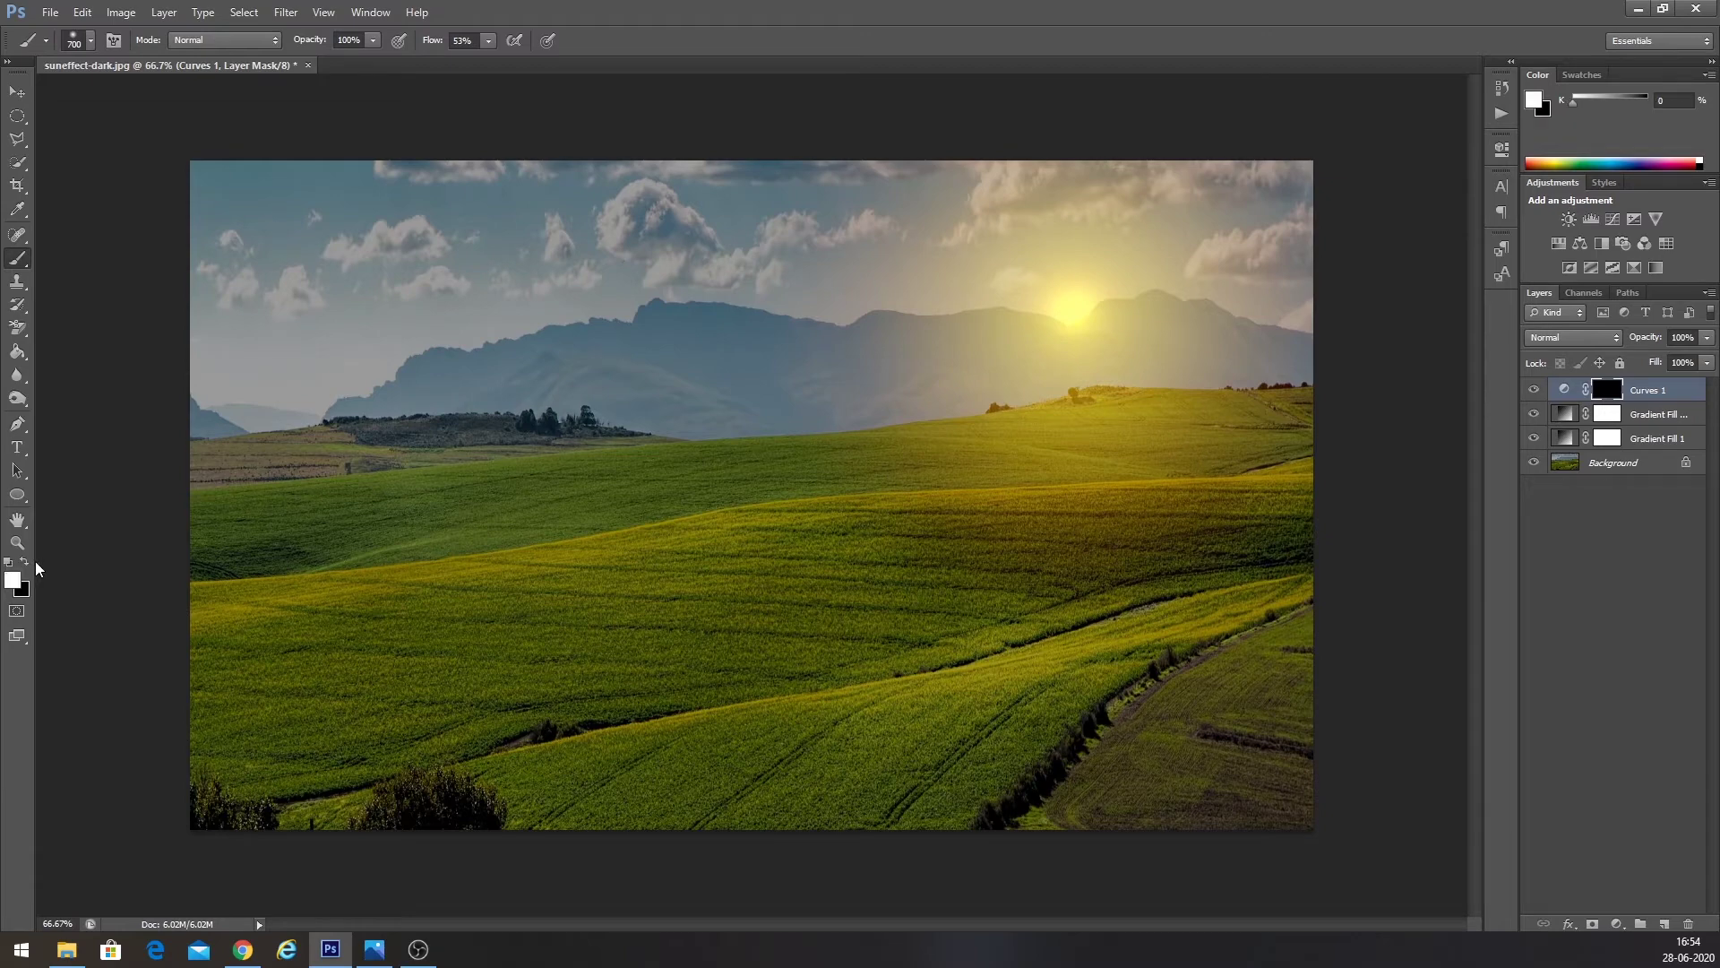
click(1012, 526)
click(1005, 533)
key(bracketleft)
key(bracketleft)
mouse_move(932, 600)
mouse_down()
mouse_move(884, 638)
mouse_move(899, 609)
mouse_move(710, 627)
mouse_move(824, 577)
mouse_move(819, 706)
mouse_move(805, 573)
mouse_move(656, 483)
mouse_up()
- Paint white on the mask over the wooded hill and surrounding fields with a 175 px brush at 17% flow
key(bracketleft)
key(bracketleft)
key(bracketleft)
key(bracketleft)
key(bracketleft)
drag(569, 434, 530, 438)
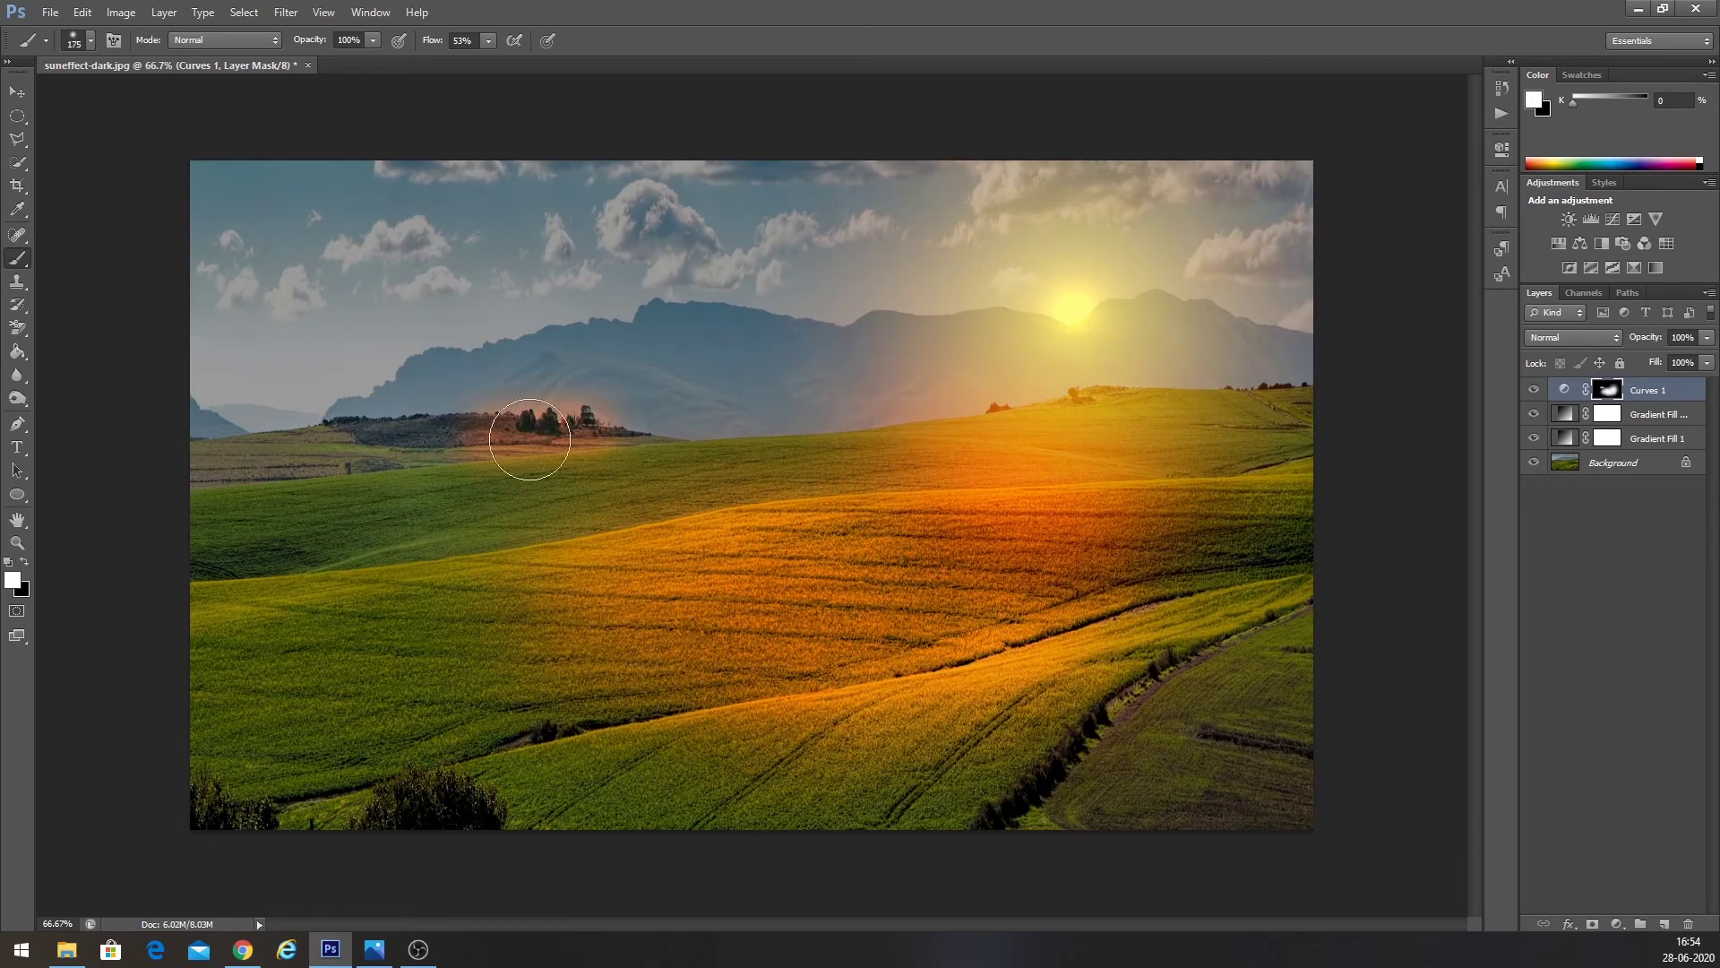
key(ctrl+z)
click(488, 41)
drag(489, 62, 454, 63)
click(685, 8)
mouse_move(394, 446)
mouse_down()
mouse_move(852, 461)
mouse_move(185, 798)
mouse_move(212, 576)
mouse_move(862, 634)
mouse_up()
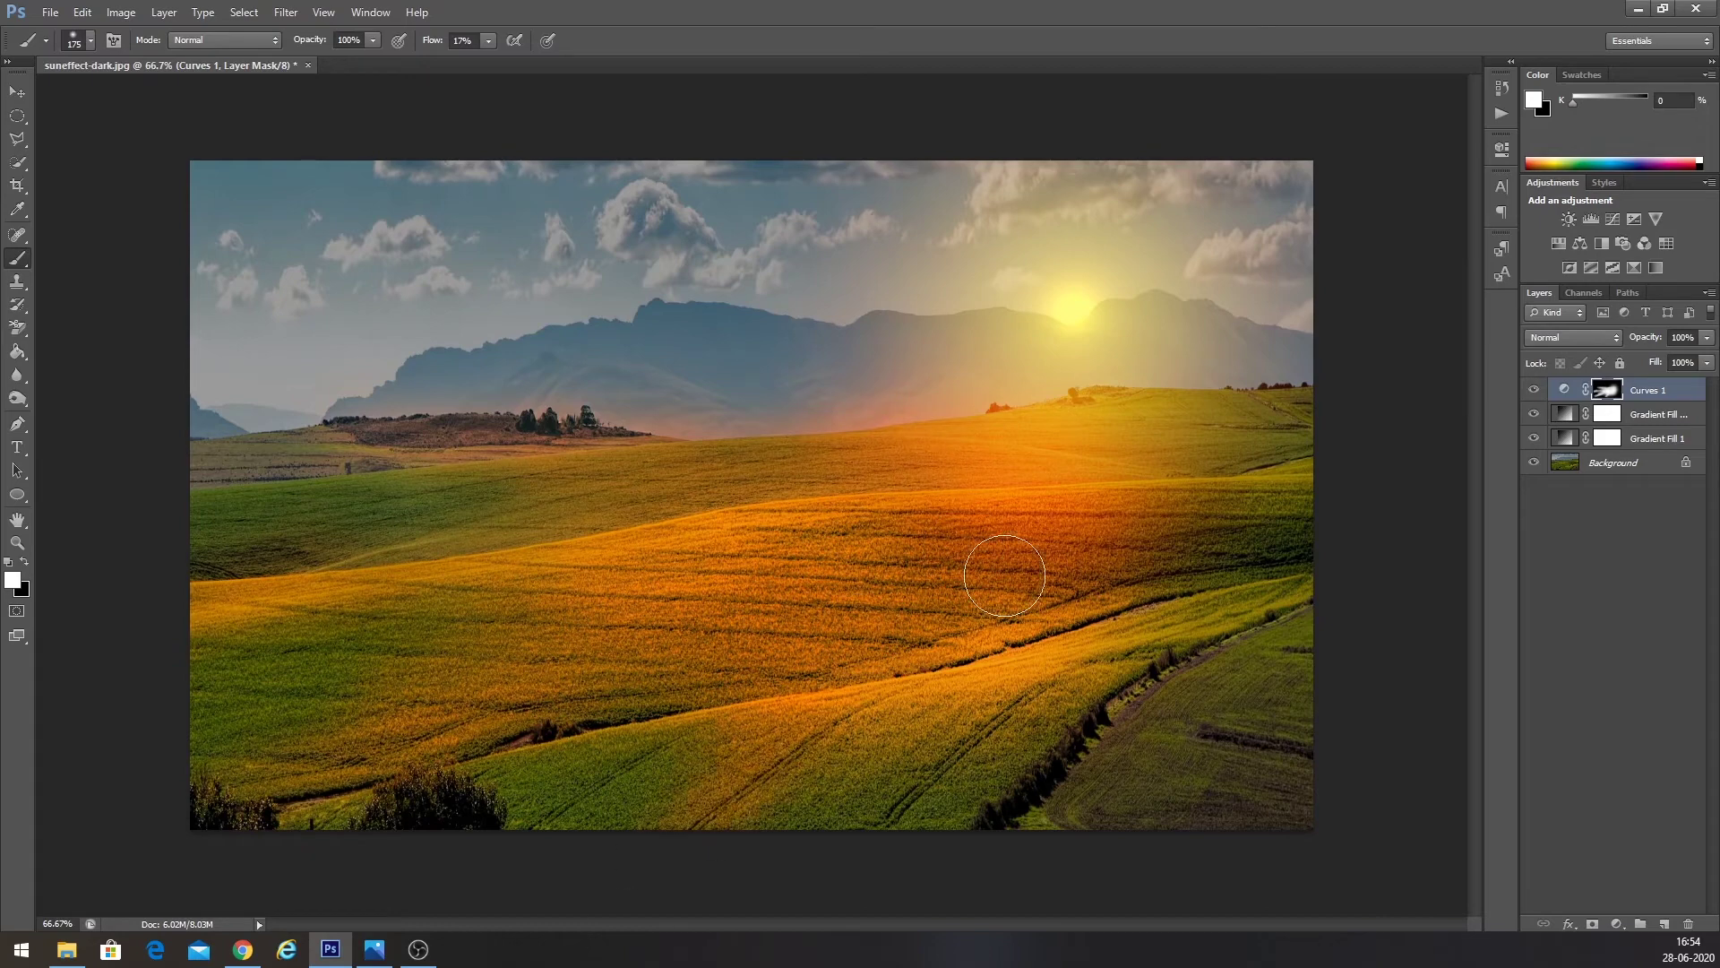
- Paint black on the mask over the field below the sun to reduce the orange, and touch up the ridge with white
key(x)
drag(1199, 517, 1058, 520)
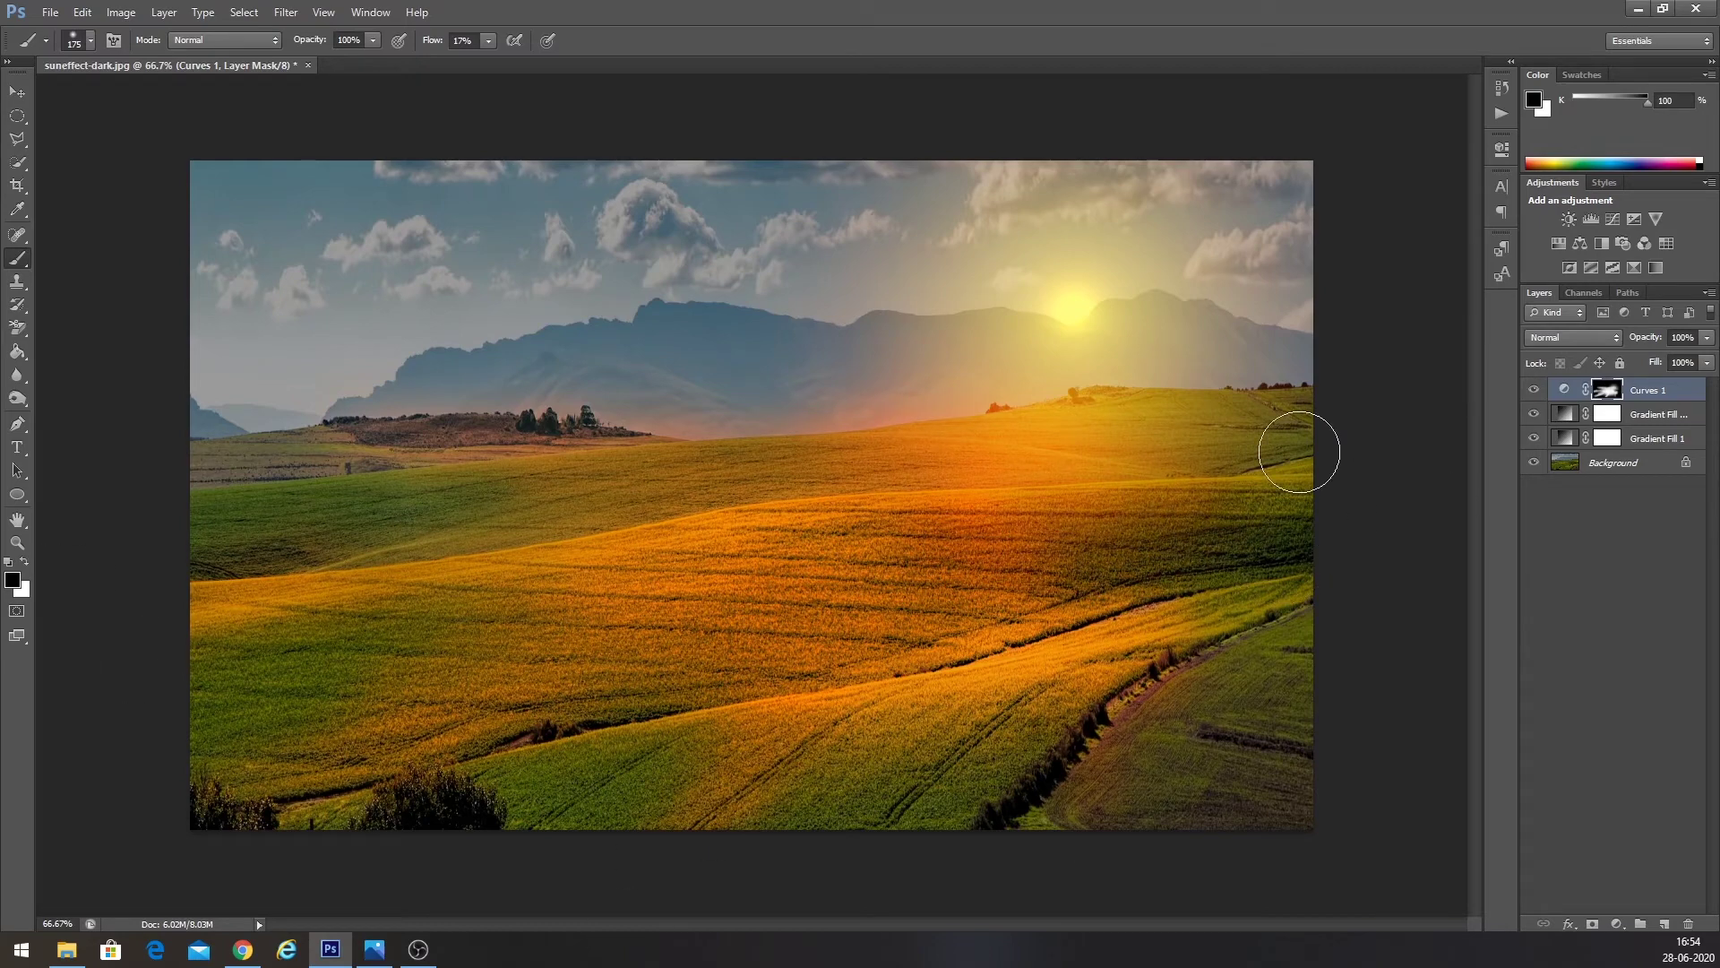
key(x)
drag(1161, 393, 1211, 392)
key(x)
key(x)
- Paint white on the mask over the wooded hill and the far-left horizon with a 250 px brush
key(bracketright)
key(bracketright)
key(bracketright)
key(bracketright)
key(bracketright)
key(bracketleft)
key(bracketleft)
key(bracketleft)
drag(502, 450, 576, 446)
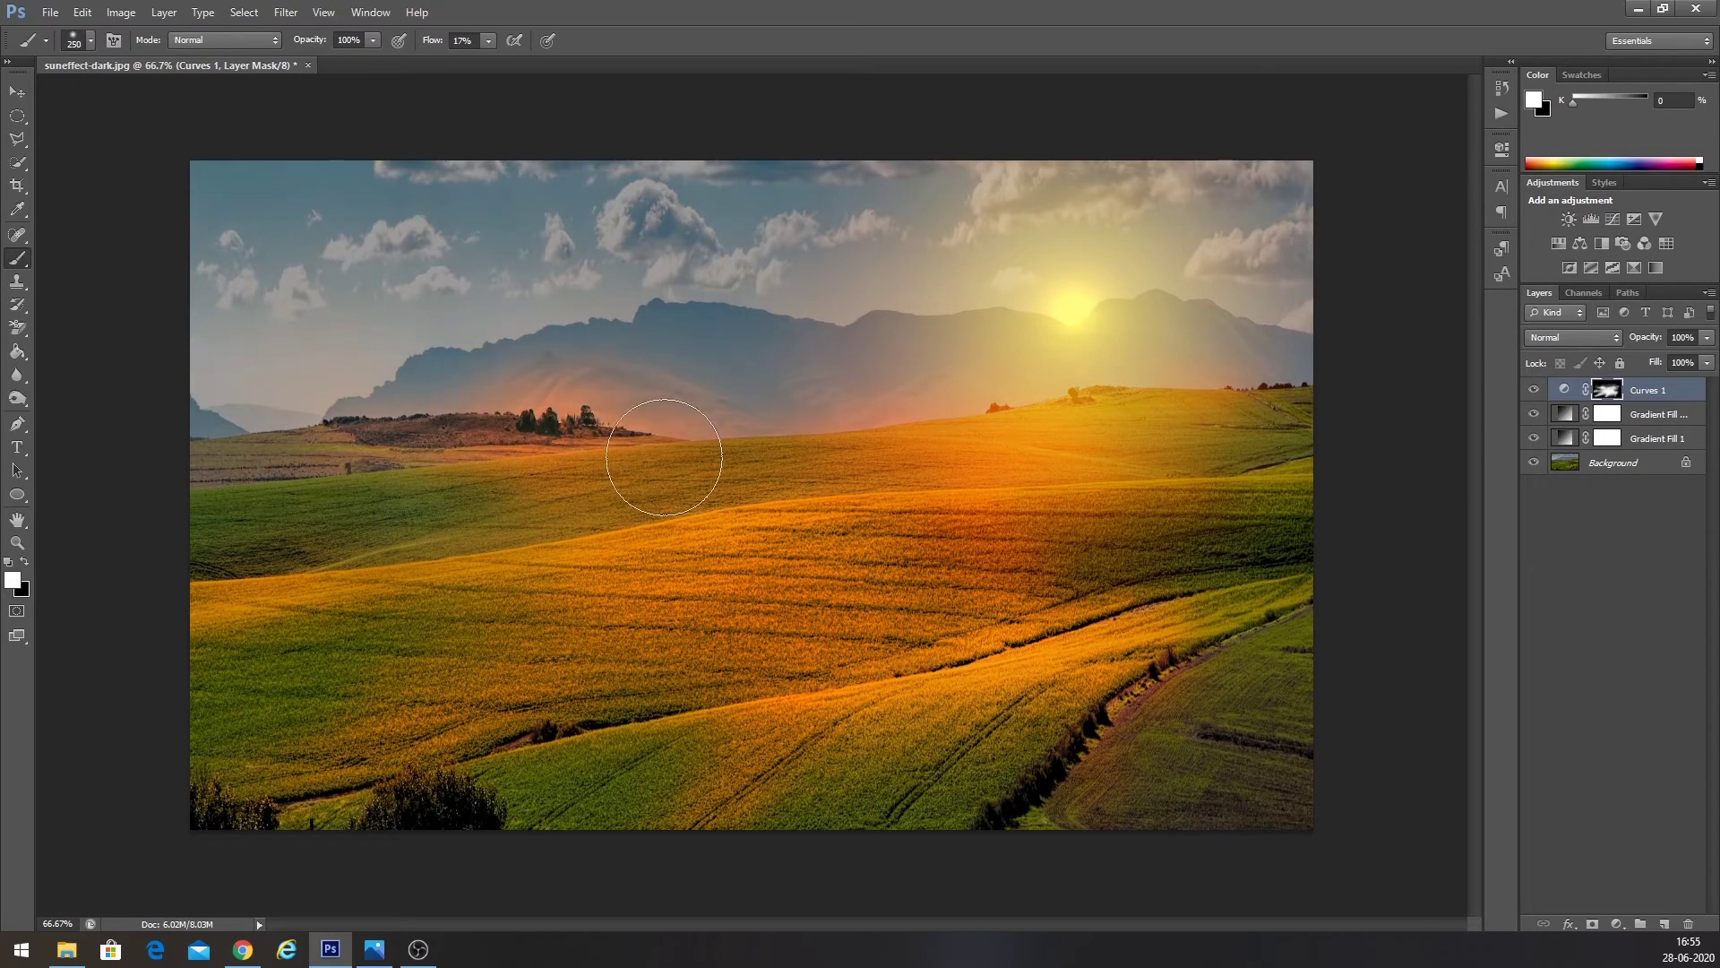
drag(321, 414, 341, 428)
- Paint black on the mask over the left-hand fields with a 100 px brush to restore their green
key(bracketleft)
key(bracketleft)
key(bracketleft)
key(bracketleft)
key(bracketleft)
key(x)
mouse_move(318, 522)
mouse_down()
mouse_move(492, 499)
mouse_move(596, 586)
mouse_up()
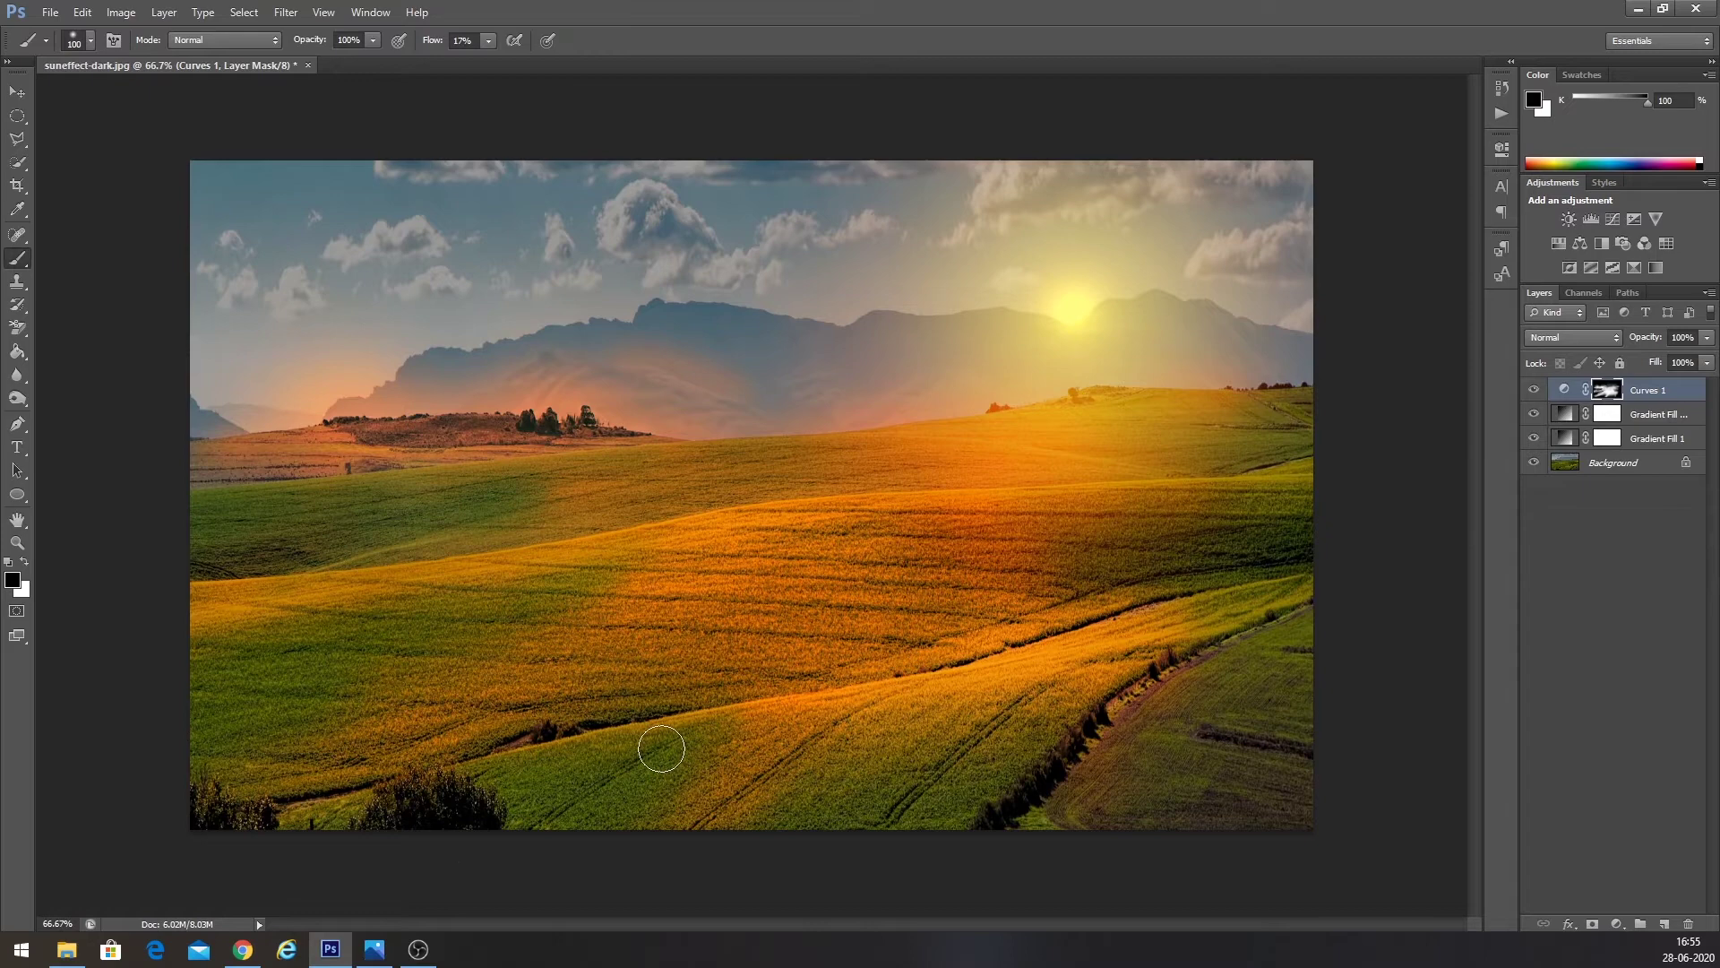
- Paint white on the mask over the dark lower-right field, and black along the shaded slope above the dividing path
key(x)
mouse_move(1205, 757)
mouse_down()
mouse_move(1194, 714)
mouse_move(1263, 628)
mouse_up()
key(x)
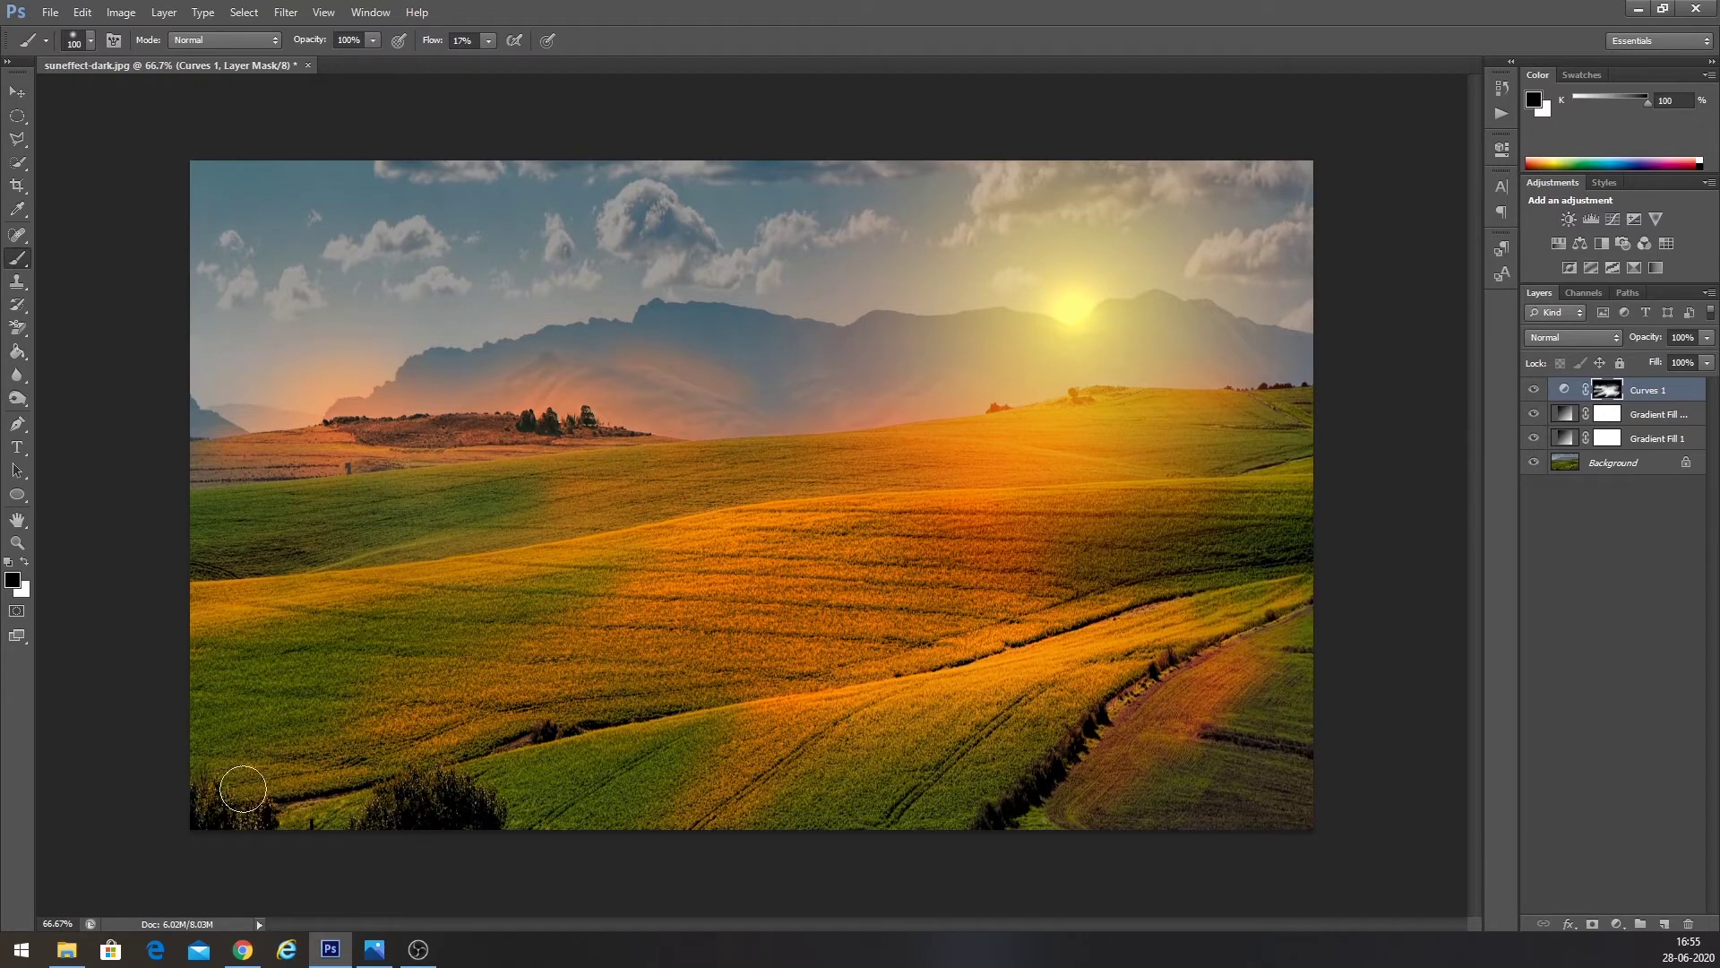
drag(1087, 594, 931, 665)
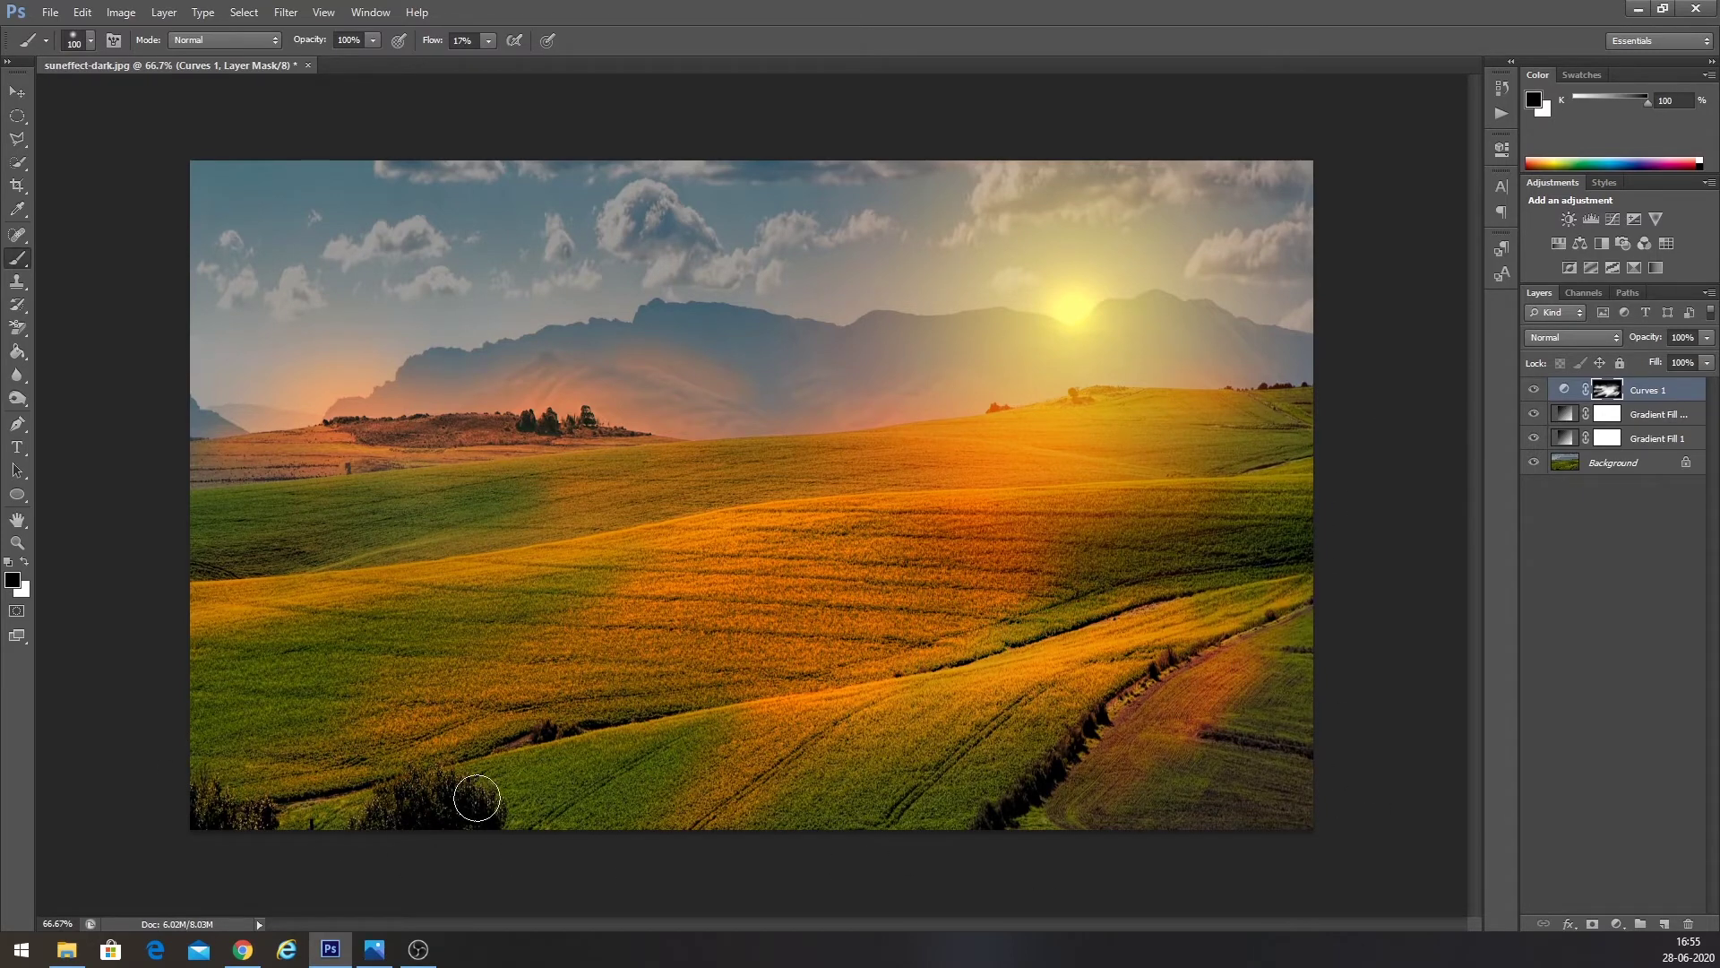
- Paint white on the mask over the lower-left bushes to warm them, and black over the mountain haze above the wooded hill
key(x)
drag(472, 794, 472, 787)
key(x)
key(ctrl+2)
key(ctrl+backslash)
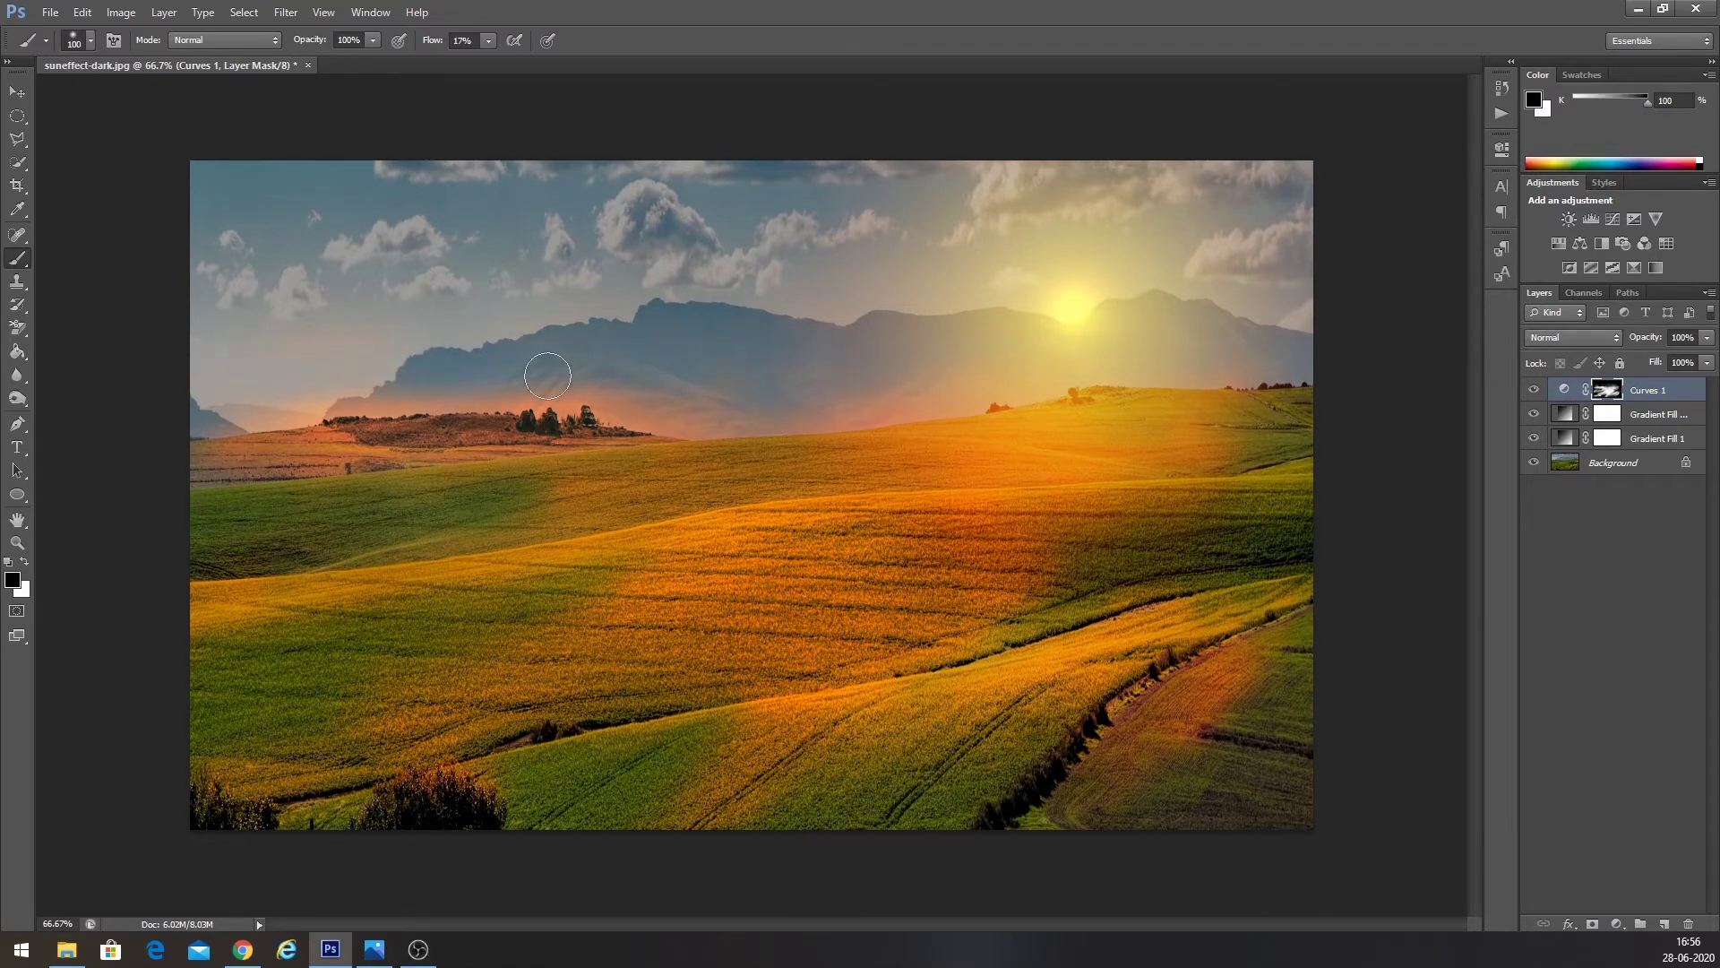
- Add a Levels adjustment layer above the Curves 1 layer
click(1617, 924)
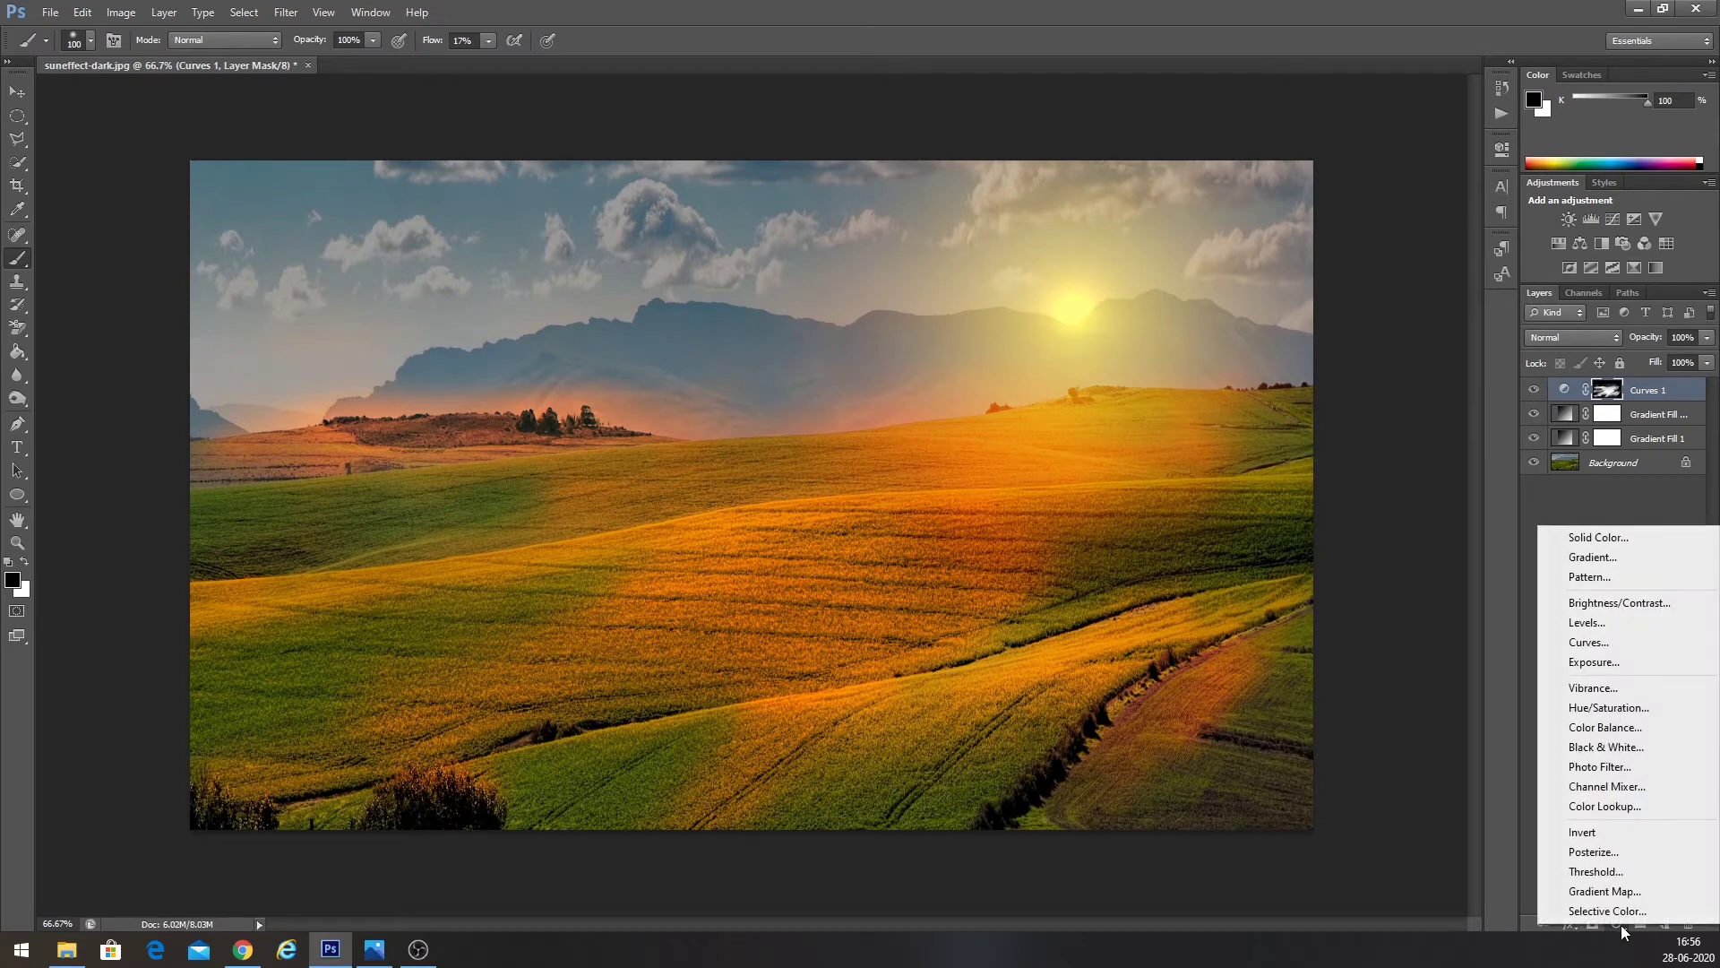
click(1607, 624)
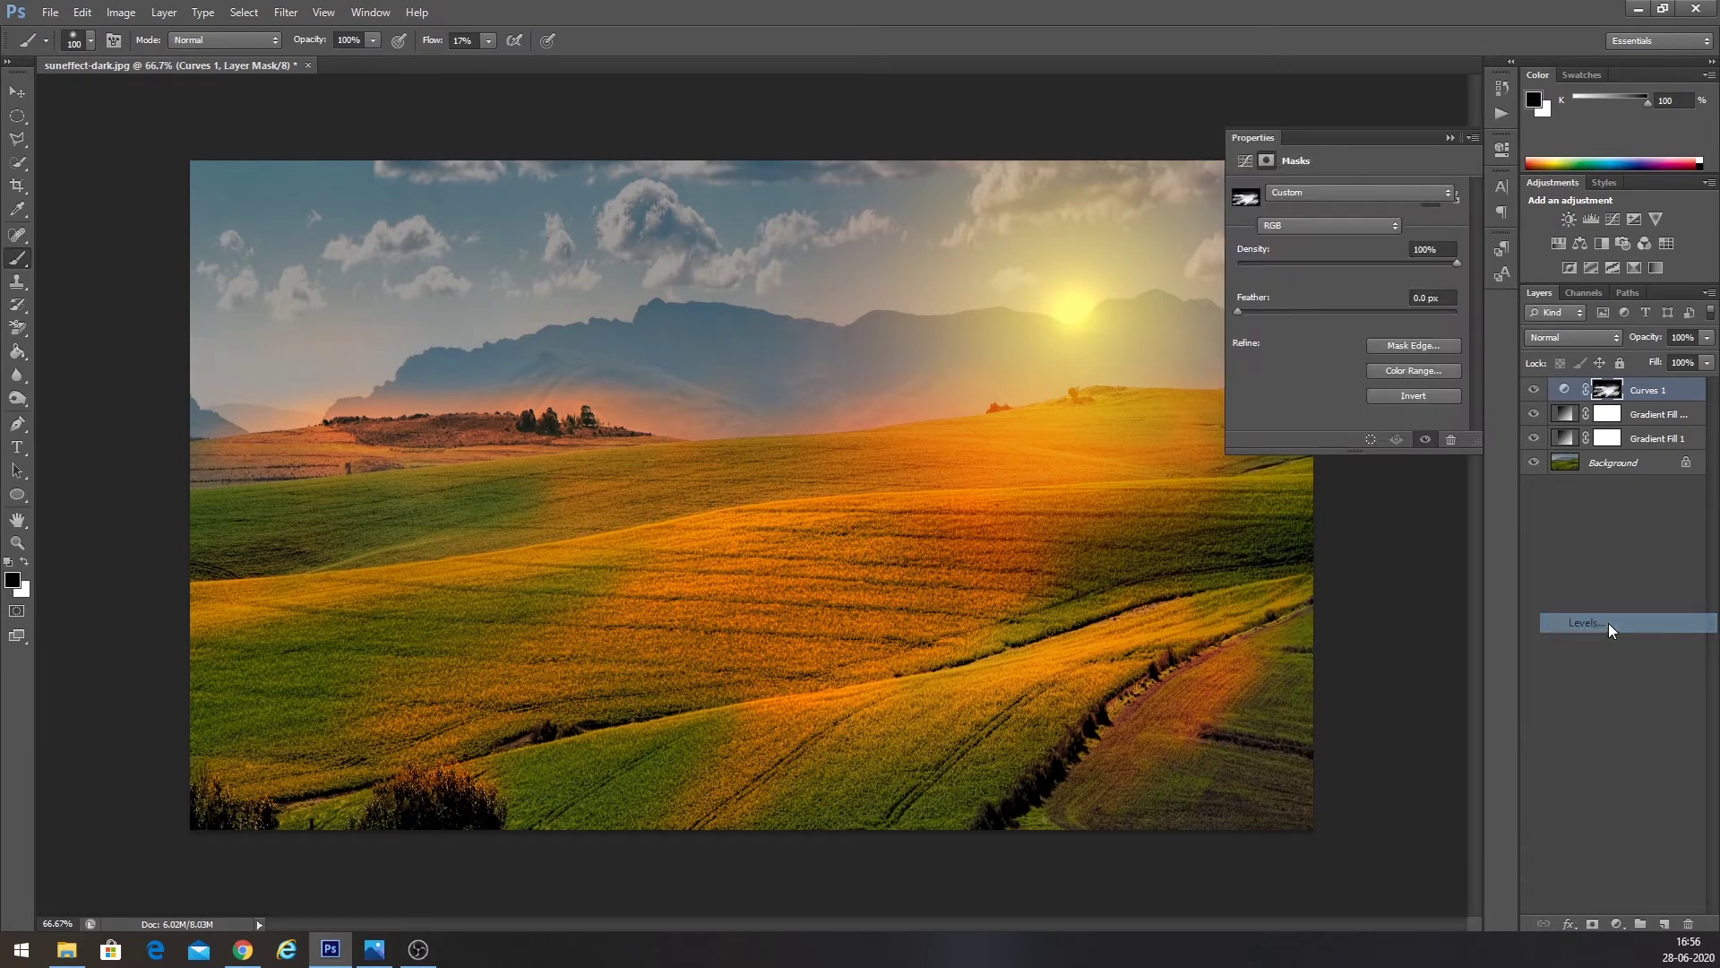
click(1448, 139)
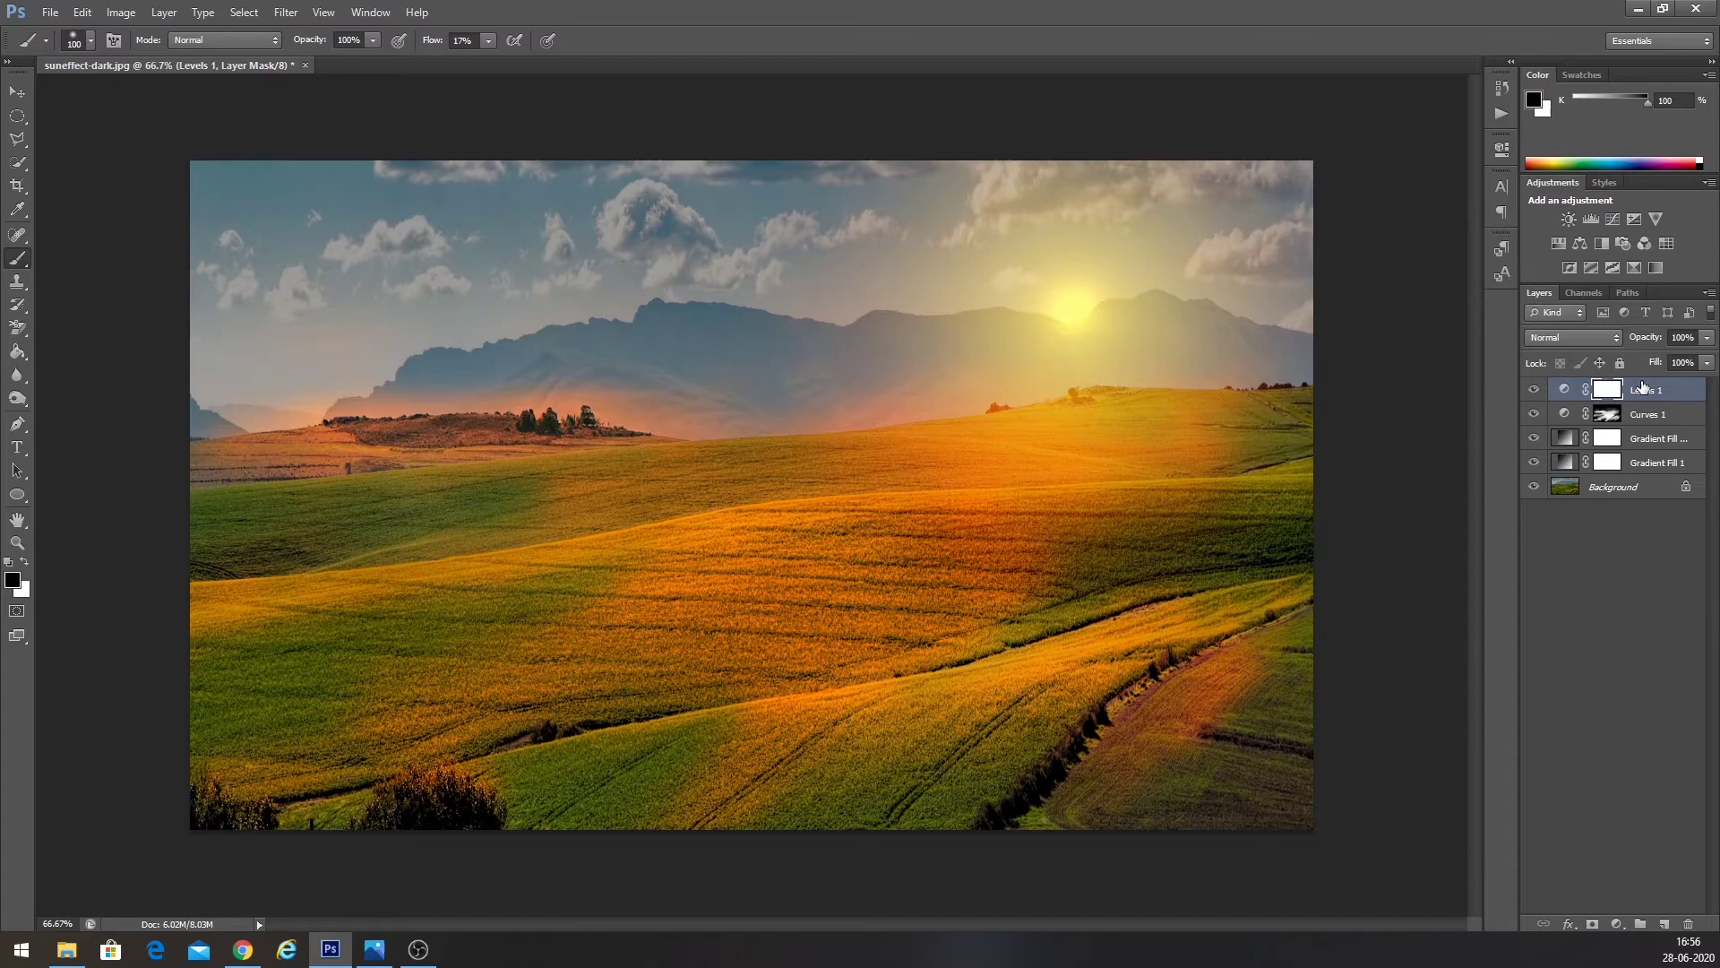
- Reorder the layers so Levels 1 sits directly above Background, with Curves 1 over it and both gradient fills on top
drag(1653, 412, 1647, 470)
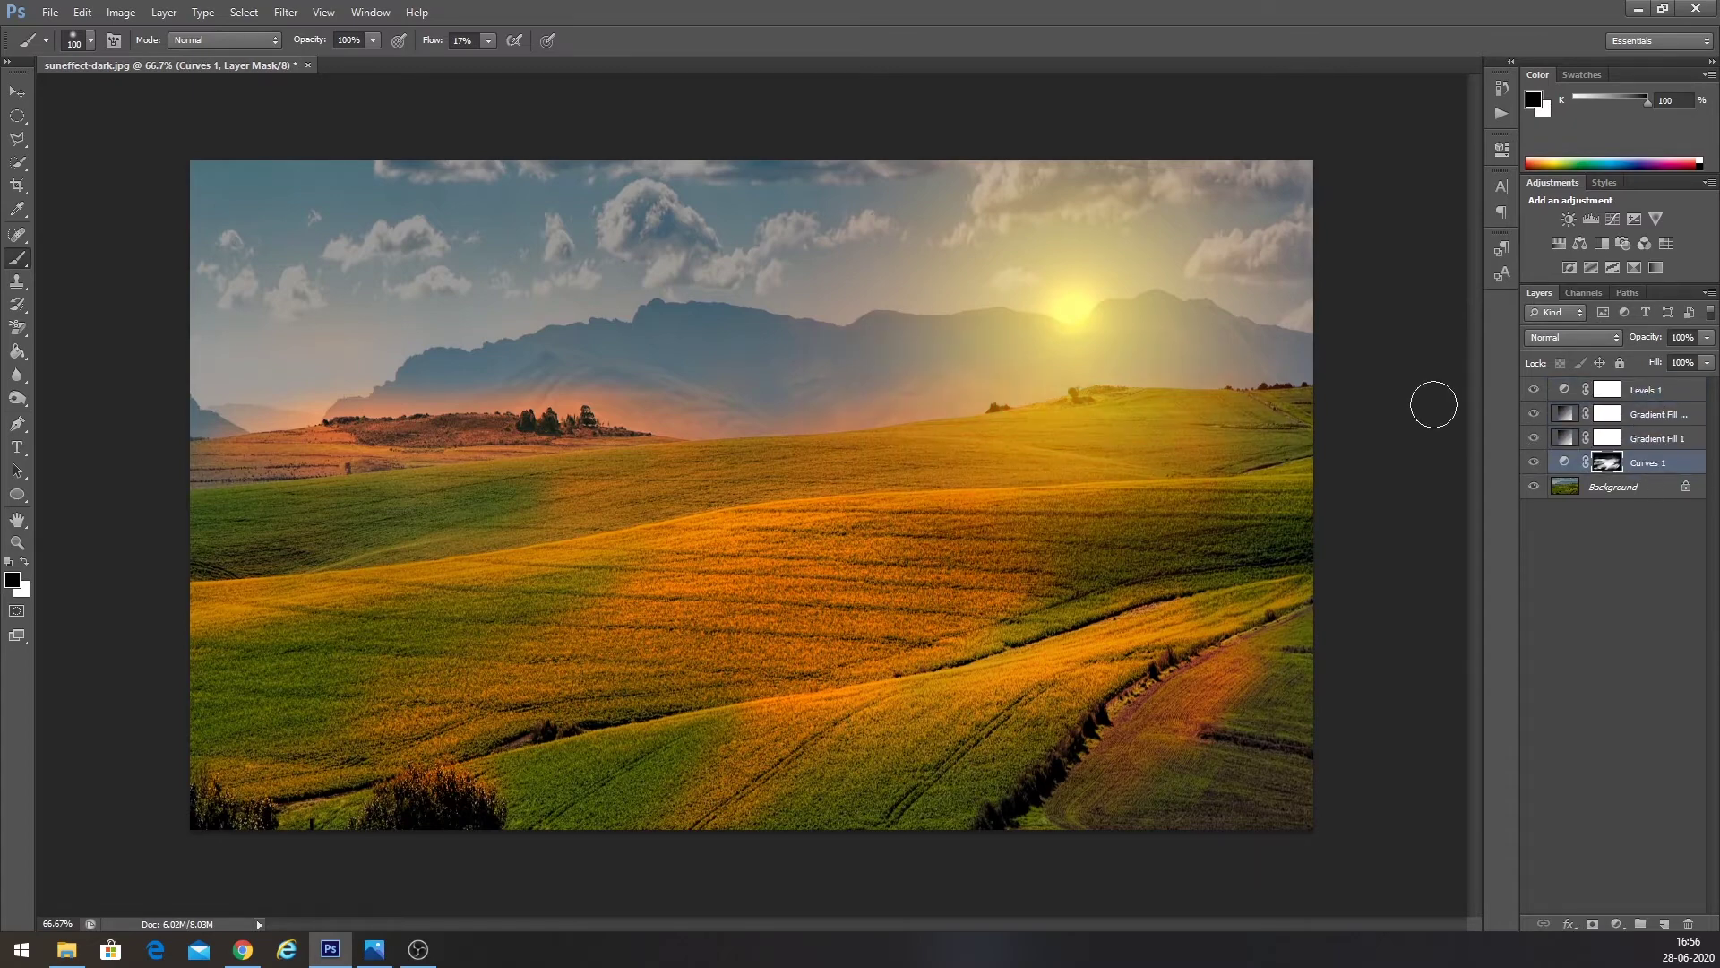
drag(1624, 462, 1617, 418)
click(1529, 418)
click(1533, 413)
drag(1635, 419, 1654, 474)
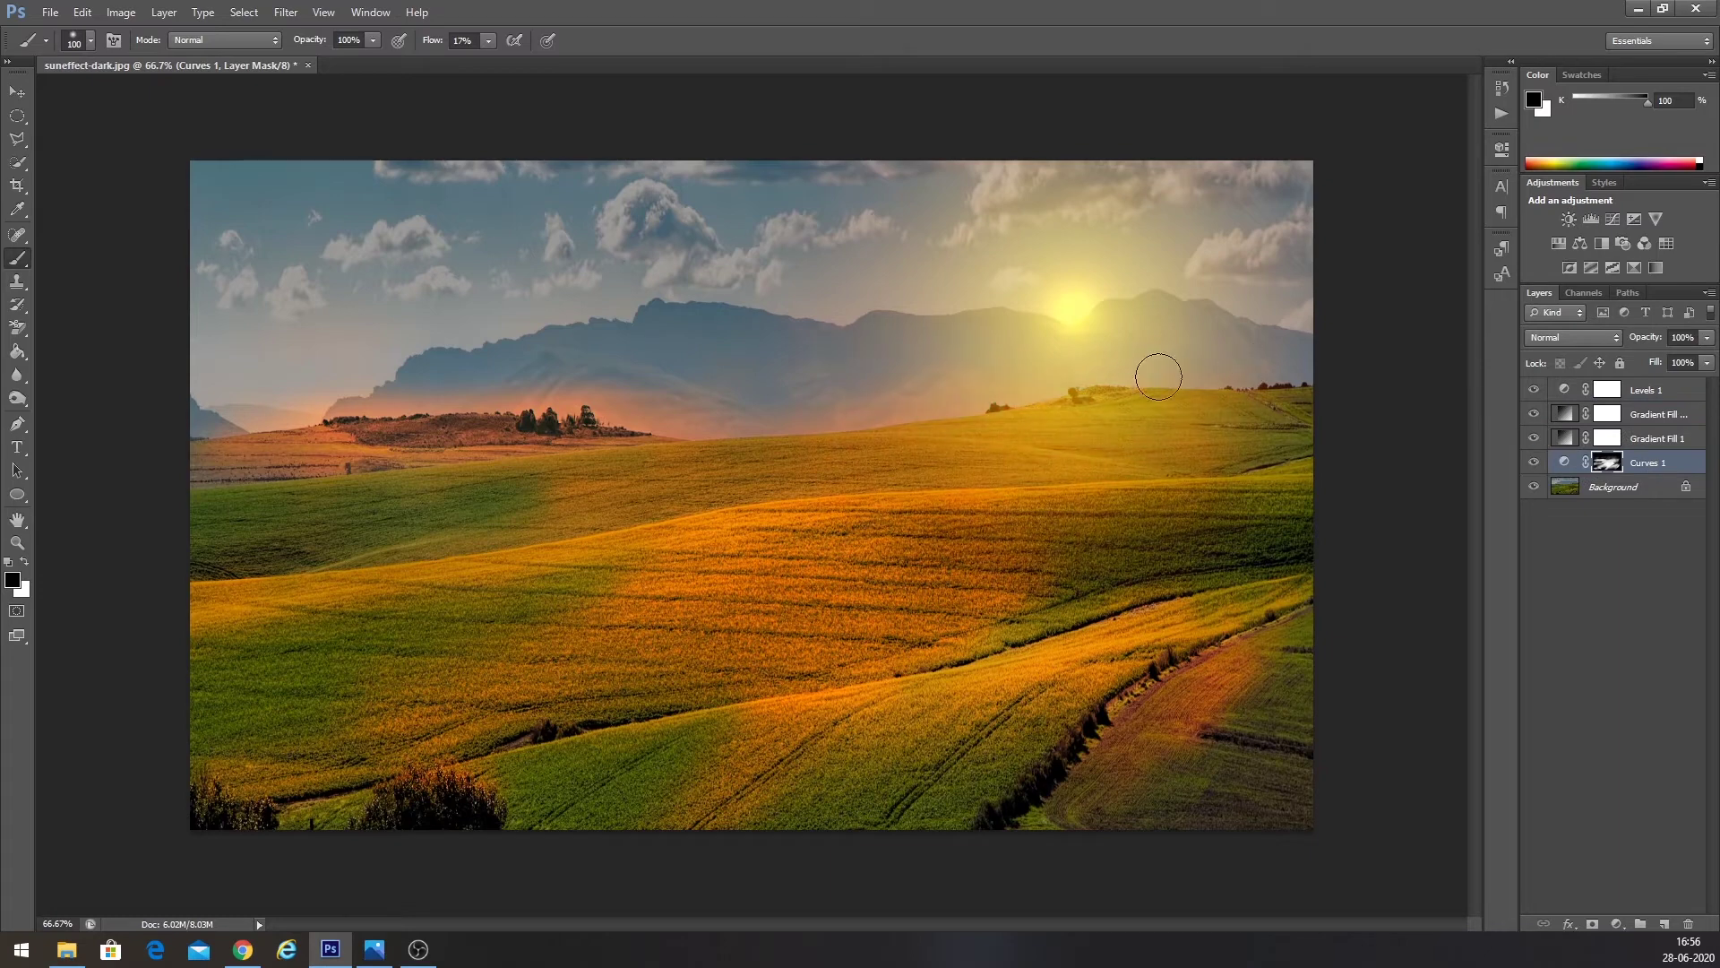
drag(1681, 401, 1658, 475)
- Lower the white output level of Levels 1 to 217 to darken the landscape
double_click(1565, 462)
drag(1458, 374, 1441, 377)
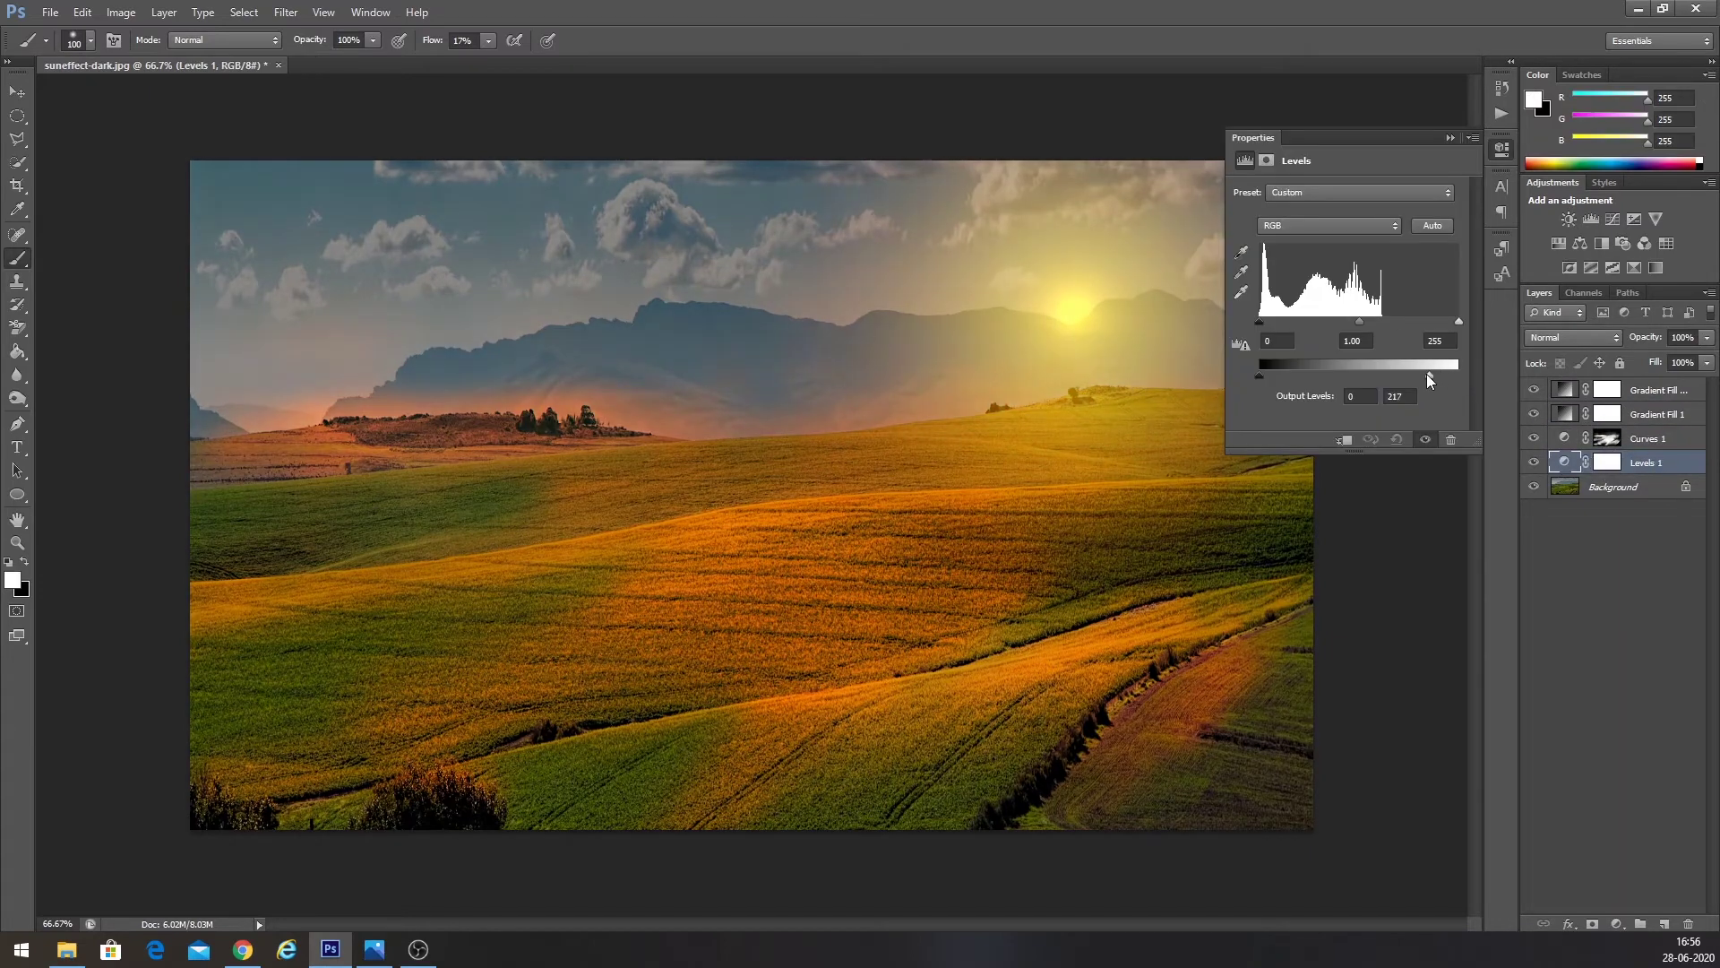
click(1450, 138)
double_click(1567, 465)
click(1449, 138)
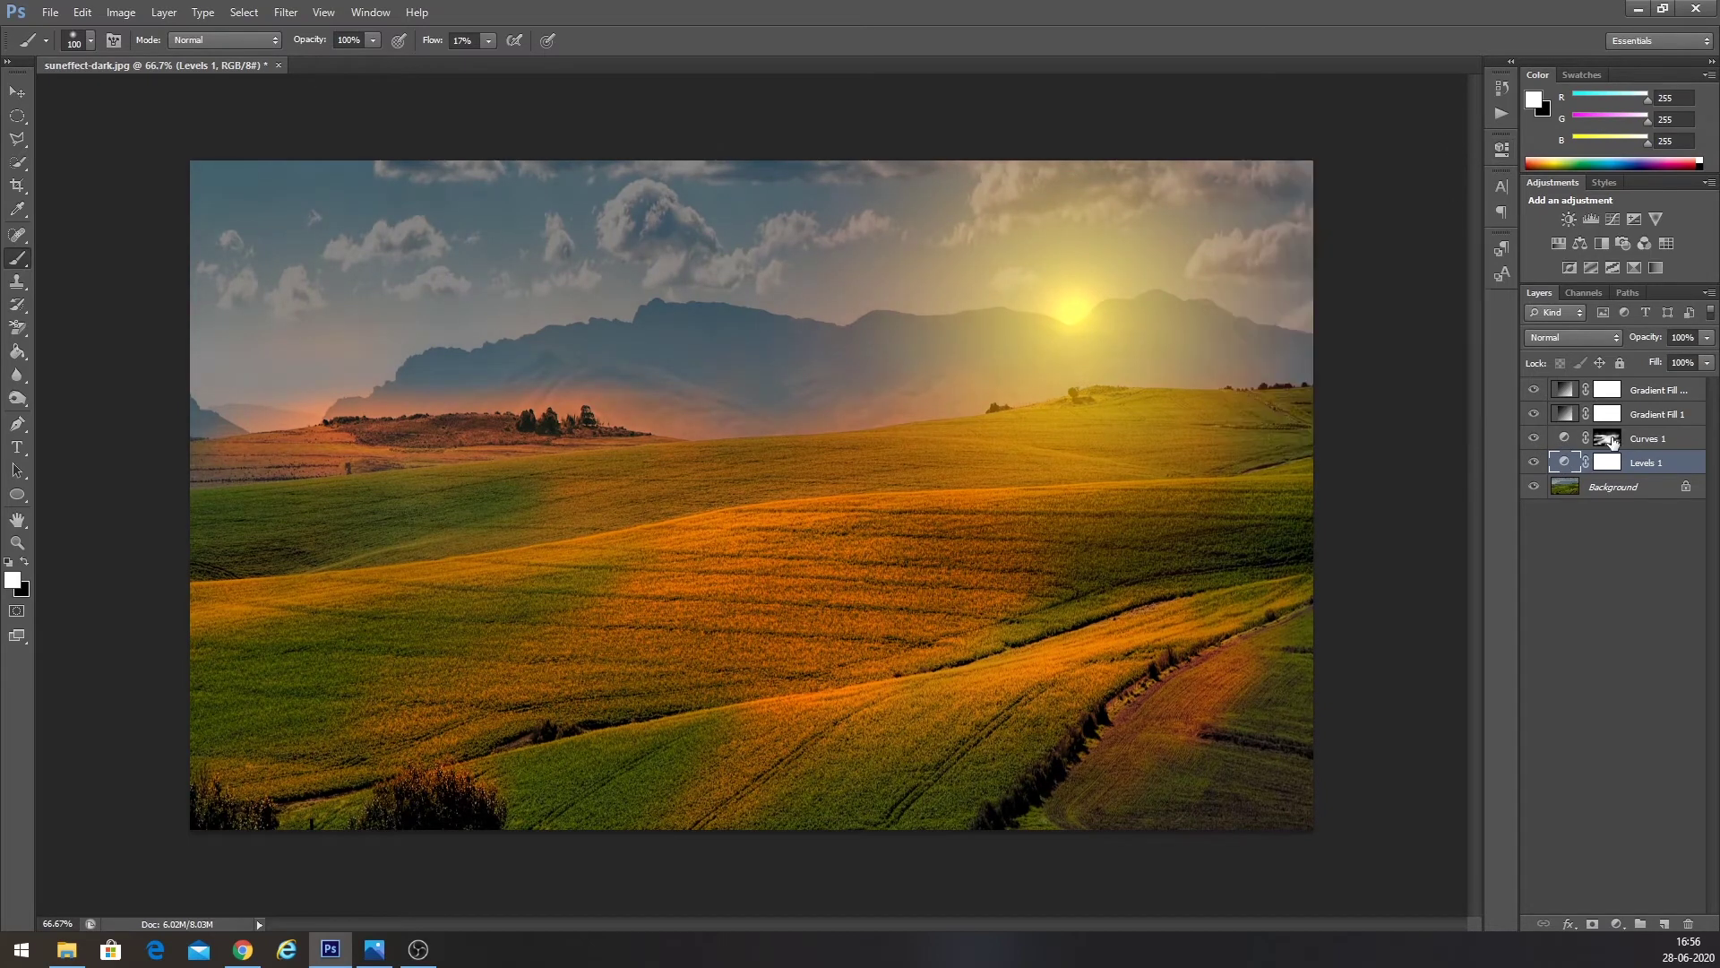
click(1608, 438)
key(x)
key(x)
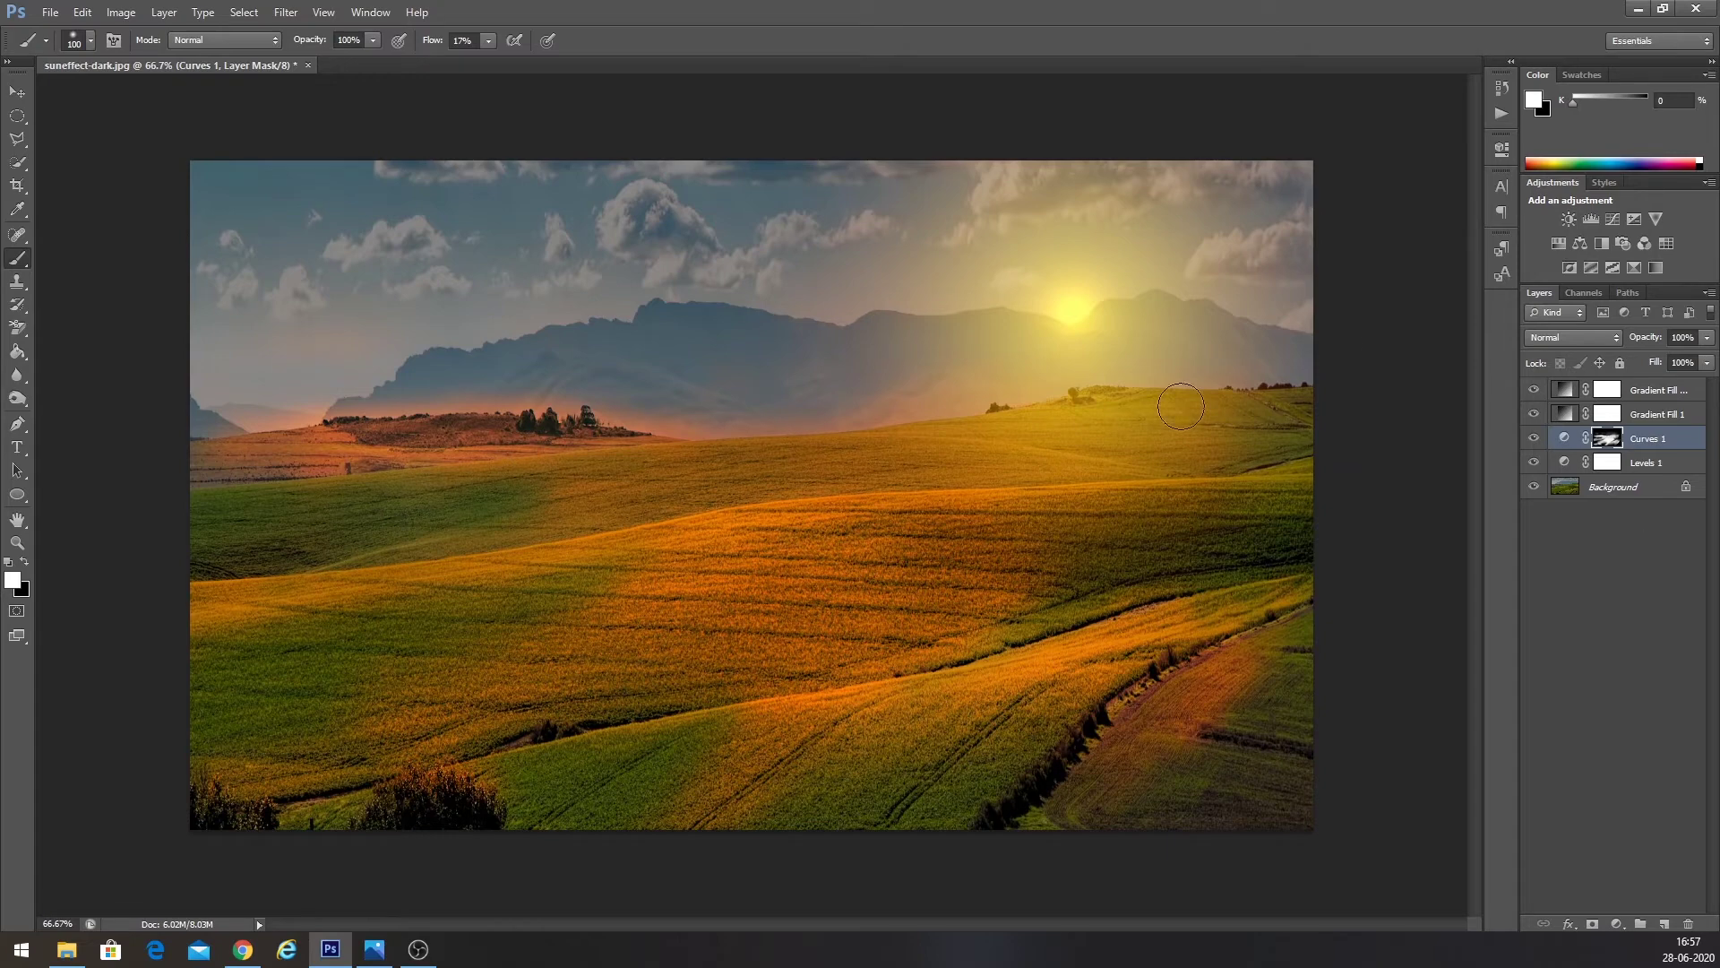
- Duplicate the Background layer and keep the copy selected
click(1628, 488)
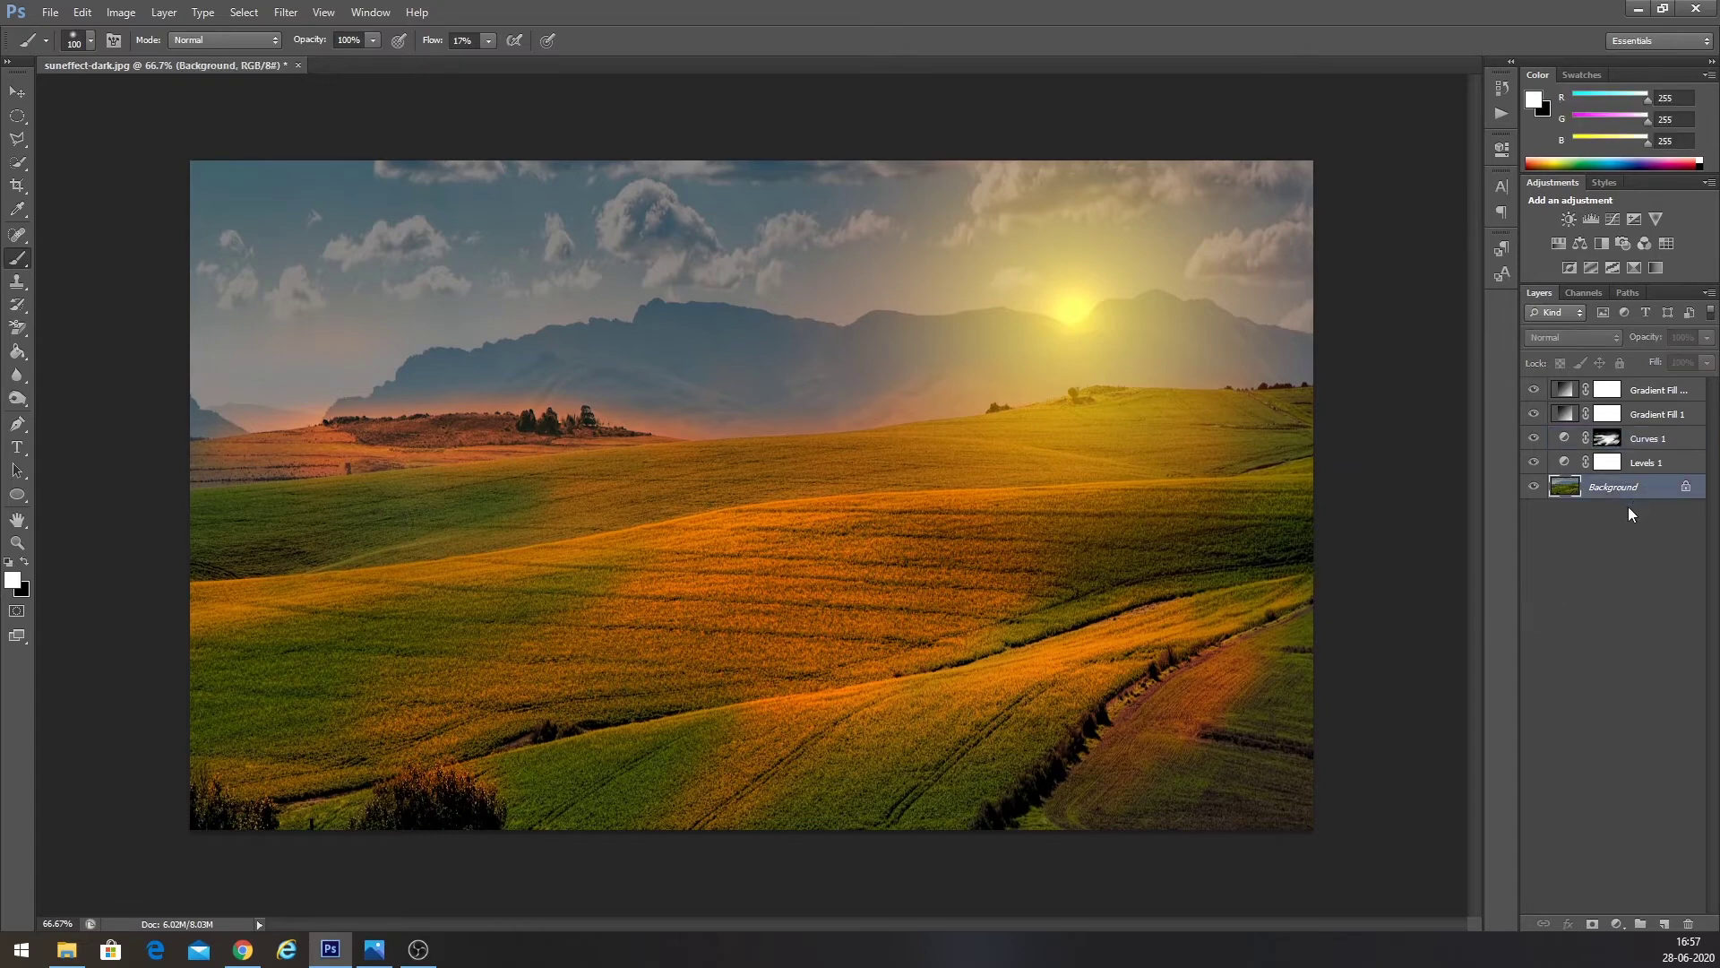
key(ctrl+j)
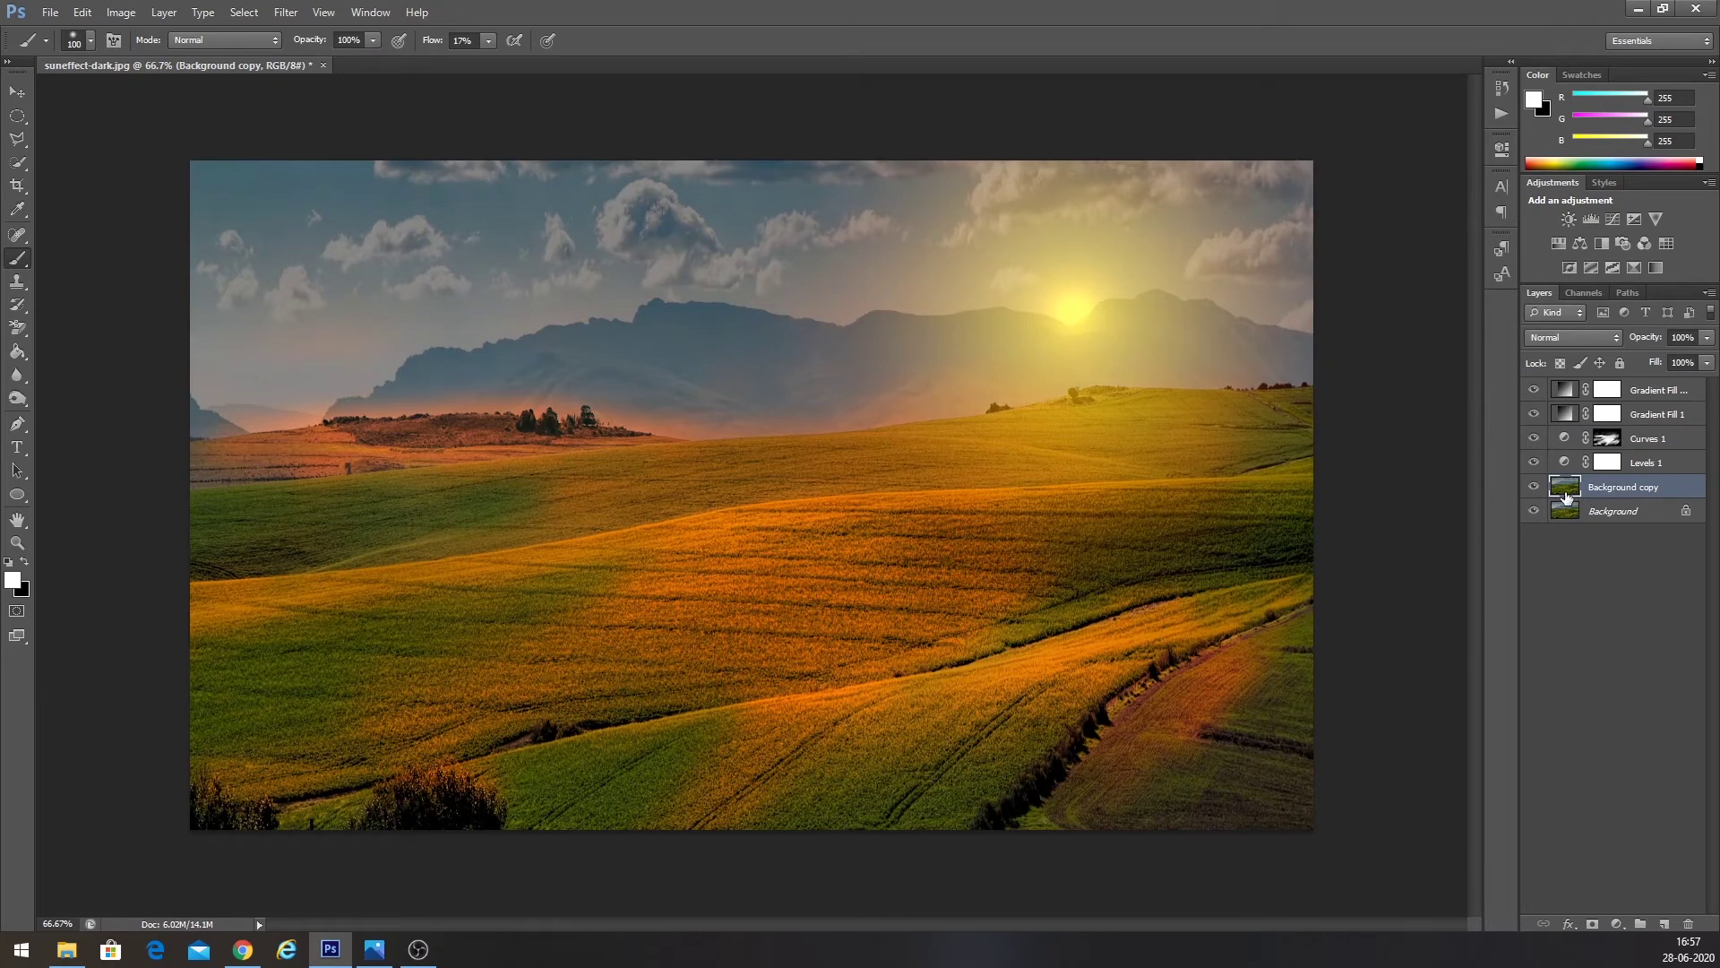
click(1600, 516)
click(1605, 490)
- Apply a strong Gaussian Blur to Background copy and hide the four adjustment and gradient layers above it
click(286, 12)
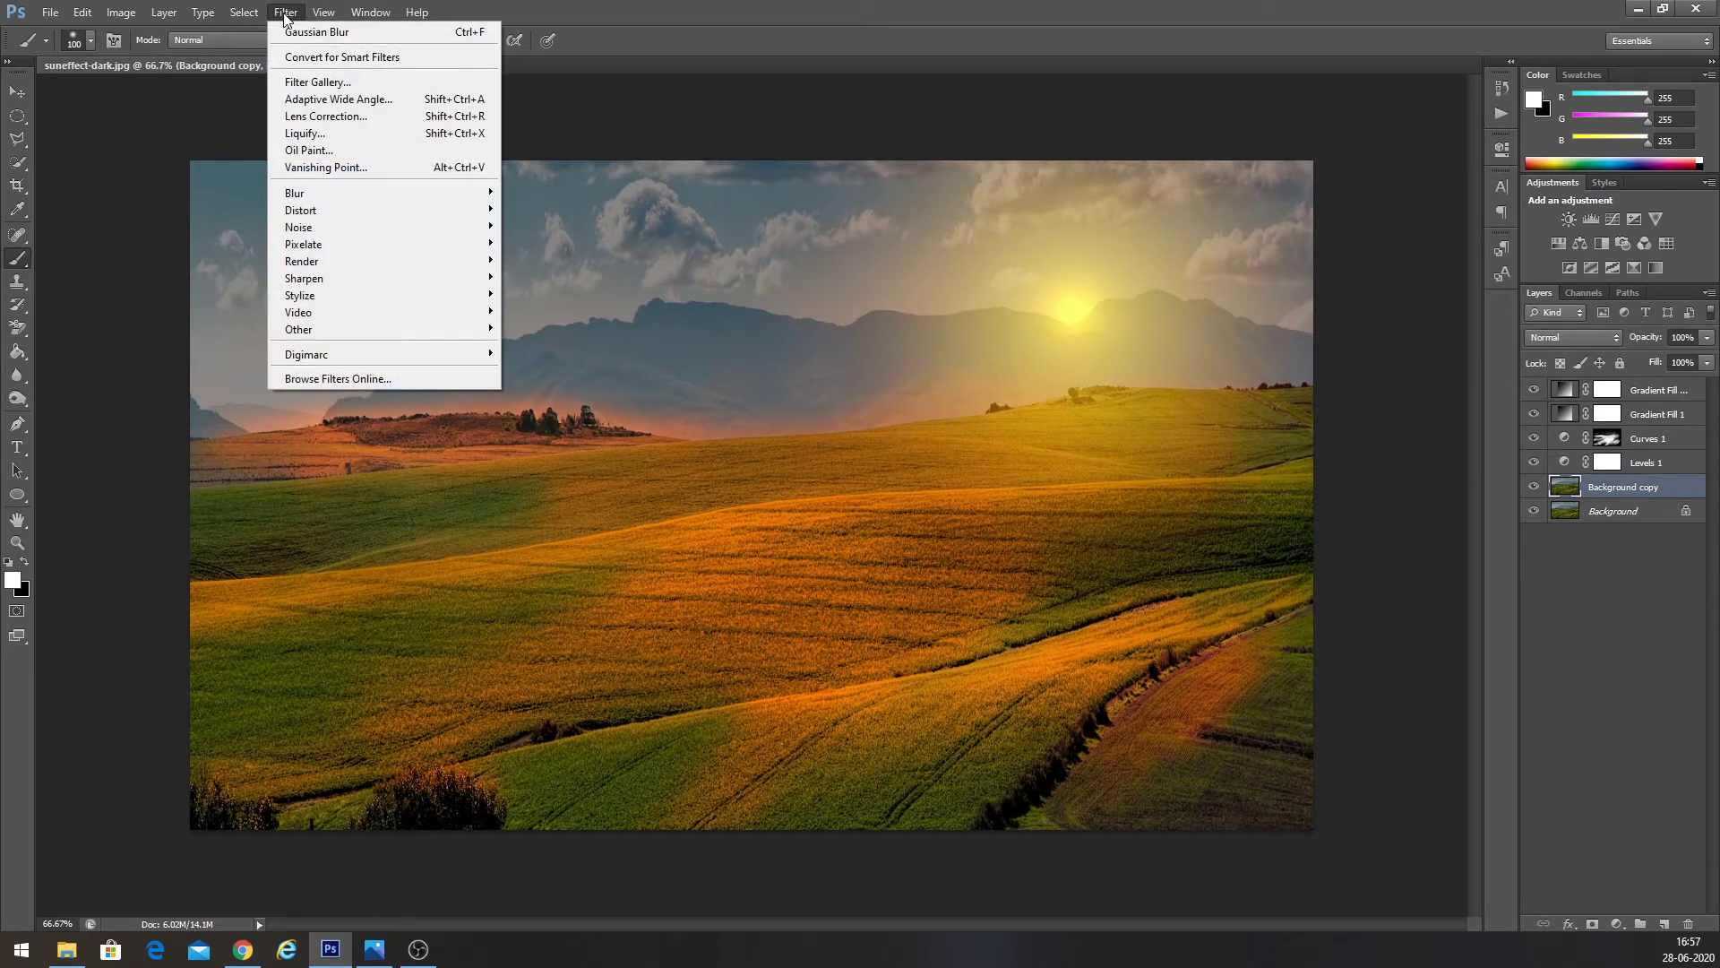
mouse_move(404, 194)
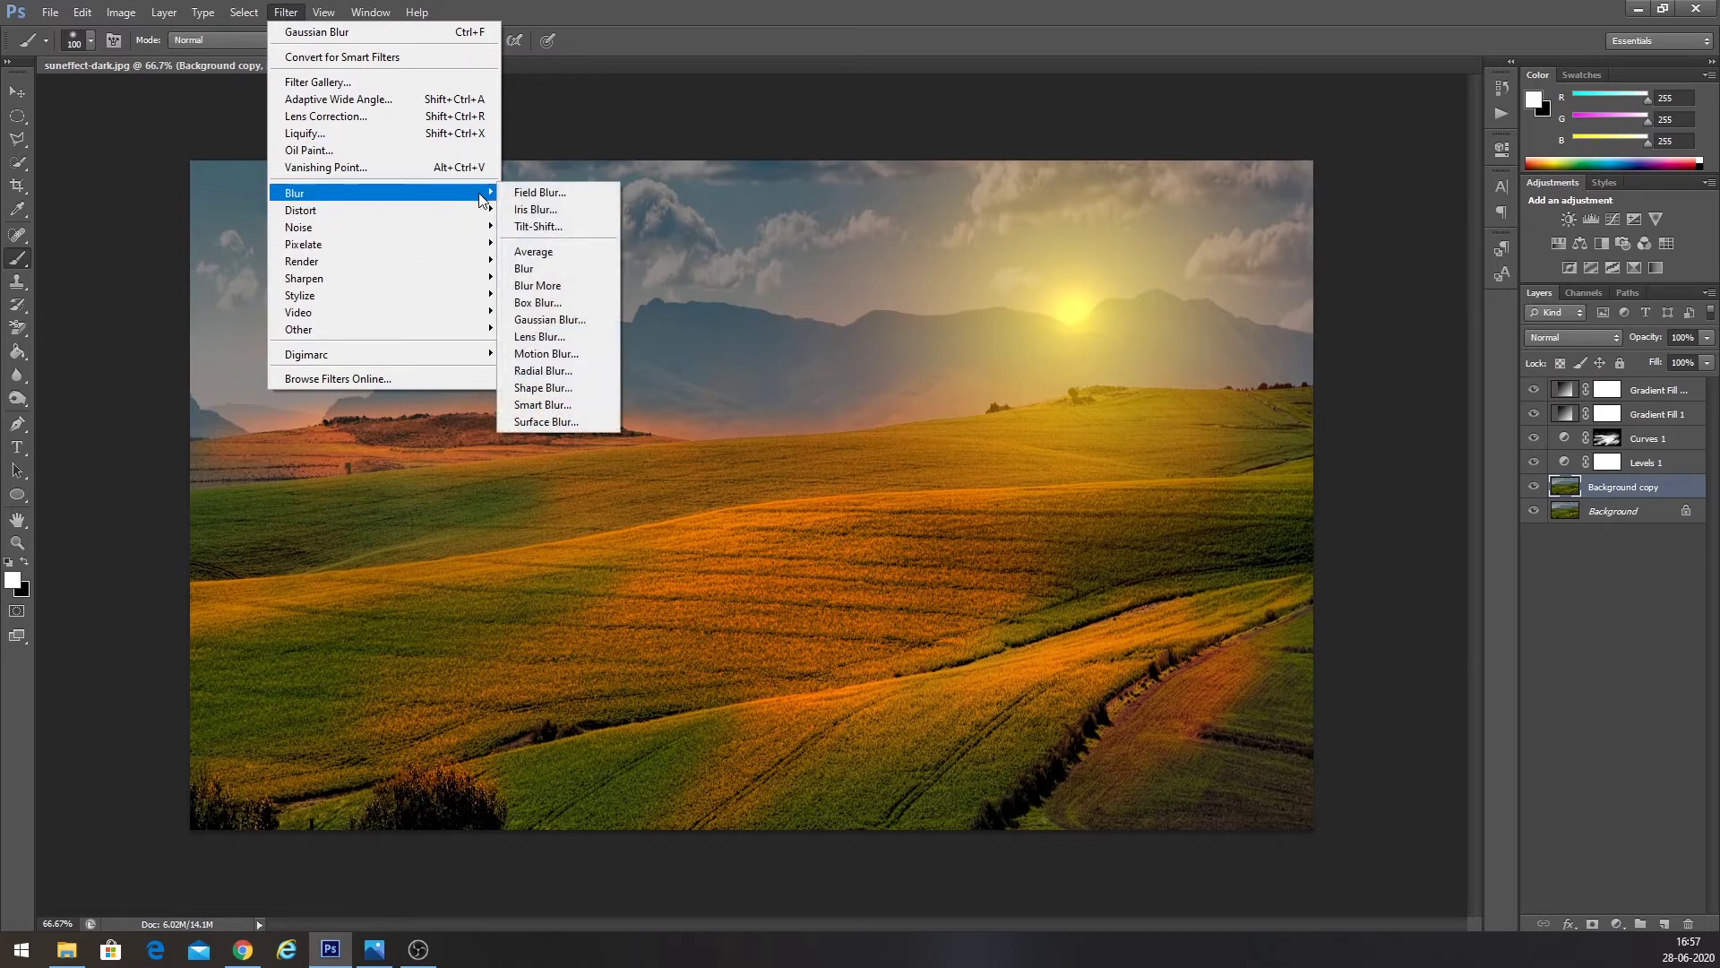
click(567, 321)
drag(883, 611, 889, 611)
drag(915, 363, 1227, 320)
key(Return)
key(b)
drag(1534, 389, 1534, 463)
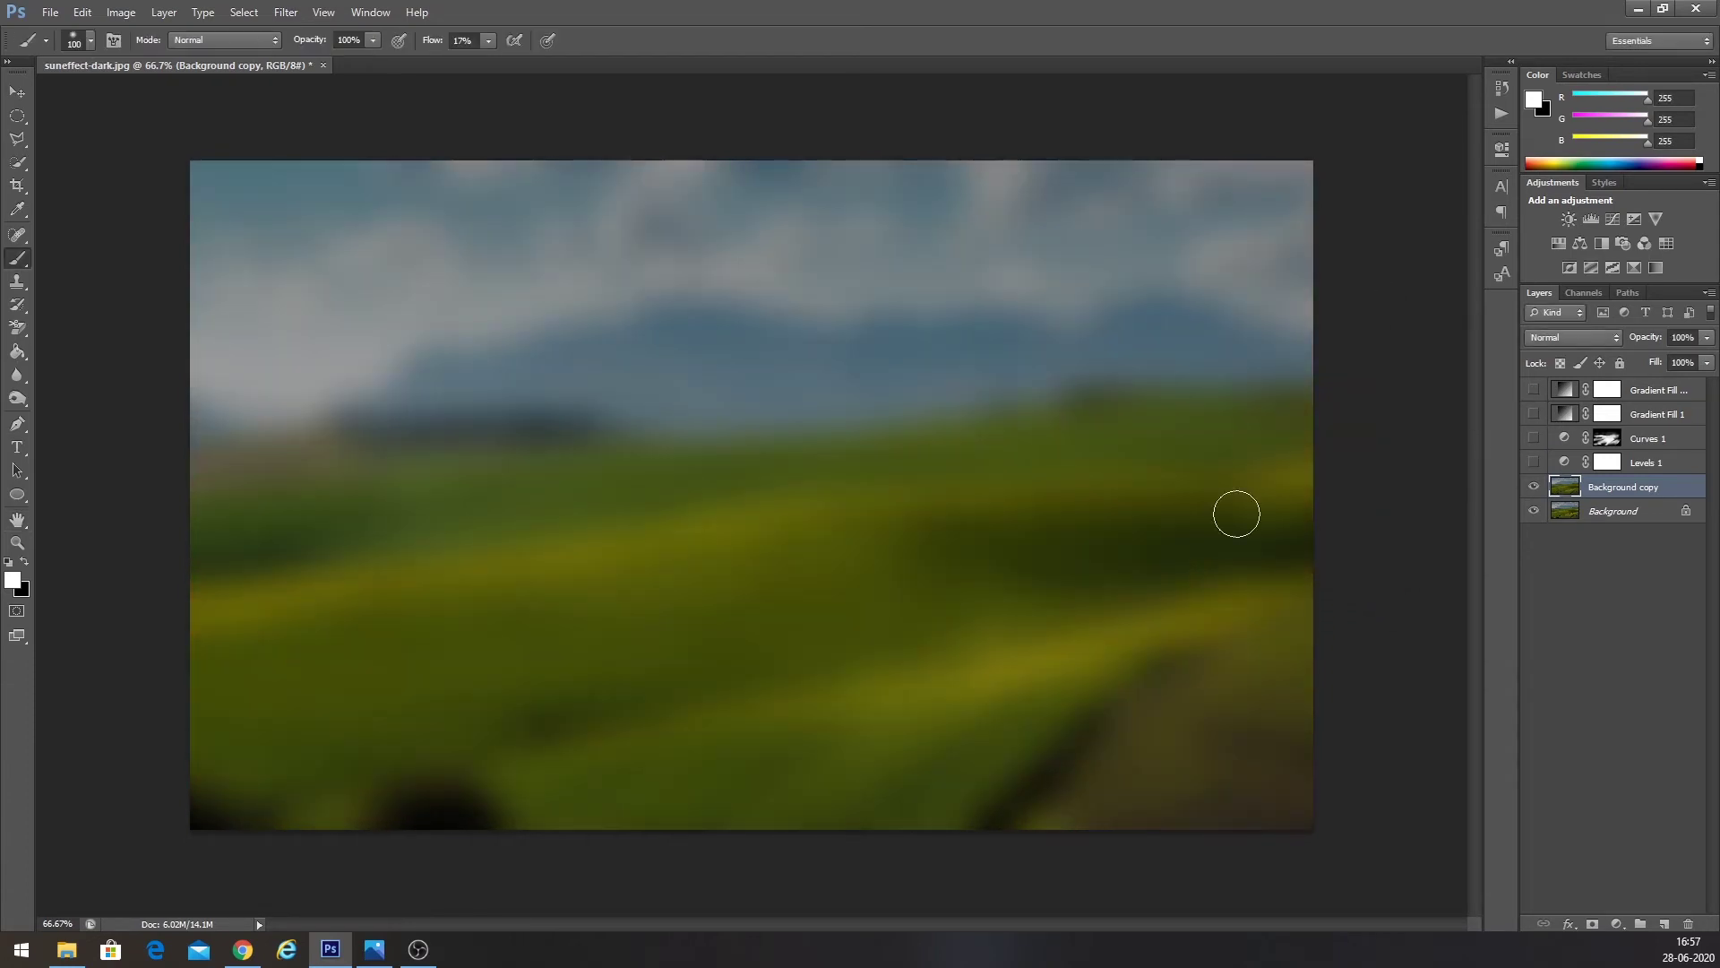
- Add a Curves adjustment layer above the blurred copy and reshape its curves to warm the image
click(1618, 924)
click(1590, 644)
drag(1377, 301, 1333, 257)
click(1339, 216)
click(1333, 265)
drag(1453, 235, 1454, 319)
- Fine-tune the individual colour channel curves of Curves 2 to give the whole image a strong orange tint
click(1392, 215)
click(1376, 277)
click(1389, 216)
click(1376, 263)
click(1384, 216)
click(1373, 280)
click(1380, 216)
click(1373, 264)
click(1348, 216)
click(1333, 236)
drag(1334, 257, 1342, 274)
drag(1300, 351, 1296, 371)
drag(1342, 274, 1347, 275)
click(1449, 137)
- Copy the entire blurred Background copy and paste it into the Curves 2 layer mask
click(1604, 520)
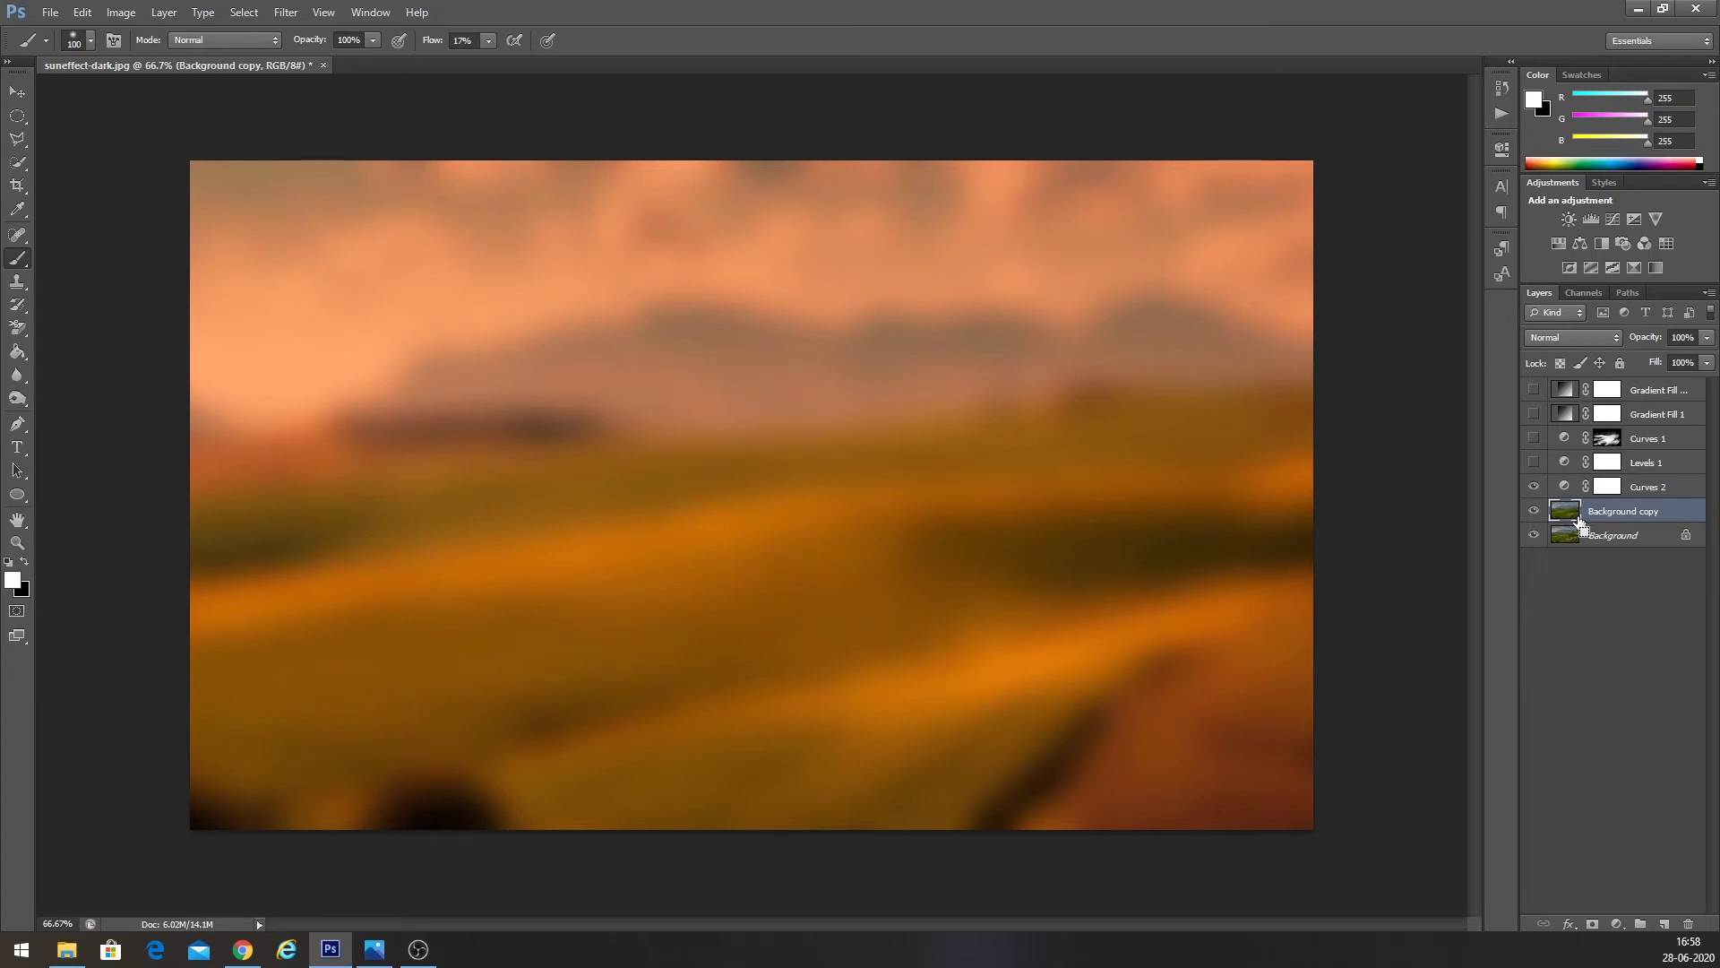
key(ctrl+a)
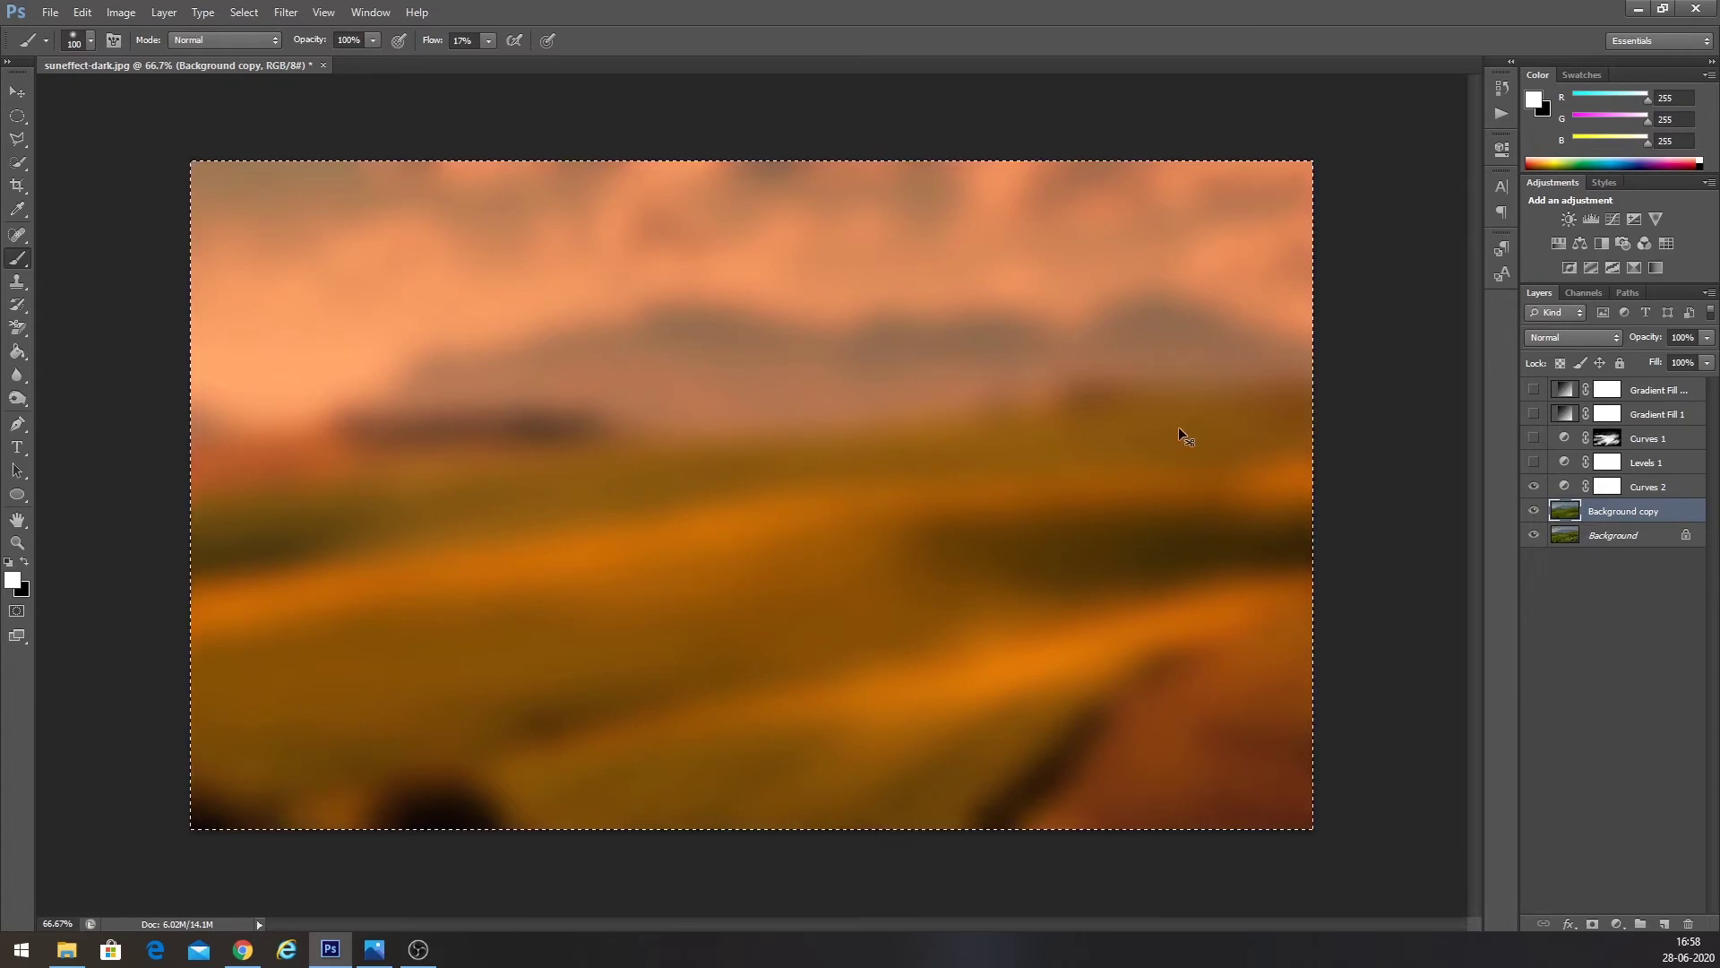
click(1618, 491)
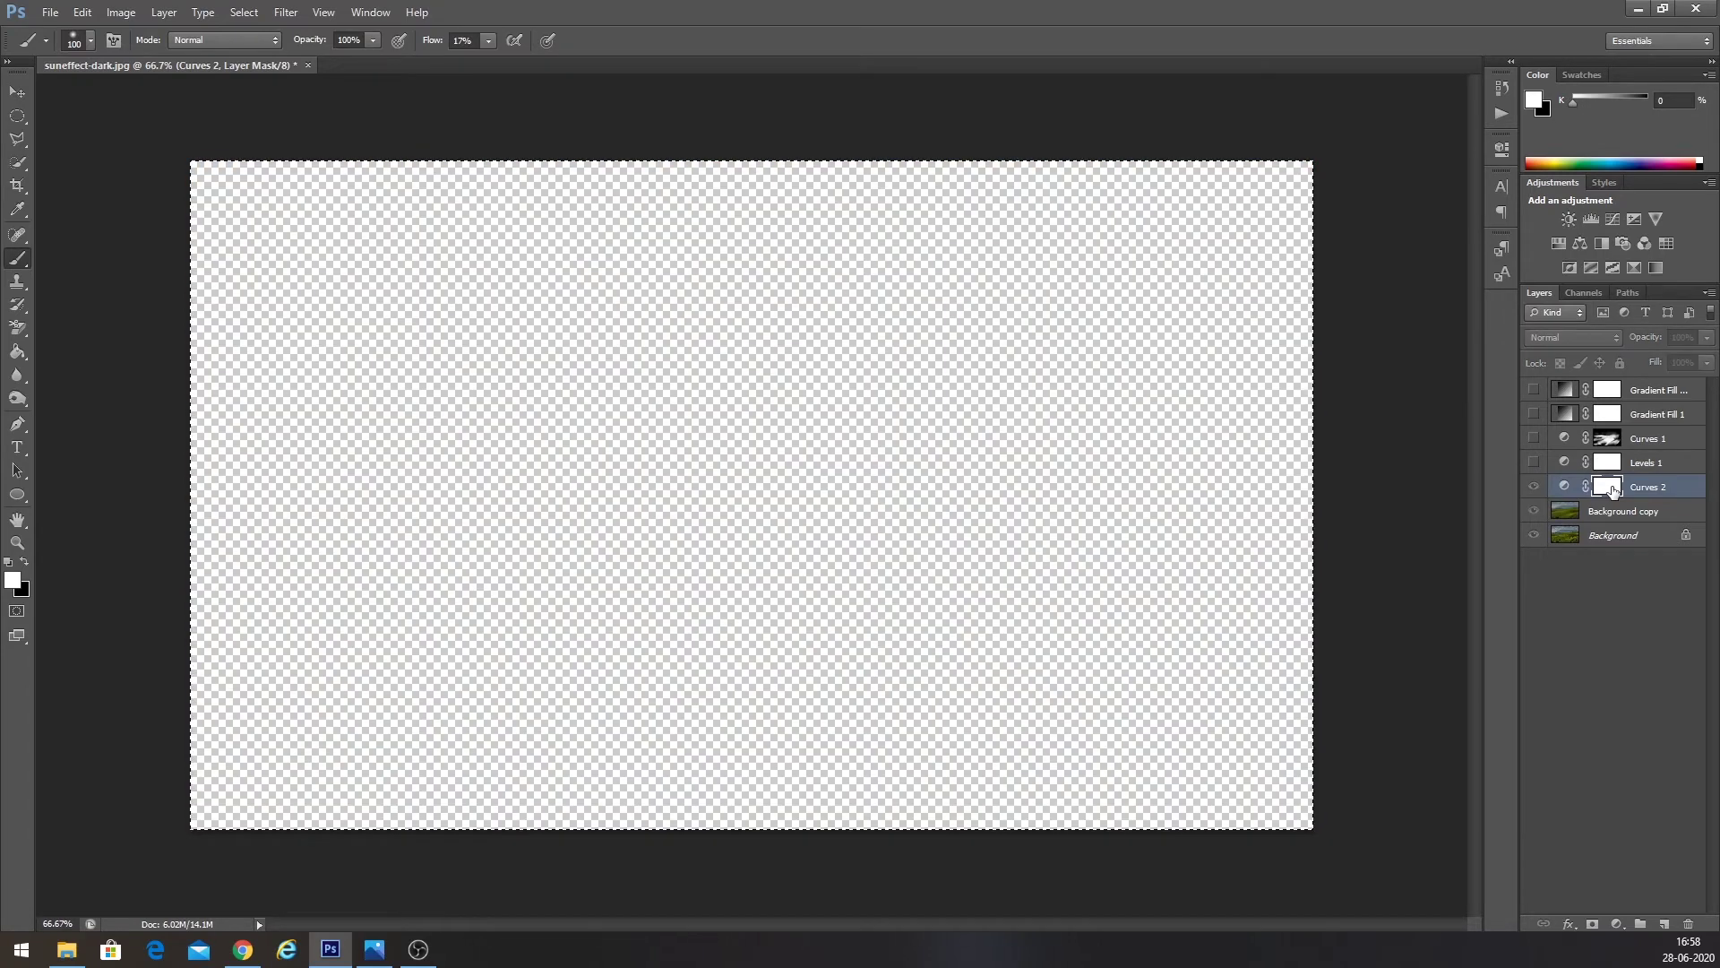
alt+click(1612, 488)
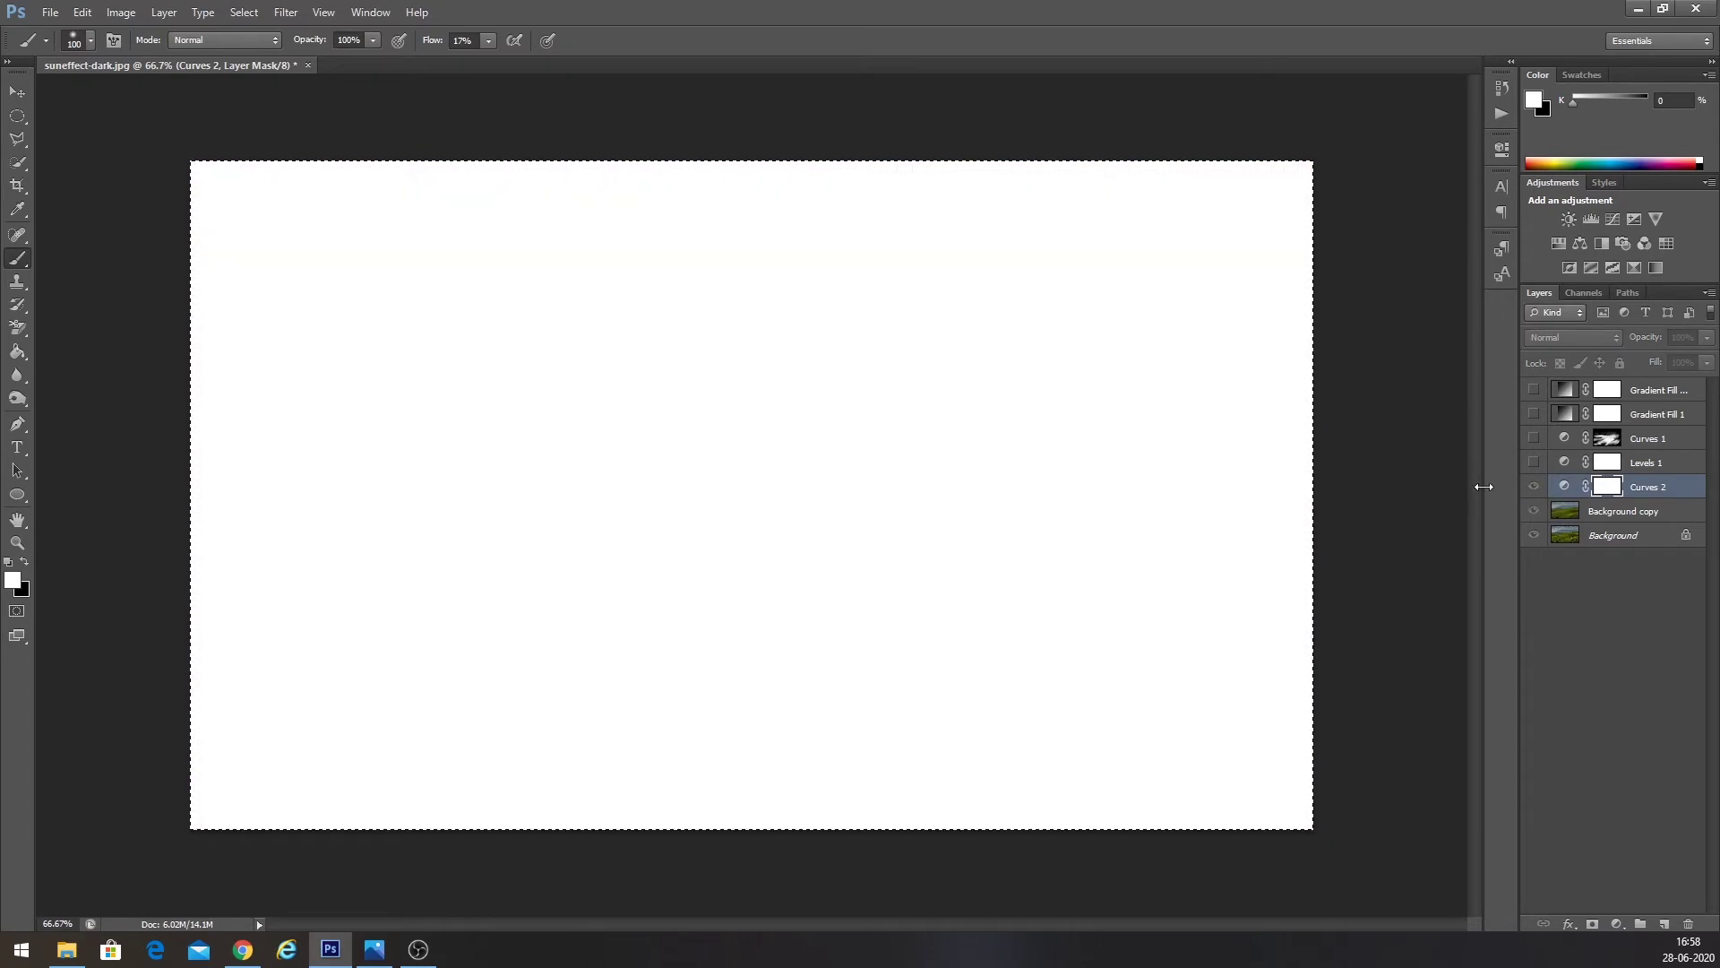
key(ctrl+v)
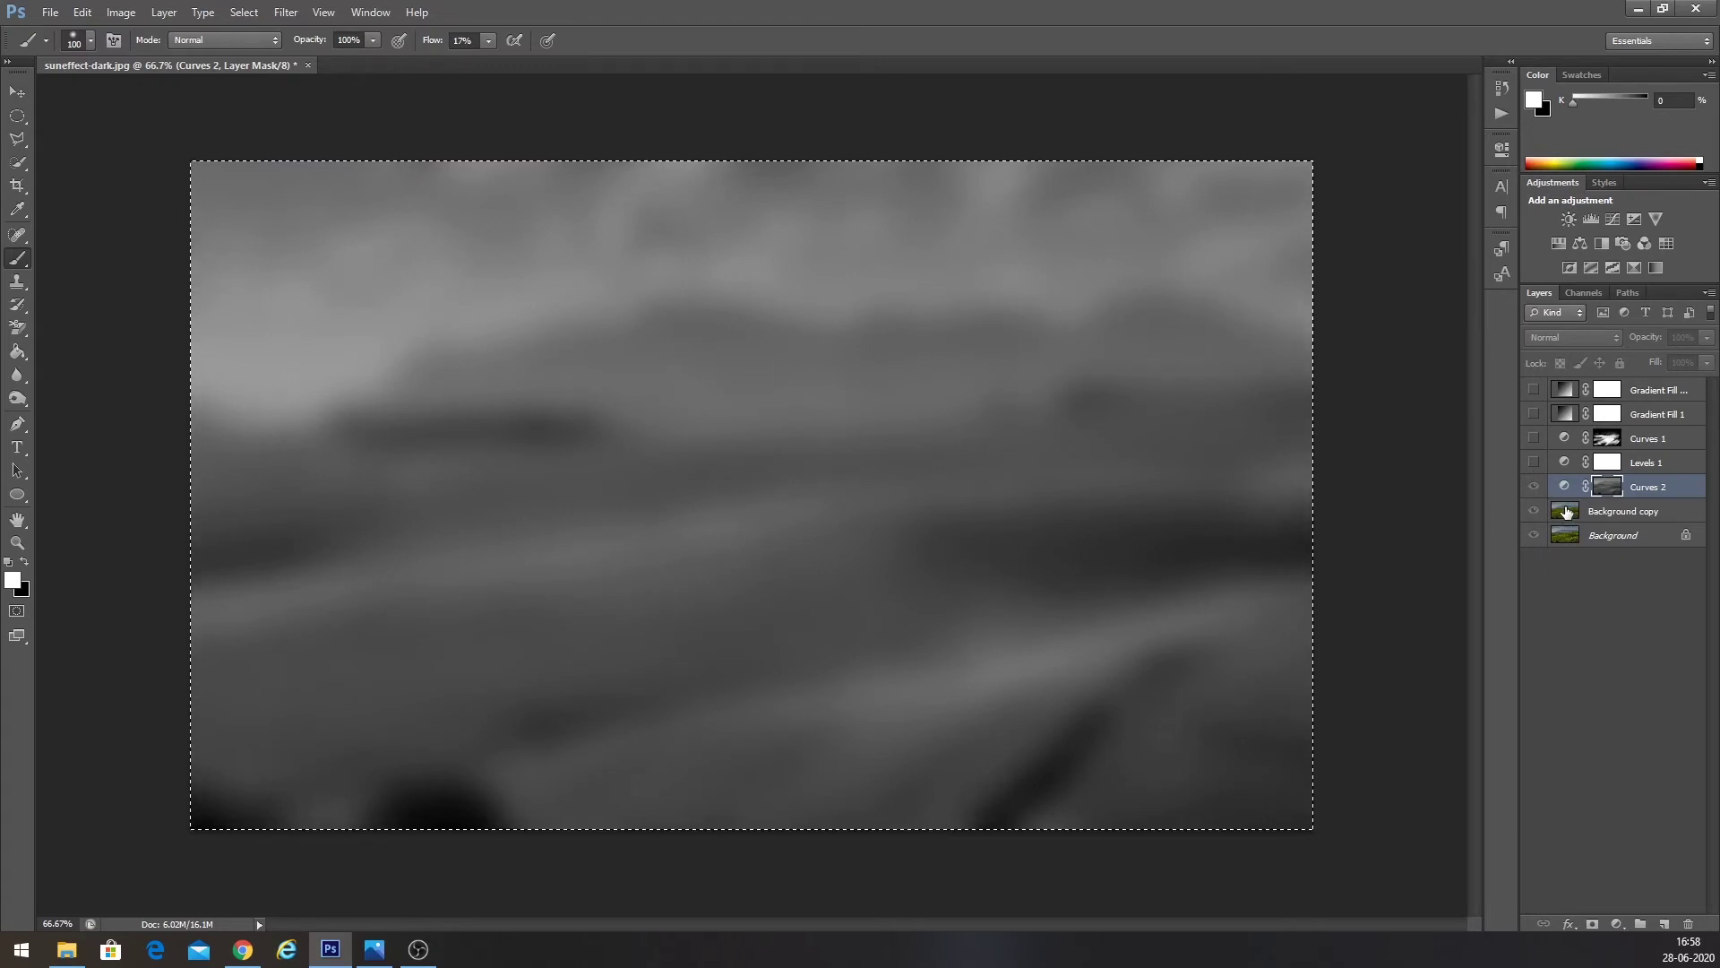
- Delete the blurred Background copy layer
click(1602, 516)
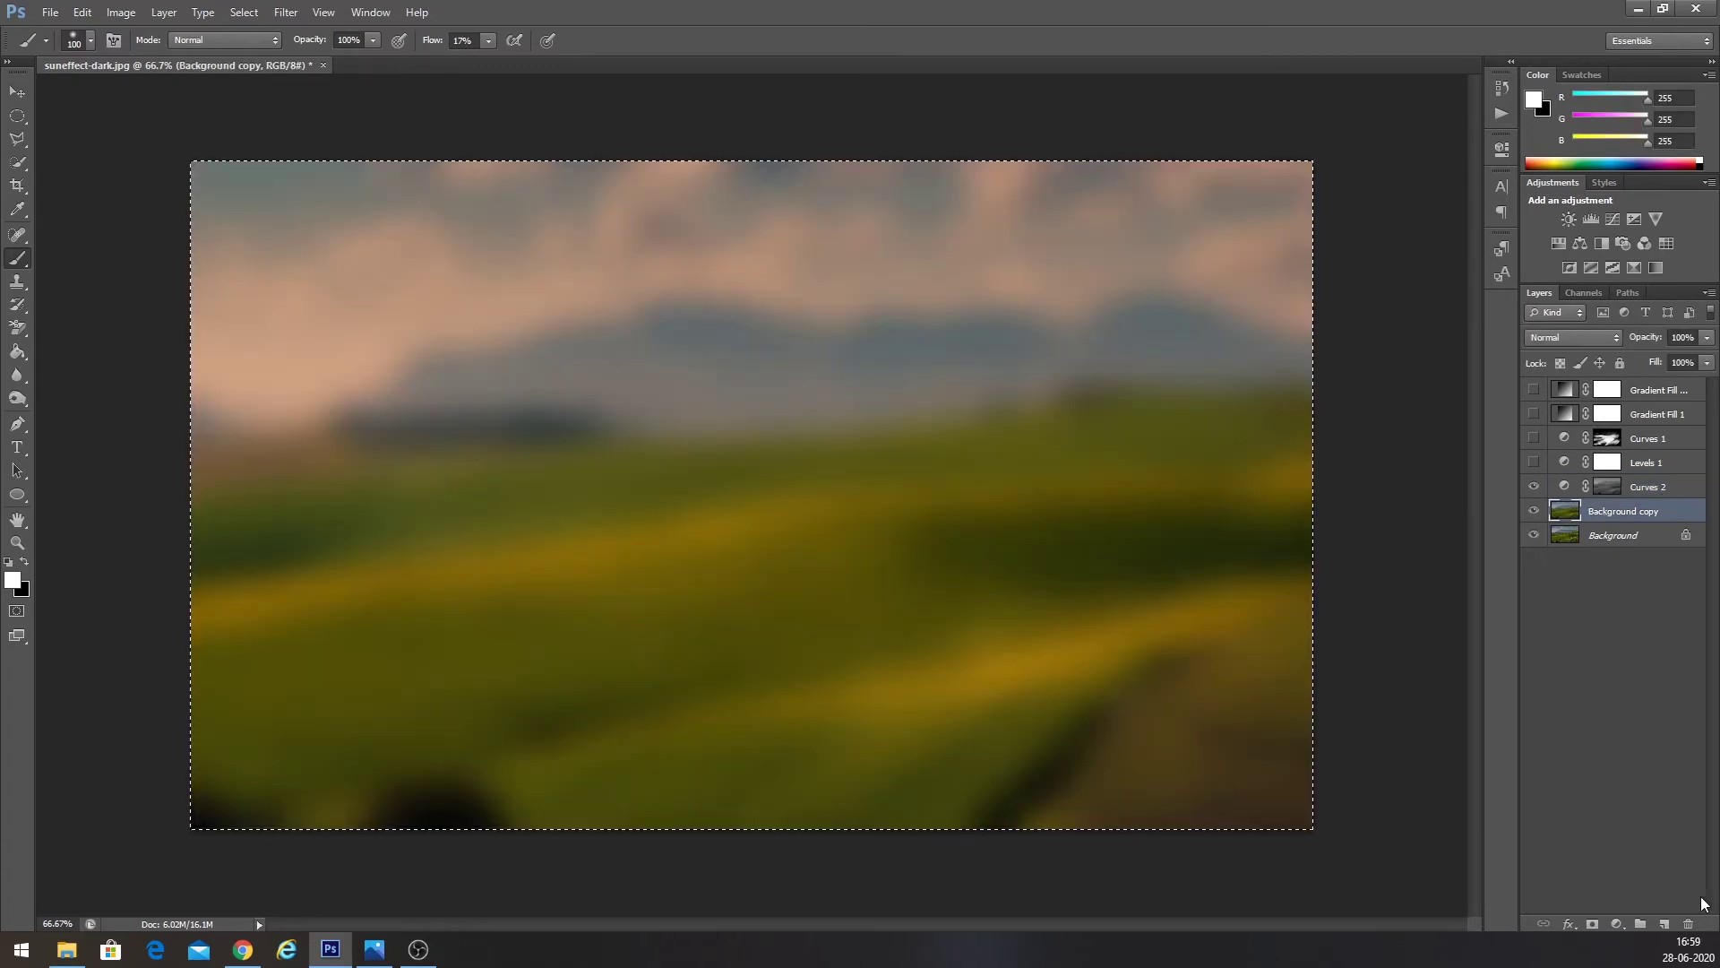
click(1690, 928)
click(820, 354)
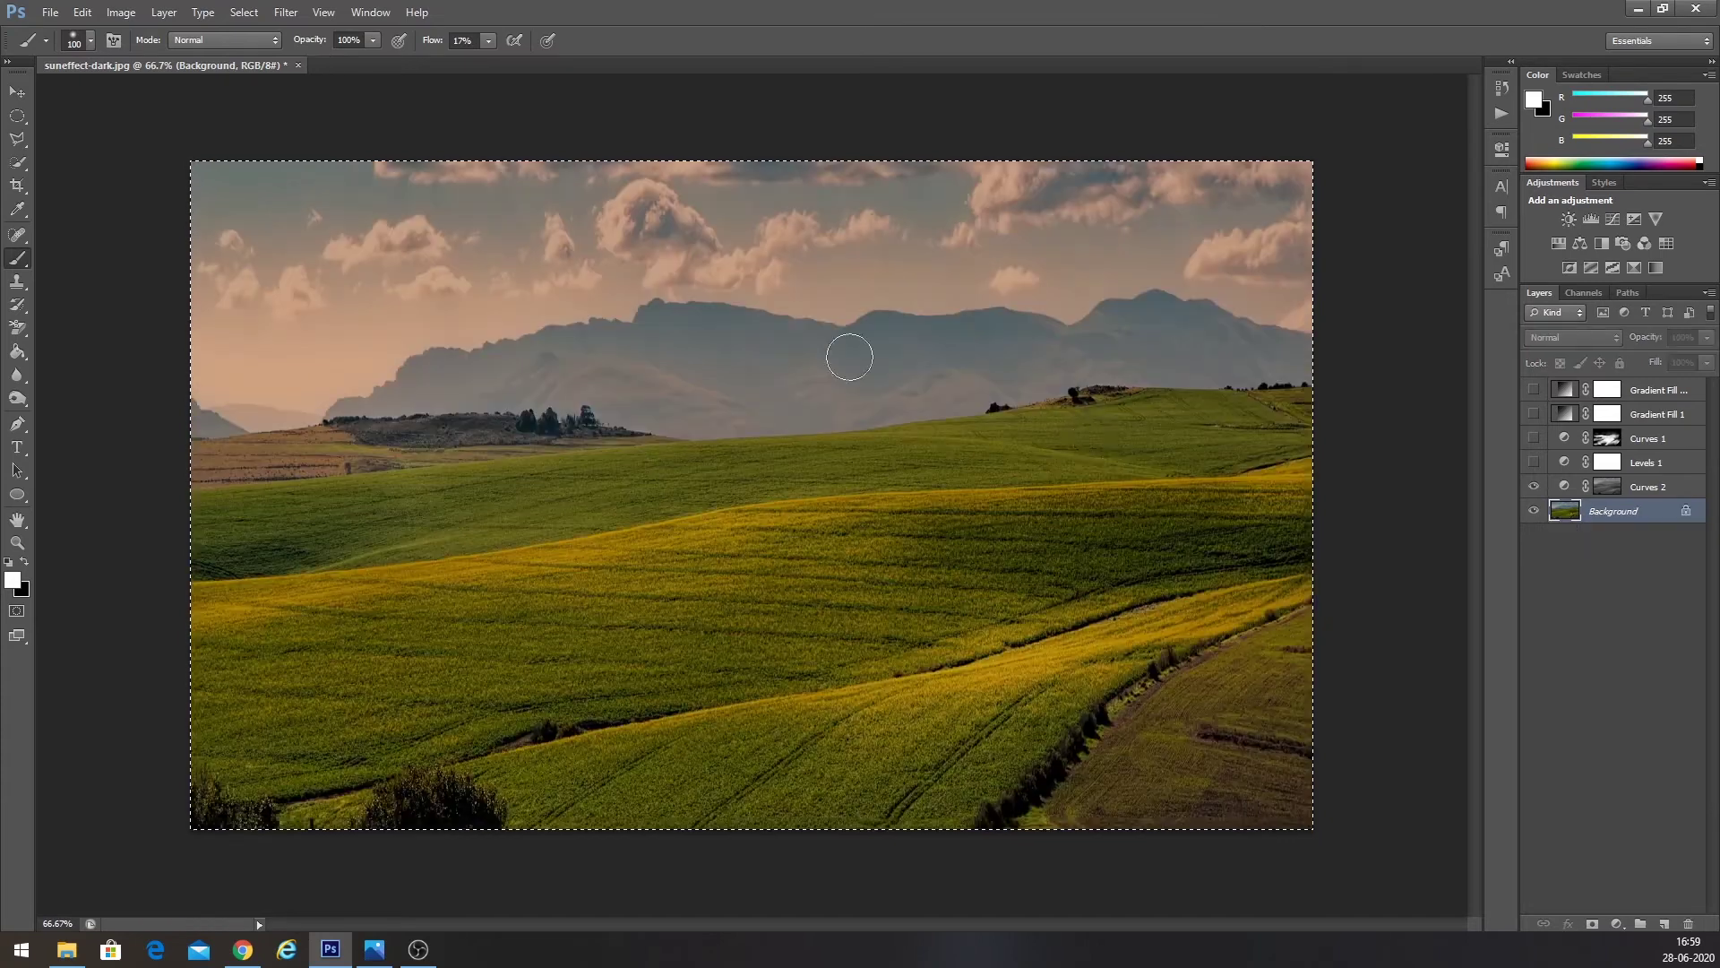
- Compare the landscape with and without the Curves 2 adjustment
click(1630, 488)
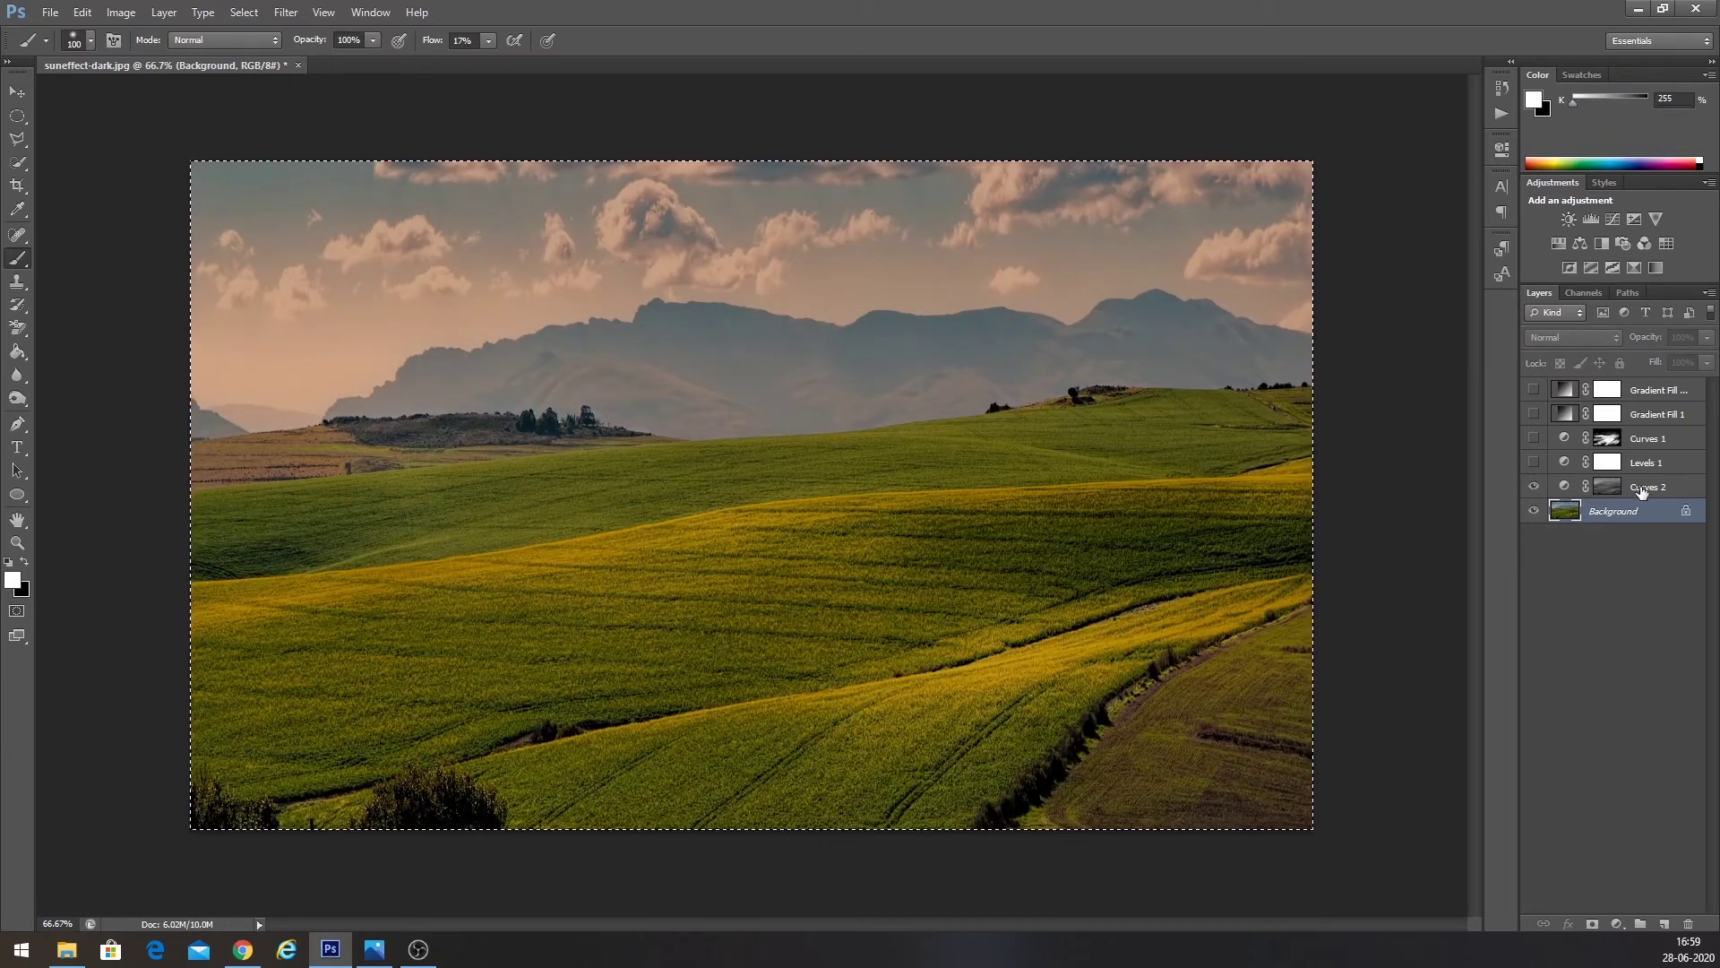
click(1531, 486)
click(1531, 487)
click(1532, 486)
click(1532, 487)
click(1531, 487)
click(1531, 486)
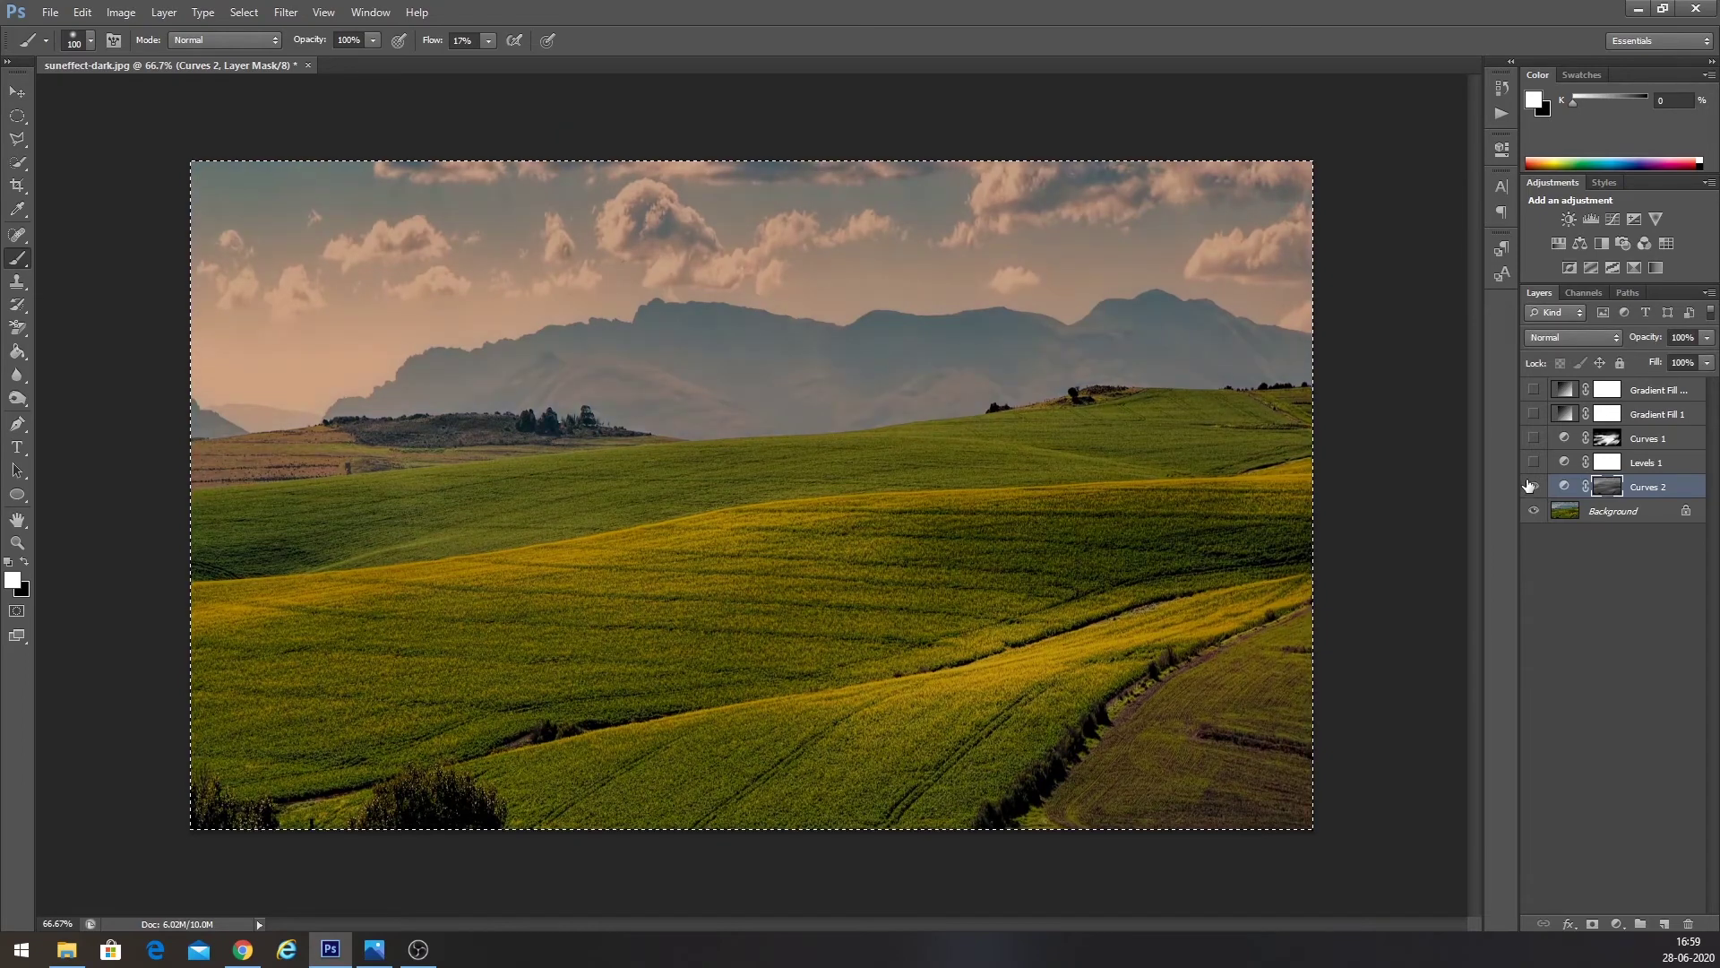
- Show the Levels 1, Curves 1 and both Gradient Fill layers again
click(1534, 462)
click(1534, 438)
click(1533, 414)
click(1533, 389)
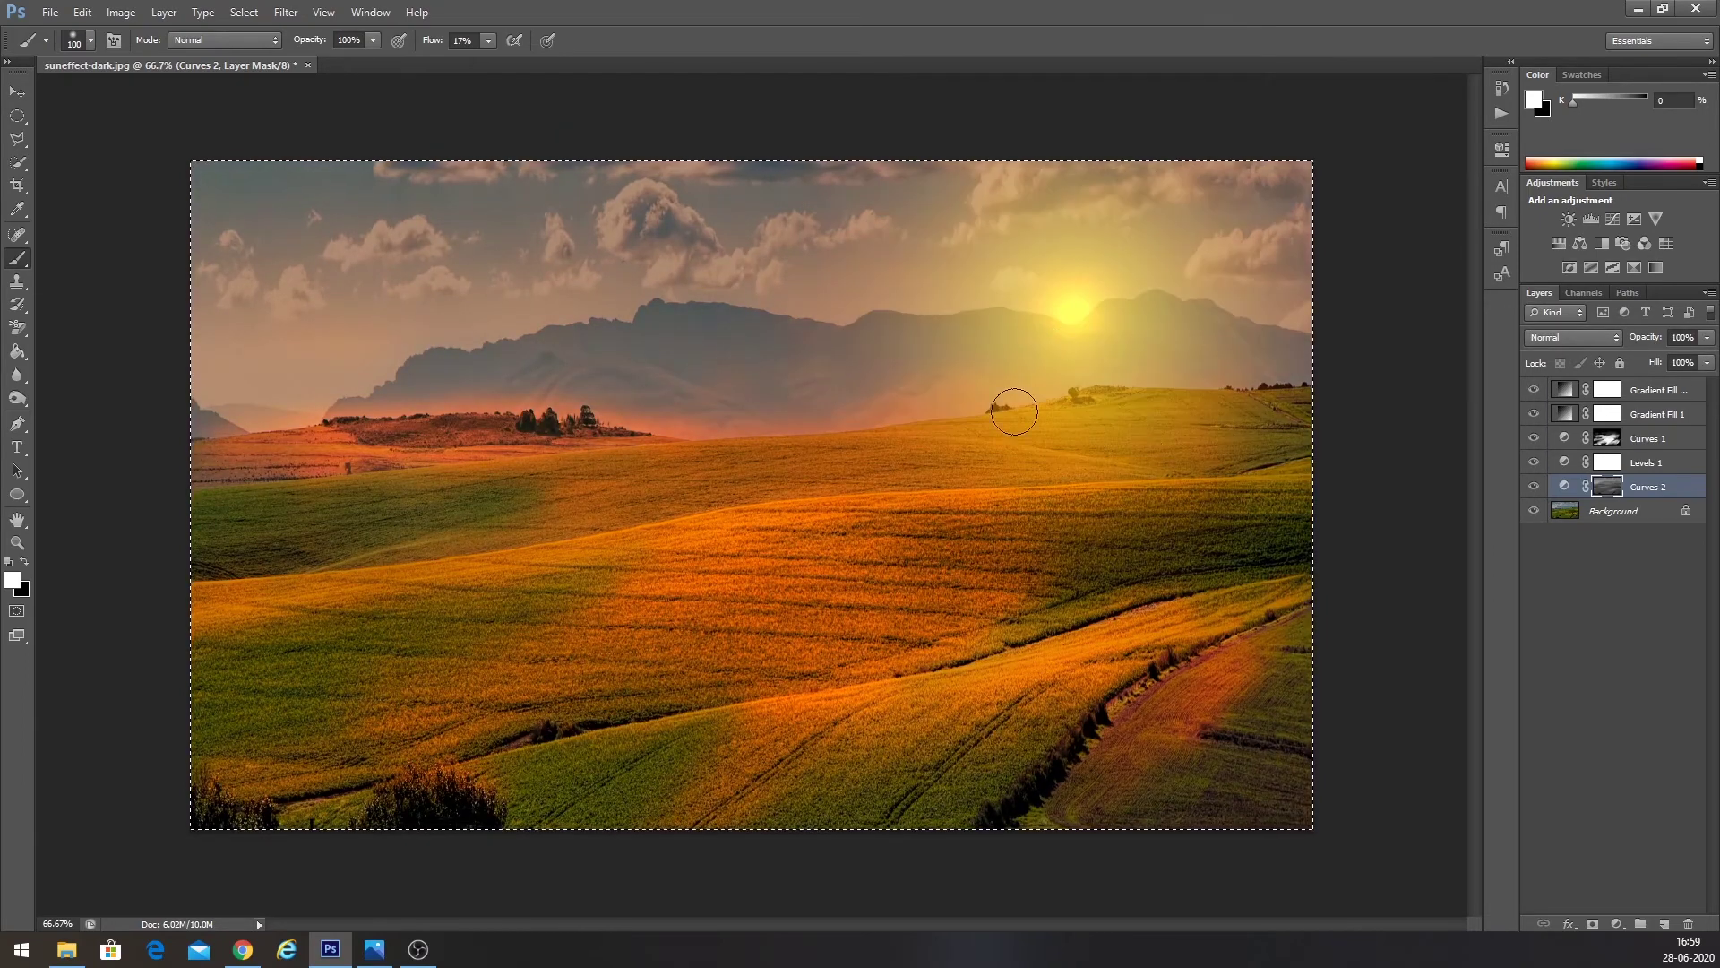
- Paint black on the Curves 2 mask over the sky and mountains with a 200 px brush, raising its flow to 68%
click(1655, 490)
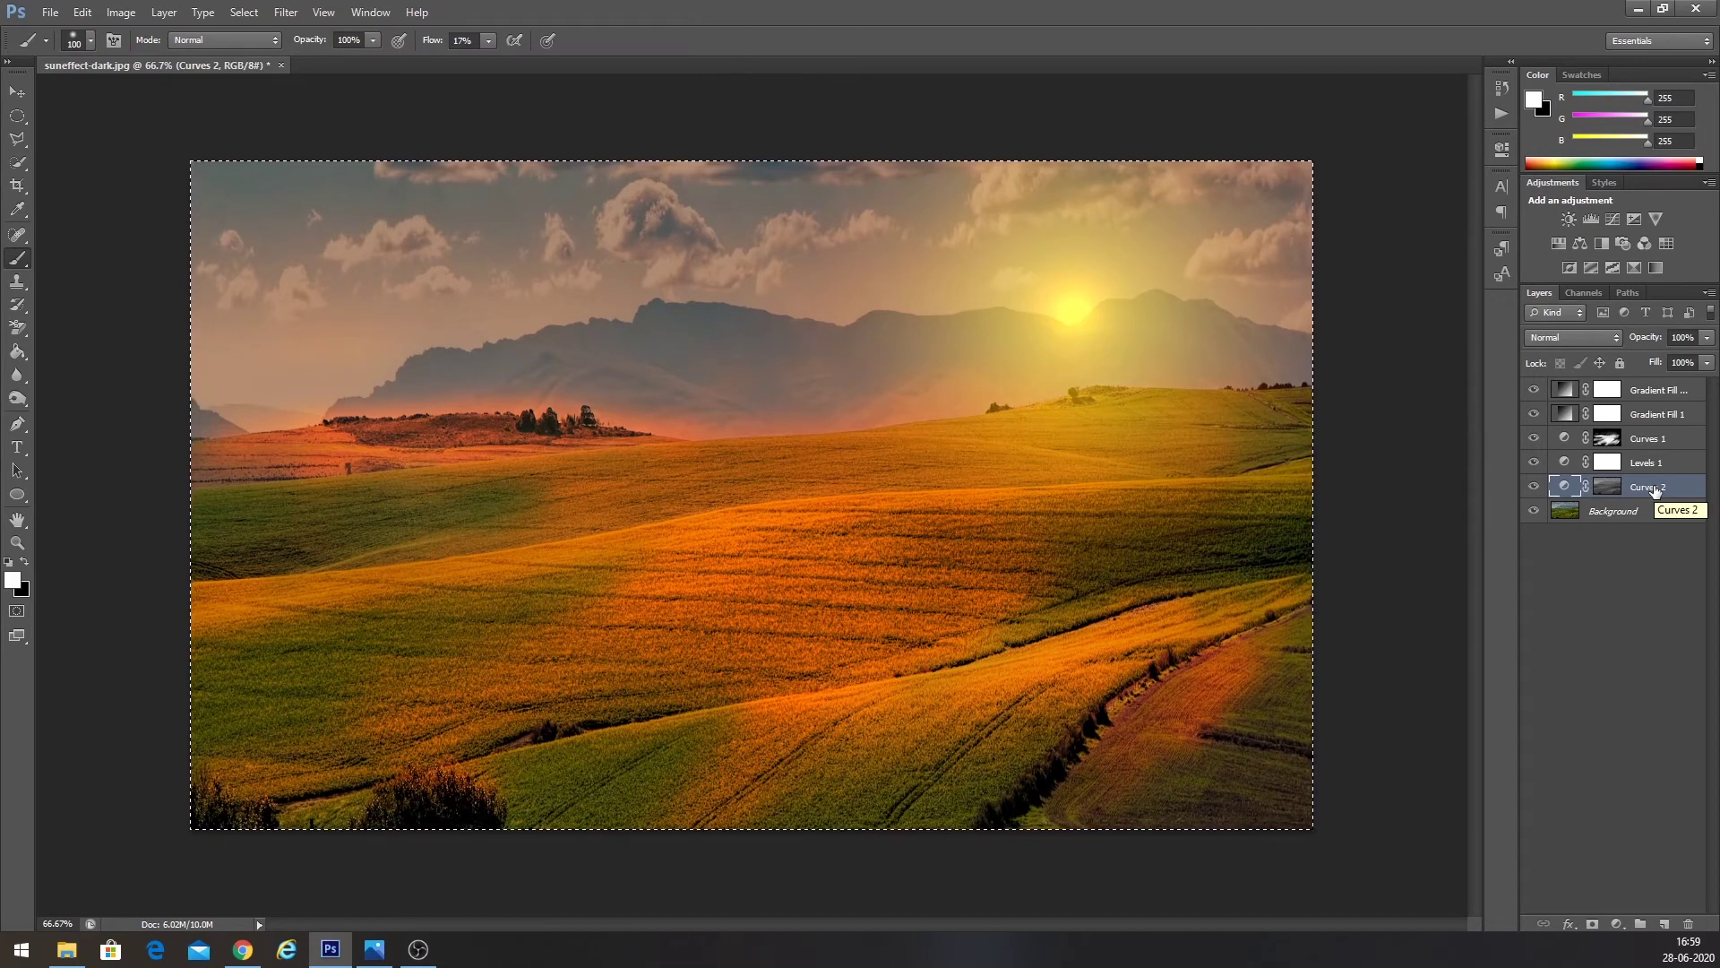
key(x)
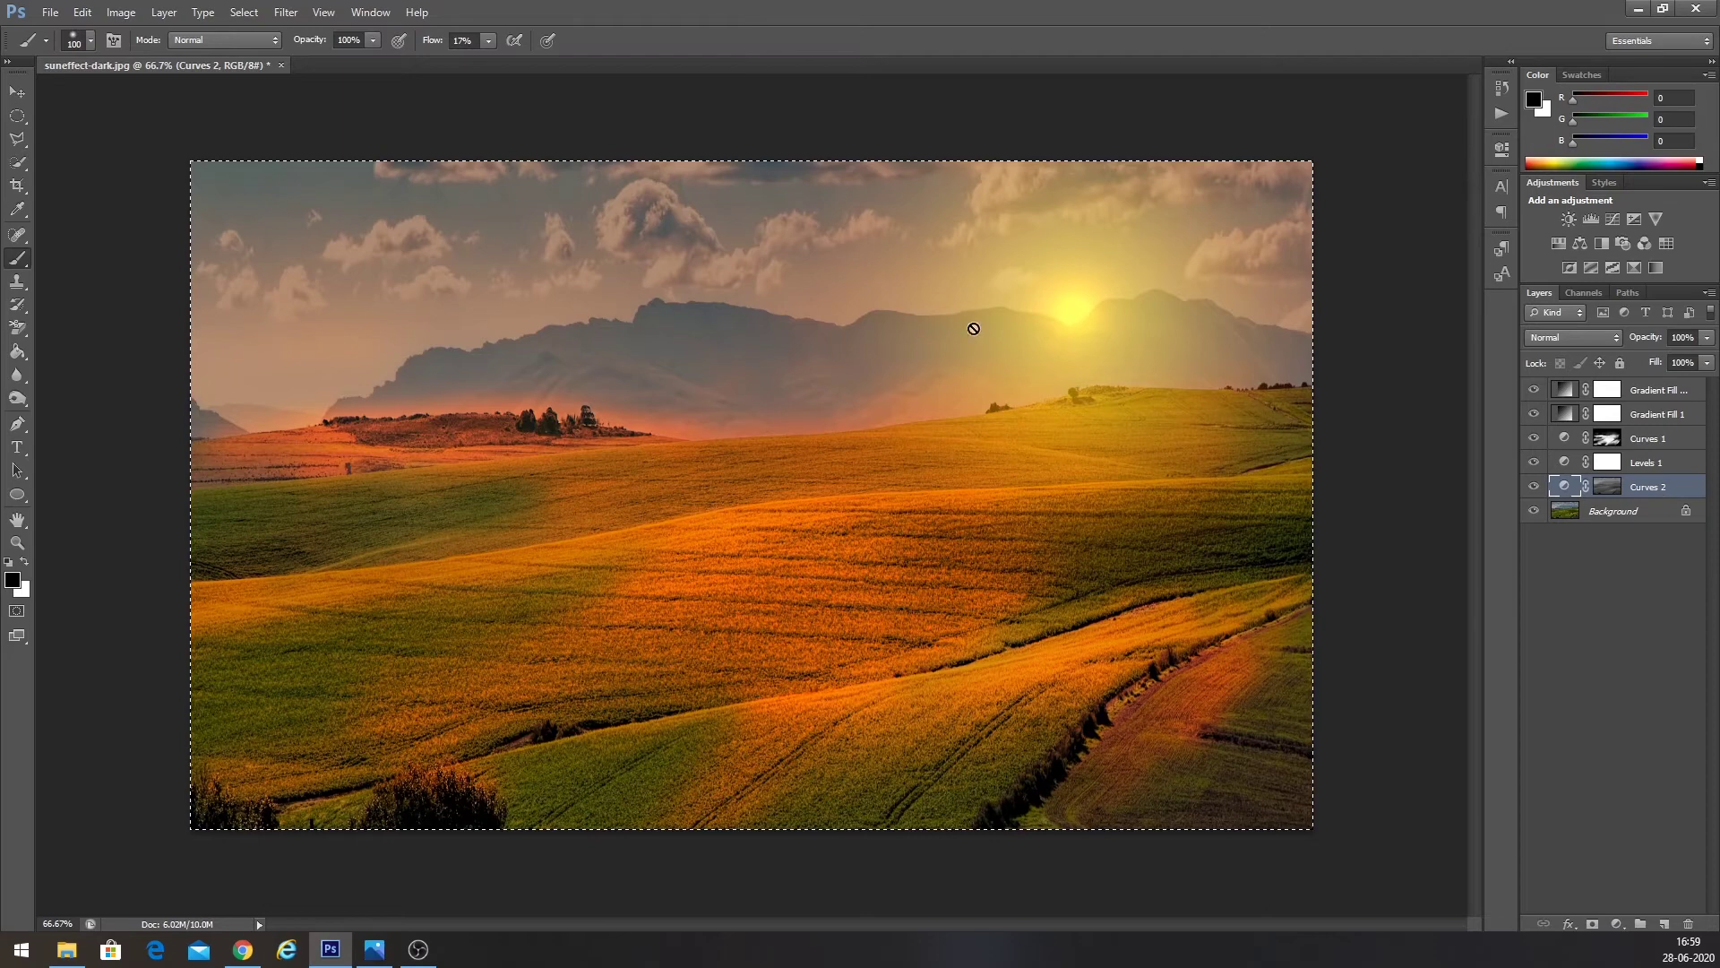
click(1619, 493)
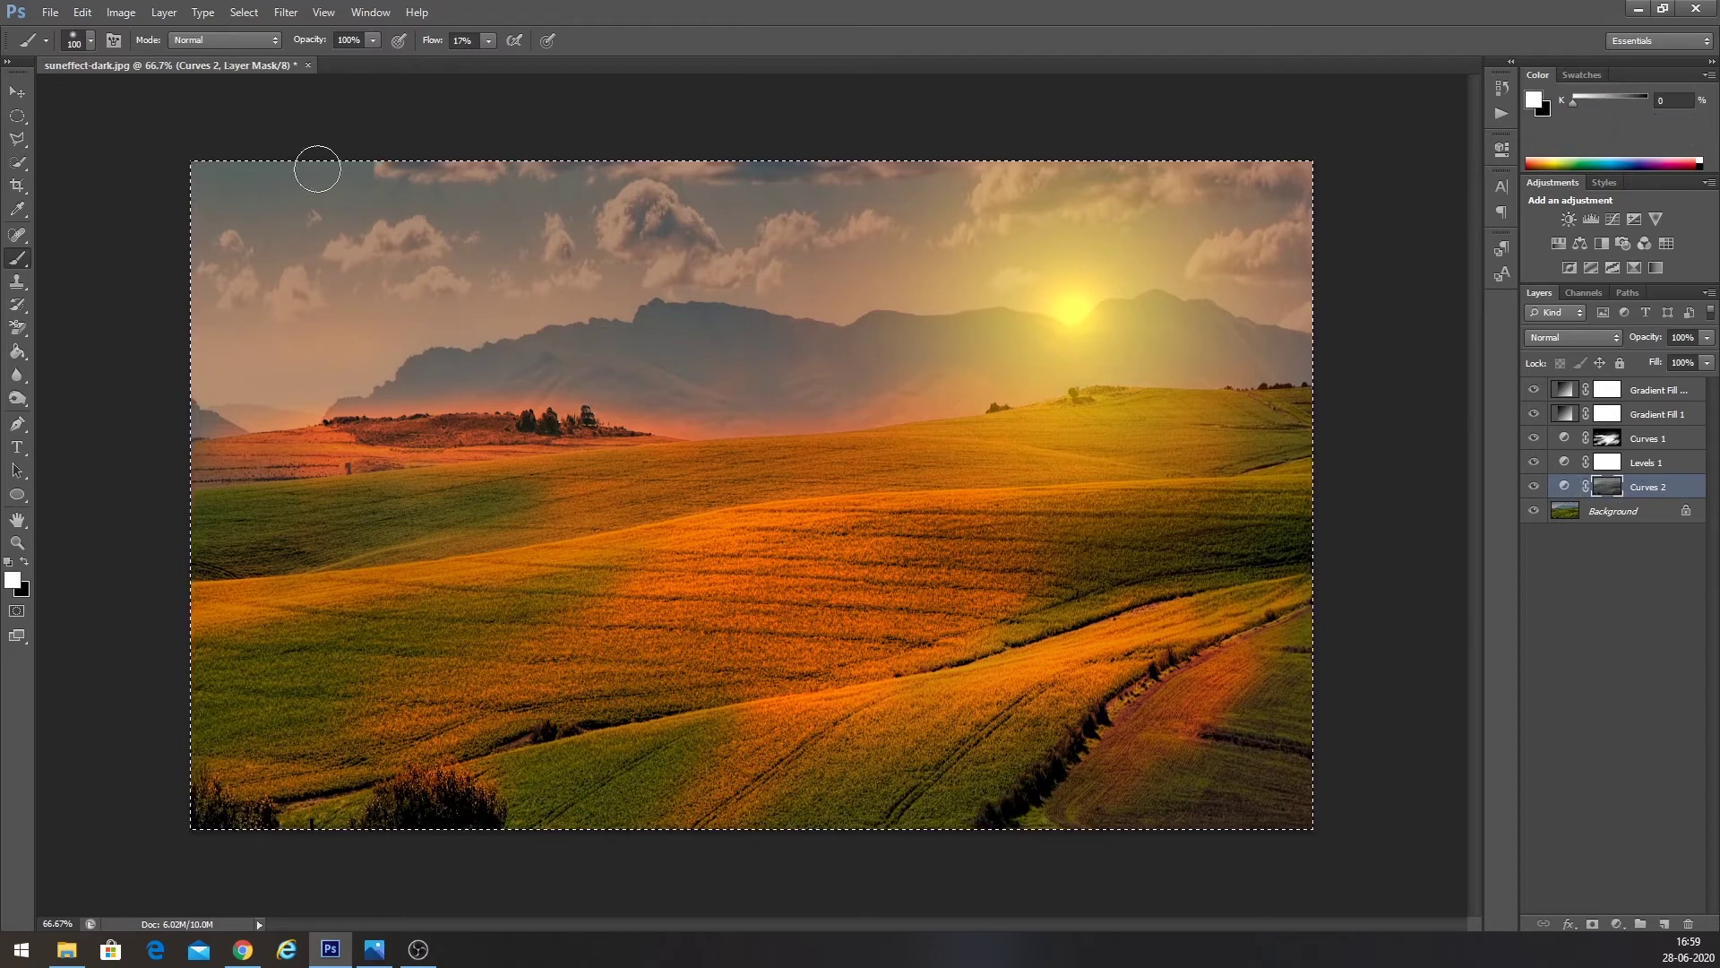
key(x)
key(bracketright)
key(bracketright)
key(bracketright)
key(bracketright)
key(bracketright)
key(bracketright)
key(bracketleft)
key(bracketleft)
key(bracketleft)
key(bracketleft)
key(bracketleft)
key(bracketleft)
drag(488, 41, 538, 65)
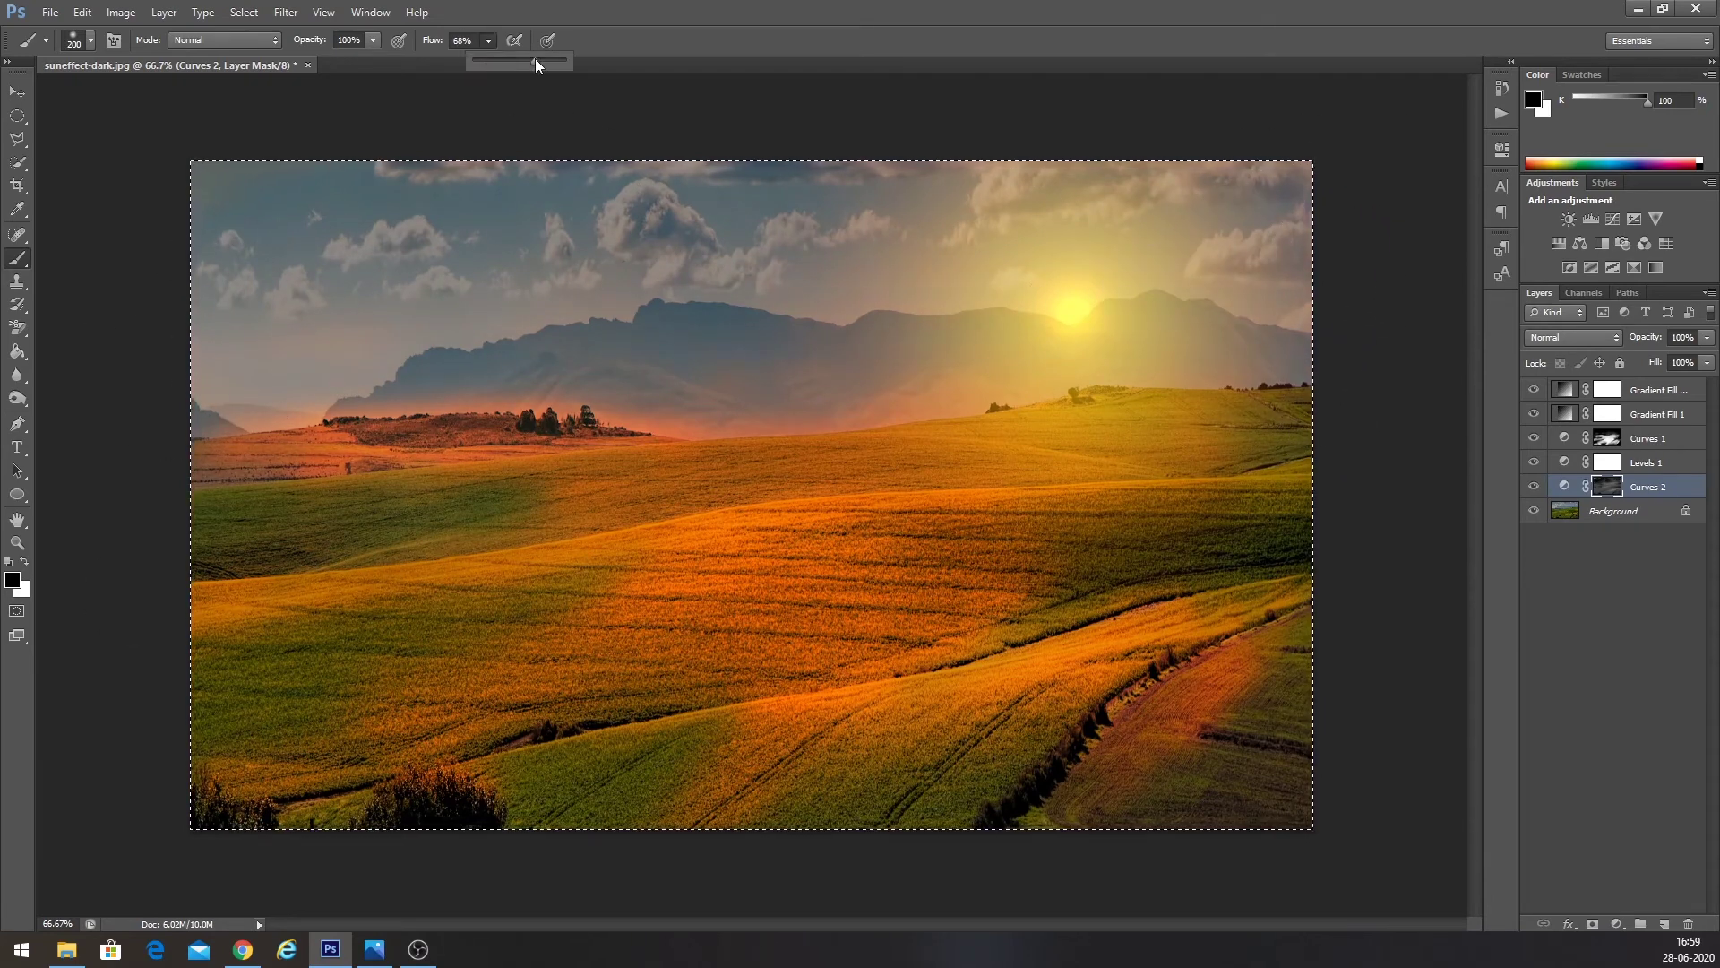
key(ctrl+2)
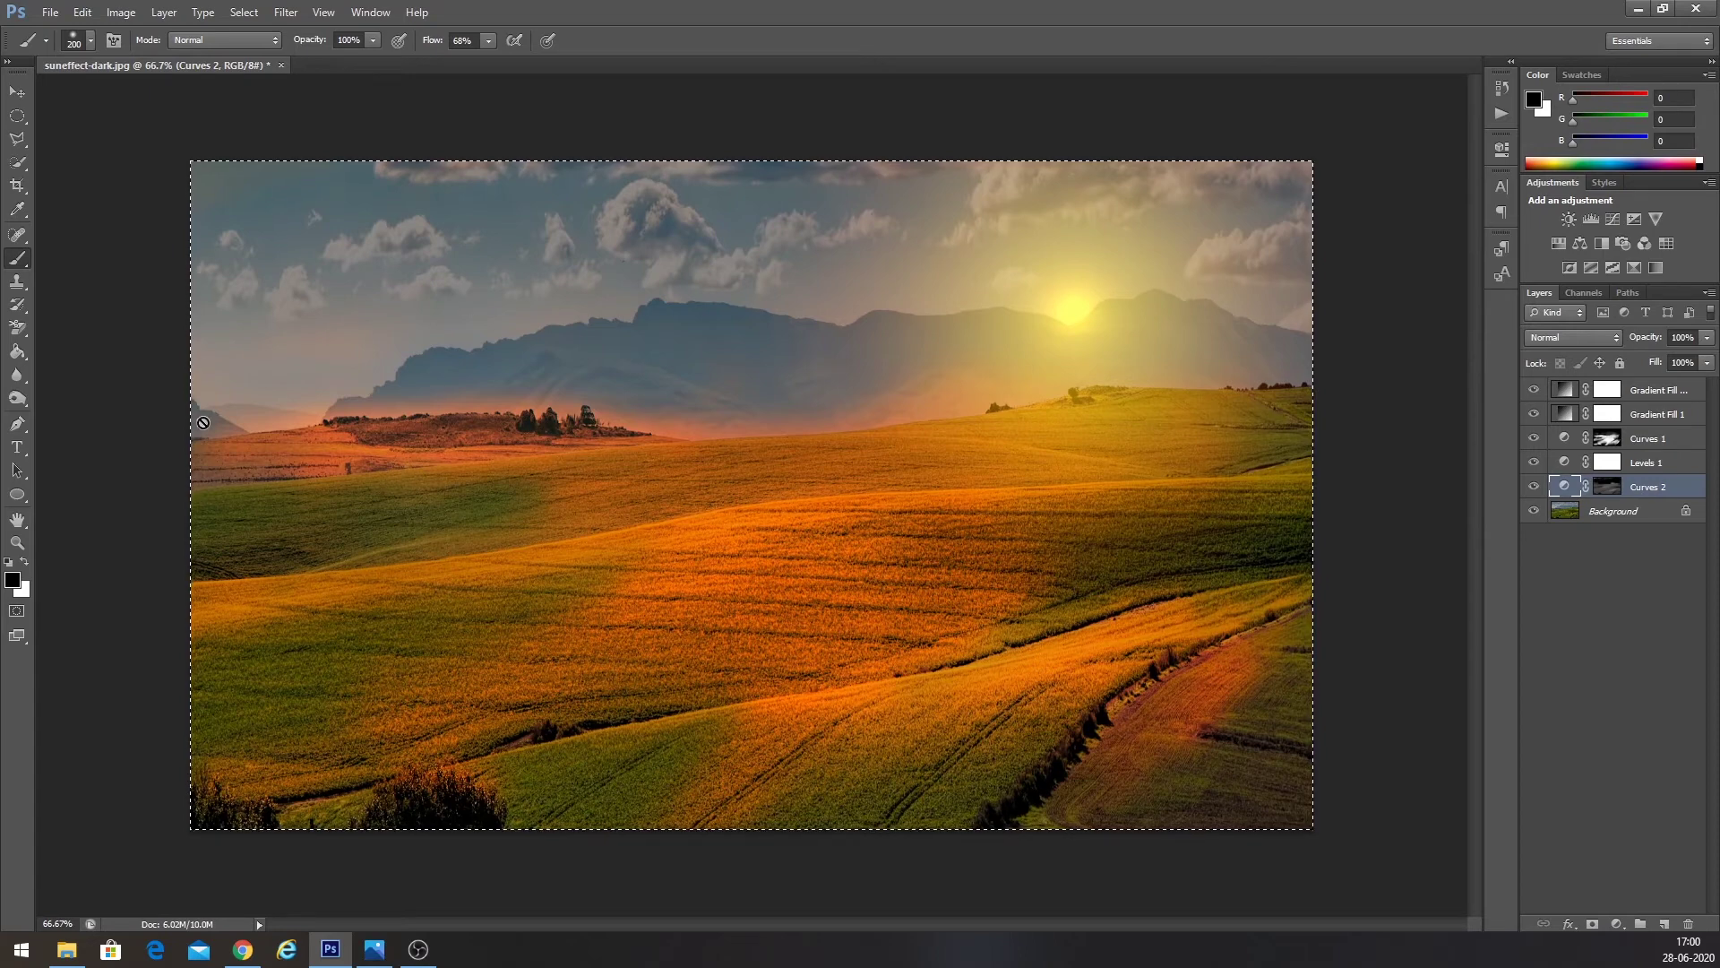
- Add a Color Lookup adjustment layer above the topmost gradient fill
click(17, 92)
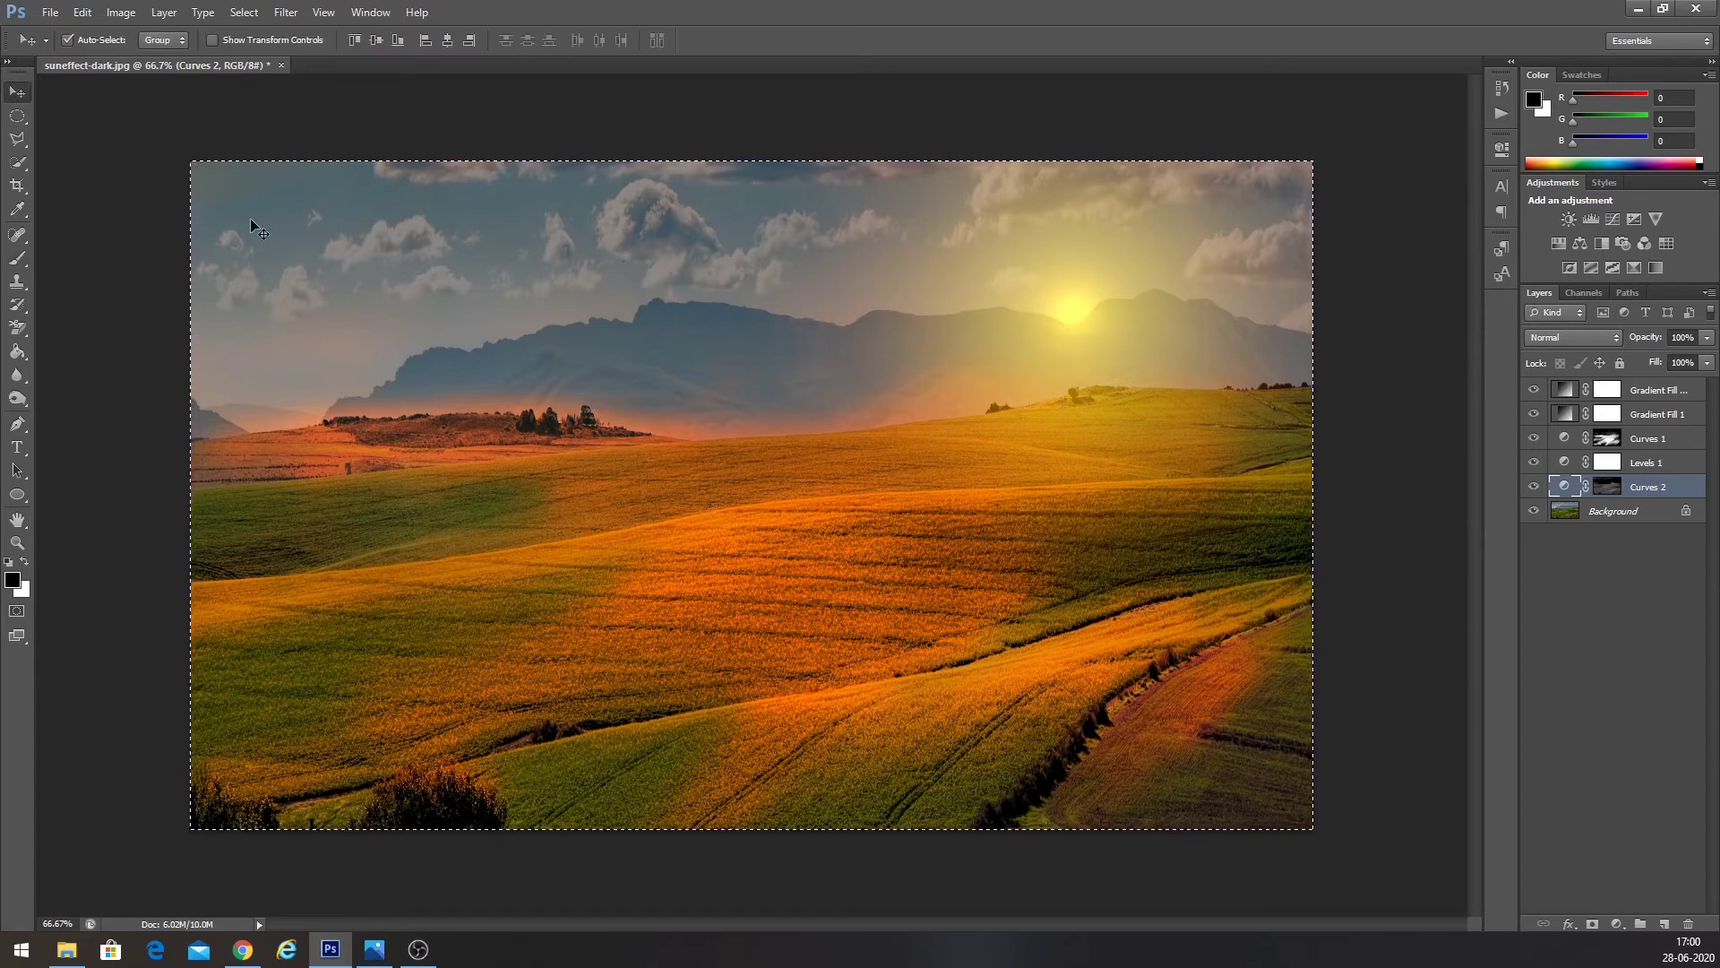
click(1655, 392)
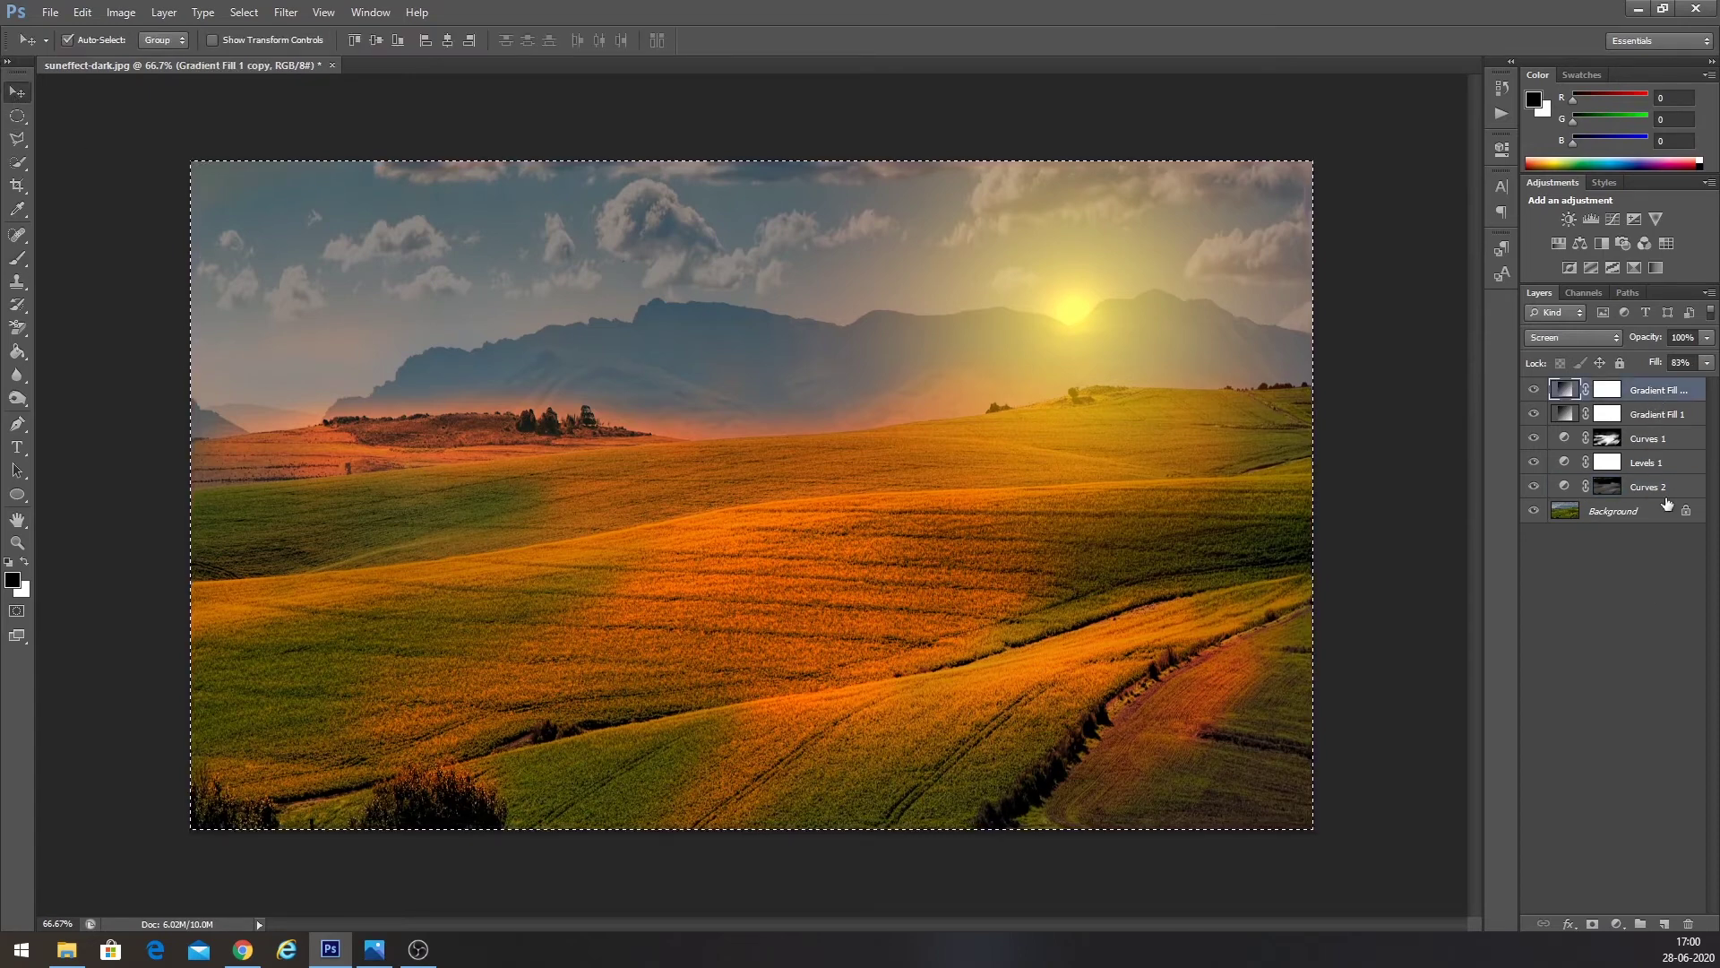
click(1618, 924)
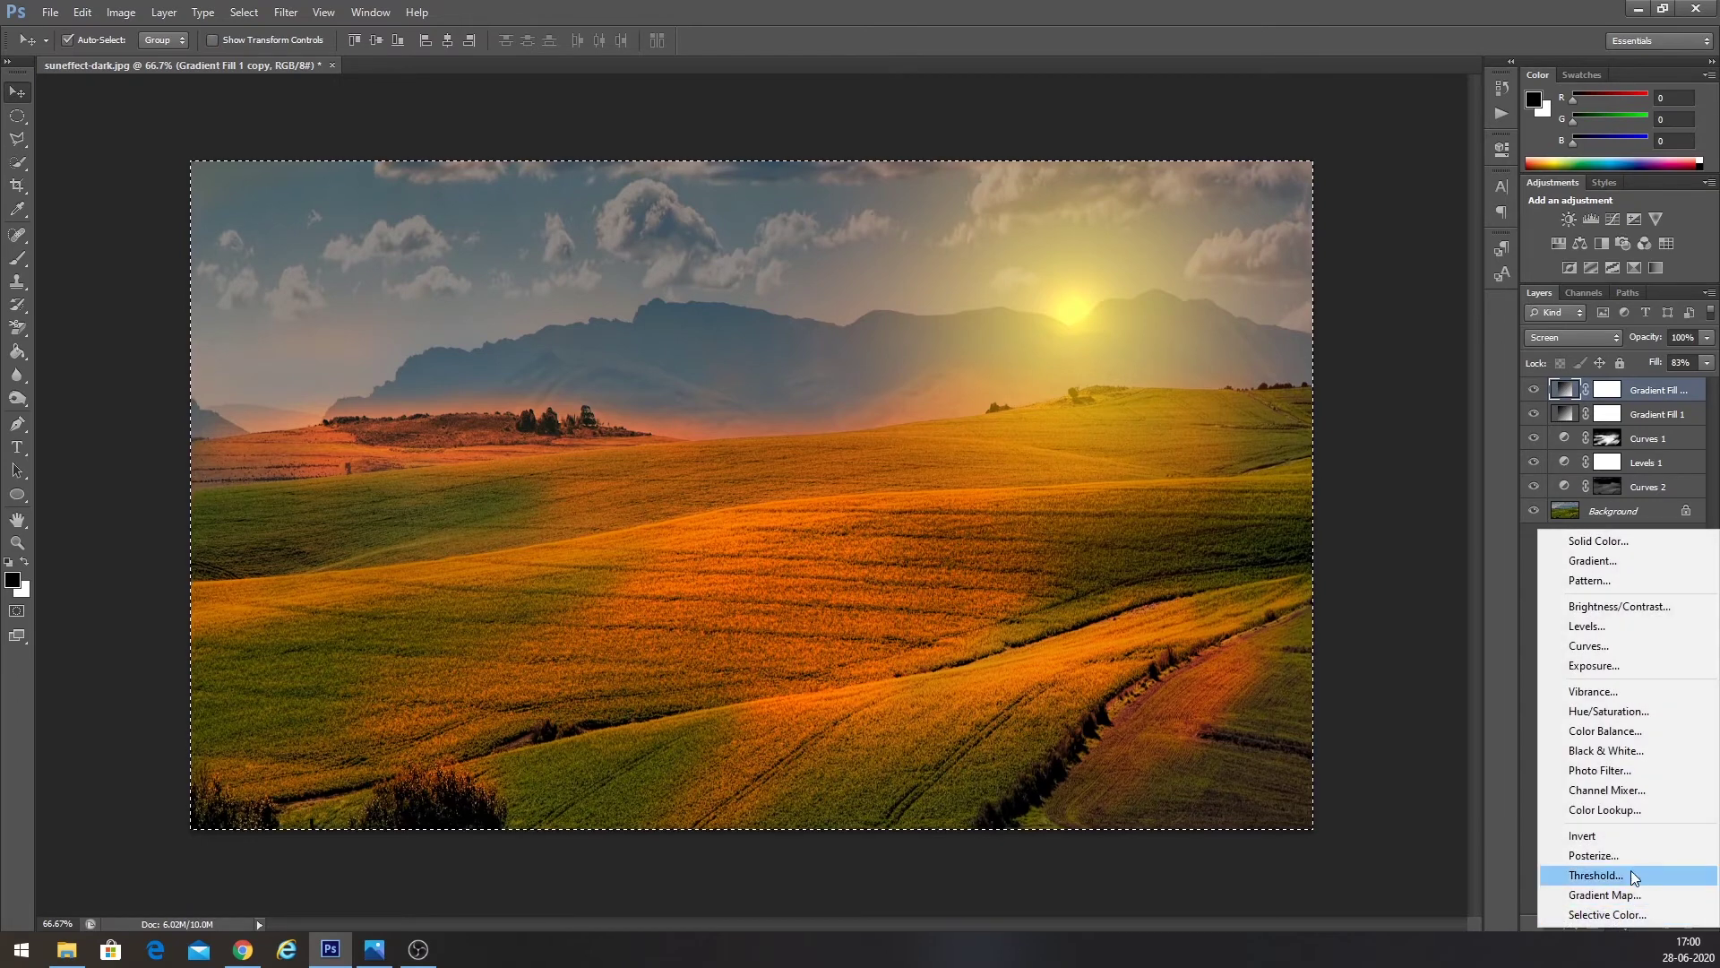
click(1635, 811)
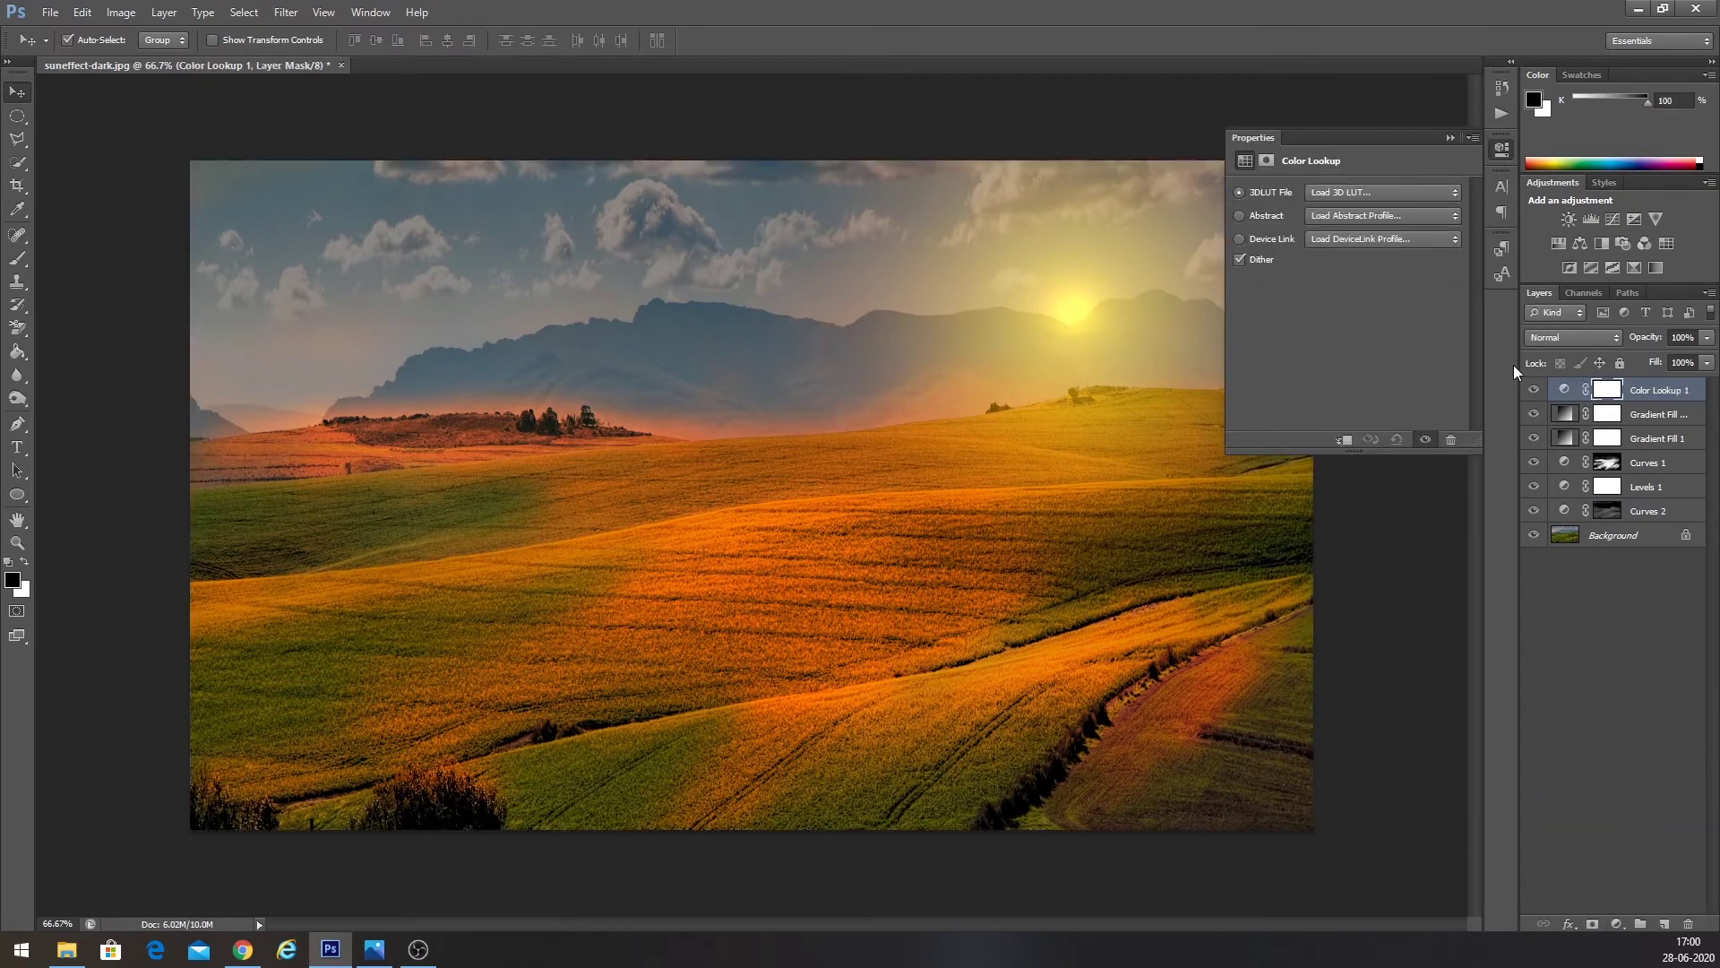
- Apply the LateSunset.3DL 3D LUT to the Color Lookup 1 adjustment
click(1418, 194)
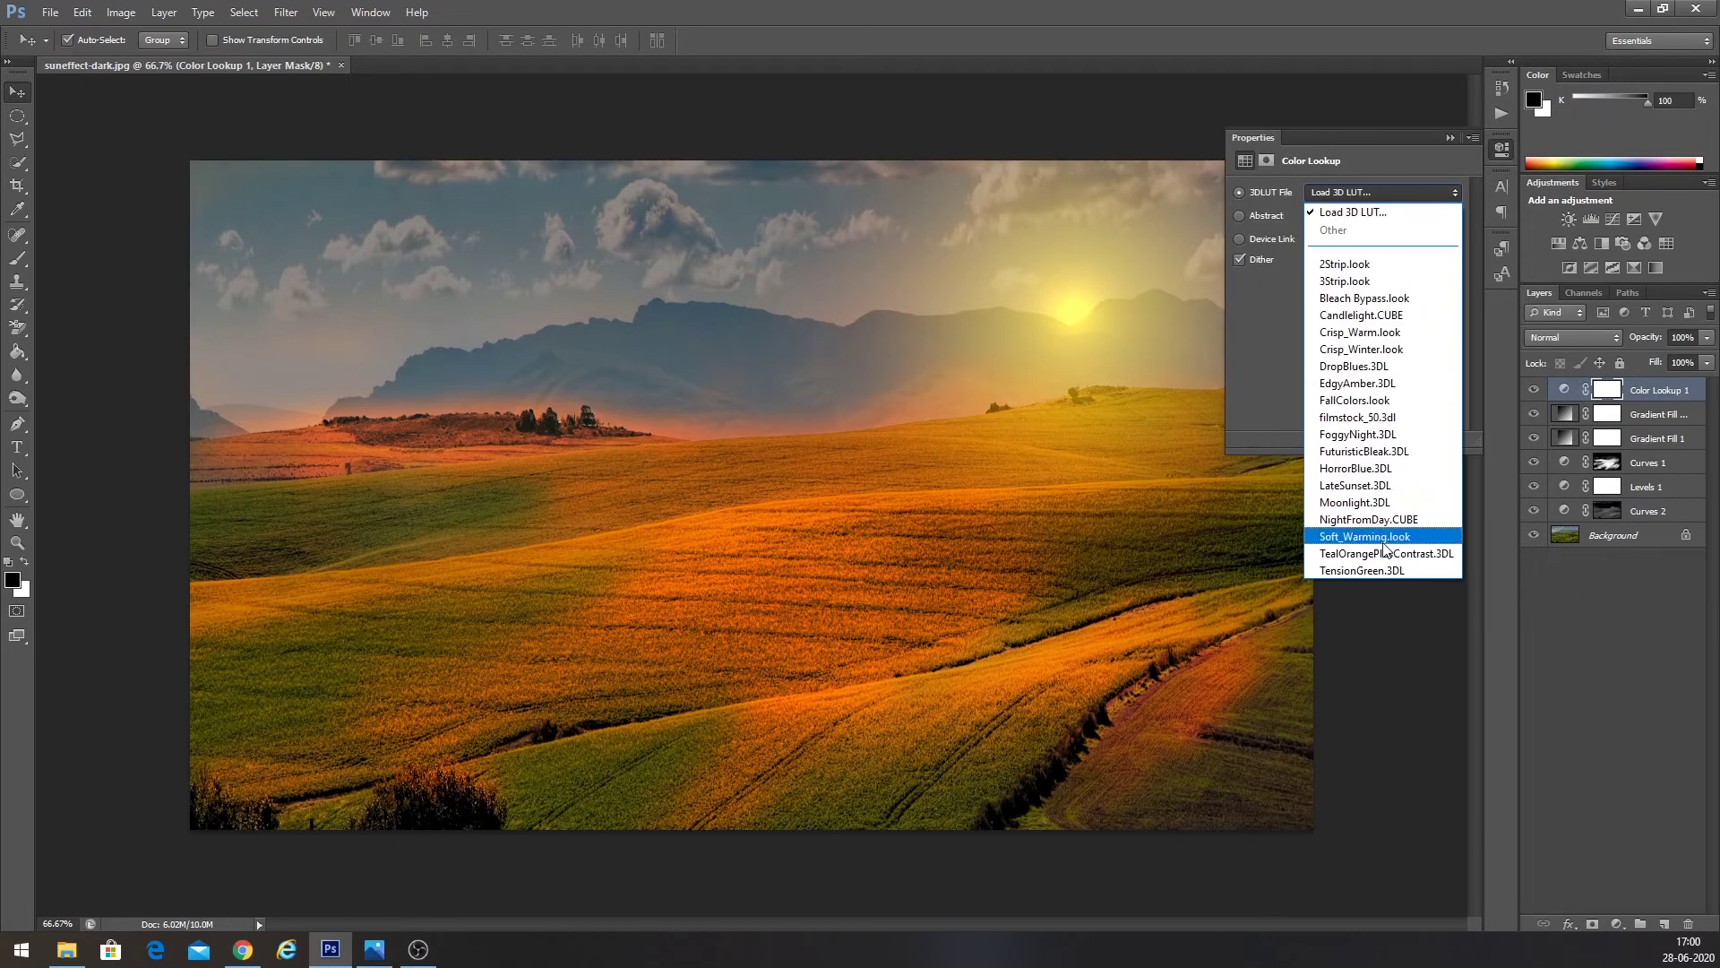
click(1384, 486)
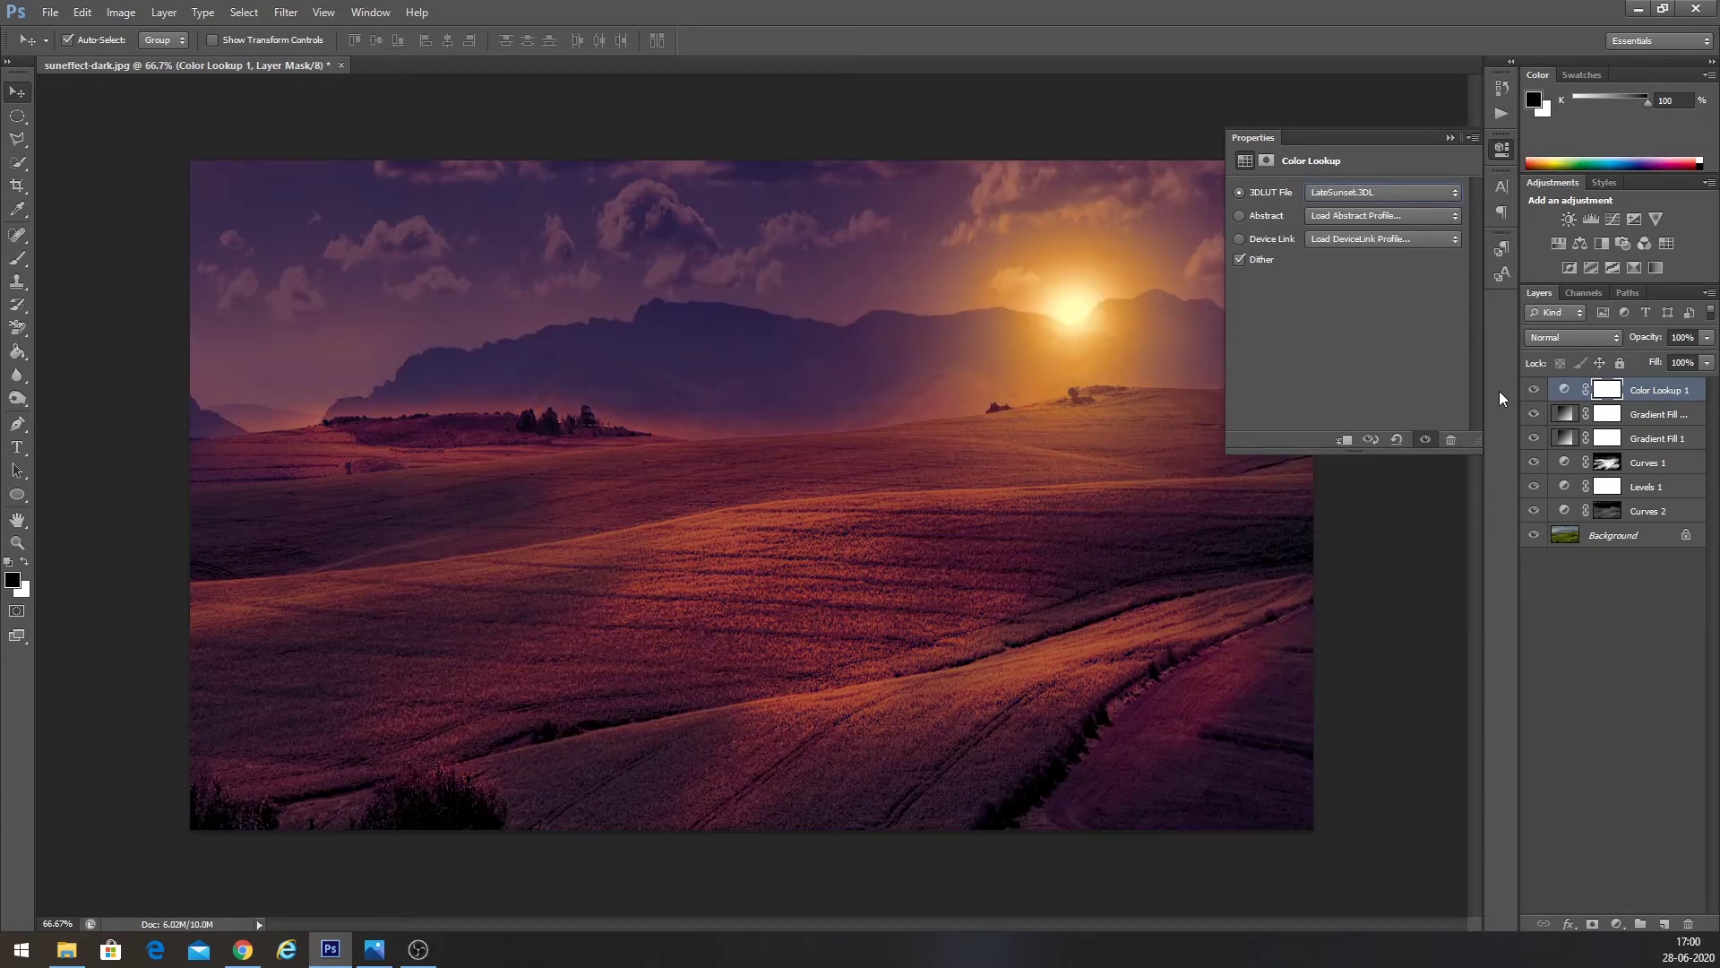
click(1450, 137)
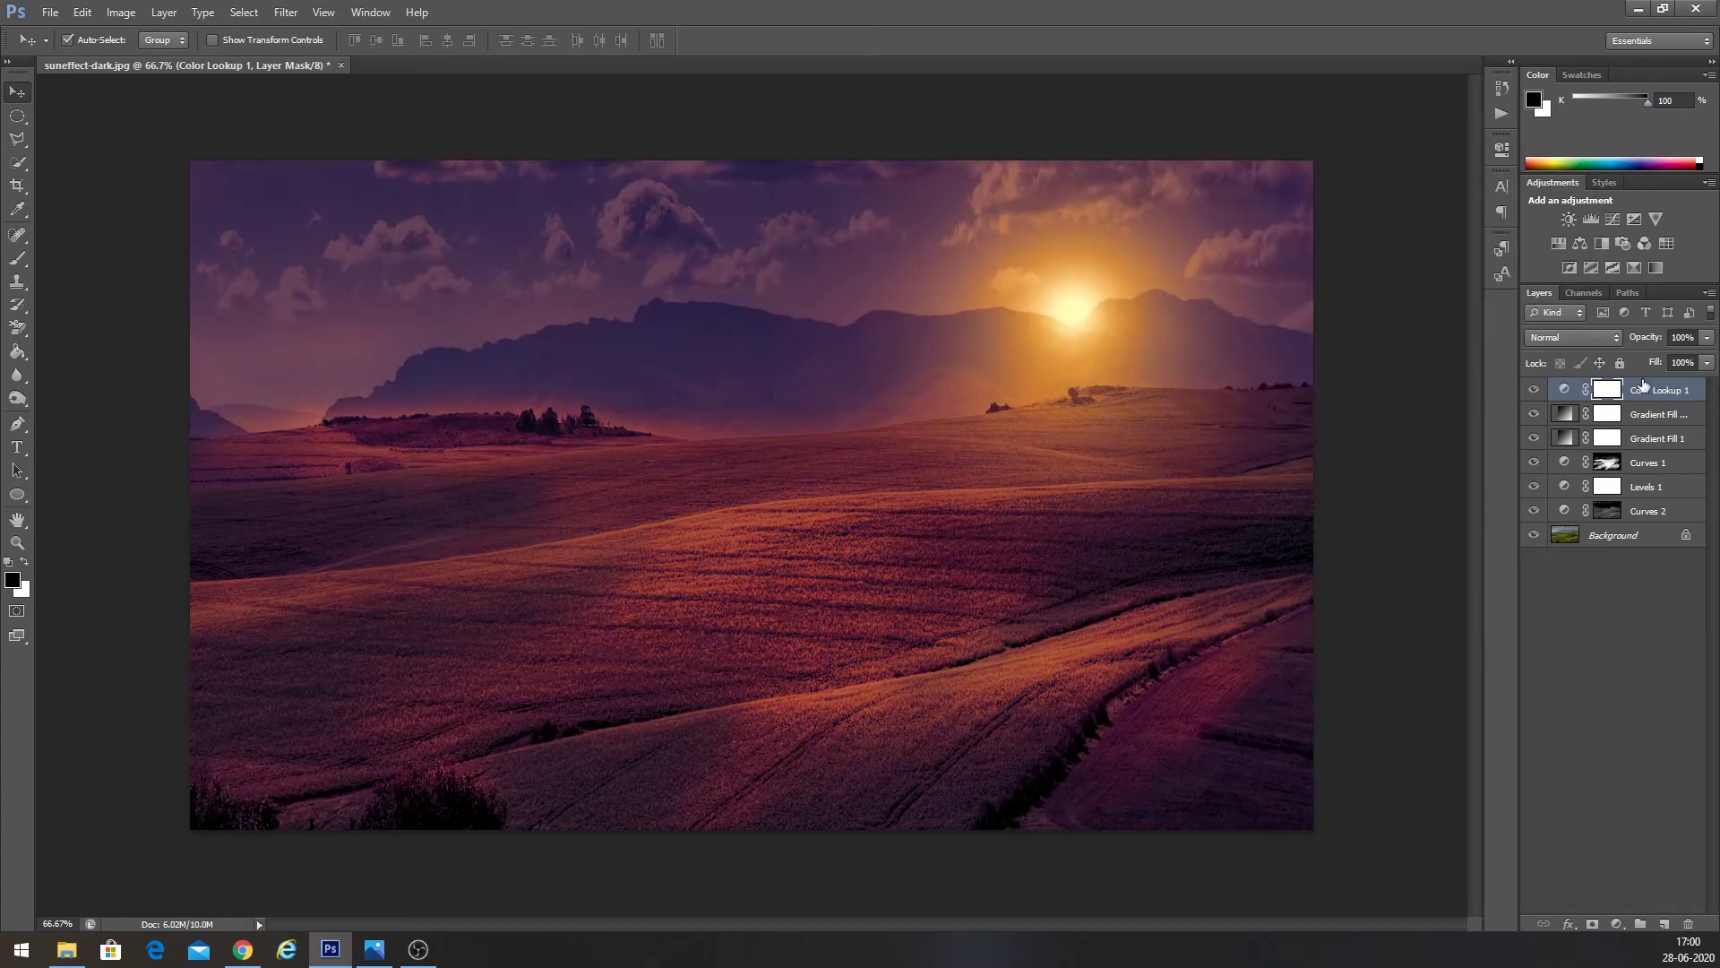
- Lower the fill of the Color Lookup 1 layer to 20%
click(1708, 363)
drag(1683, 387, 1657, 387)
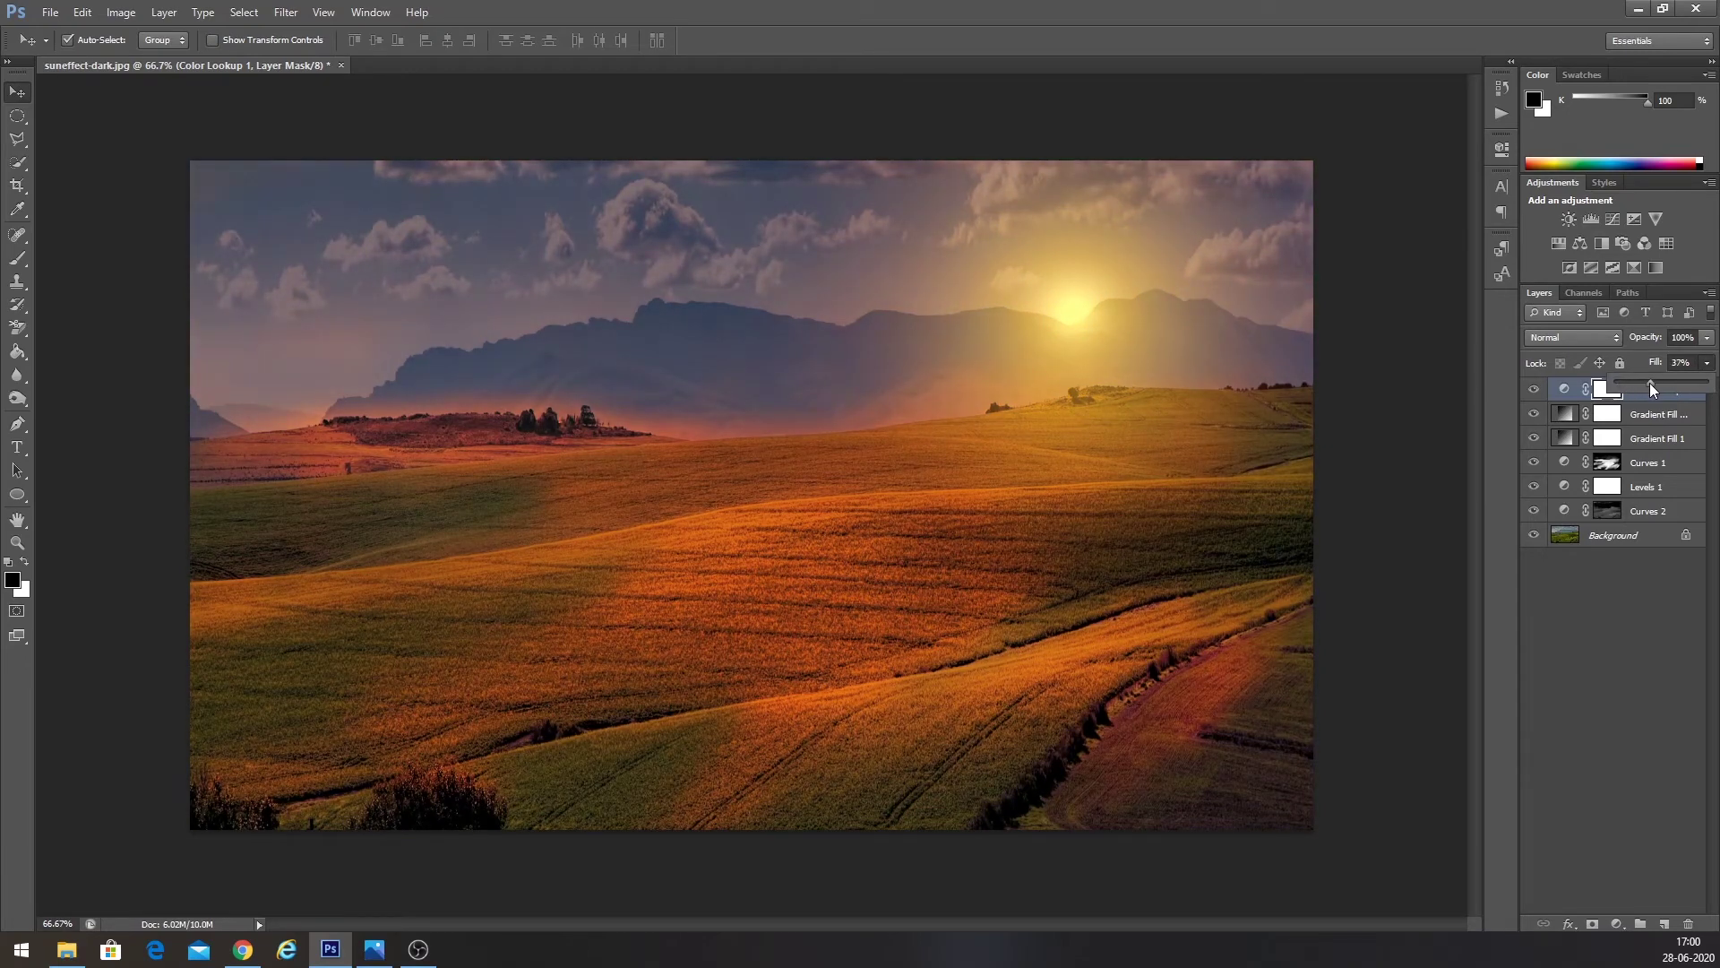
drag(1646, 388, 1640, 388)
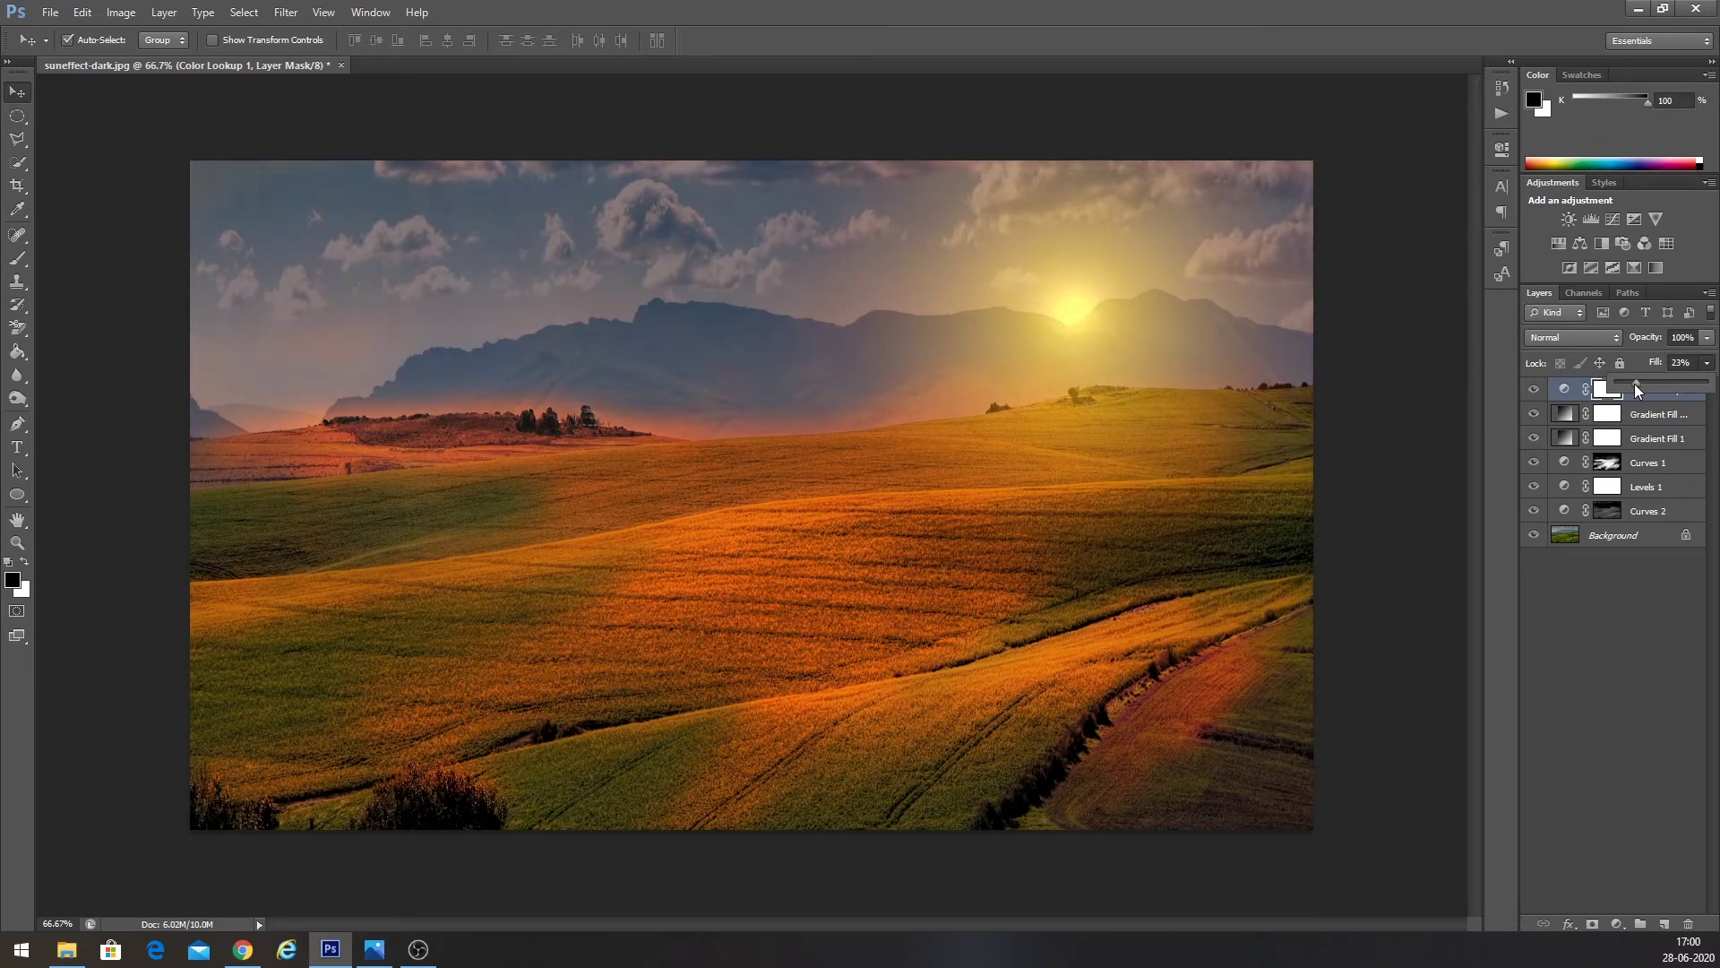
click(1670, 784)
click(1670, 784)
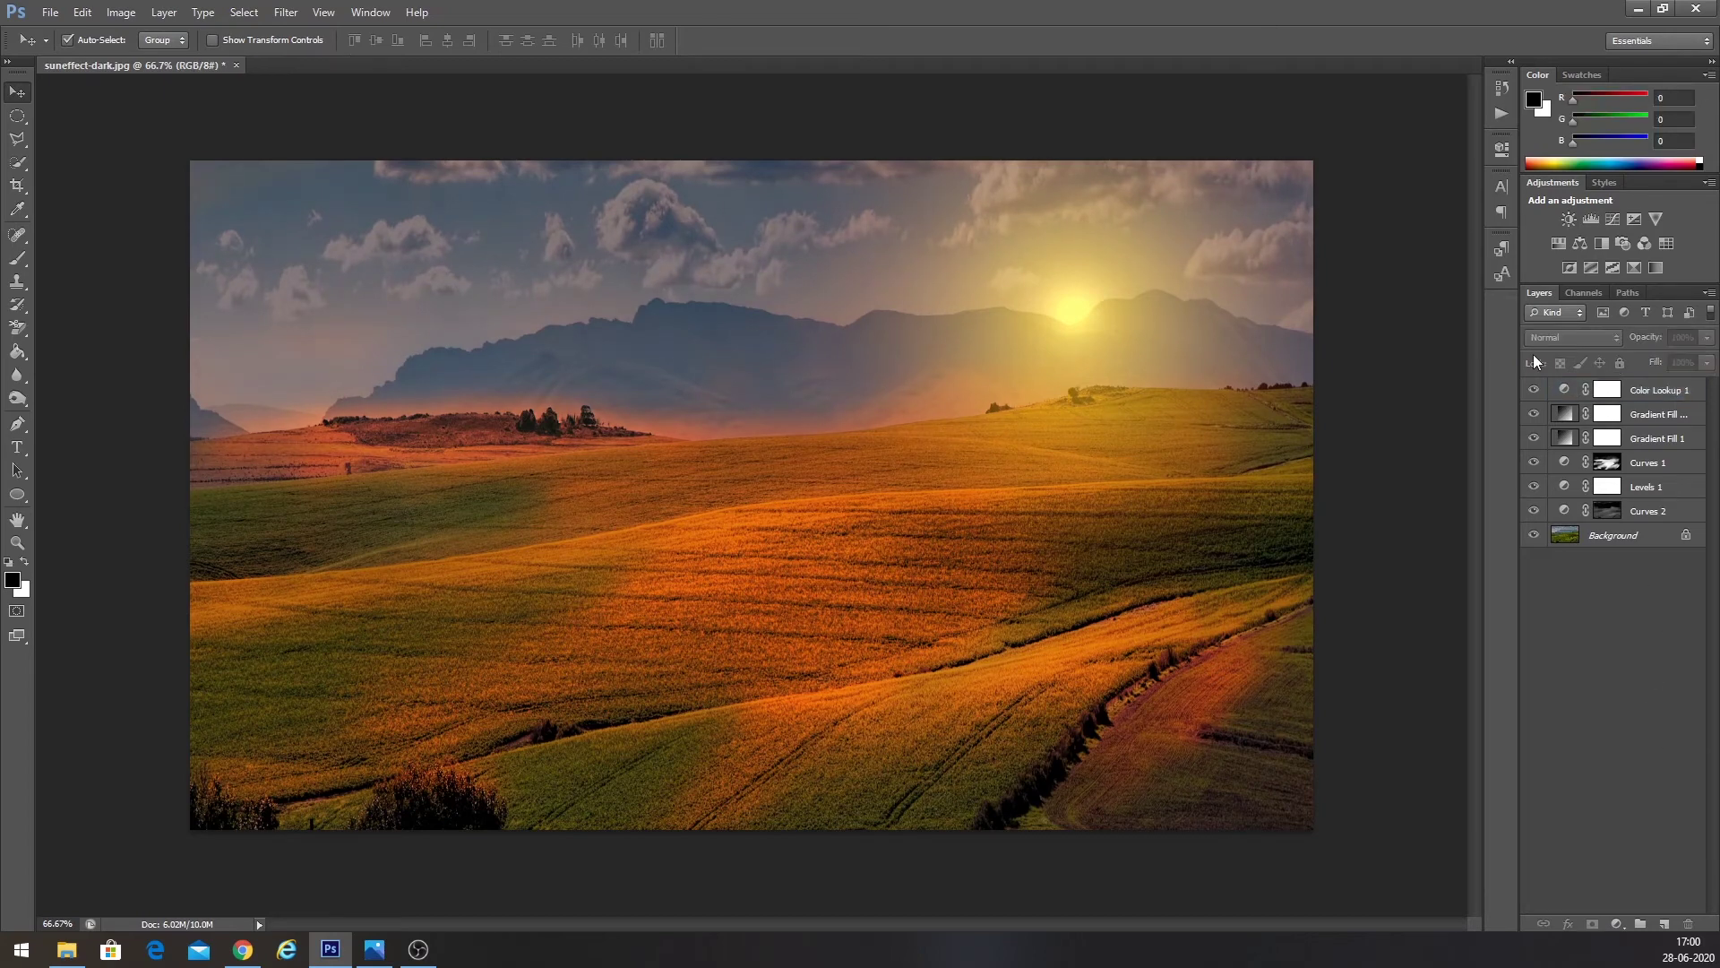
- Compare the landscape with and without Color Lookup 1, and set that layer's fill to 30%
click(1656, 395)
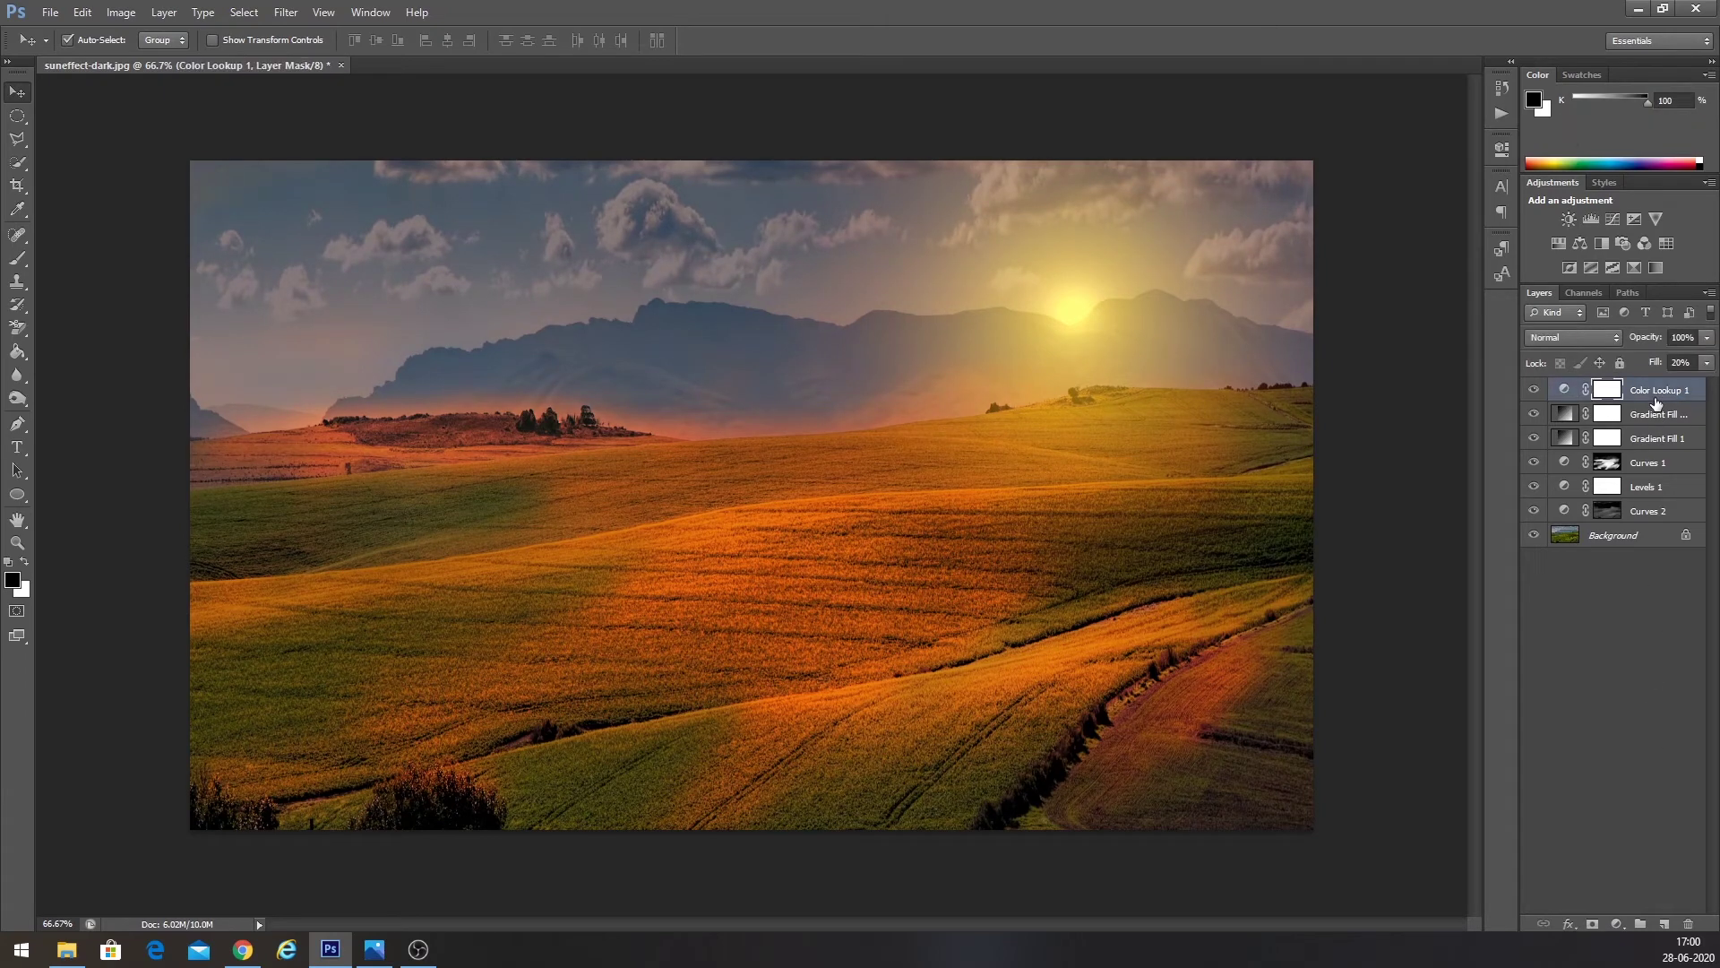
click(1533, 391)
click(1532, 392)
click(1707, 362)
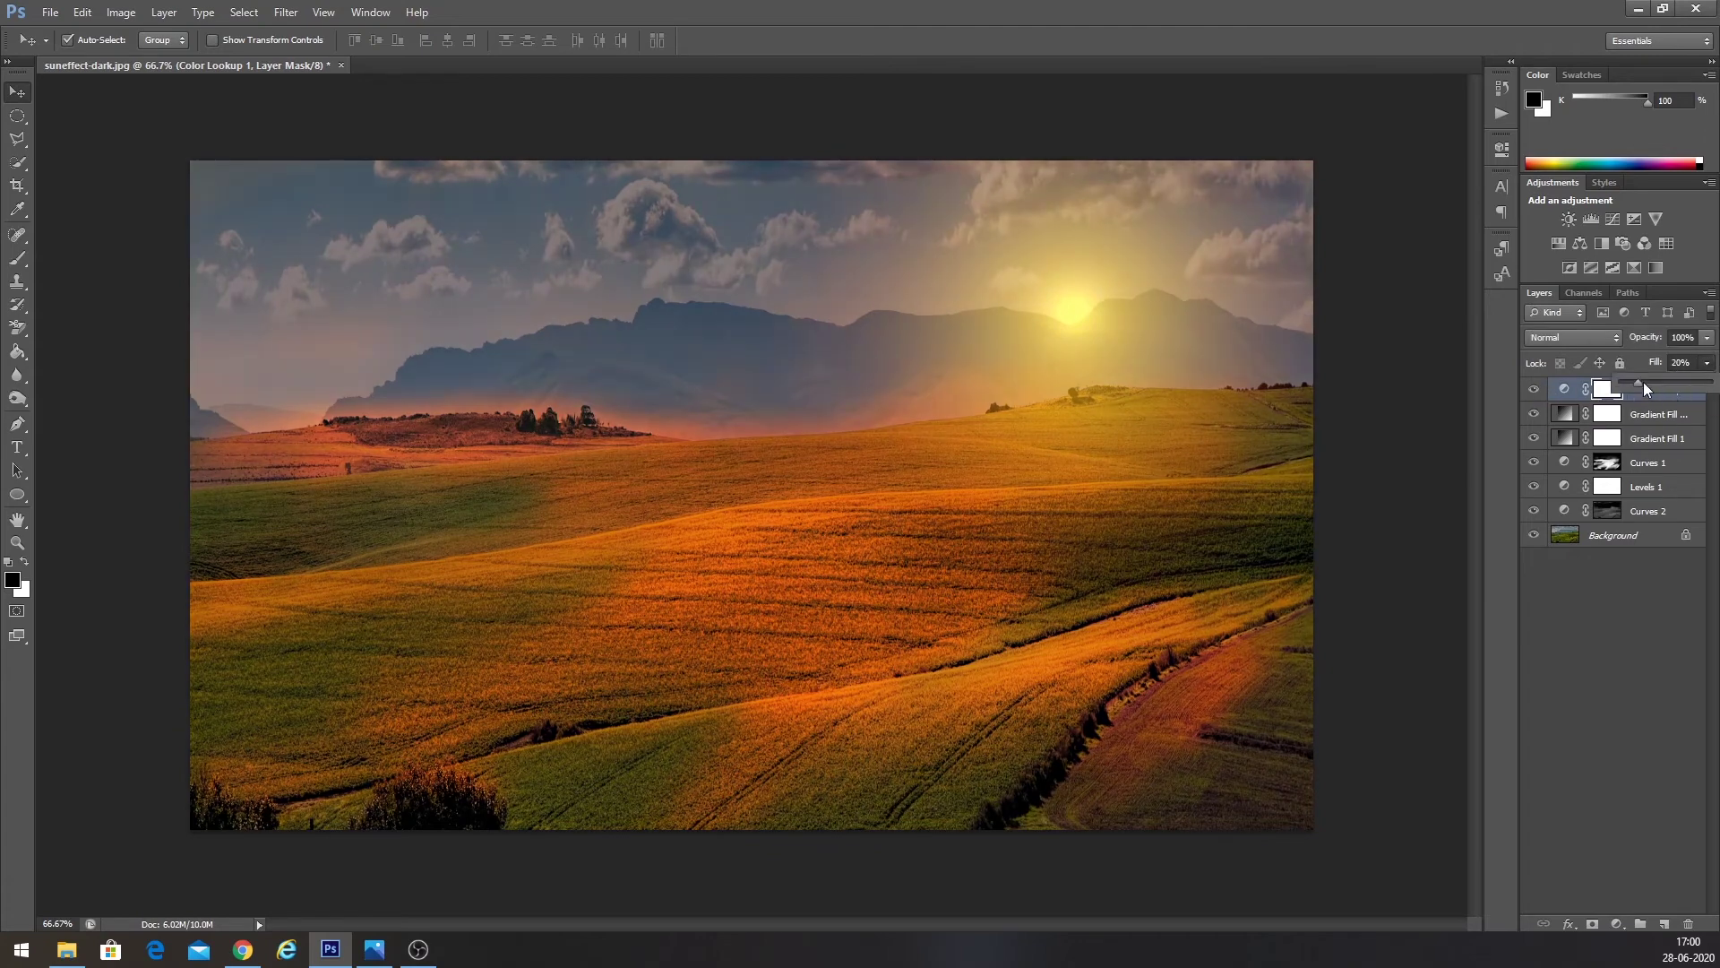
click(1608, 685)
click(1658, 392)
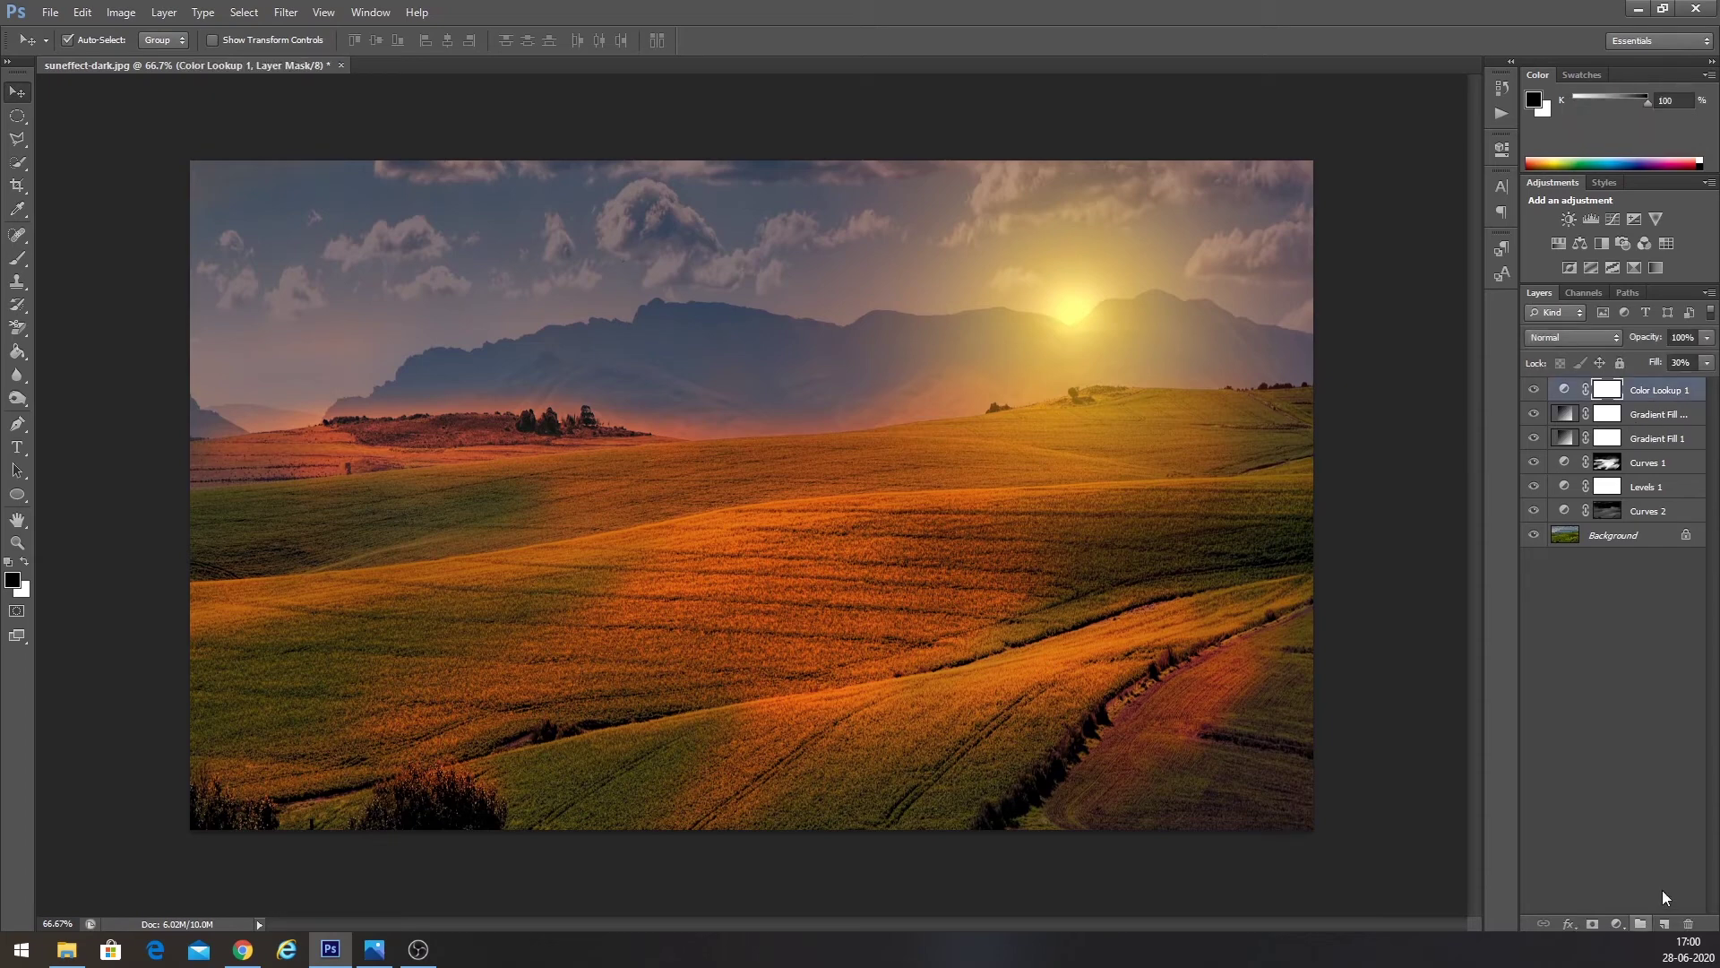
- Add a second Color Lookup adjustment layer on top using the Crisp_Warm.look 3D LUT
click(1616, 924)
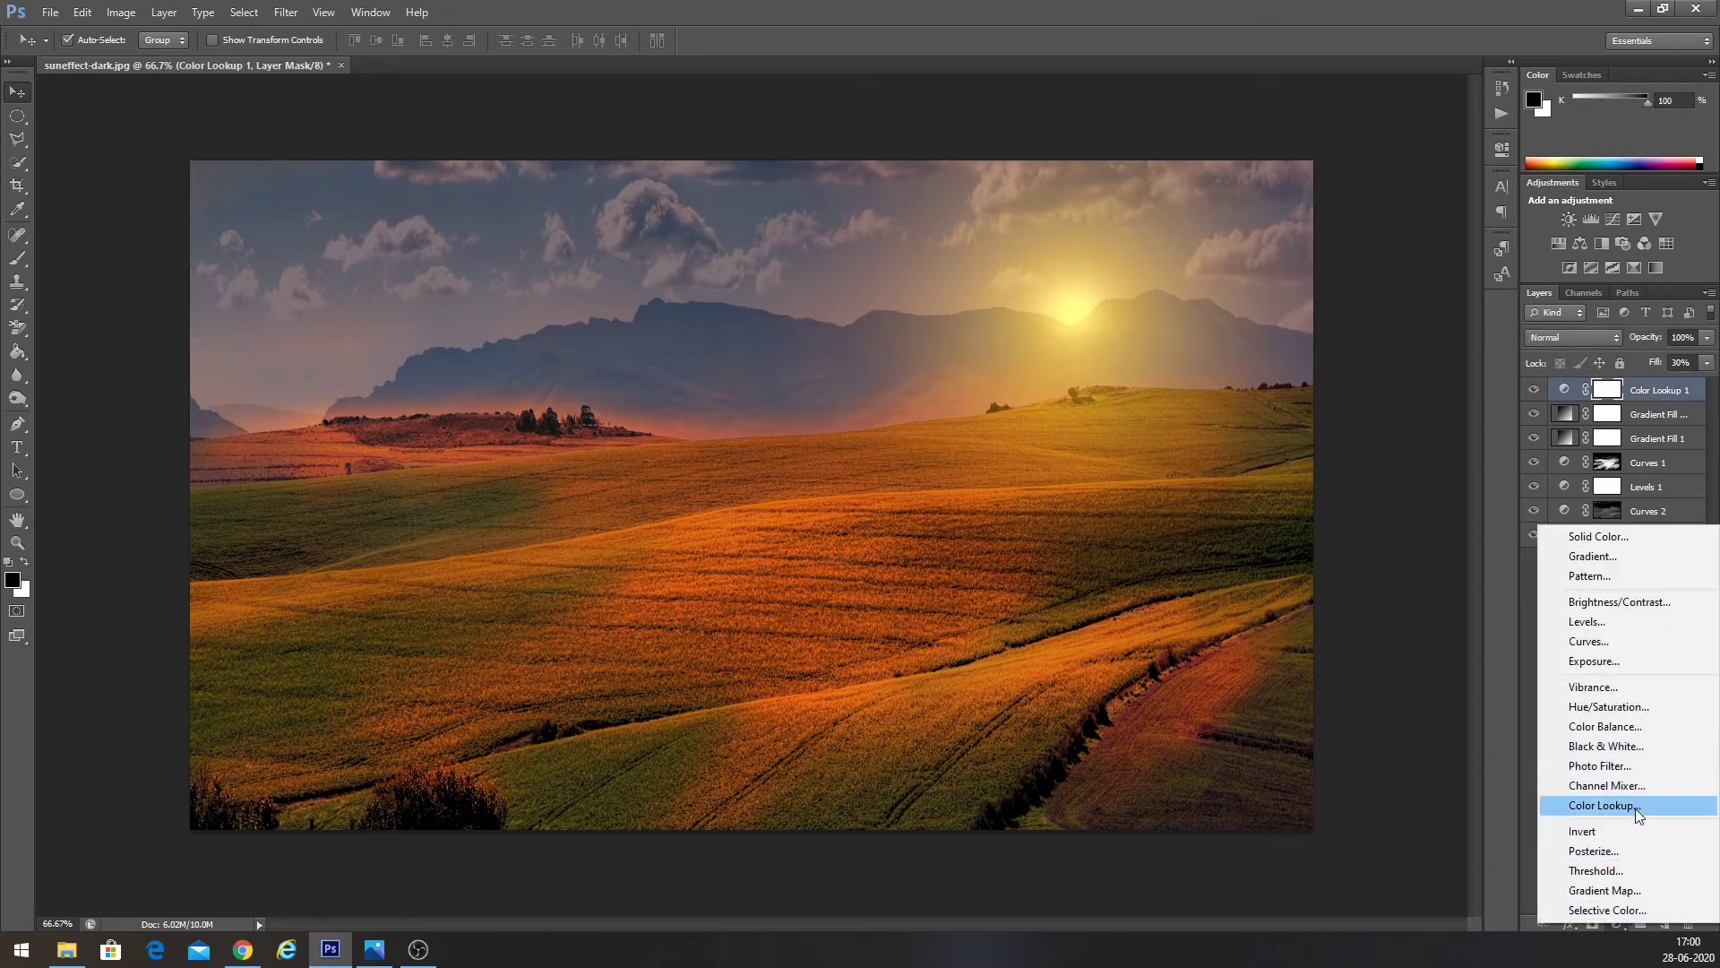
click(1637, 811)
click(1351, 193)
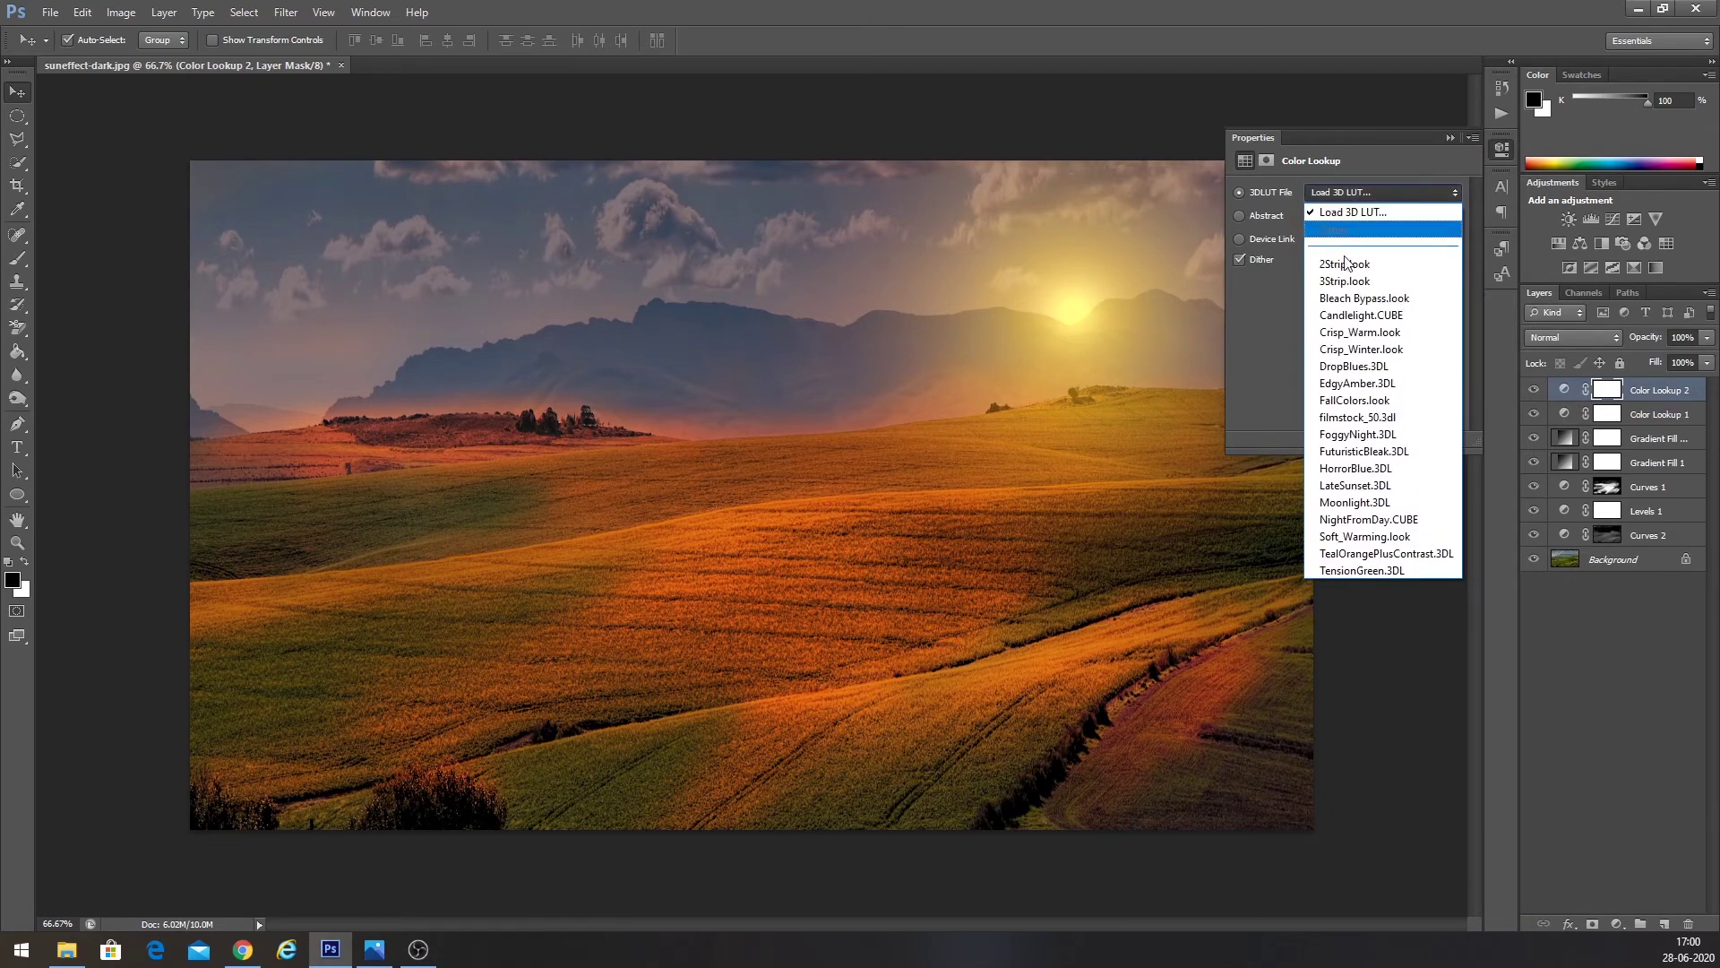
click(1405, 332)
click(1450, 138)
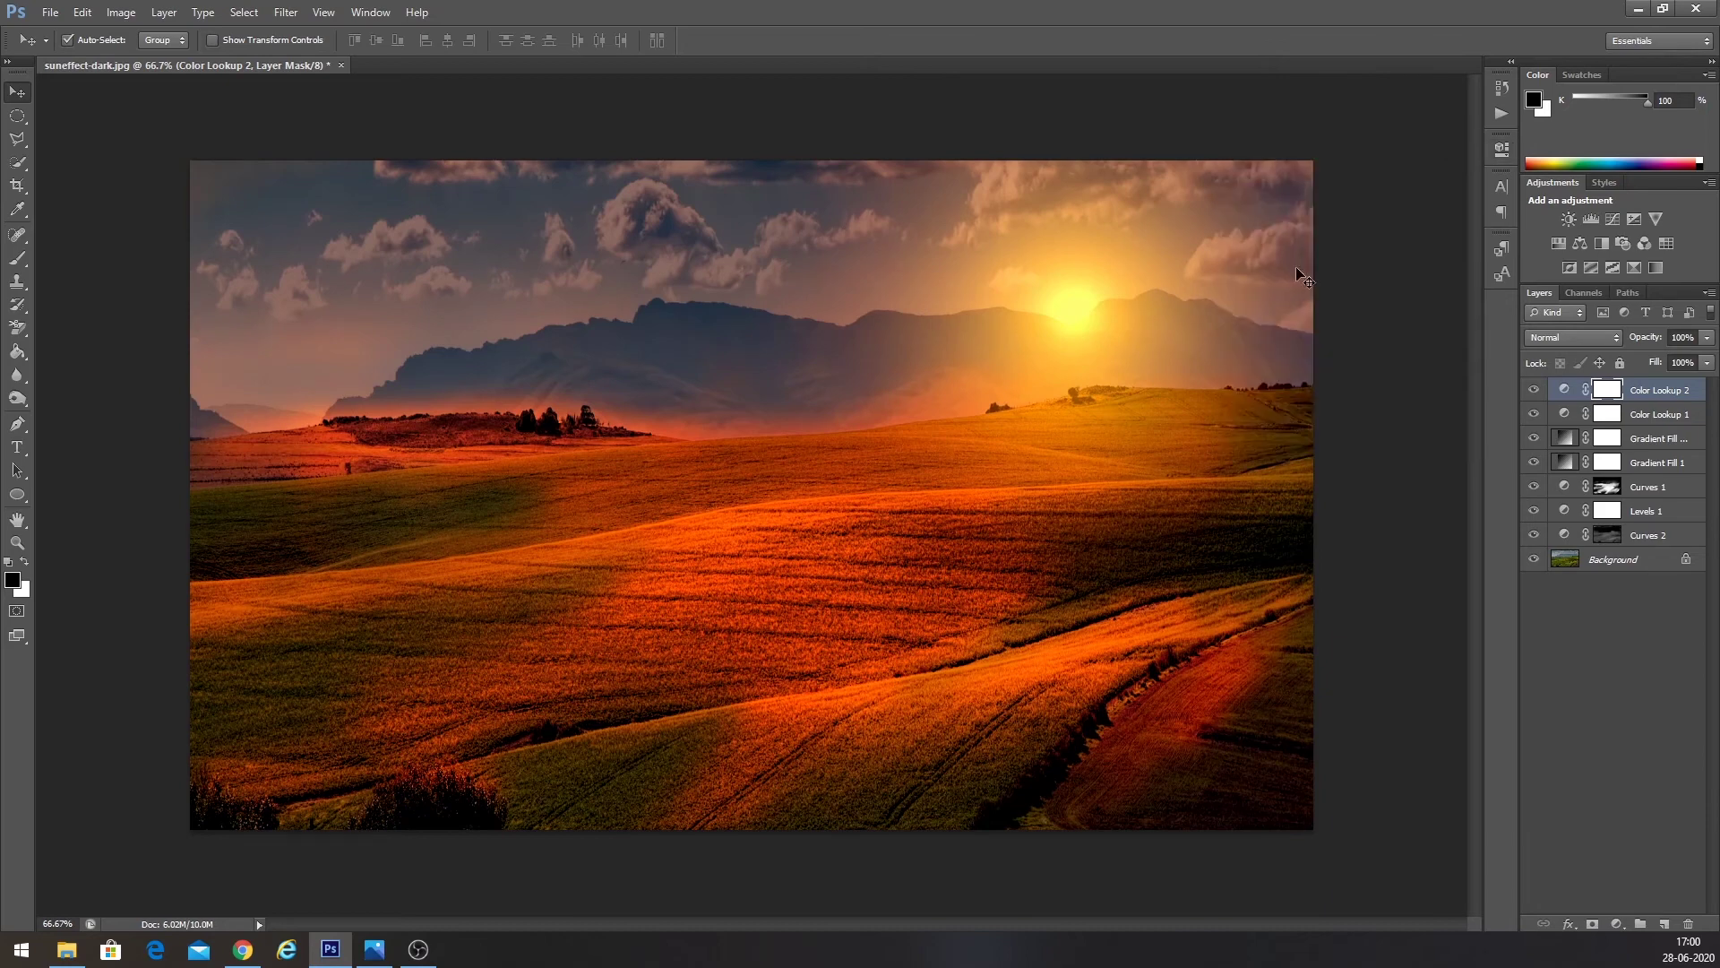
- Lower the fill of the Color Lookup 2 layer to 20%
click(1564, 390)
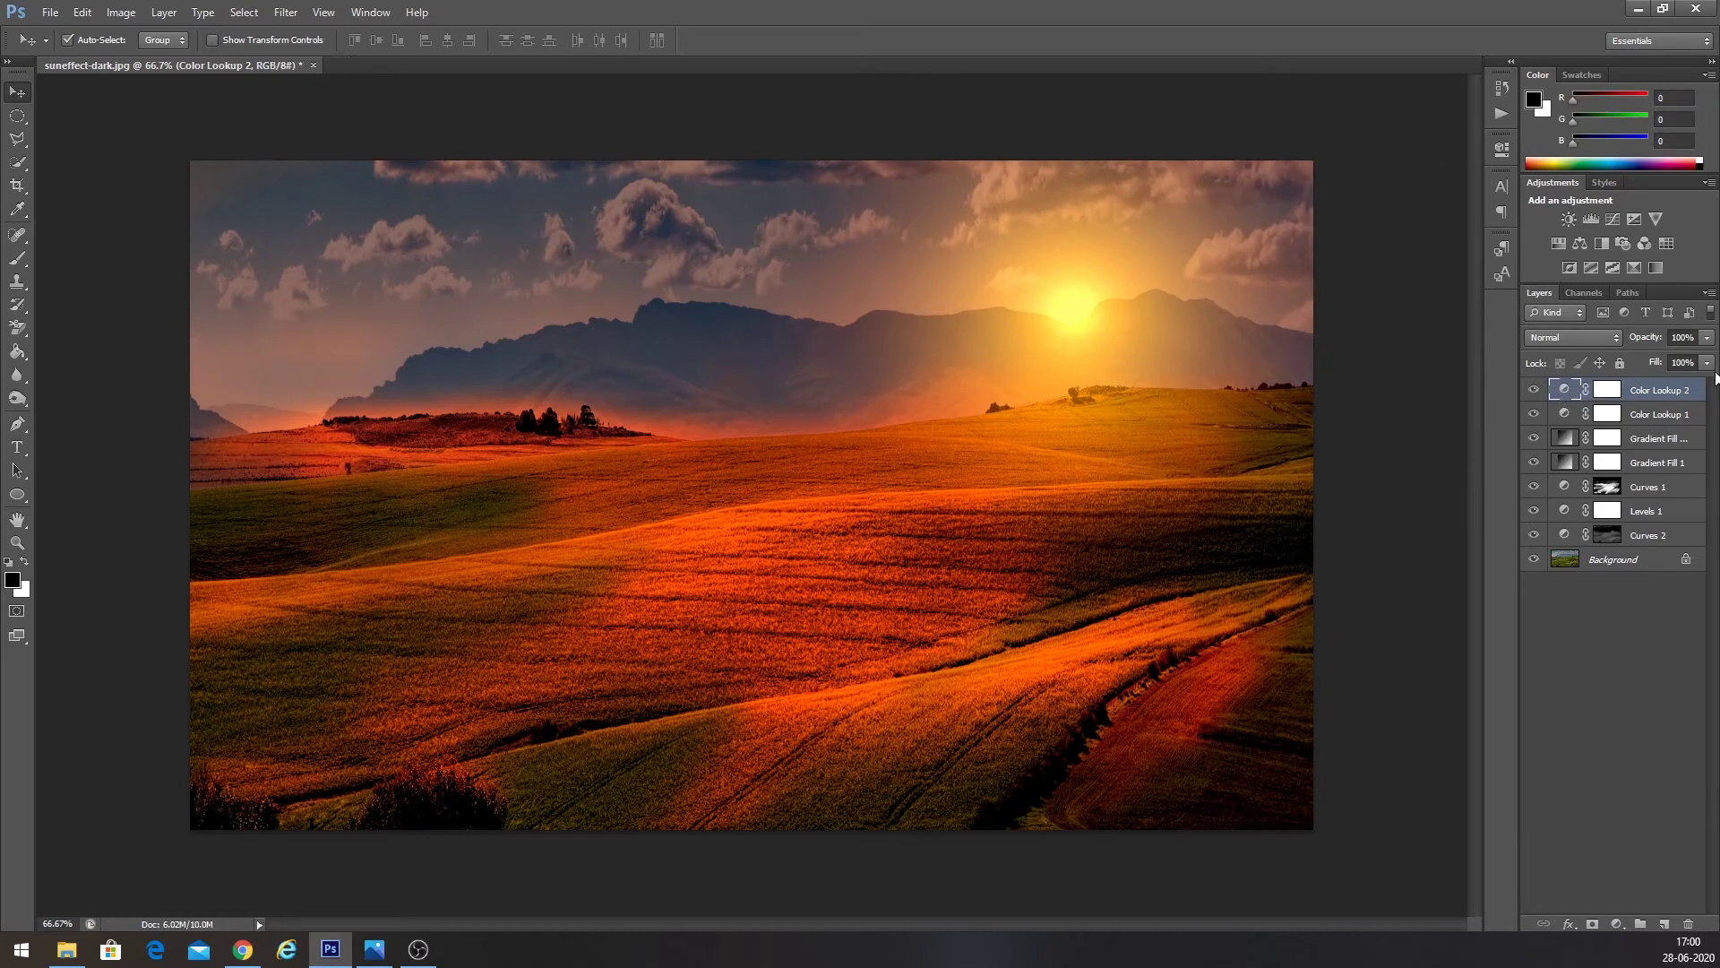
click(1706, 364)
drag(1683, 383, 1641, 389)
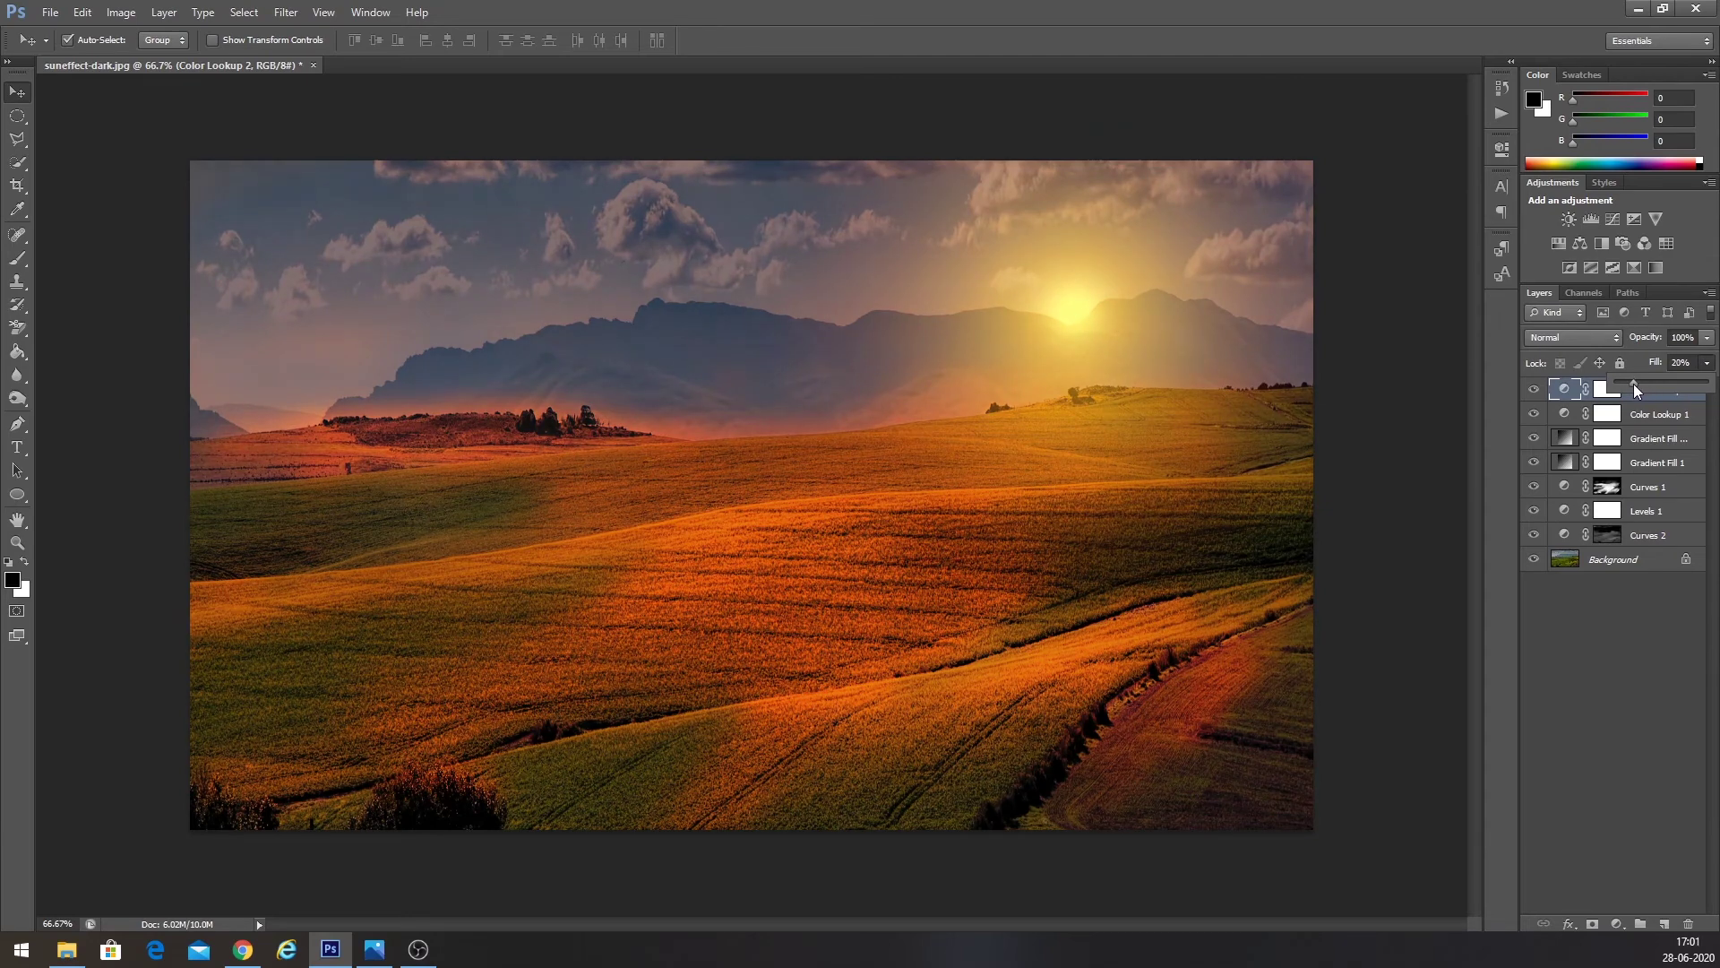
click(1579, 889)
click(1578, 889)
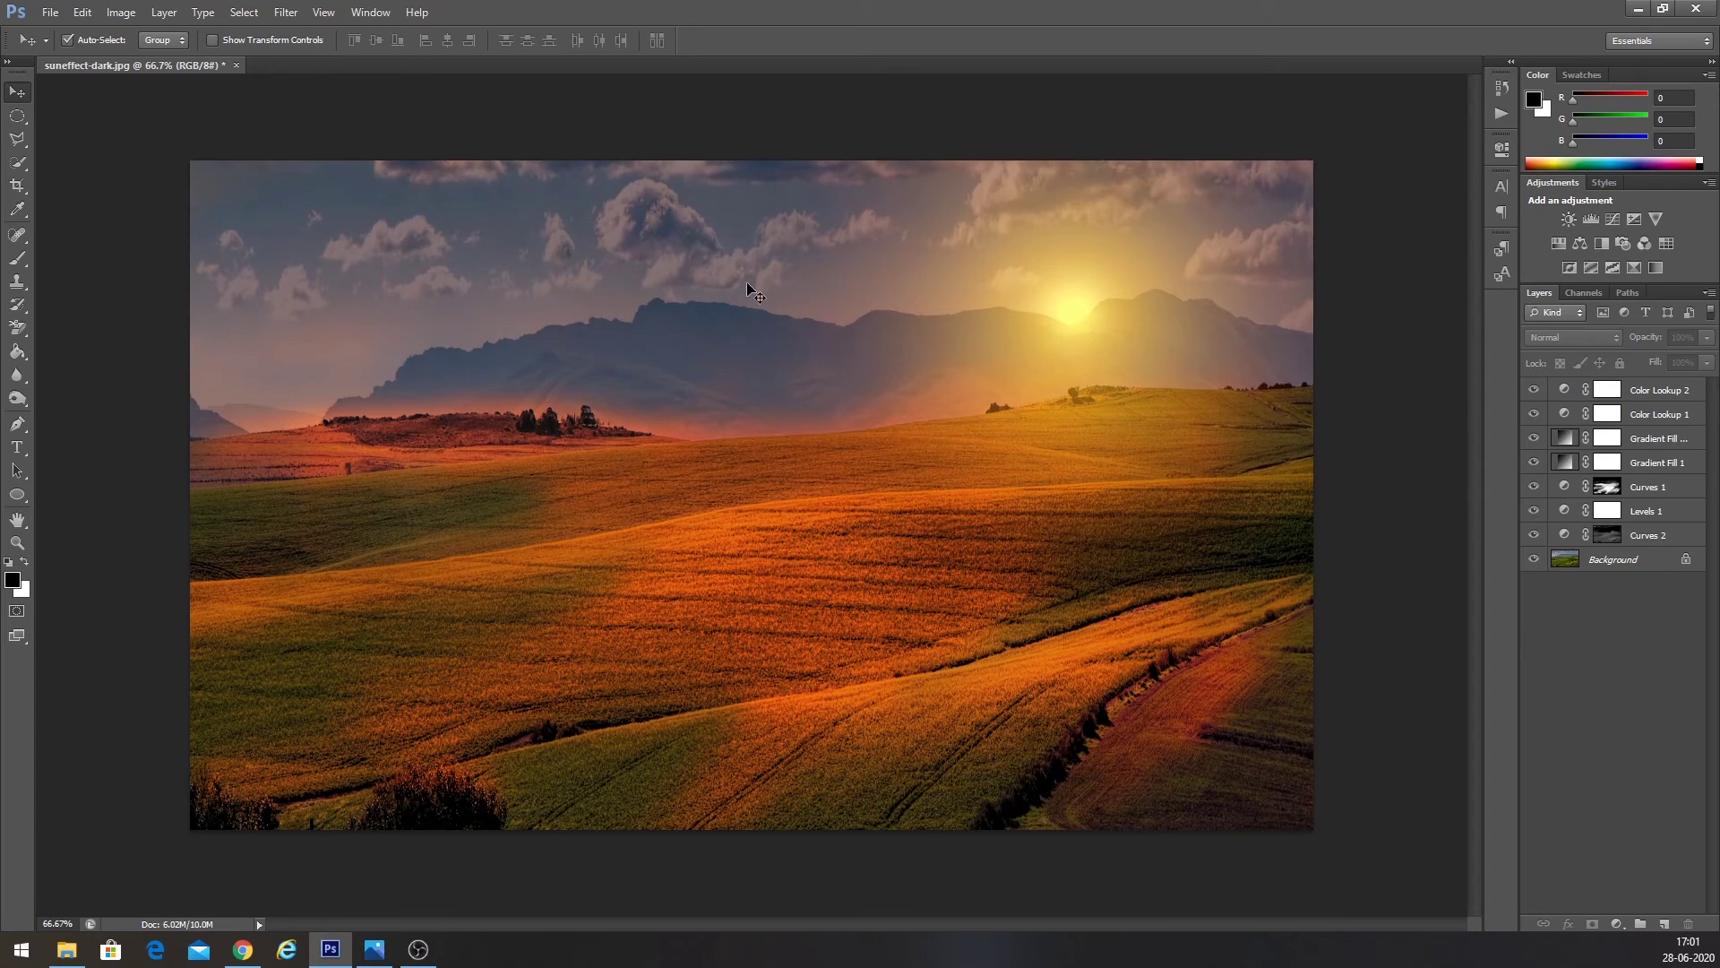
- Paint black on the Curves 1 mask along the base of the distant mountains and over the field near the diagonal track
click(1651, 488)
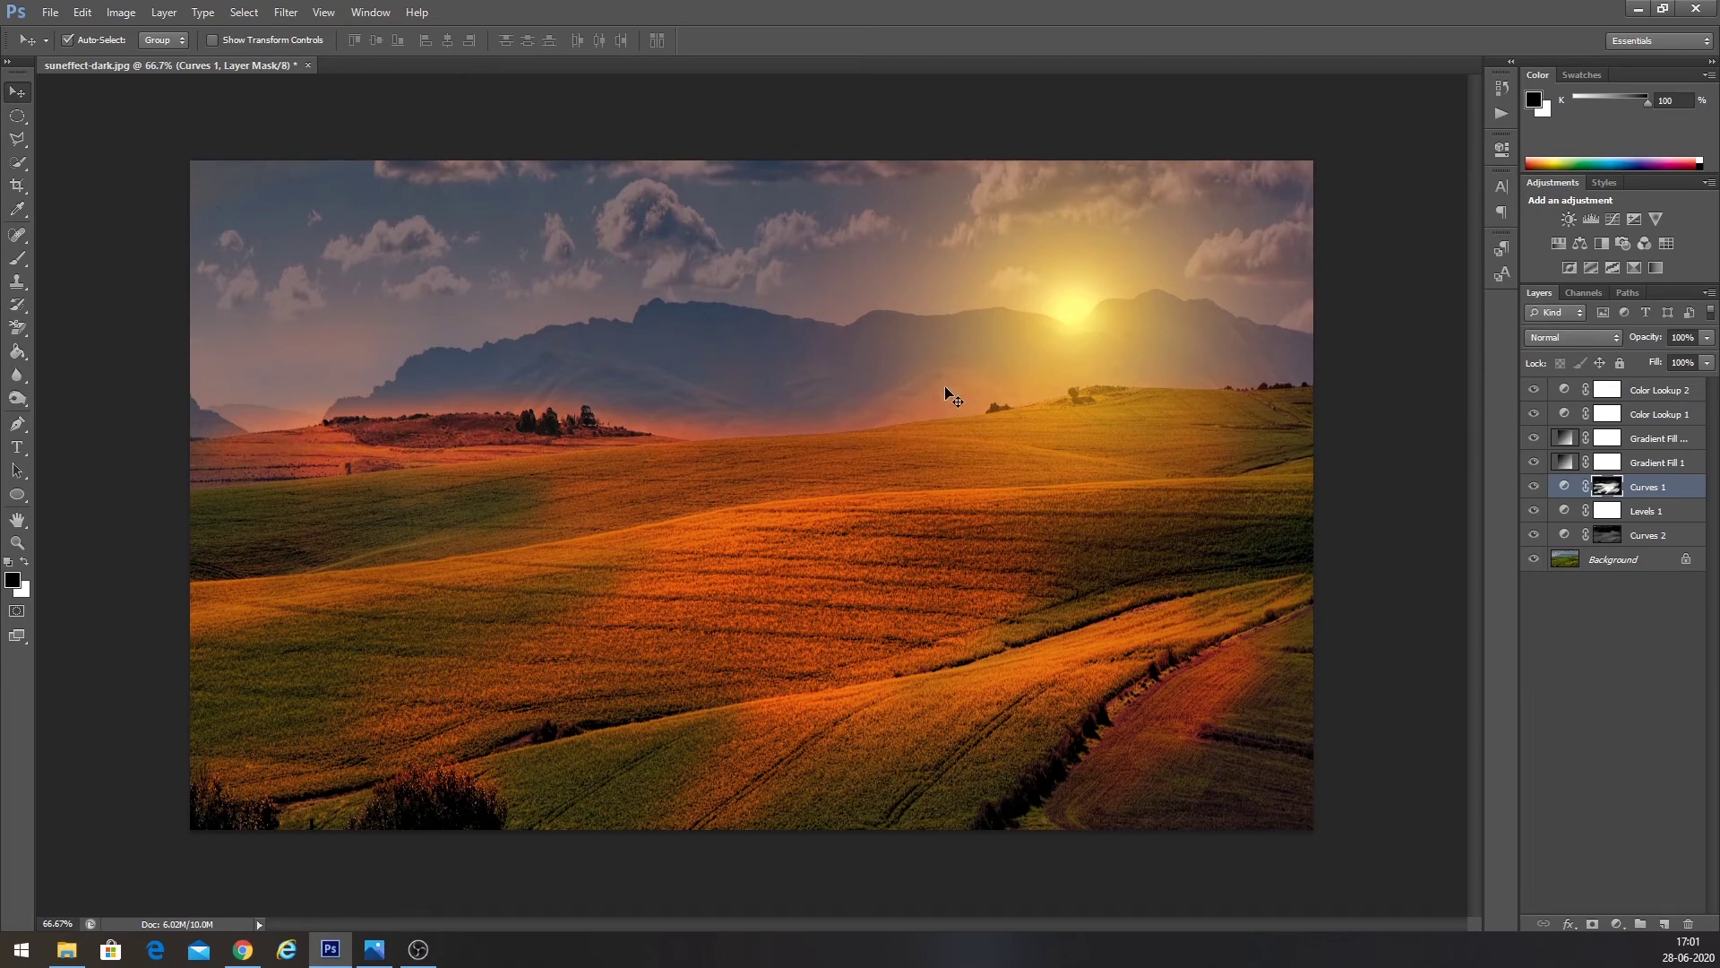
key(ctrl+2)
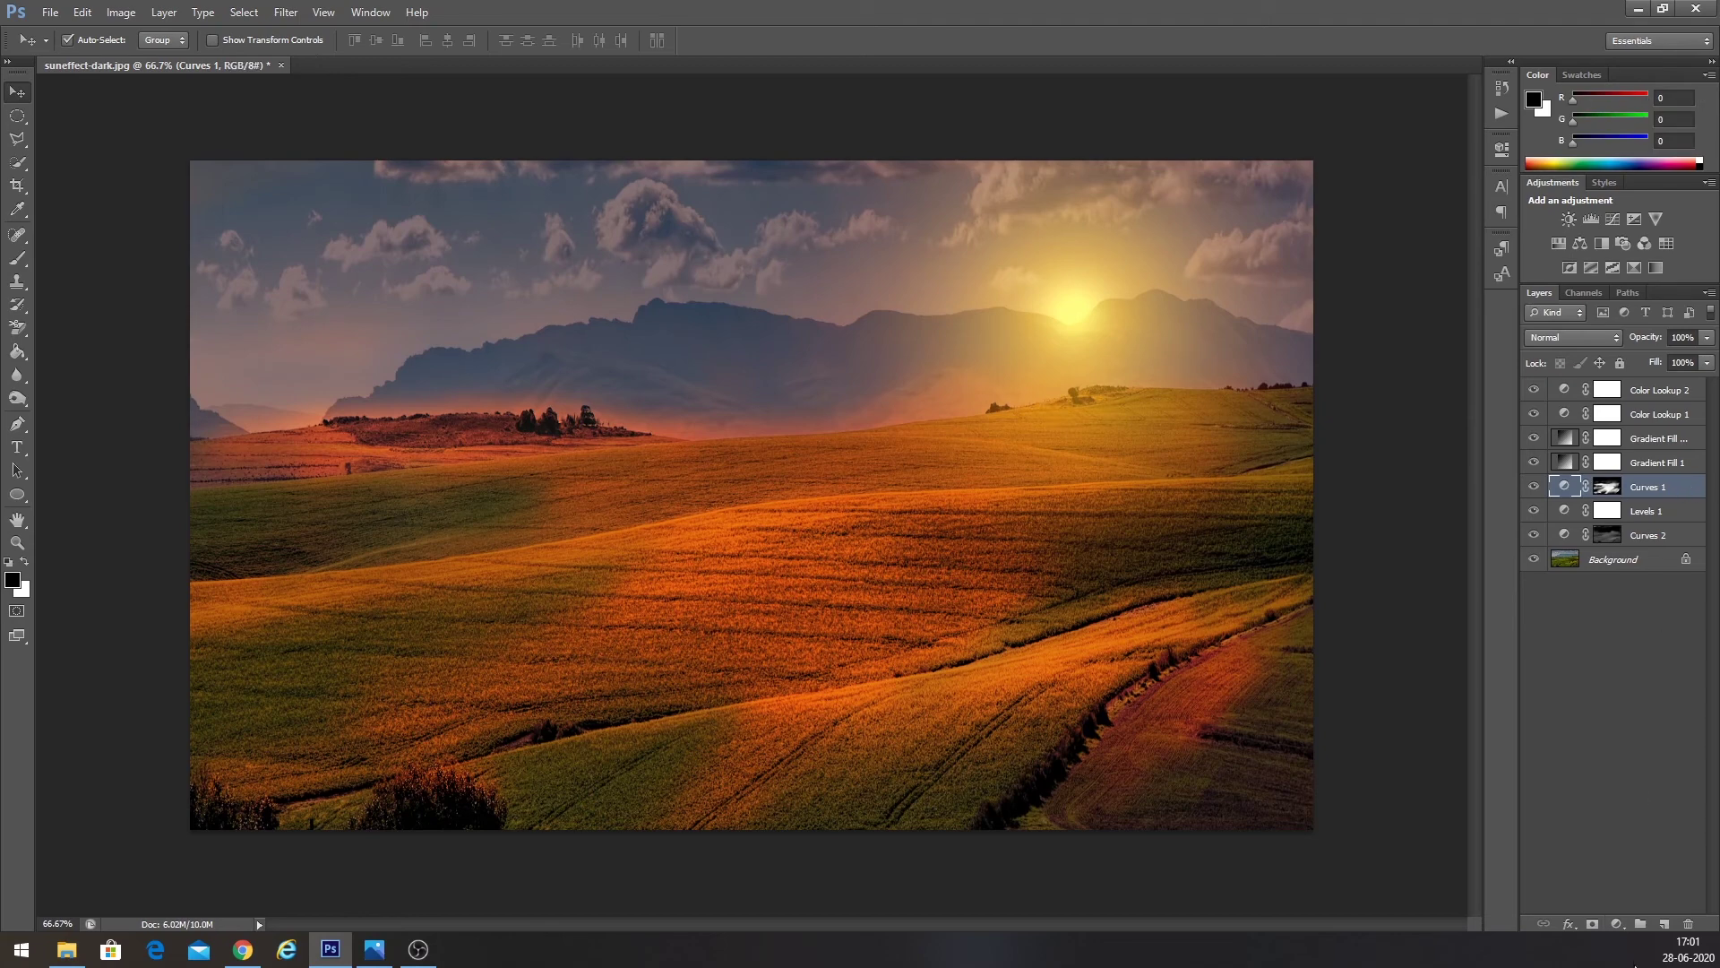
click(1609, 488)
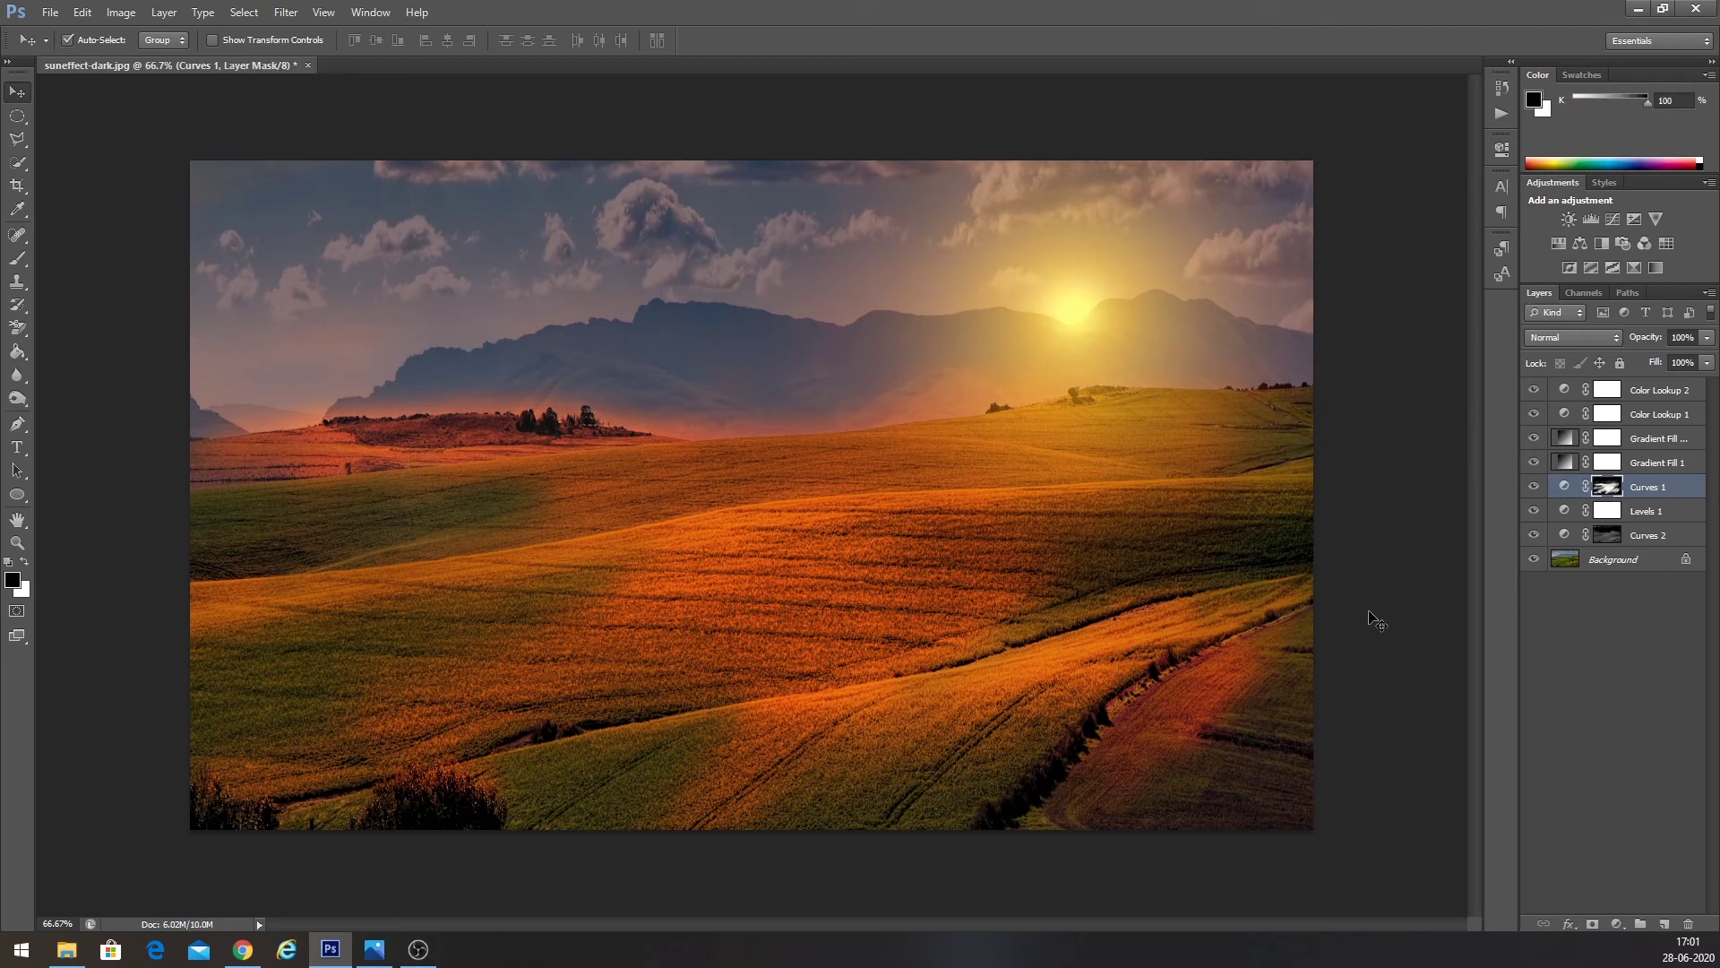
key(b)
key(x)
key(x)
mouse_move(384, 372)
mouse_down()
mouse_move(833, 393)
mouse_move(260, 403)
mouse_up()
key(x)
drag(269, 466, 437, 472)
key(ctrl+z)
key(x)
drag(1086, 600, 985, 643)
key(x)
- Enlarge the brush to 700 px and reduce its flow to 10%
key(bracketright)
key(bracketright)
key(bracketright)
key(bracketright)
key(bracketright)
key(bracketright)
click(489, 41)
drag(484, 68, 440, 68)
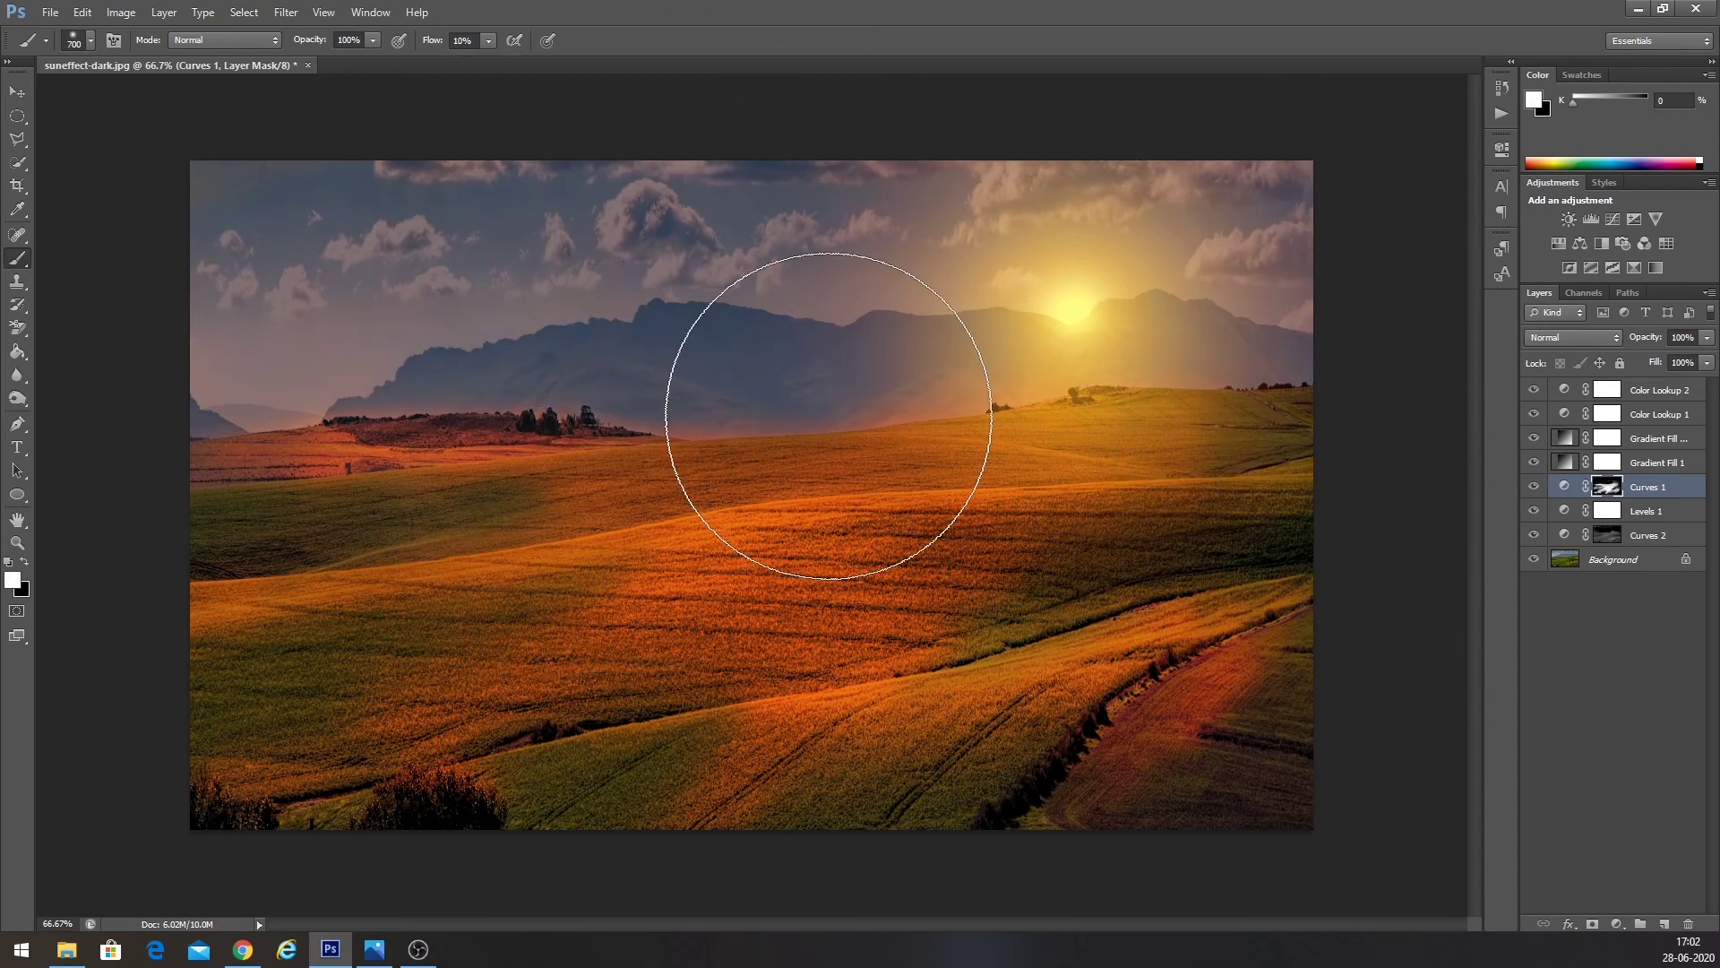
- Switch to the Move tool and view the landscape in full screen mode, fitted to the screen
key(v)
key(ctrl+0)
key(f)
key(f)
key(ctrl+0)
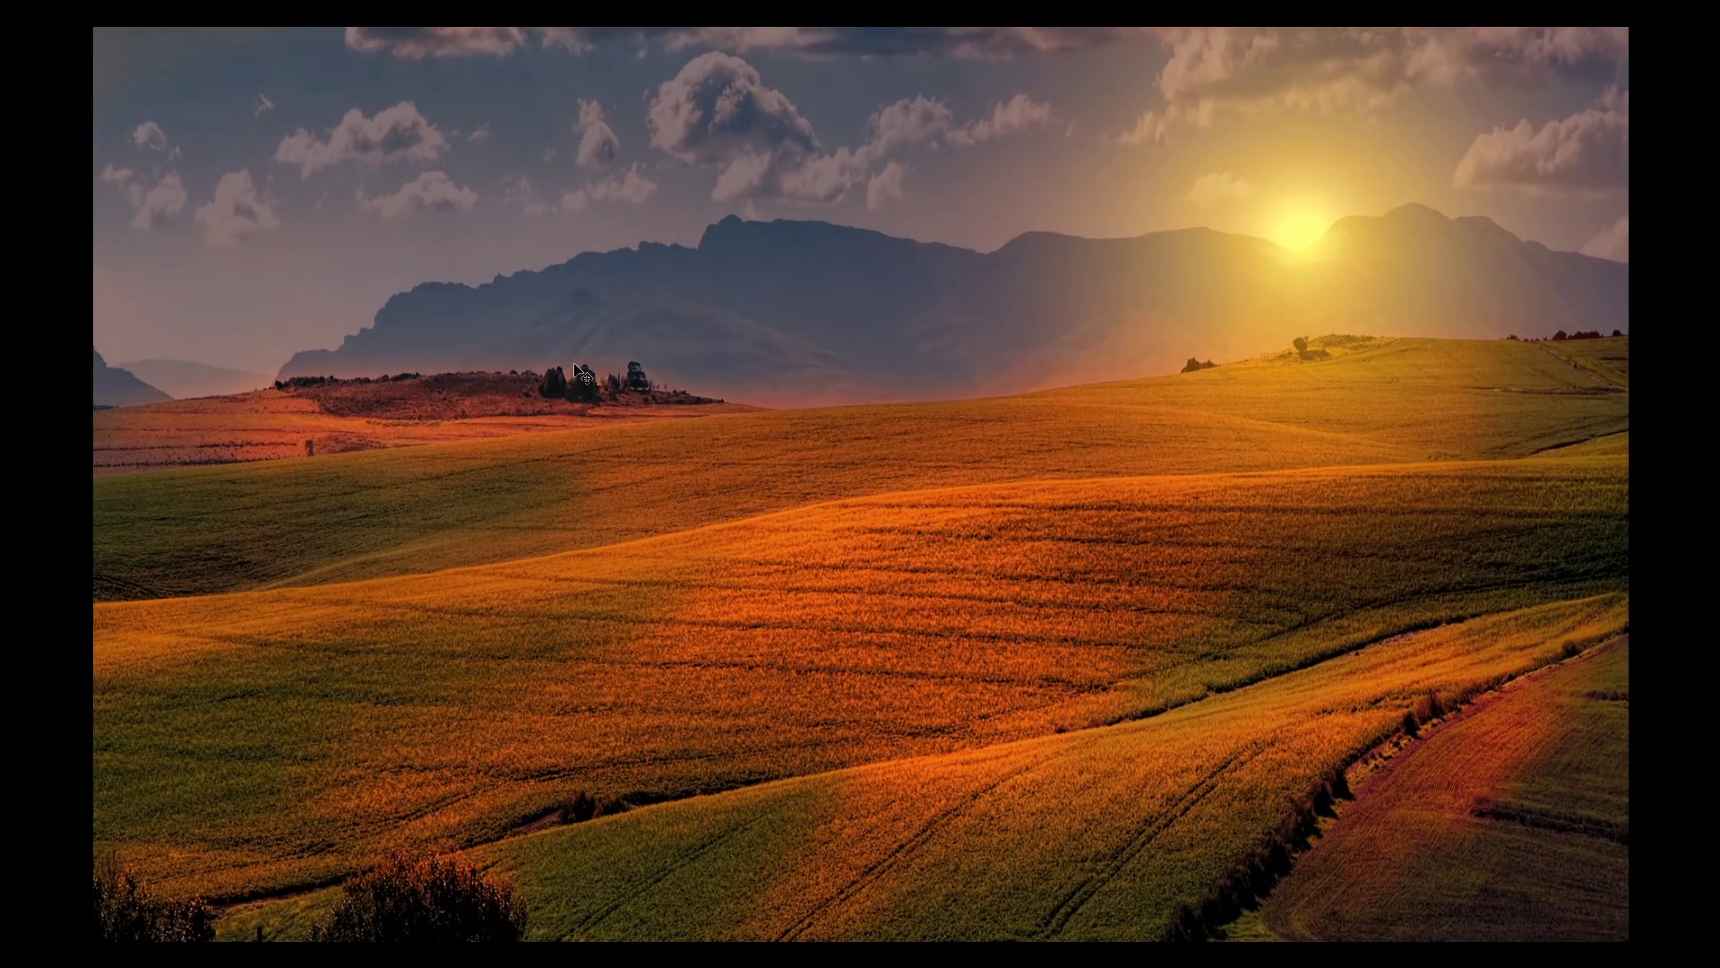
- Compare the finished effect with the original photo by toggling every layer above the Background, ending with only the Background shown
mouse_move(1718, 430)
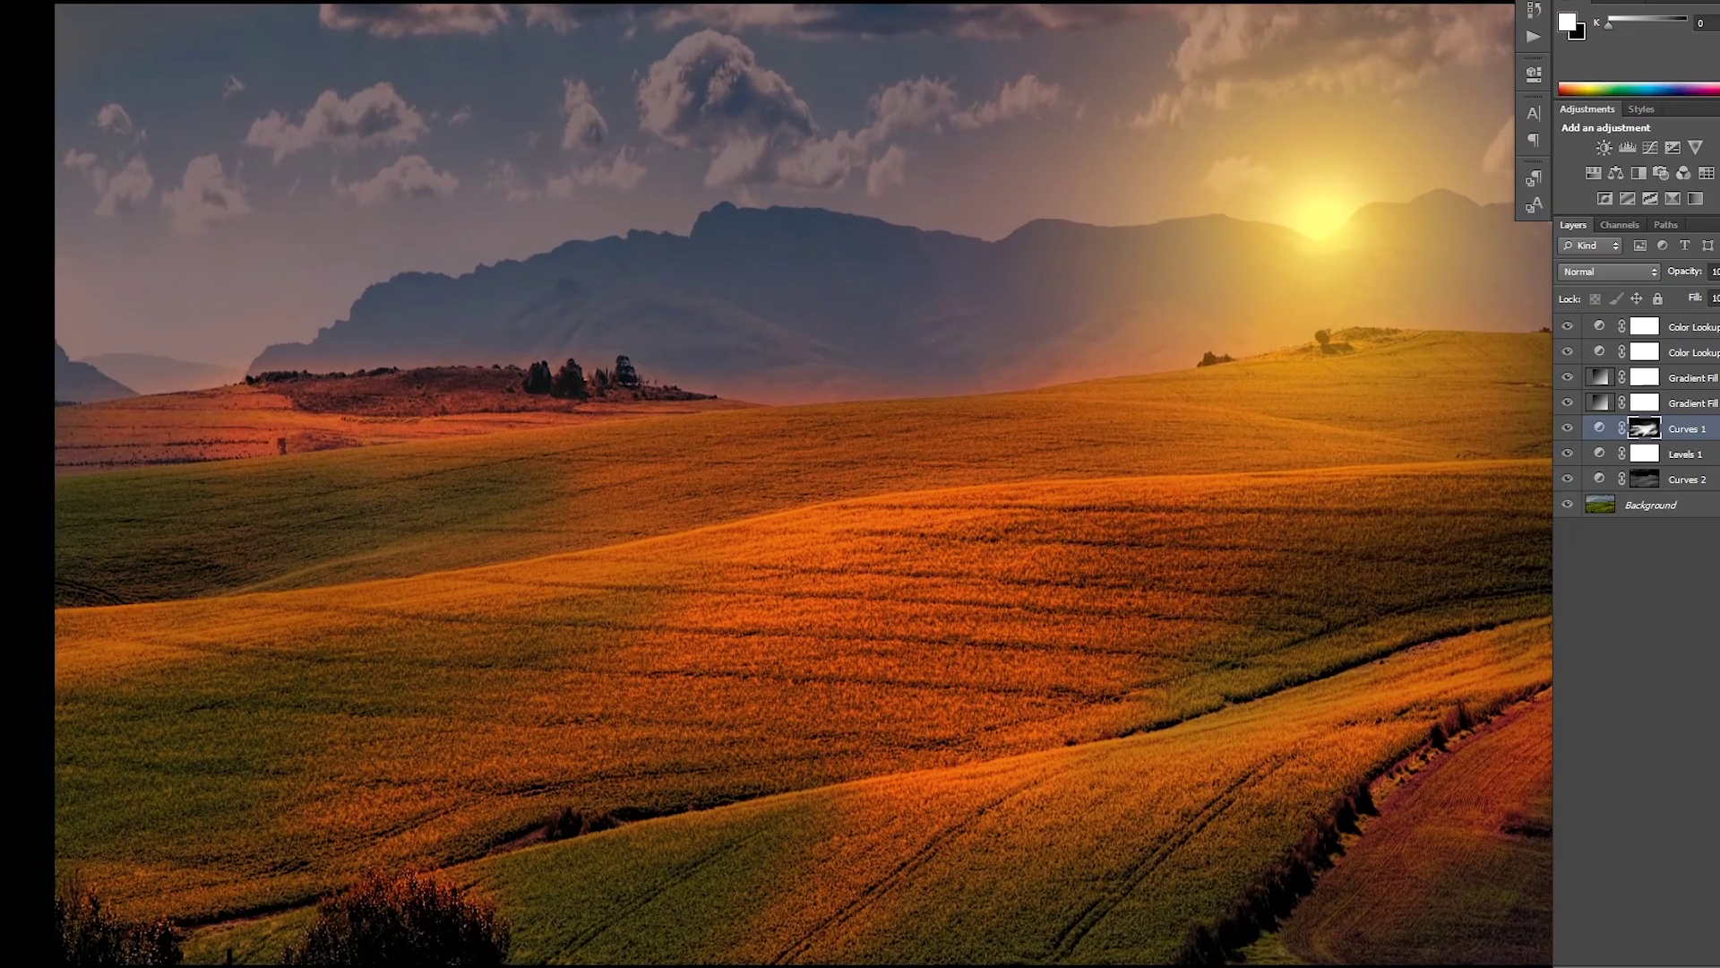
alt+click(1568, 507)
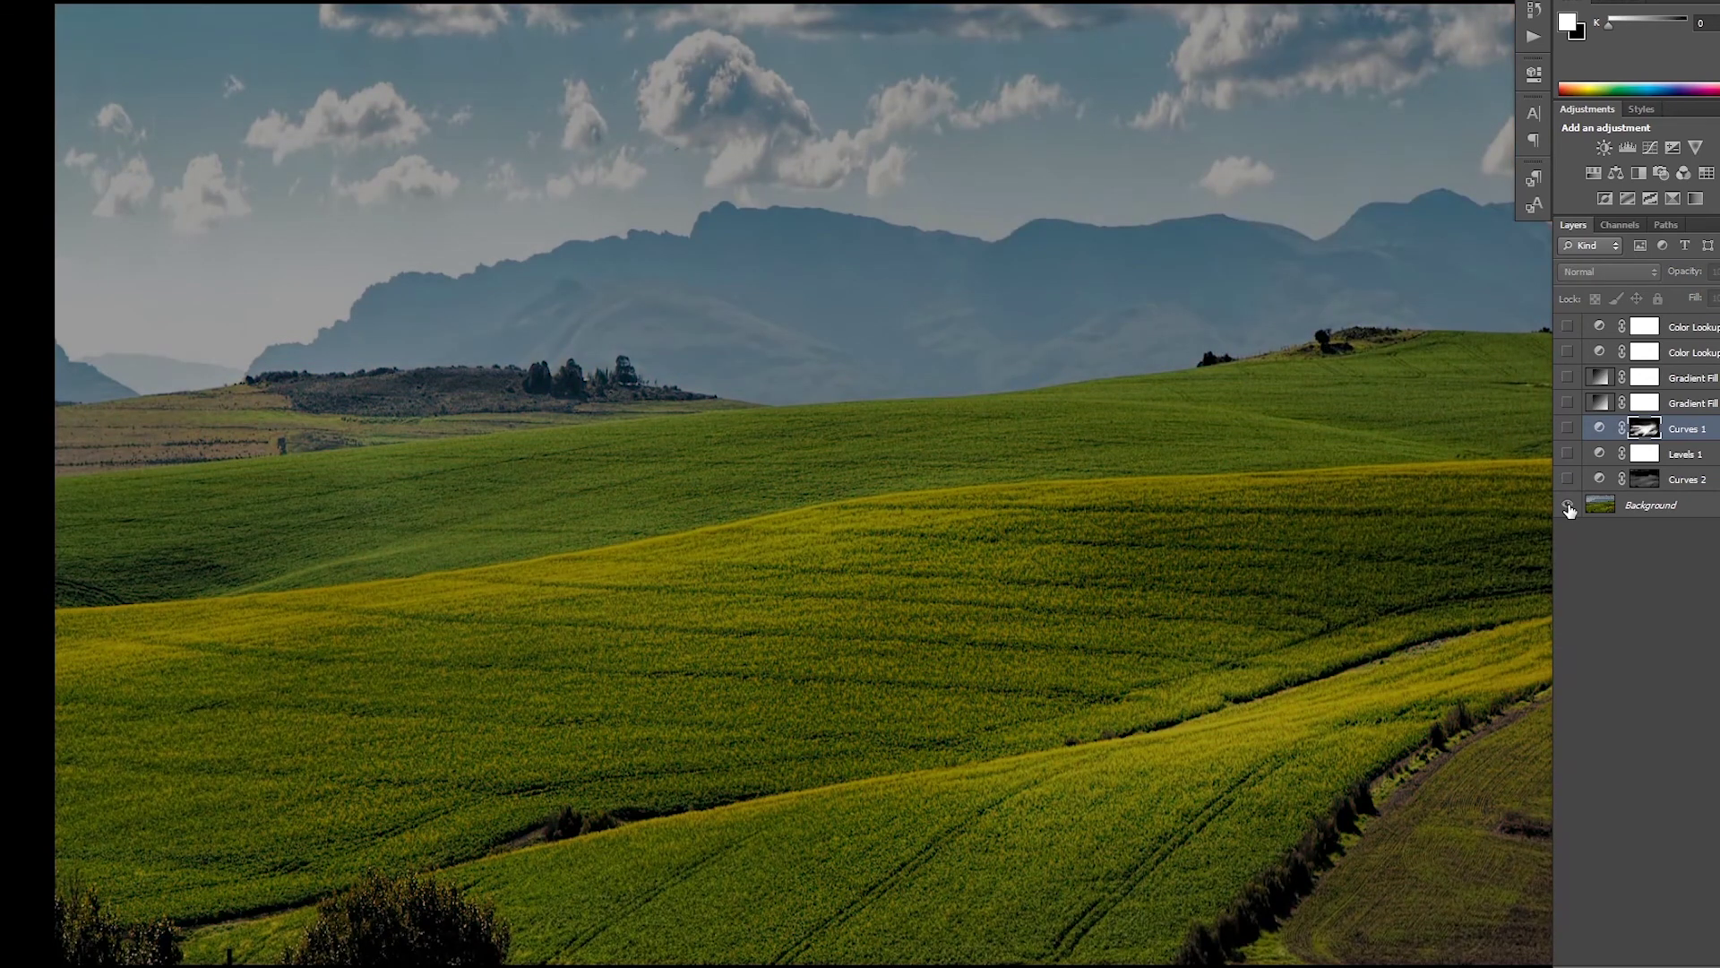
alt+click(1568, 507)
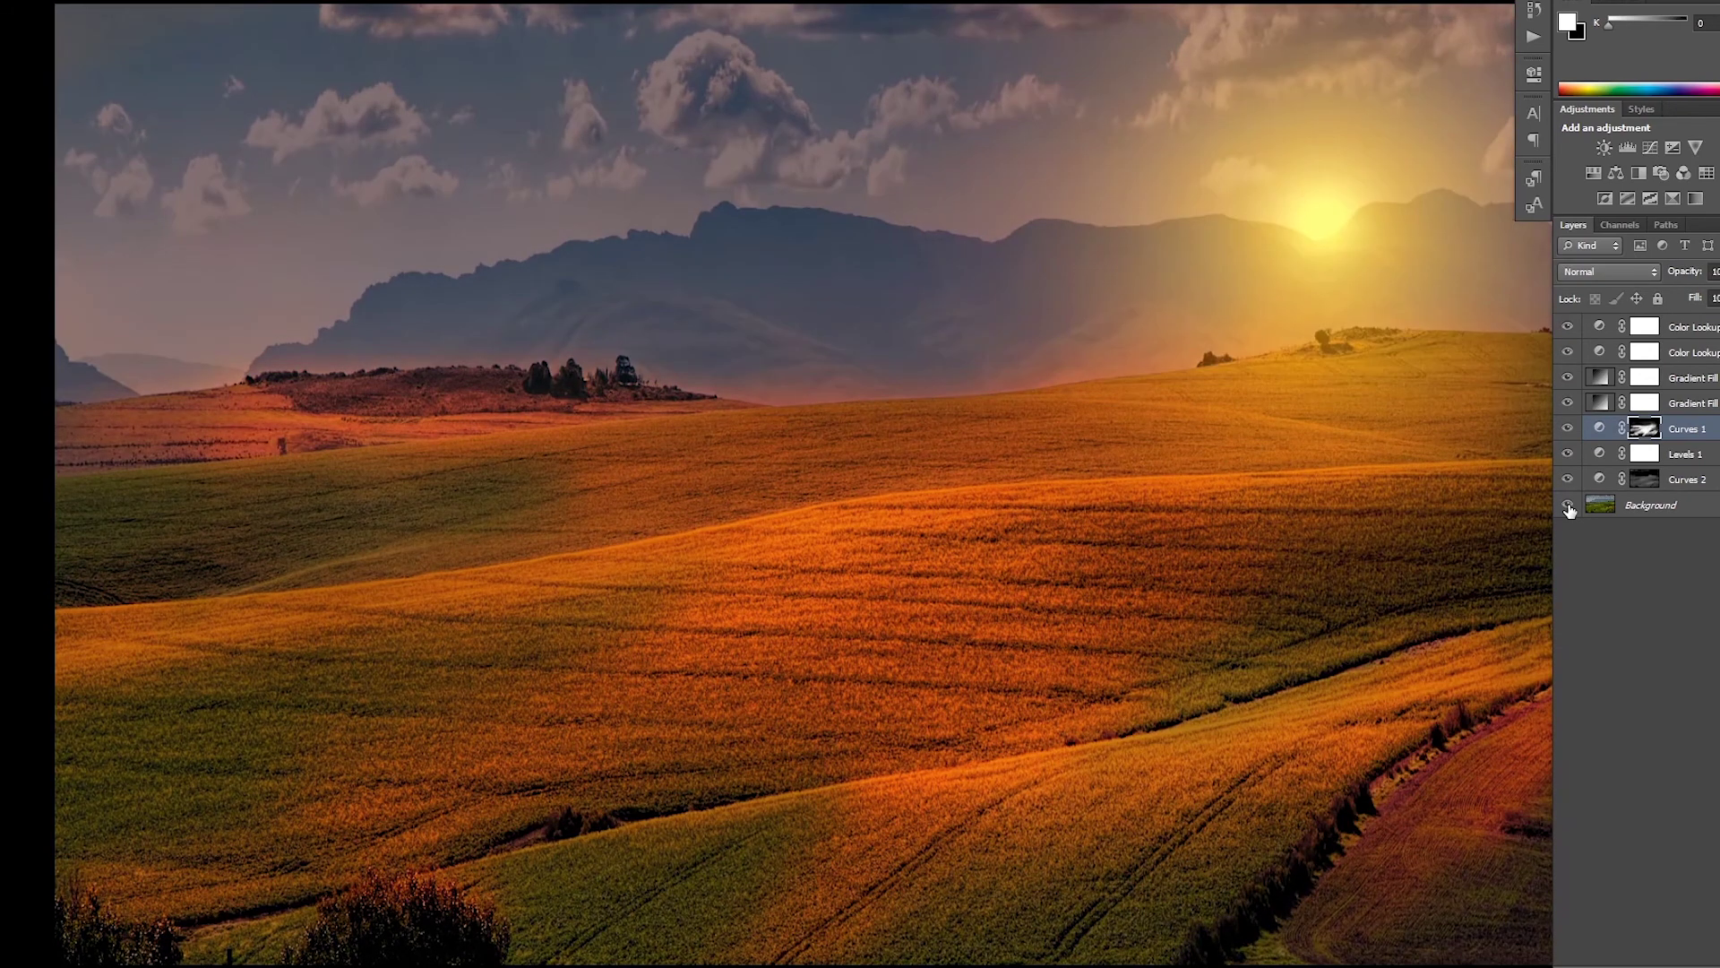
alt+click(1568, 507)
alt+click(1568, 508)
alt+click(1568, 505)
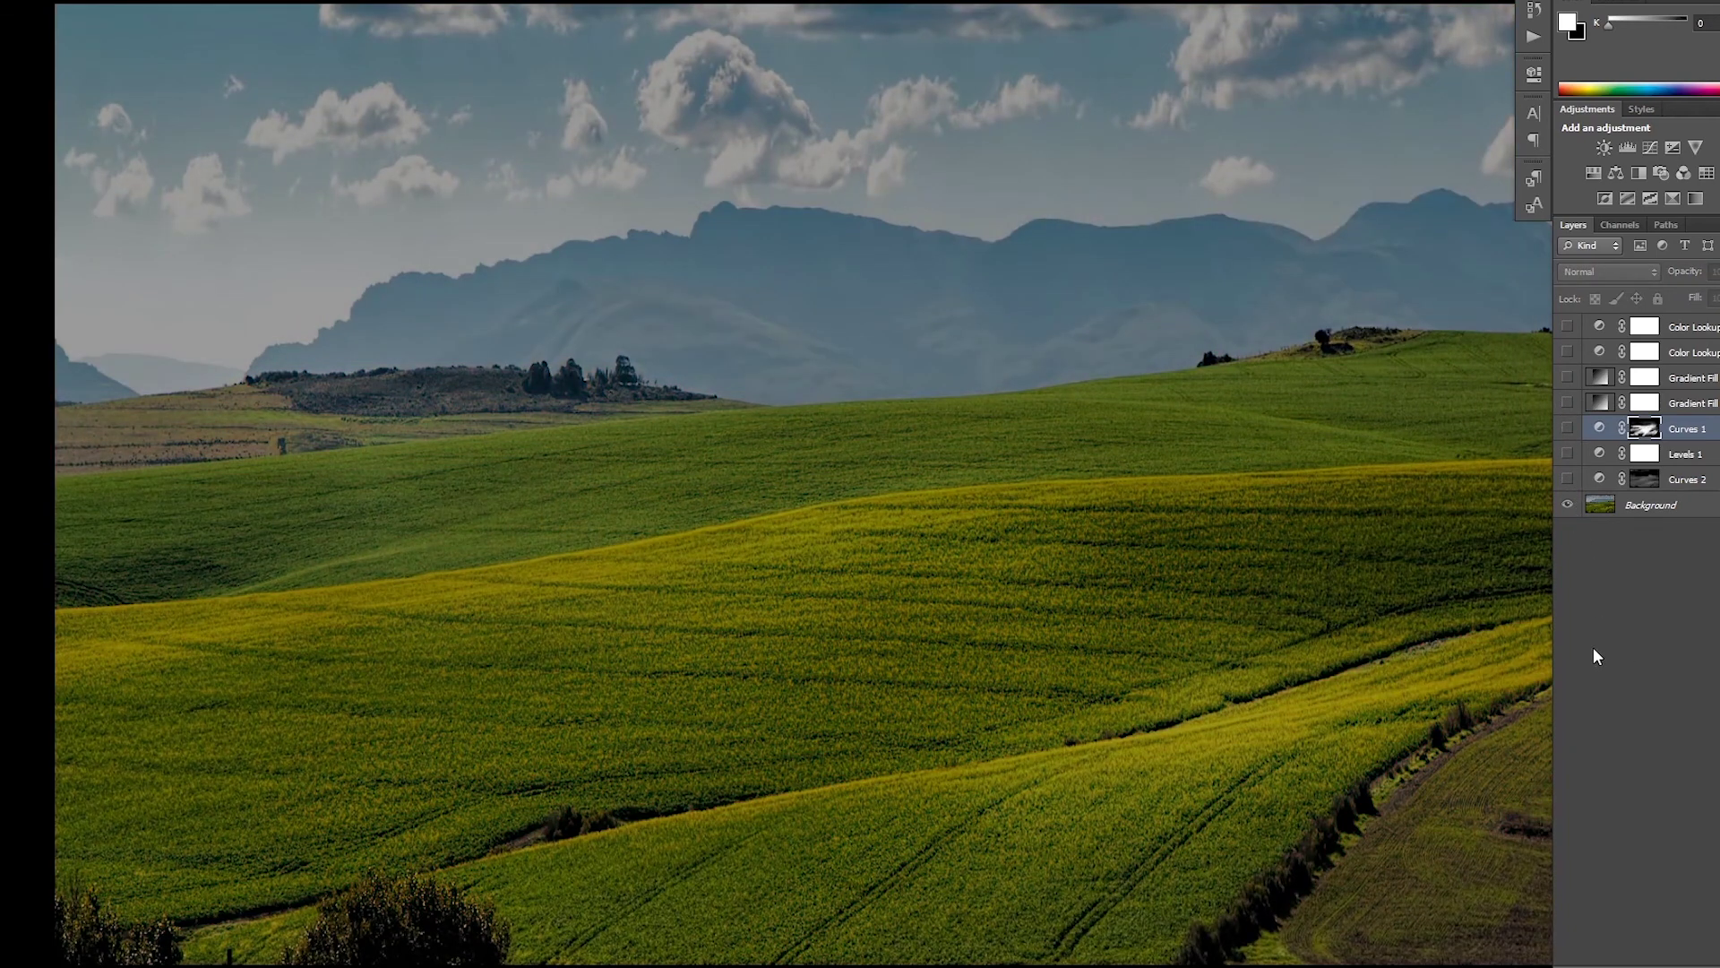
- Show the Curves 1 layer again and inspect the landscape with the interface hidden
click(1651, 507)
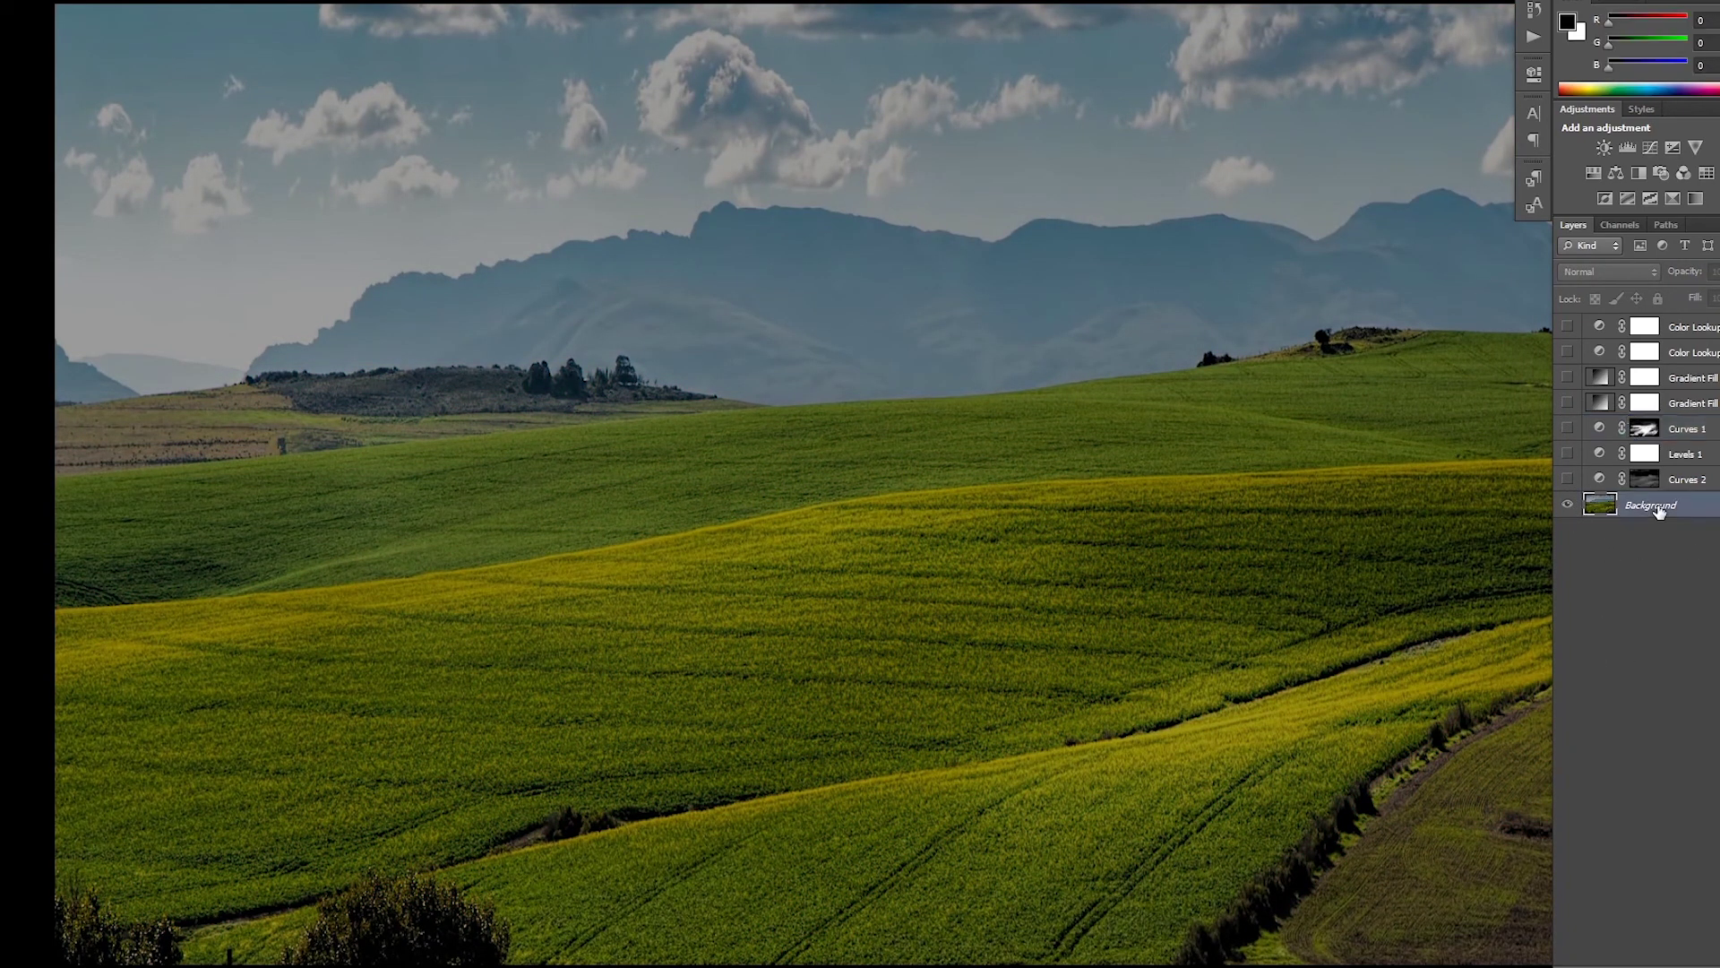
click(1699, 430)
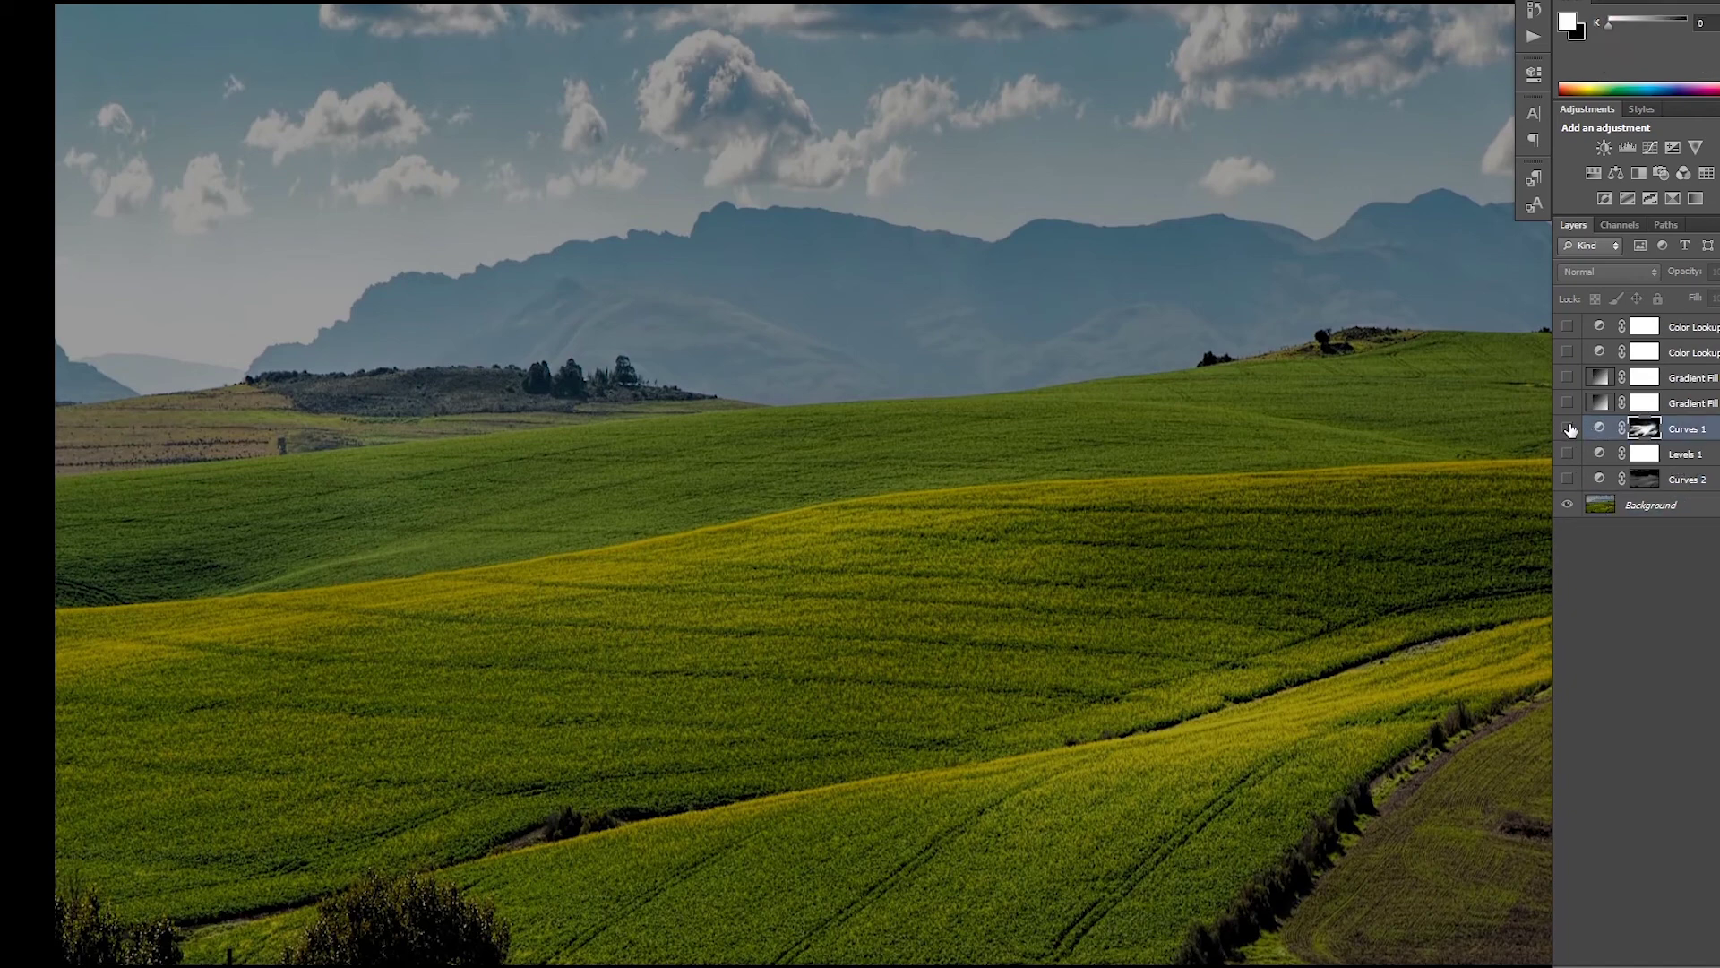
click(1567, 429)
key(Tab)
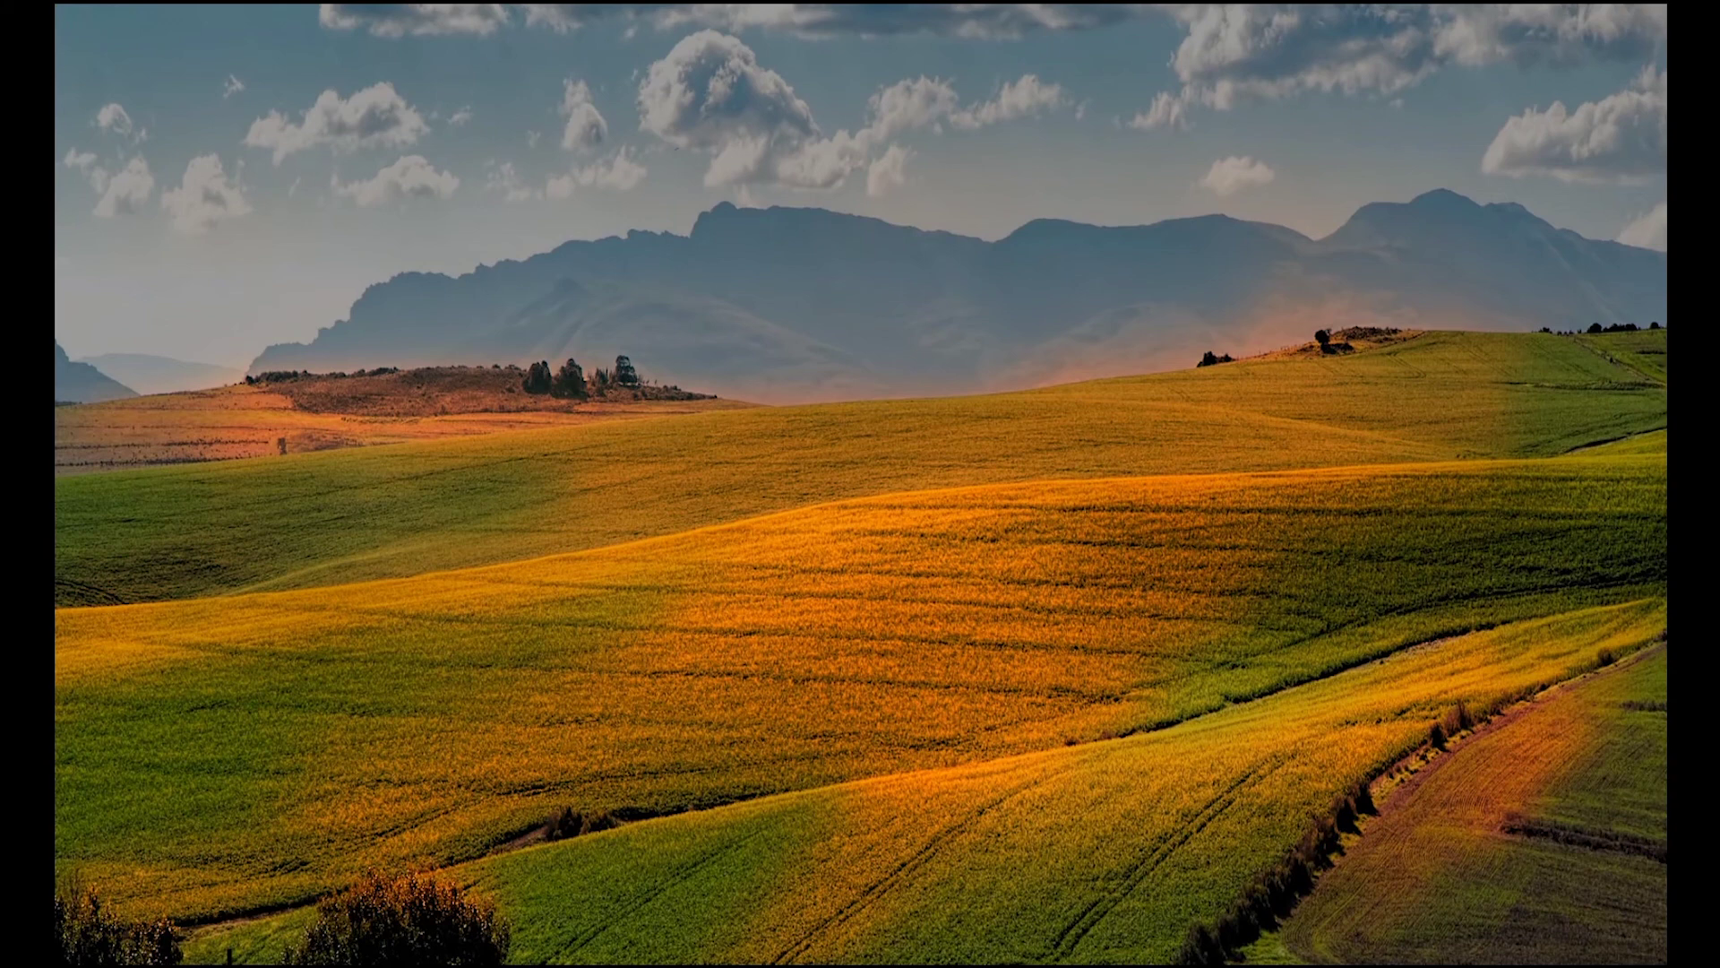
key(Tab)
- Show both Gradient Fill layers, Curves 2 and Levels 1 again
click(1568, 402)
click(1567, 380)
click(1567, 380)
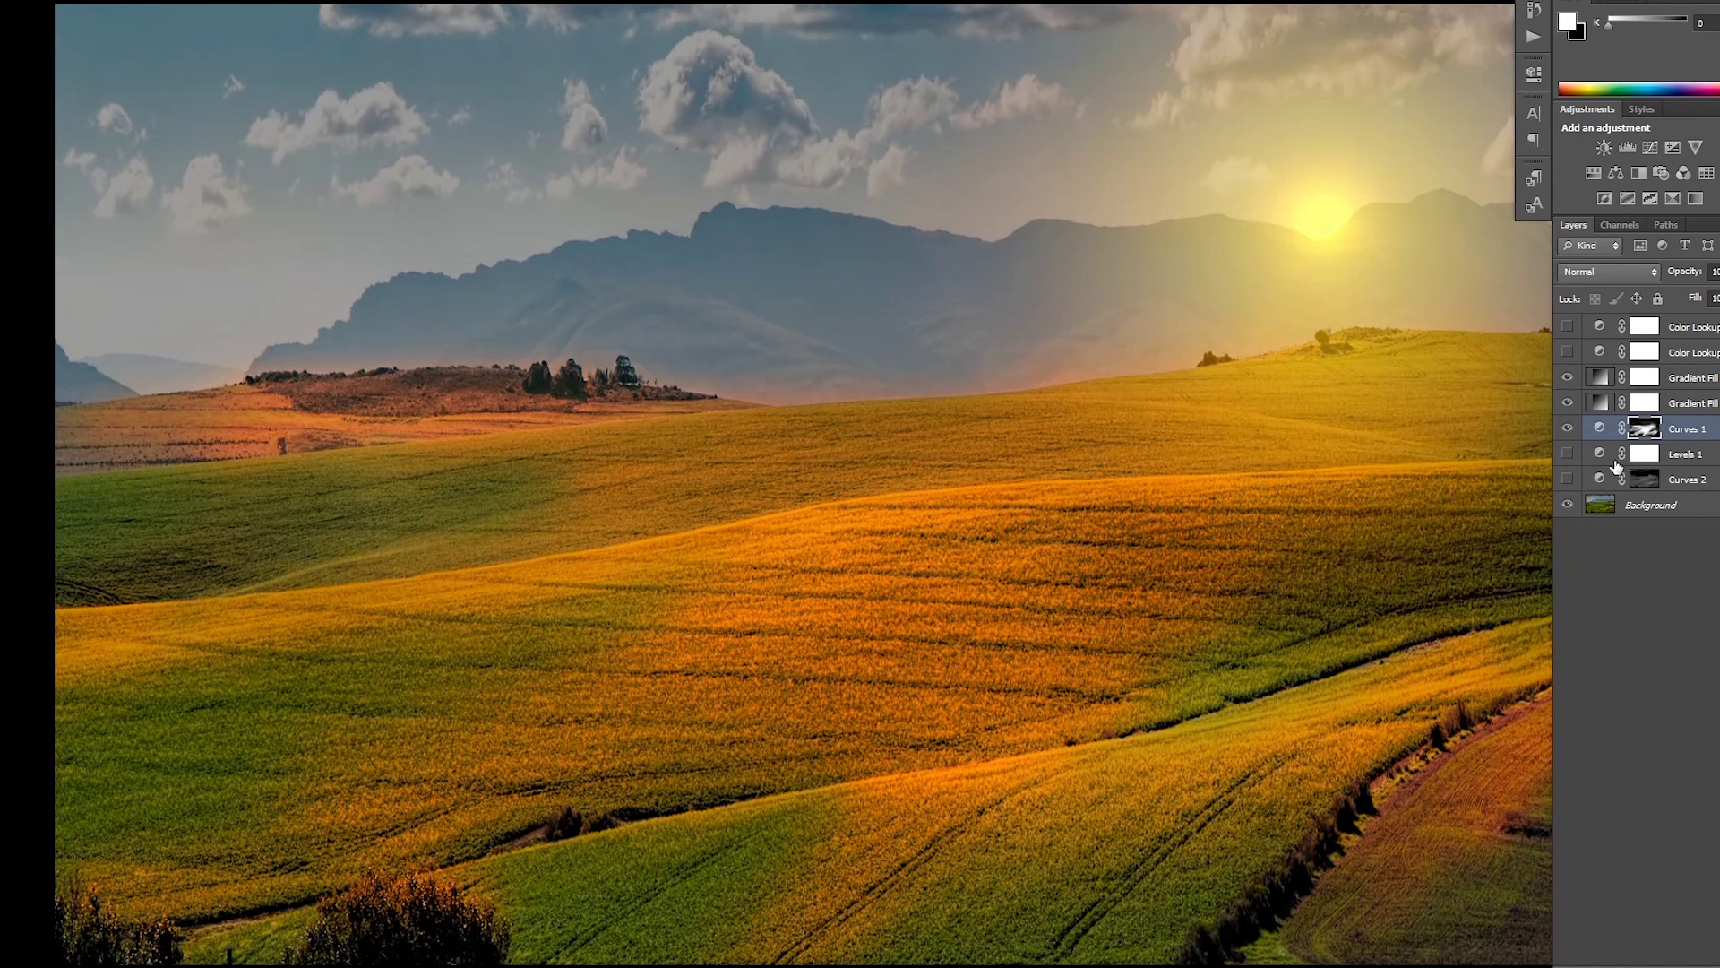
click(1567, 481)
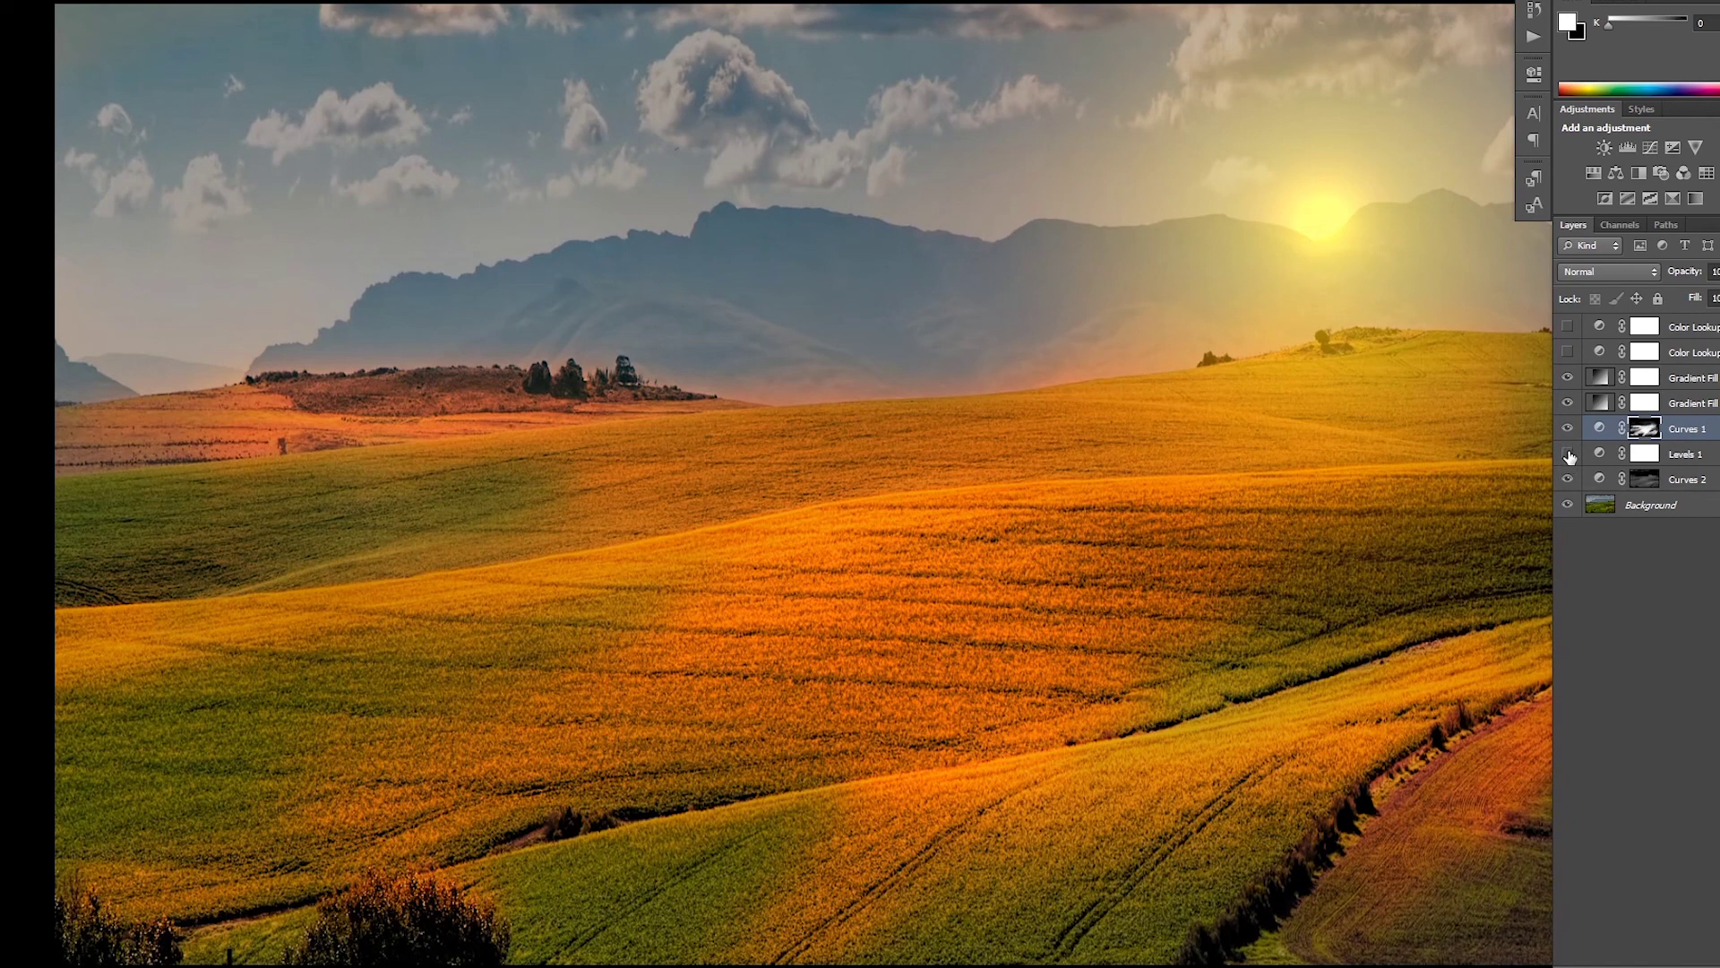
click(1567, 454)
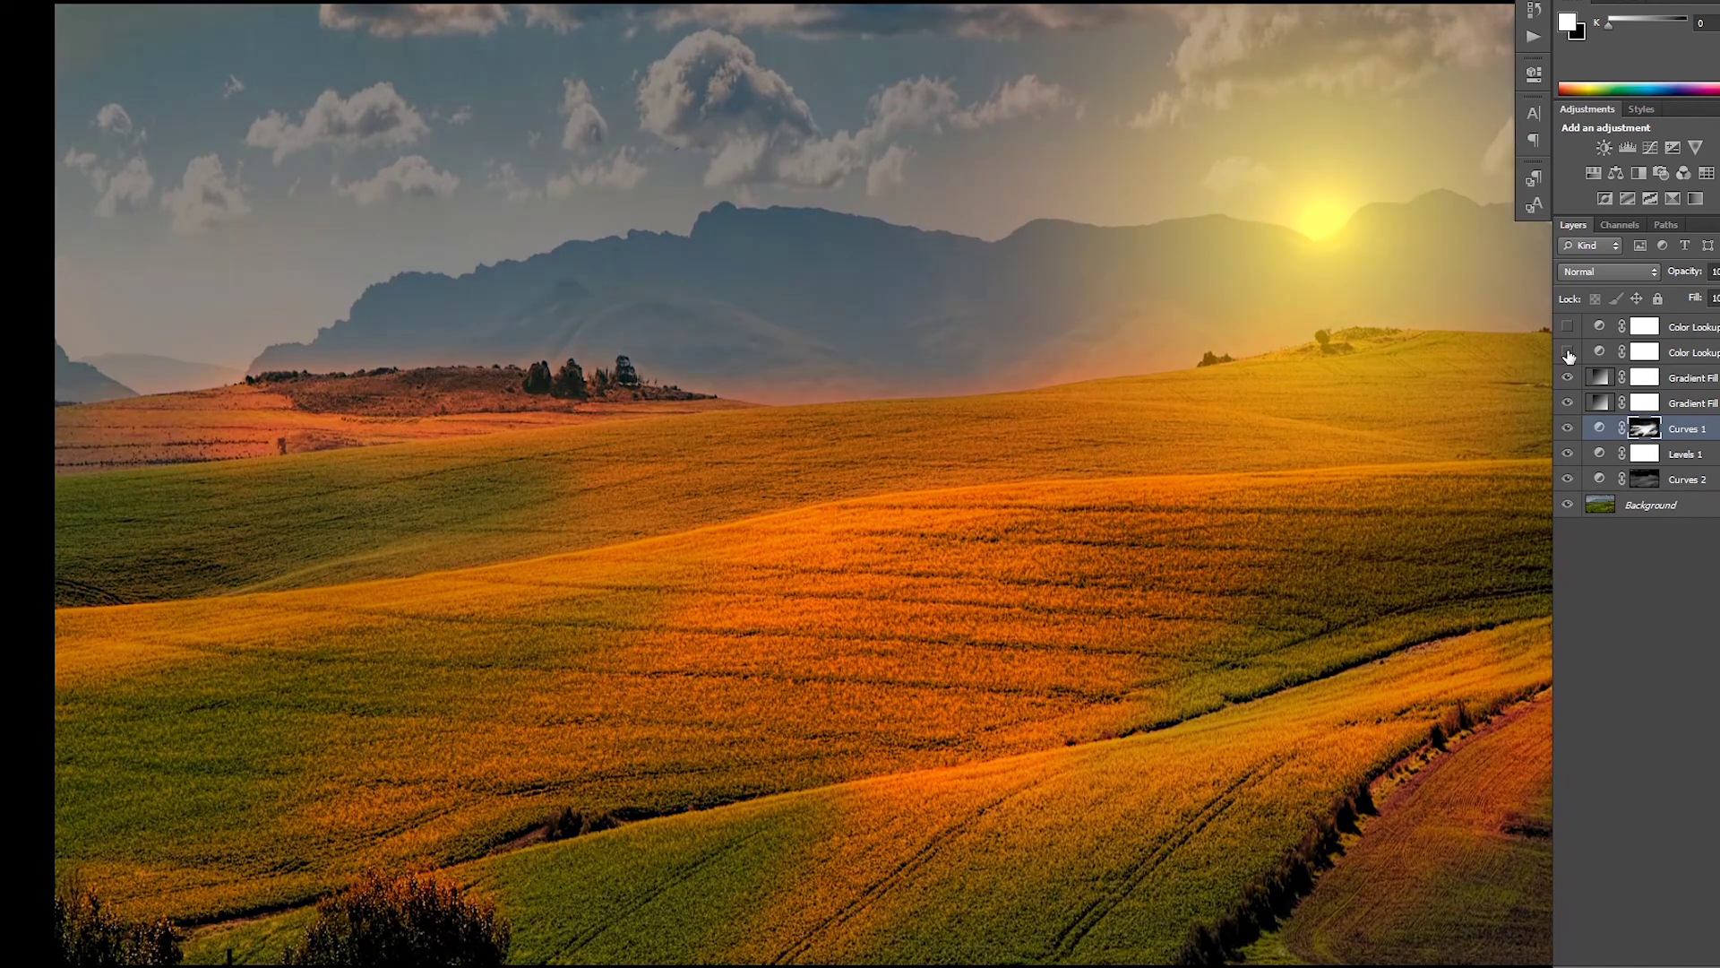
- Show the Color Lookup 1 layer again and view the landscape with the interface hidden
click(1567, 352)
key(Tab)
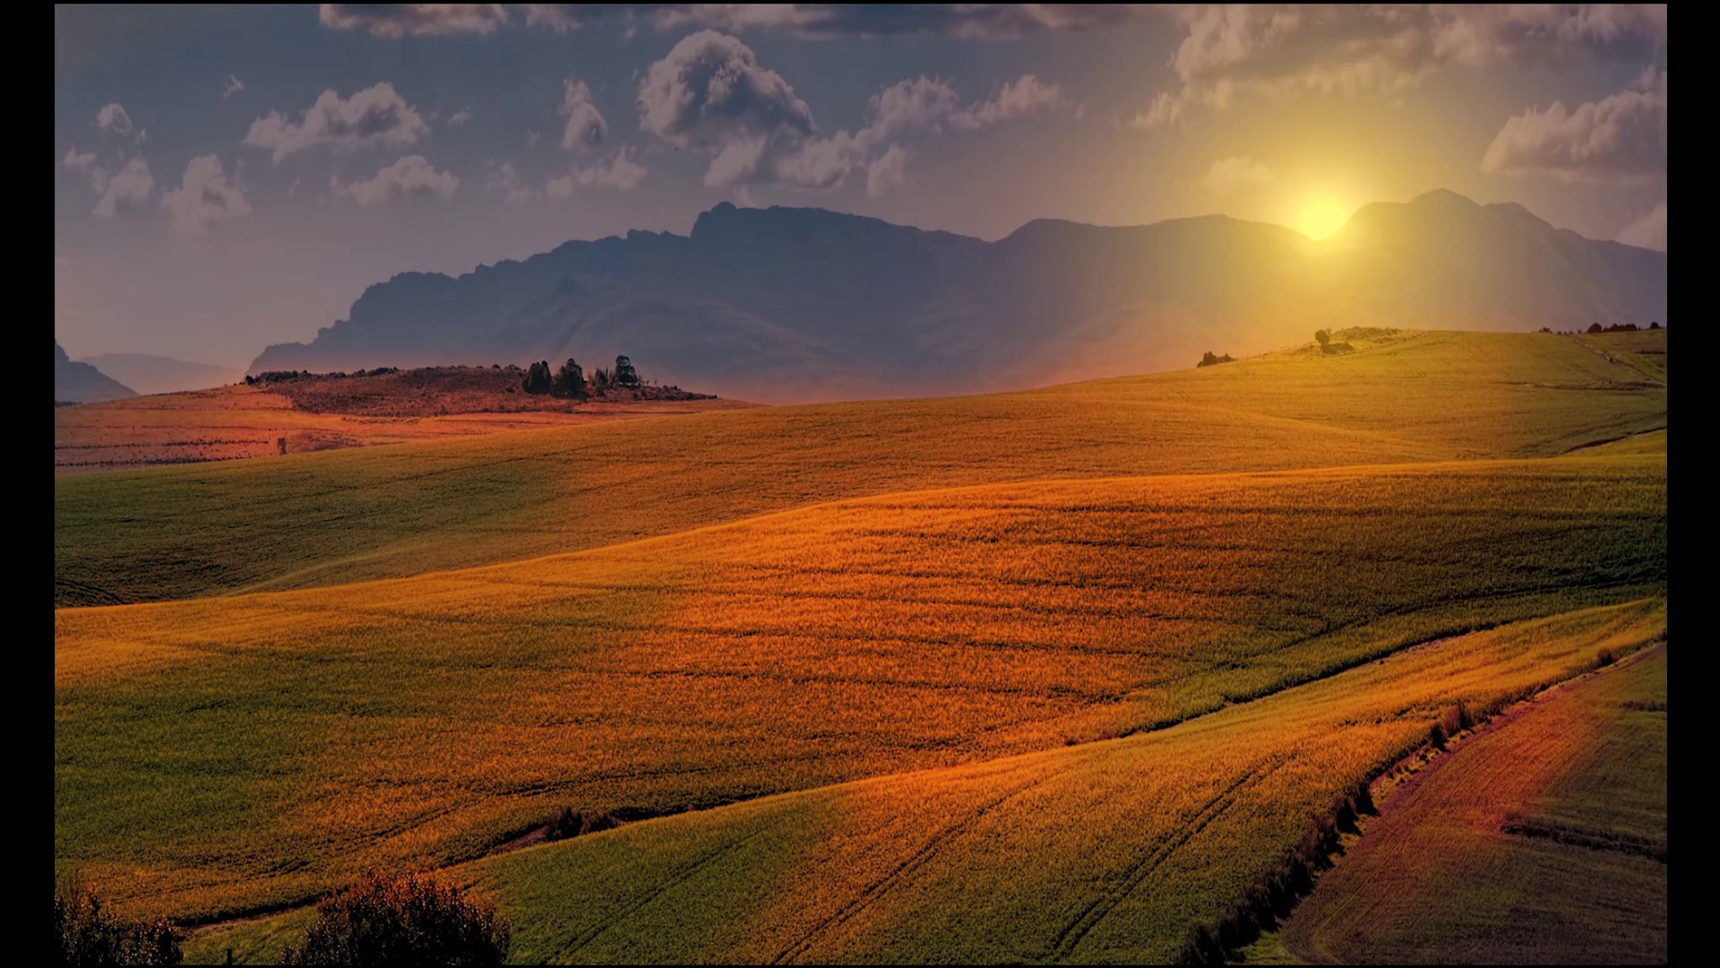
key(Tab)
- Show the Color Lookup 2 layer again and fit the landscape to the window in the standard screen mode
click(1568, 328)
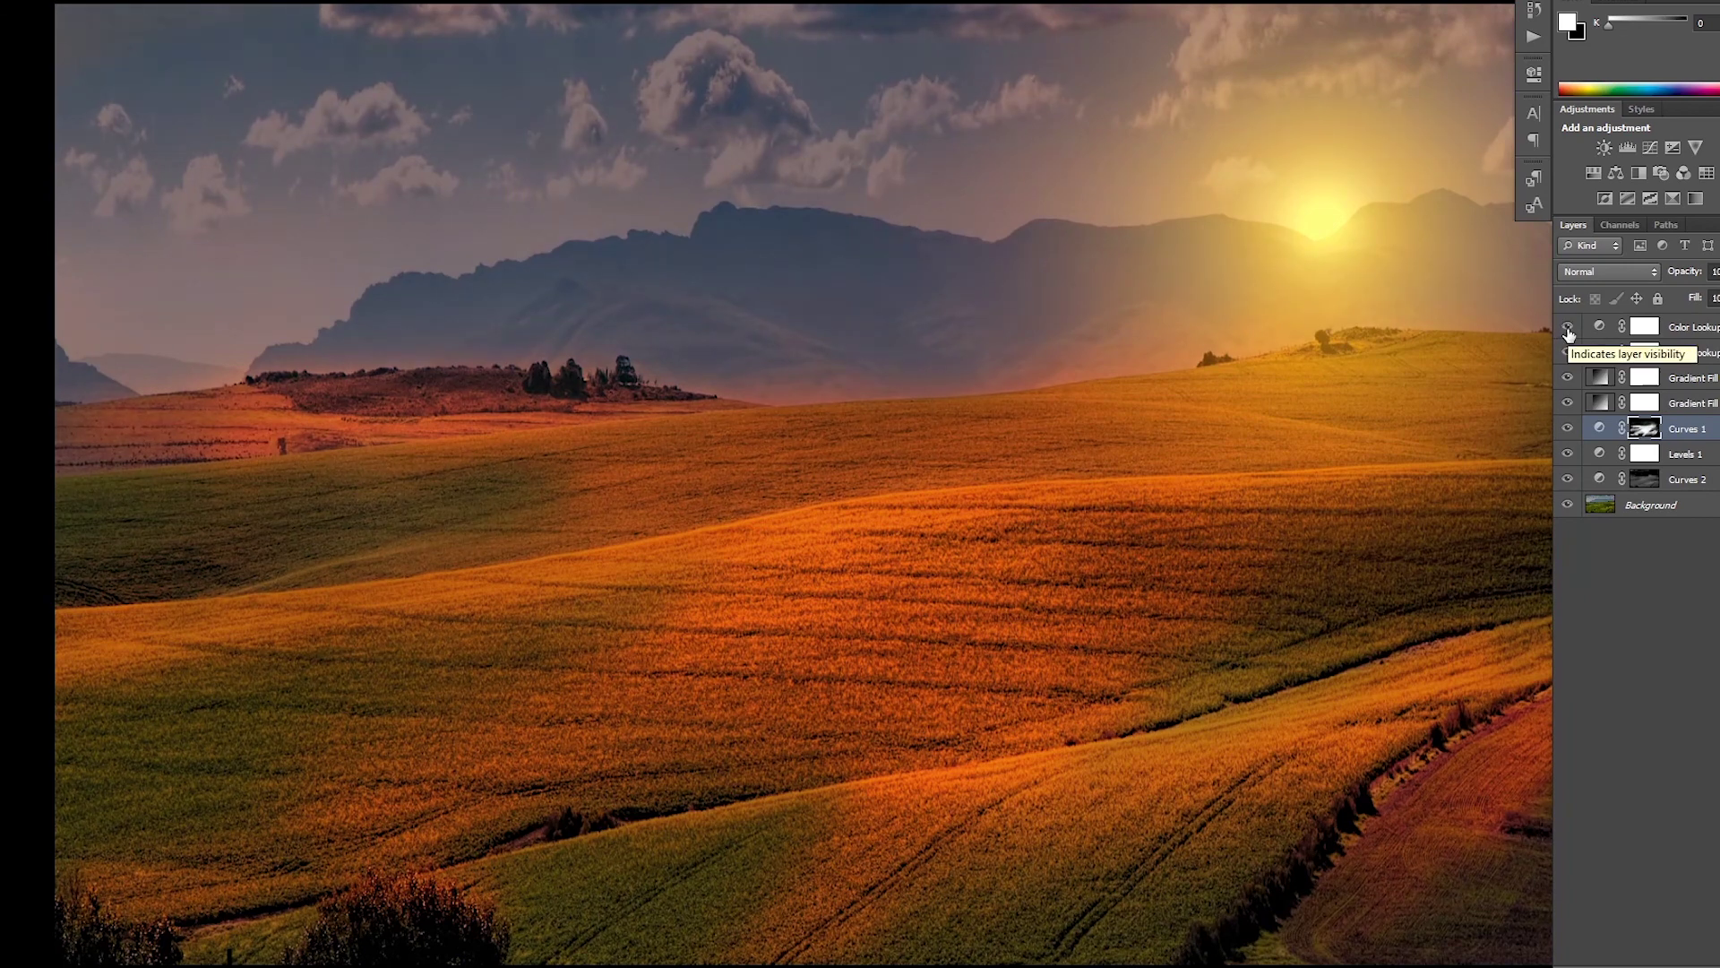
click(1567, 328)
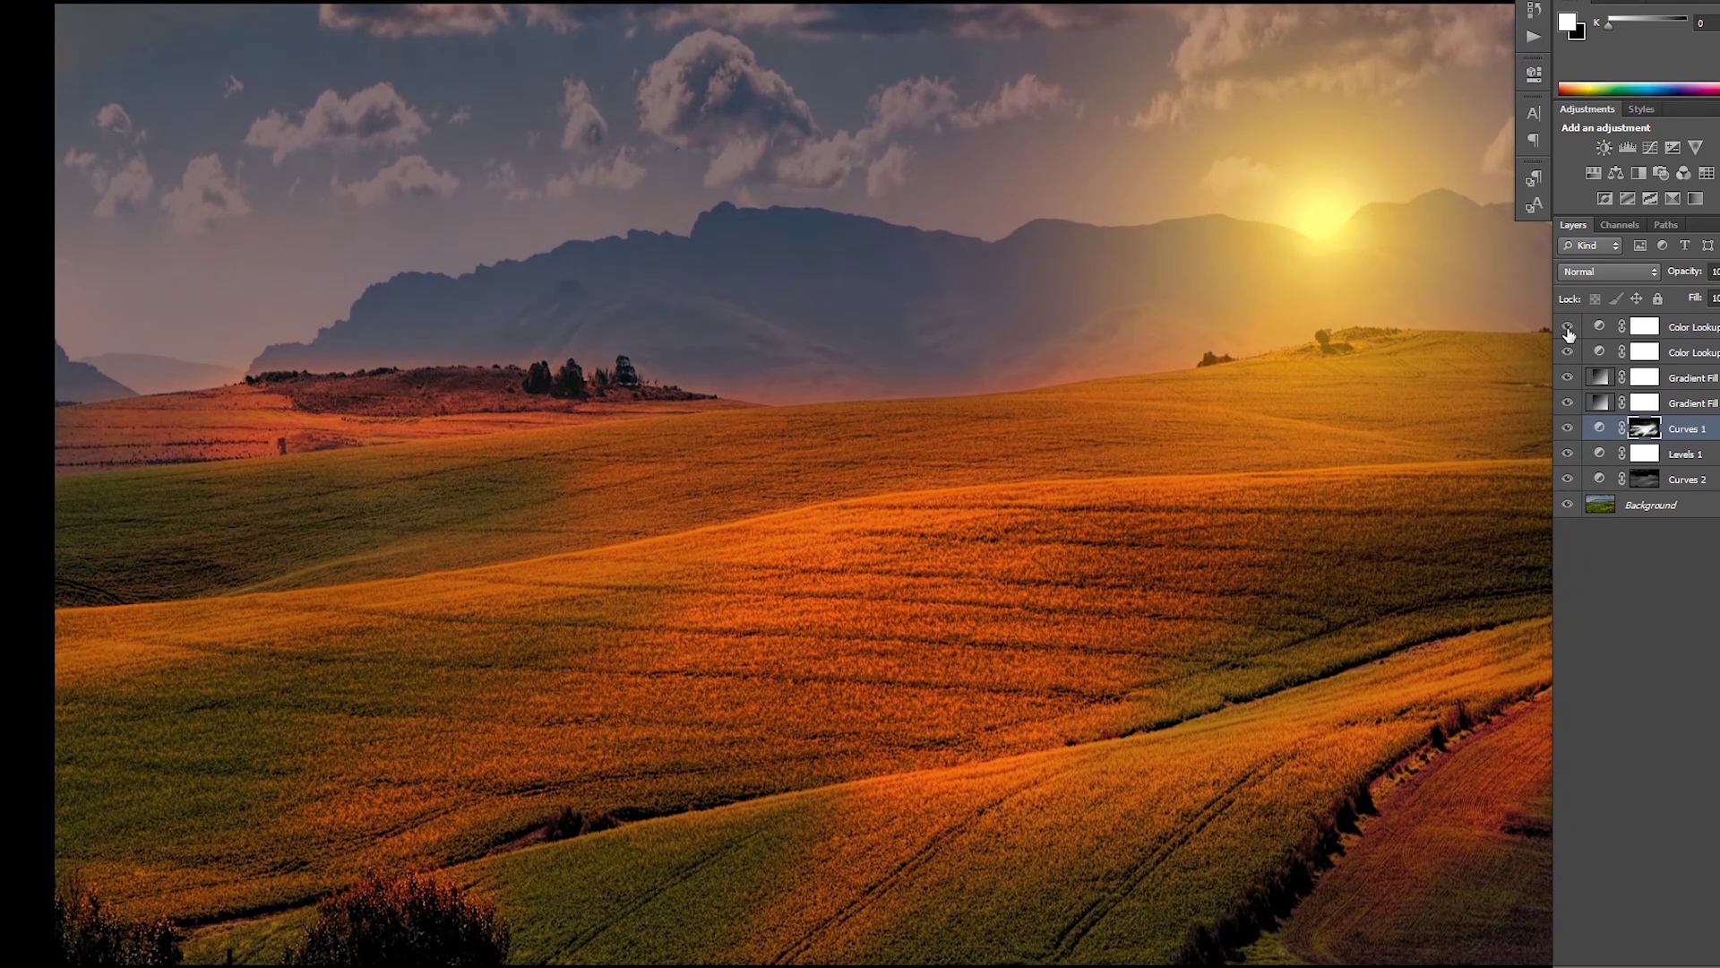
key(Tab)
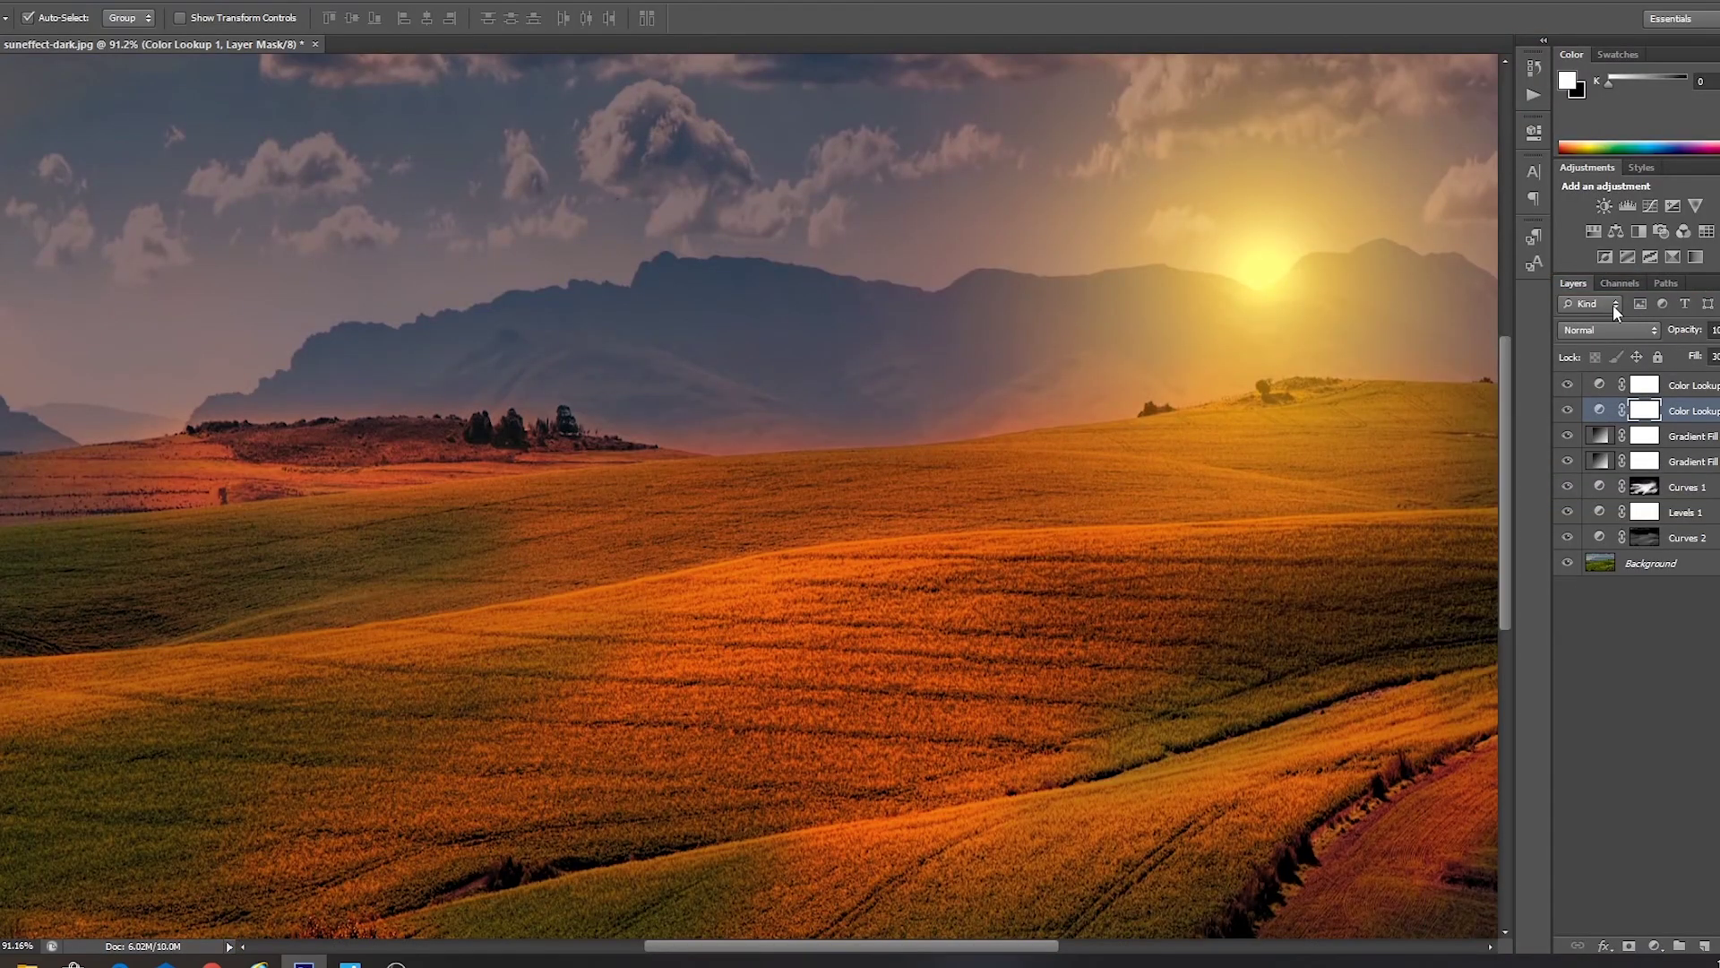
key(ctrl+0)
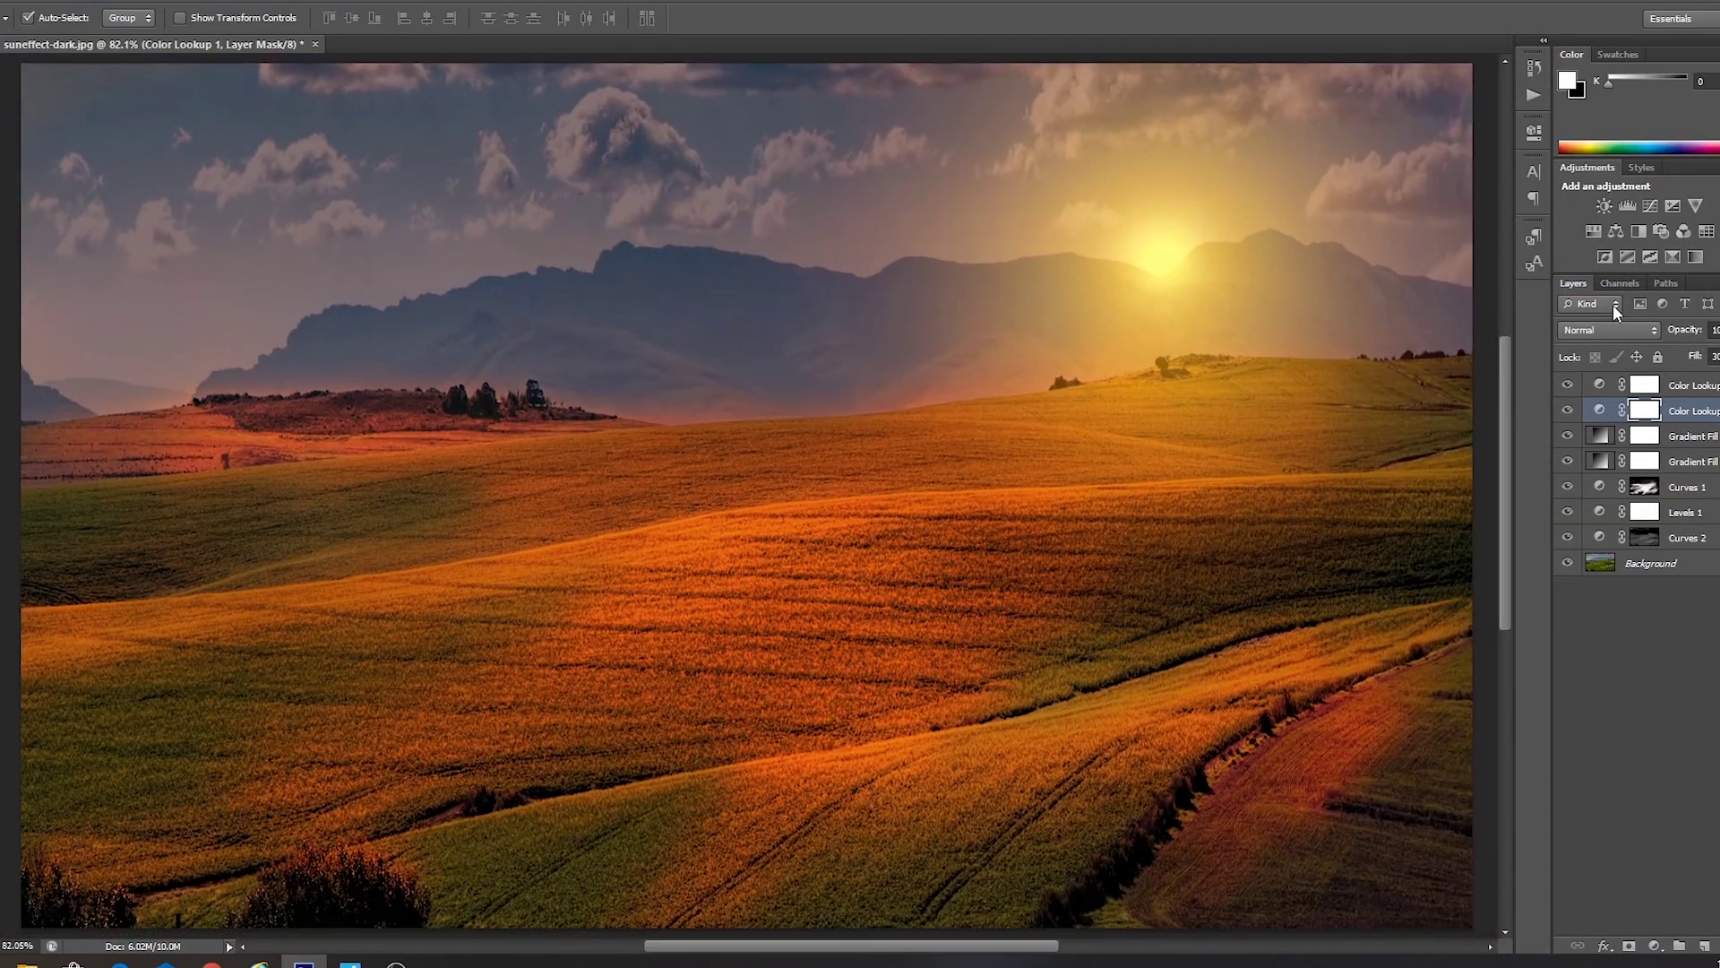